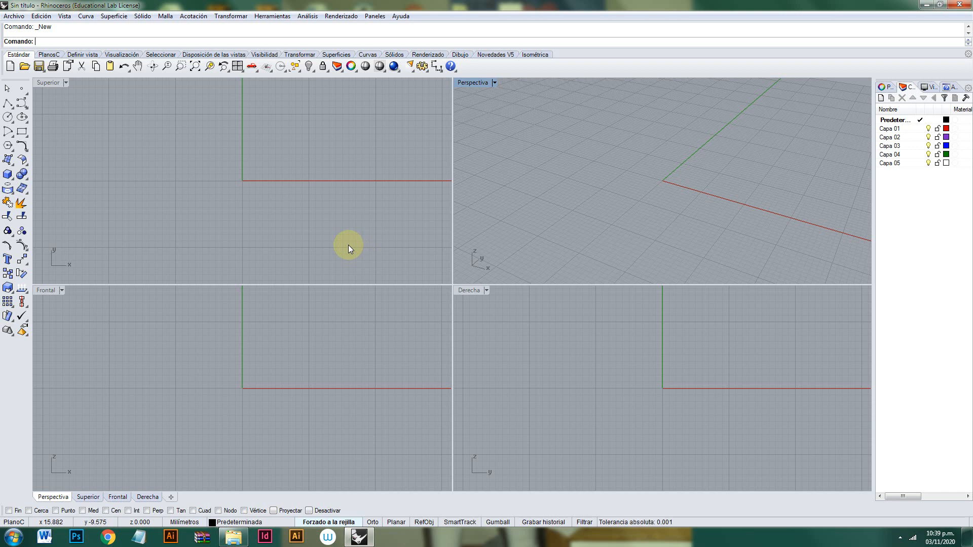
Draw an inscribed five-sided polygon in the top view, centred on the origin, with one corner 10 mm up the Y axis.
{"action": "left_click", "coordinate": [8, 146]}
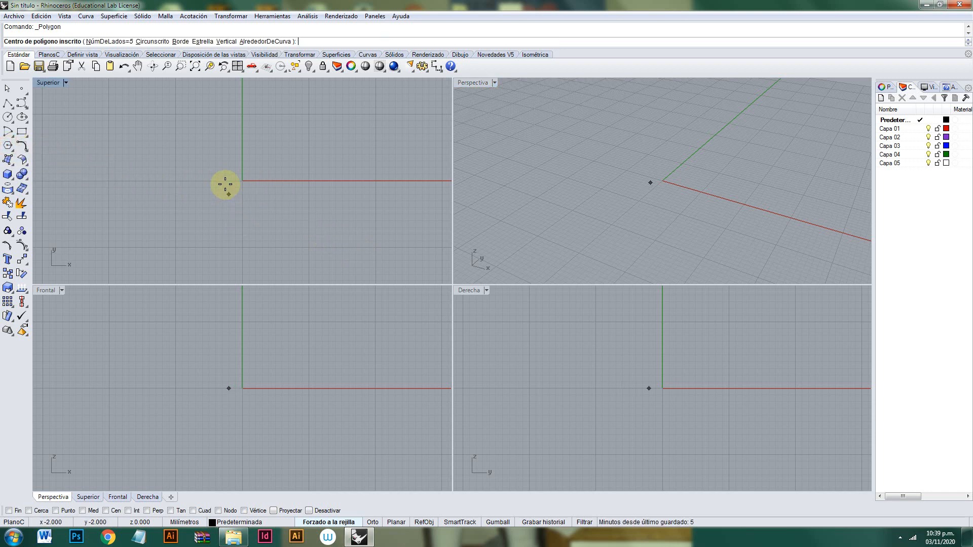
{"action": "left_click", "coordinate": [242, 181]}
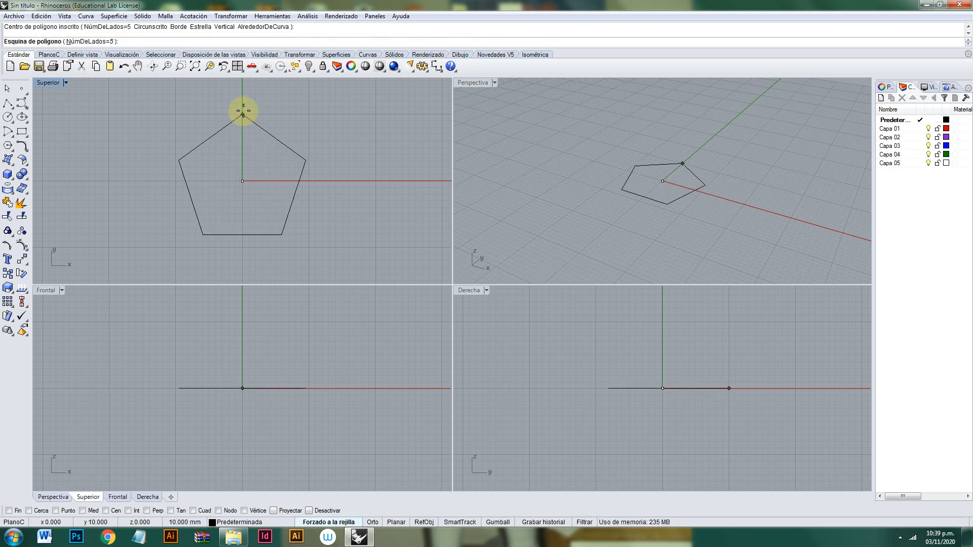
{"action": "left_click", "coordinate": [243, 111]}
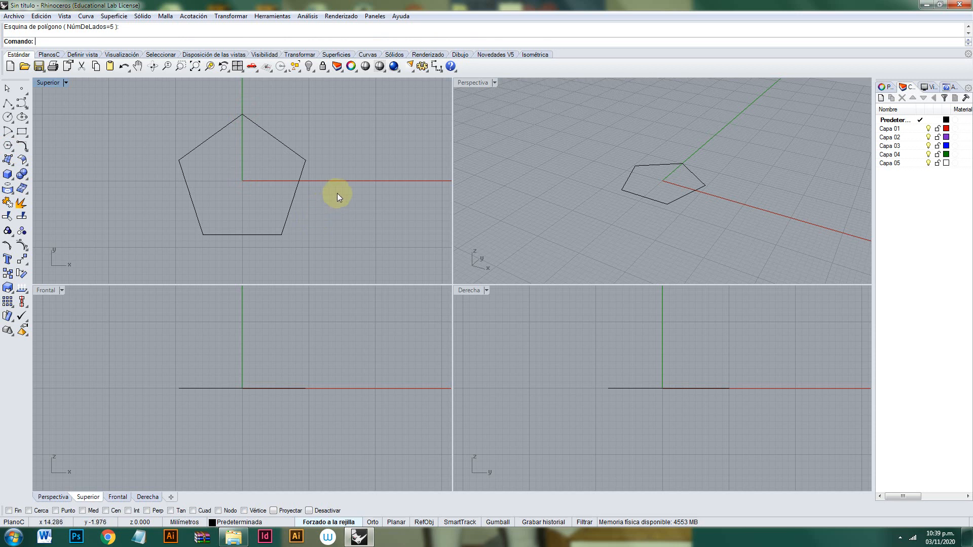
{"action": "scroll", "coordinate": [333, 192], "scroll_direction": "down", "scroll_amount": 2}
{"action": "scroll", "coordinate": [332, 192], "scroll_direction": "down", "scroll_amount": 1}
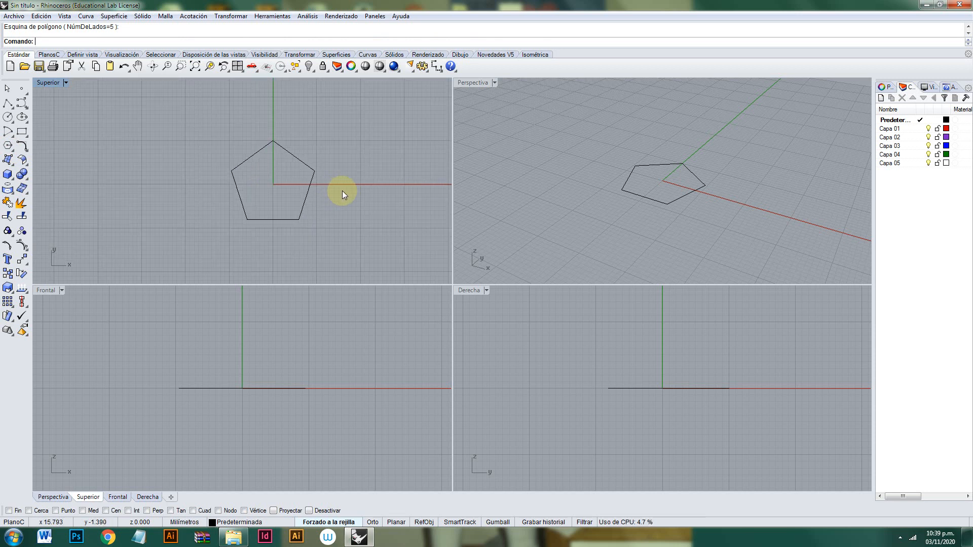
Extrude the pentagon straight upward as a solid with a height of 30 mm.
{"action": "left_click", "coordinate": [143, 16]}
{"action": "mouse_move", "coordinate": [75, 199]}
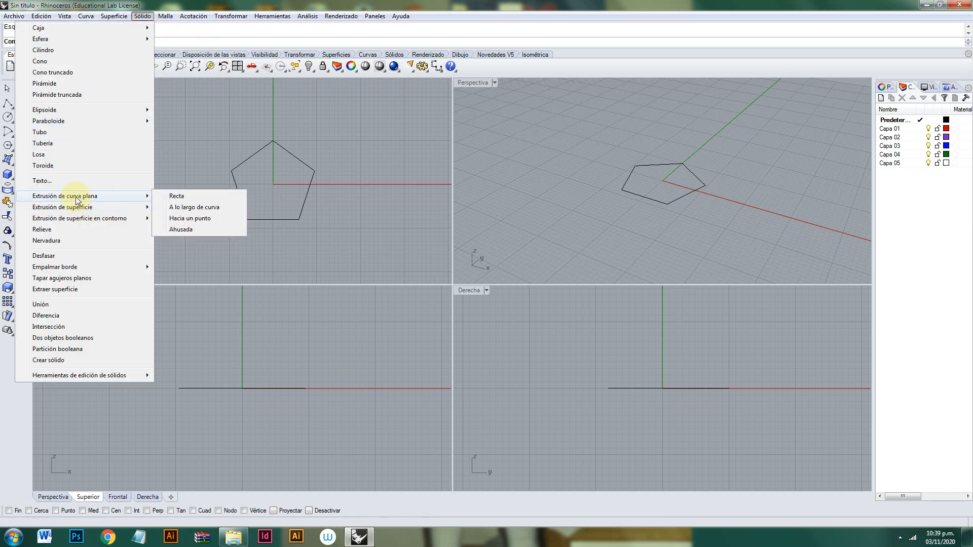
{"action": "left_click", "coordinate": [175, 196]}
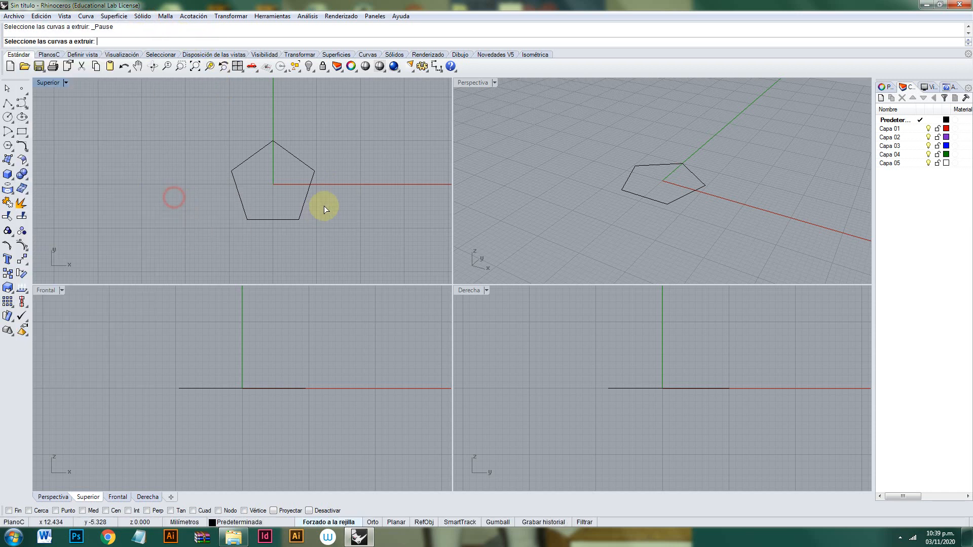
{"action": "left_click", "coordinate": [282, 219]}
{"action": "key", "text": "Return"}
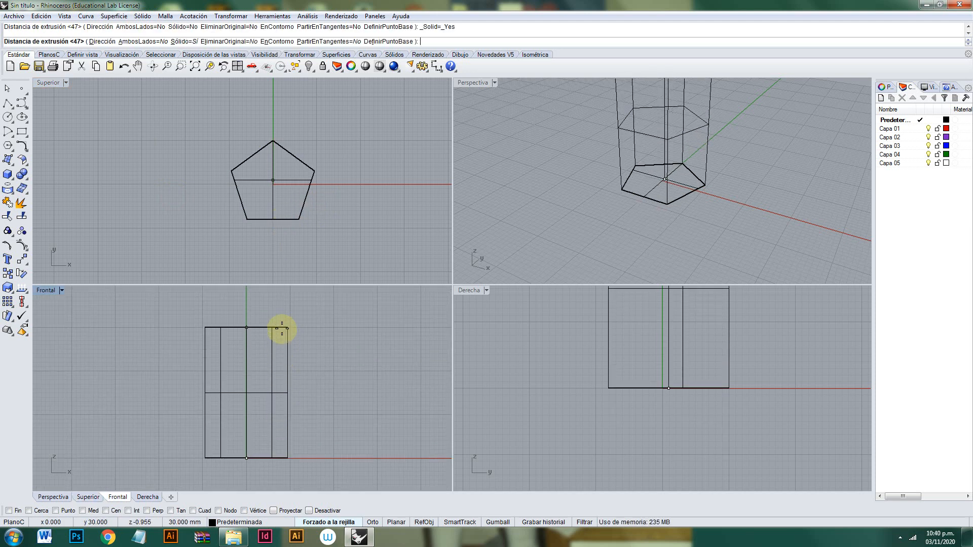
{"action": "left_click", "coordinate": [282, 327]}
{"action": "scroll", "coordinate": [643, 160], "scroll_direction": "down", "scroll_amount": 3}
{"action": "right_click_drag", "start_coordinate": [643, 160], "coordinate": [560, 120]}
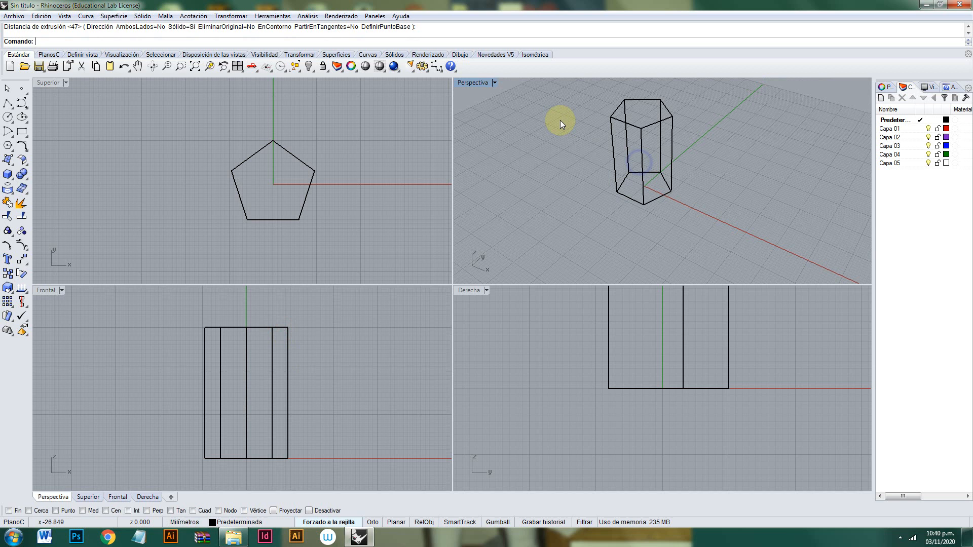
Set the perspective view to the Semitransparente display mode and maximize that viewport.
{"action": "left_click", "coordinate": [494, 82]}
{"action": "left_click", "coordinate": [499, 142]}
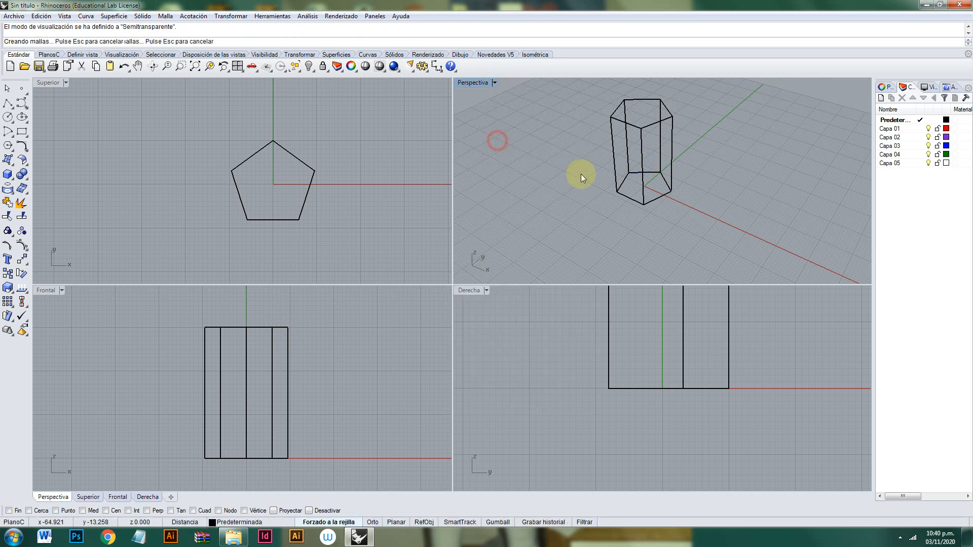
{"action": "mouse_move", "coordinate": [679, 181]}
{"action": "right_mouse_down"}
{"action": "mouse_move", "coordinate": [658, 133]}
{"action": "mouse_move", "coordinate": [645, 206]}
{"action": "mouse_move", "coordinate": [680, 221]}
{"action": "mouse_move", "coordinate": [670, 248]}
{"action": "mouse_move", "coordinate": [656, 211]}
{"action": "mouse_move", "coordinate": [641, 223]}
{"action": "mouse_move", "coordinate": [668, 213]}
{"action": "mouse_move", "coordinate": [633, 209]}
{"action": "mouse_move", "coordinate": [675, 219]}
{"action": "mouse_move", "coordinate": [654, 218]}
{"action": "right_mouse_up"}
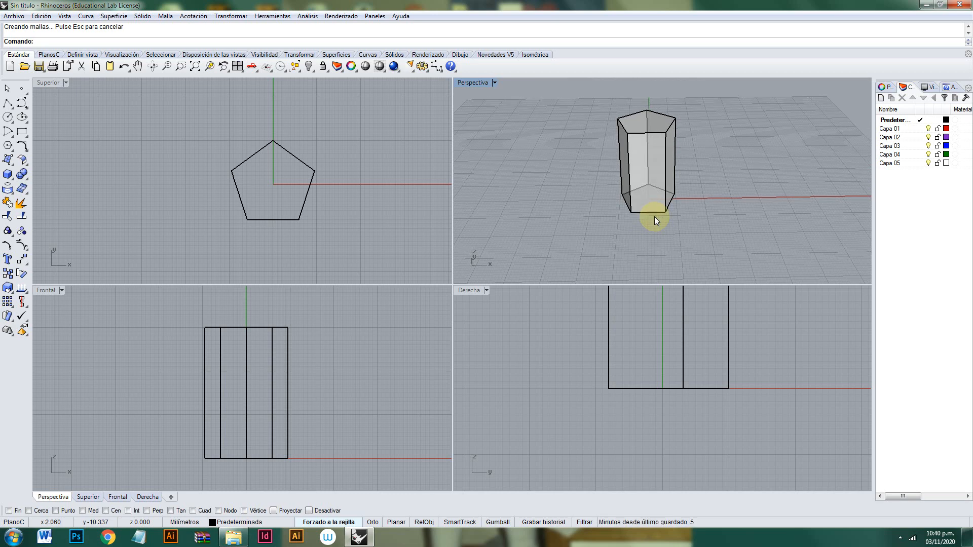
{"action": "right_click_drag", "start_coordinate": [652, 214], "coordinate": [611, 190]}
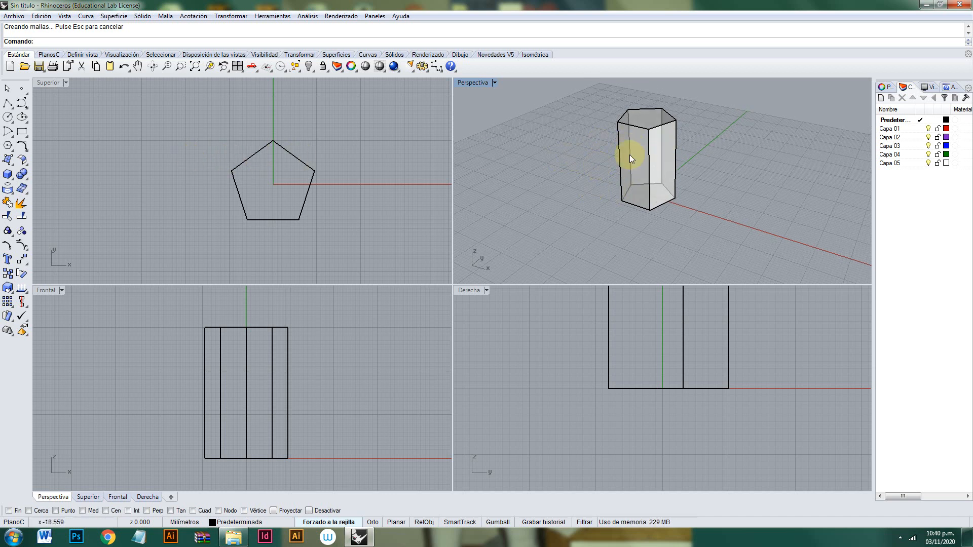
{"action": "double_click", "coordinate": [479, 82]}
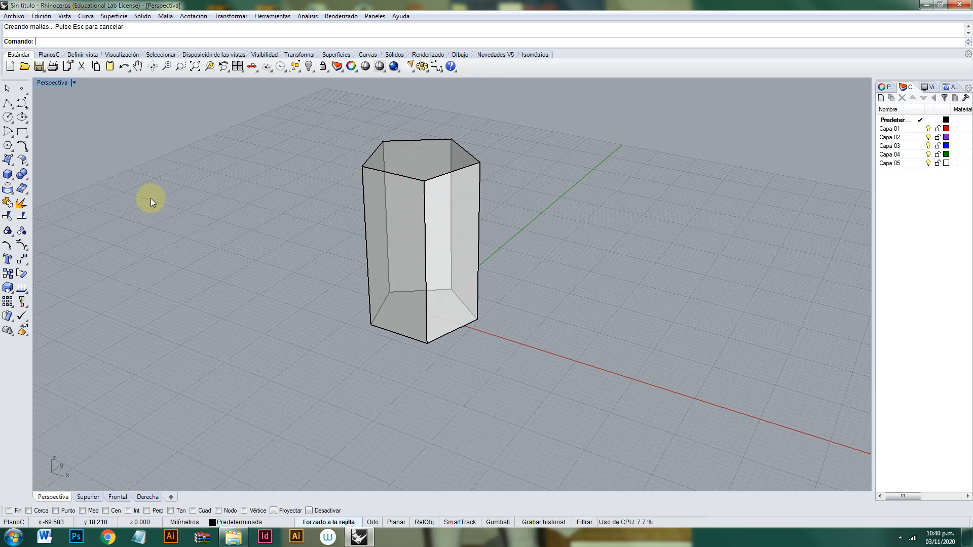
Explode the pentagonal prism into separate surfaces.
{"action": "left_click", "coordinate": [437, 223]}
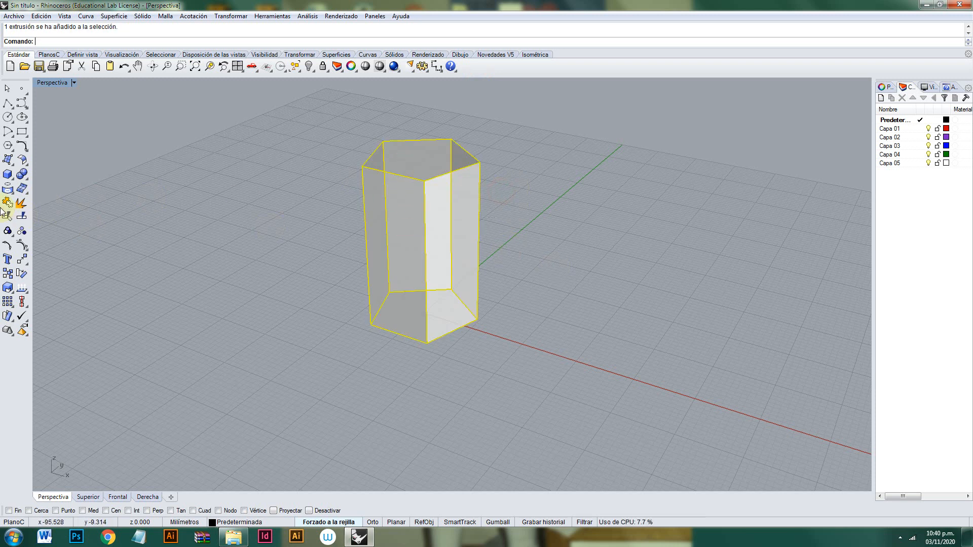
{"action": "left_click", "coordinate": [21, 203]}
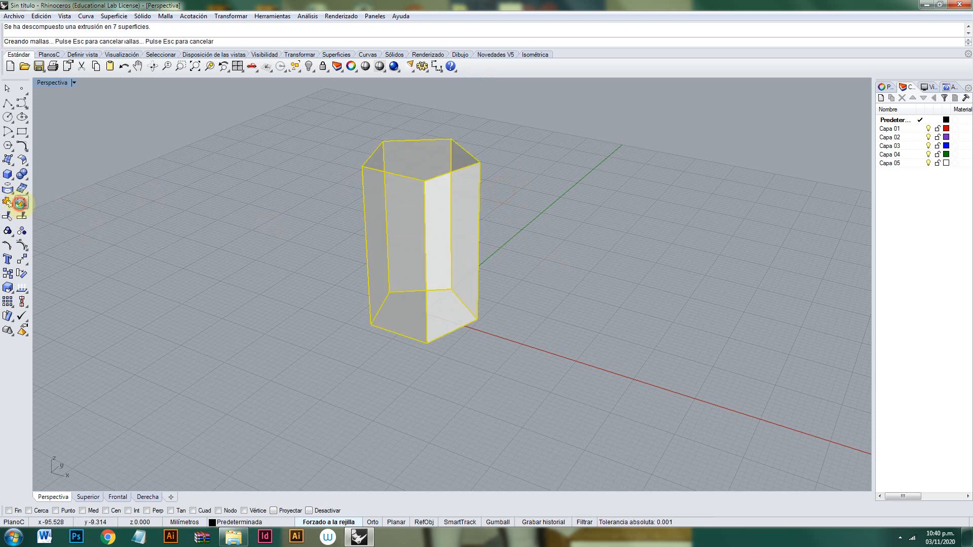
{"action": "left_click", "coordinate": [507, 202]}
Delete the top and bottom surfaces of the exploded pentagonal prism.
{"action": "left_click", "coordinate": [428, 160]}
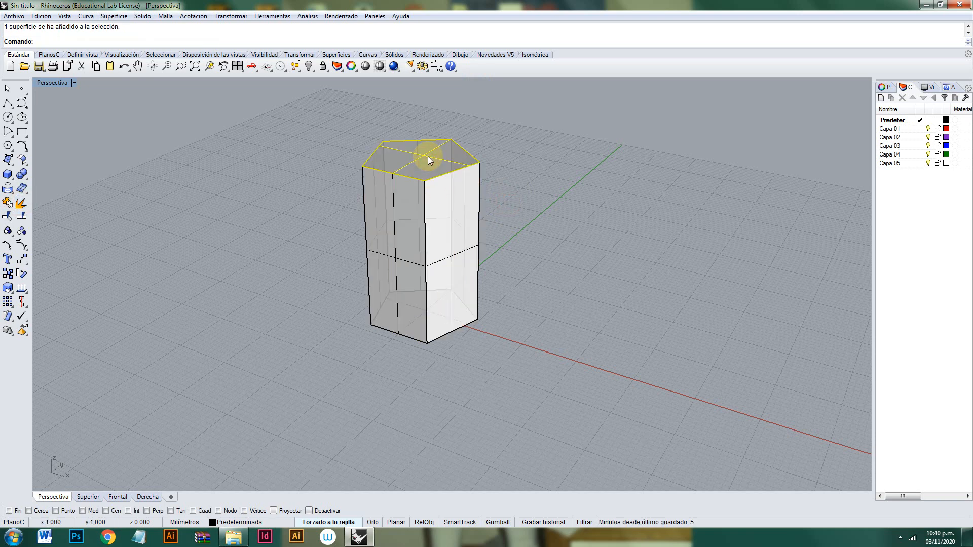
{"action": "key", "text": "Delete"}
{"action": "right_click_drag", "start_coordinate": [428, 156], "coordinate": [536, 127]}
{"action": "left_click", "coordinate": [435, 304]}
{"action": "key", "text": "Delete"}
Join the five side surfaces of the prism into one polysurface.
{"action": "left_click_drag", "start_coordinate": [396, 177], "coordinate": [360, 184]}
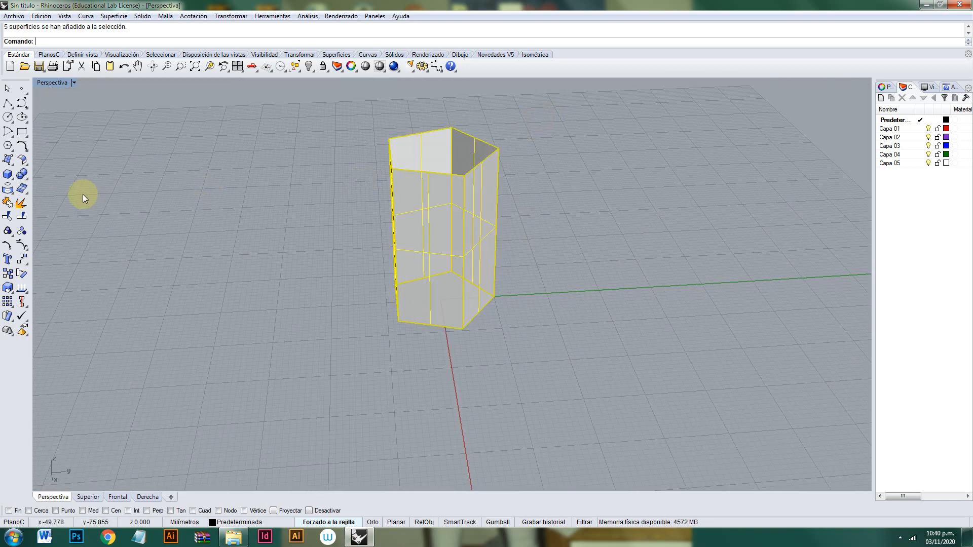
{"action": "left_click", "coordinate": [8, 203]}
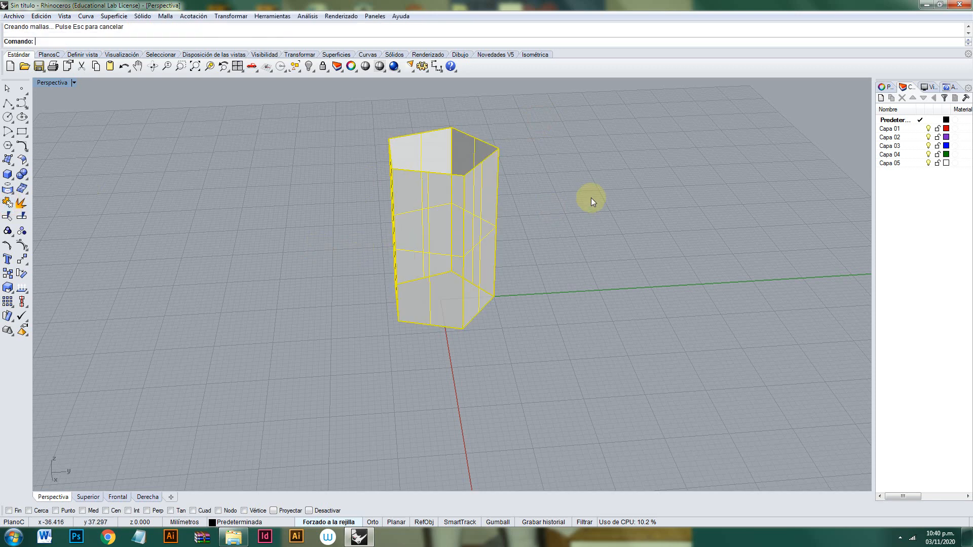
{"action": "left_click", "coordinate": [472, 196]}
{"action": "left_click", "coordinate": [568, 195]}
Cap the planar holes at both ends of the open pentagonal polysurface to close it into a solid.
{"action": "right_click_drag", "start_coordinate": [551, 203], "coordinate": [509, 192]}
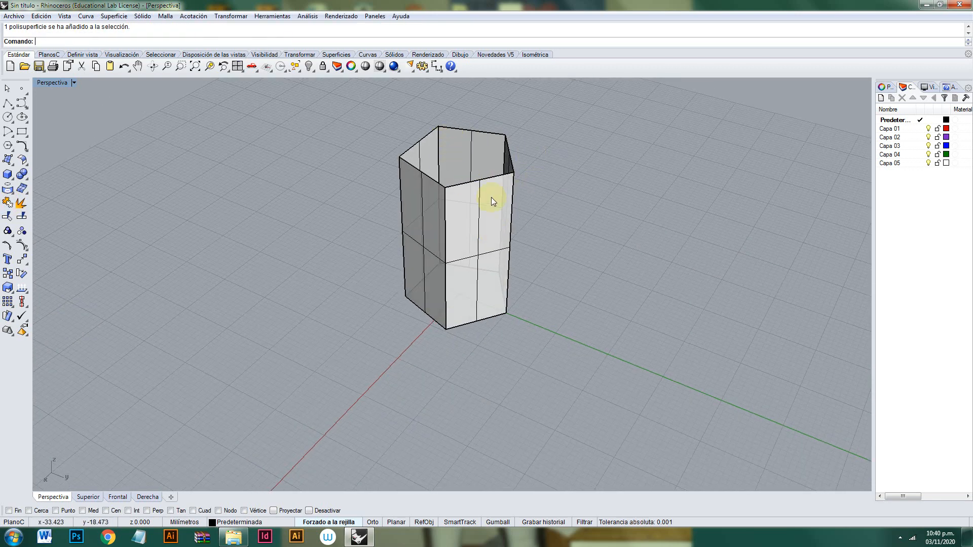
{"action": "left_click", "coordinate": [489, 200]}
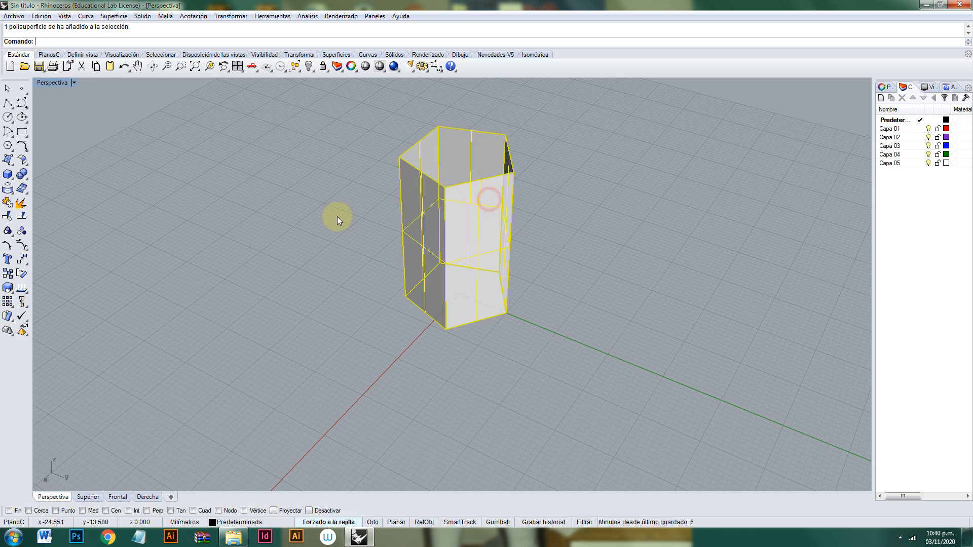
{"action": "left_click", "coordinate": [26, 179]}
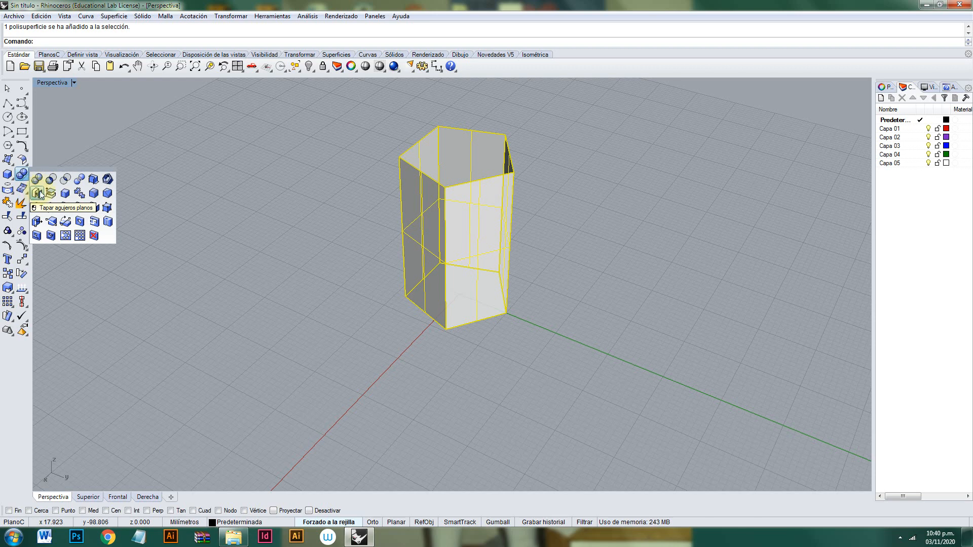
{"action": "left_click", "coordinate": [37, 193]}
{"action": "left_click", "coordinate": [528, 193]}
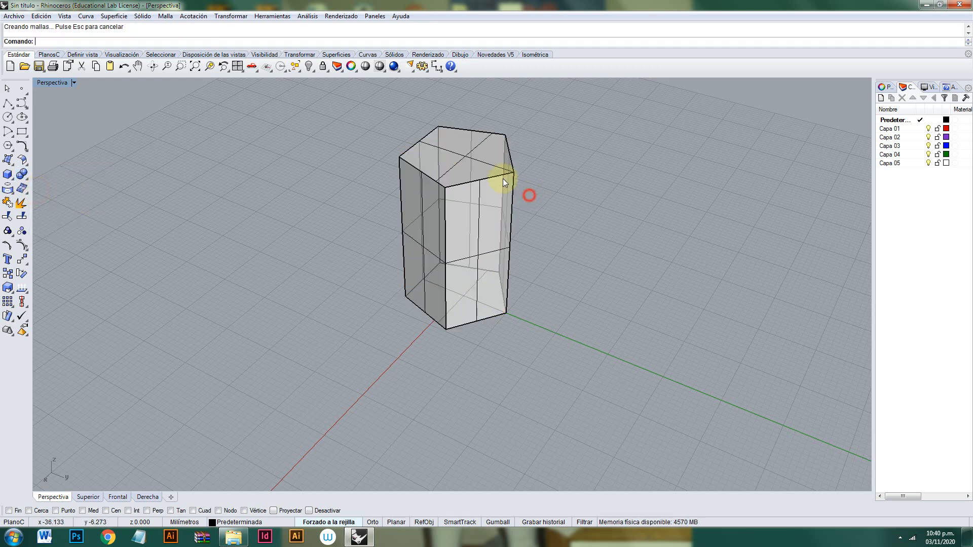
{"action": "left_click", "coordinate": [488, 159]}
{"action": "right_click_drag", "start_coordinate": [488, 159], "coordinate": [530, 187]}
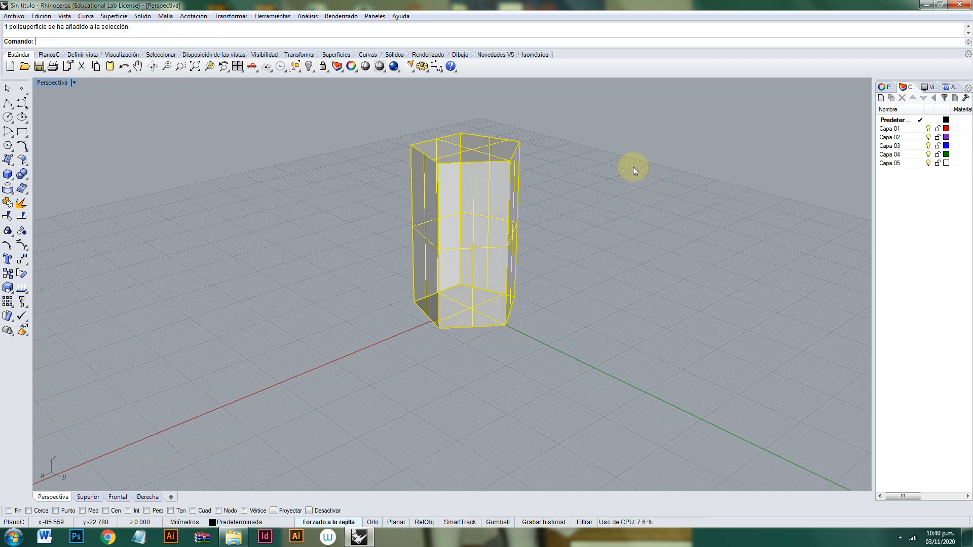
{"action": "left_click", "coordinate": [623, 196]}
Delete the capped pentagonal prism, keeping the base pentagon curve.
{"action": "right_click_drag", "start_coordinate": [588, 193], "coordinate": [547, 157]}
{"action": "left_click", "coordinate": [458, 190]}
{"action": "key", "text": "Delete"}
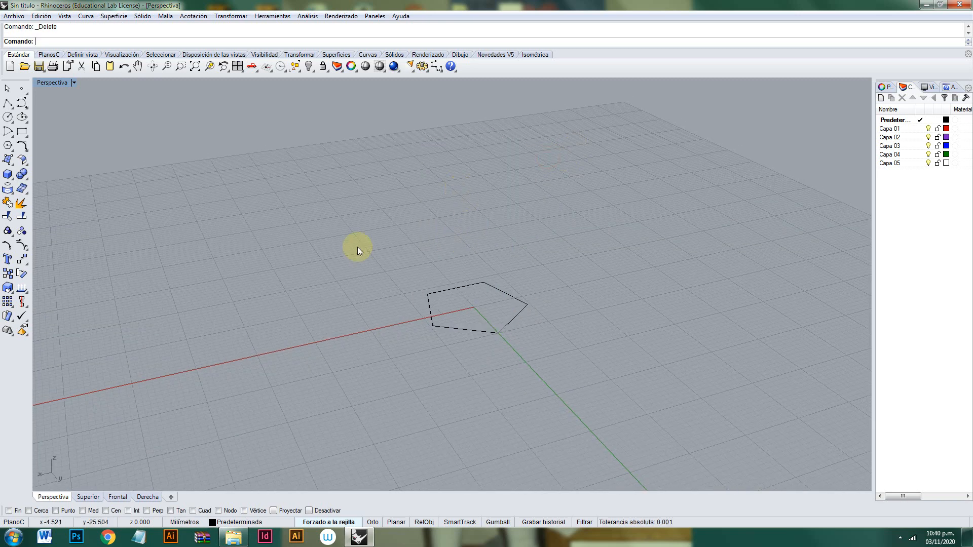
Restore the four-viewport layout and start a tapered solid extrusion (Ahusada) of the pentagon curve.
{"action": "double_click", "coordinate": [55, 84]}
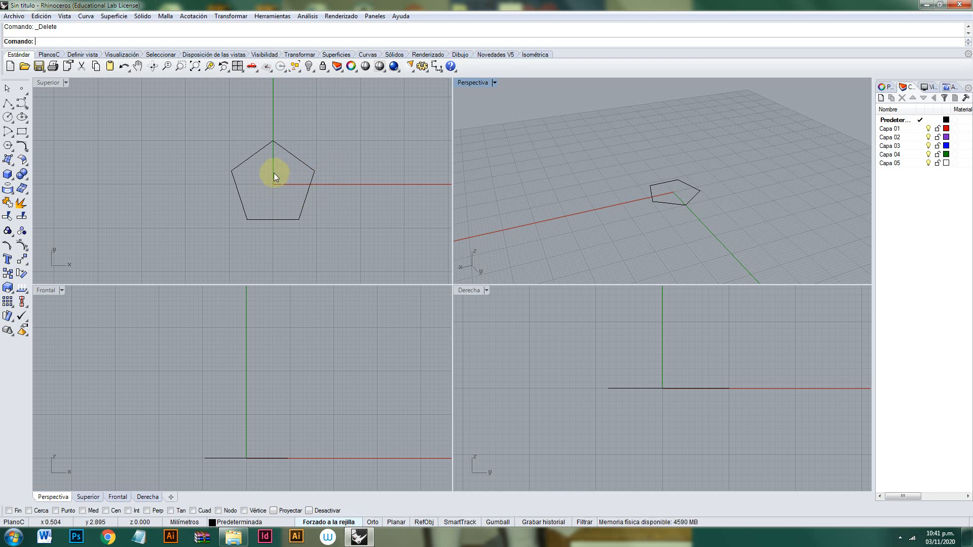
{"action": "left_click", "coordinate": [260, 215]}
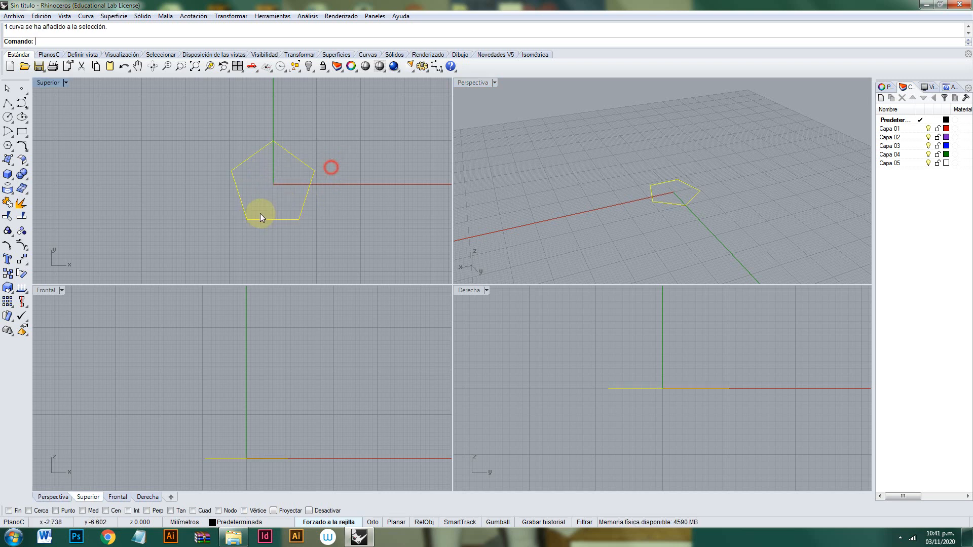
{"action": "left_click", "coordinate": [144, 18]}
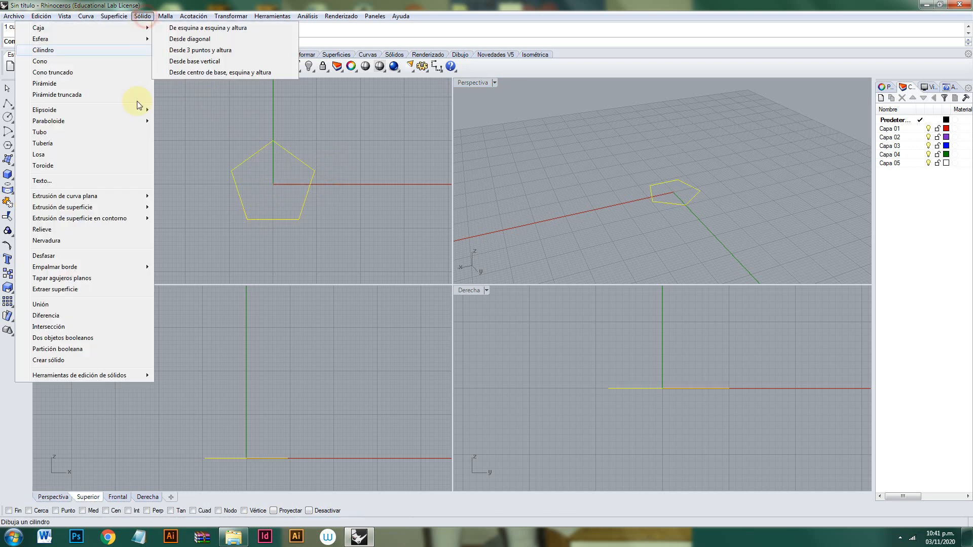
{"action": "mouse_move", "coordinate": [123, 197]}
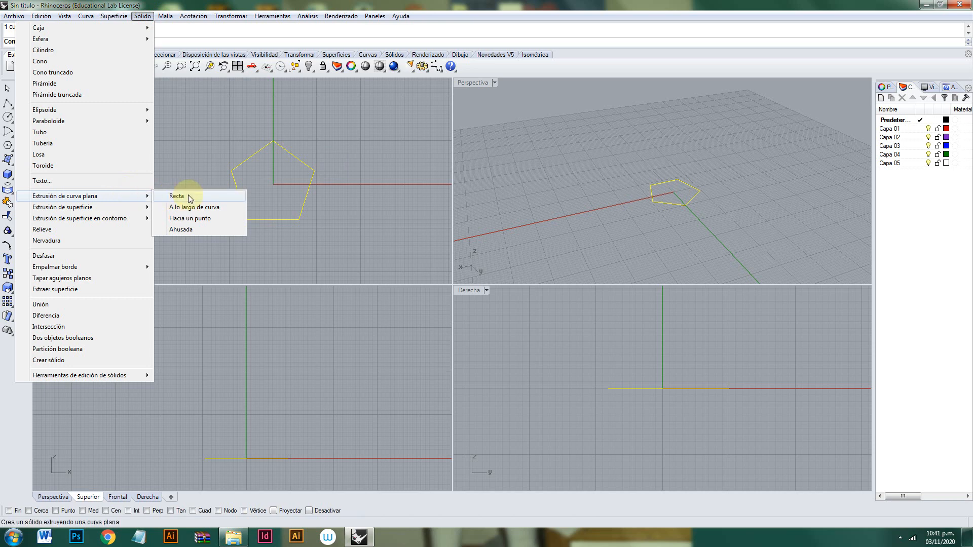
{"action": "left_click", "coordinate": [189, 233]}
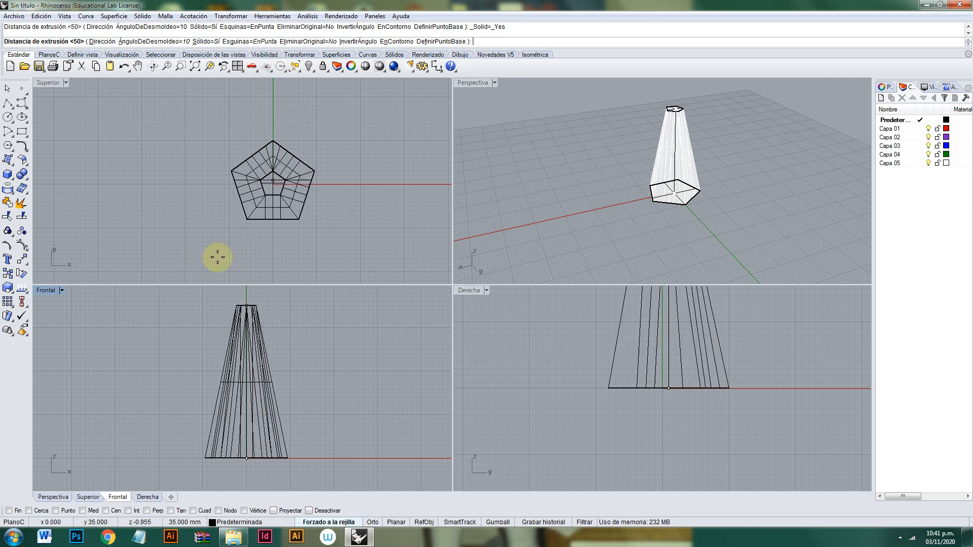
Try draft angles of 5 and 30 on the tapered extrusion of the pentagon.
{"action": "left_click", "coordinate": [164, 42]}
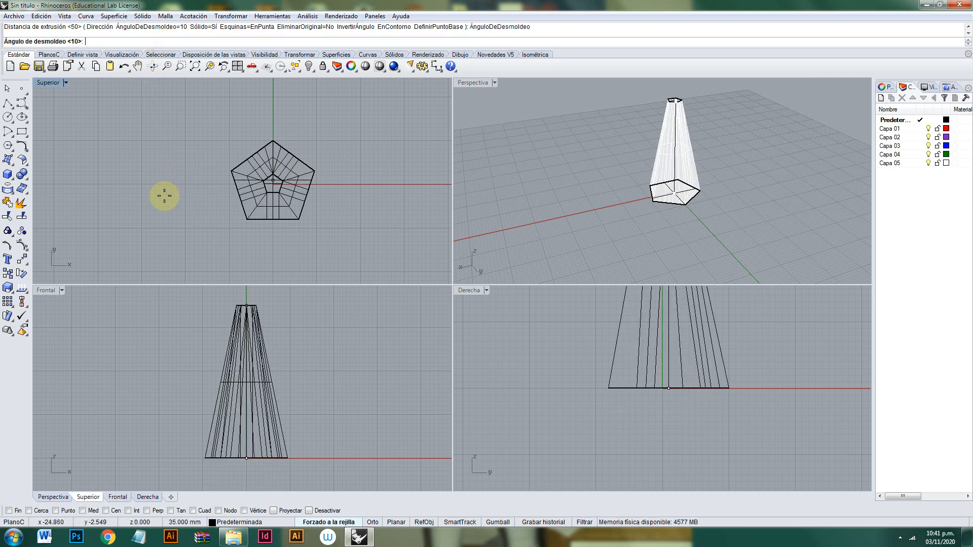
{"action": "type", "text": "5"}
{"action": "key", "text": "Return"}
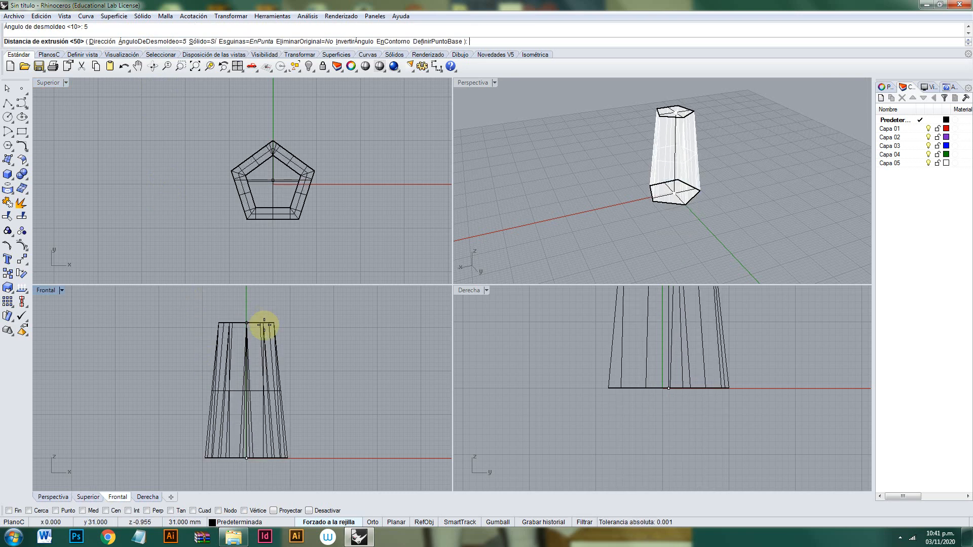
{"action": "left_click", "coordinate": [162, 40]}
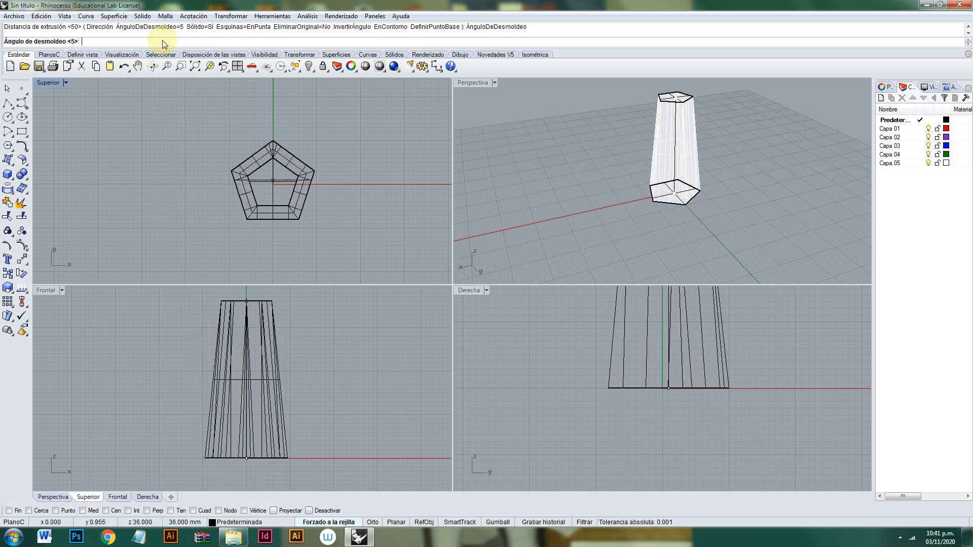
{"action": "type", "text": "30"}
{"action": "key", "text": "Return"}
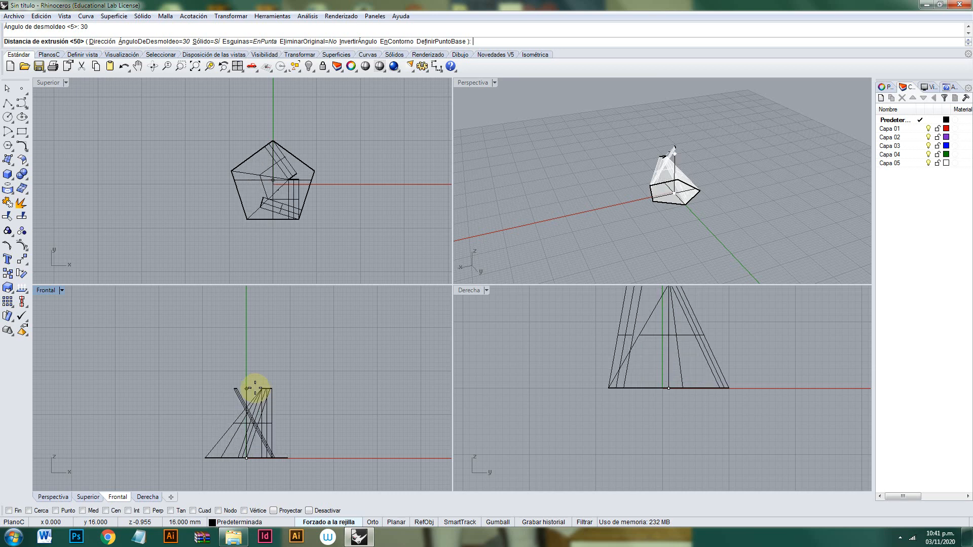
Set the draft angle of the tapered extrusion to 10.
{"action": "left_click", "coordinate": [167, 41]}
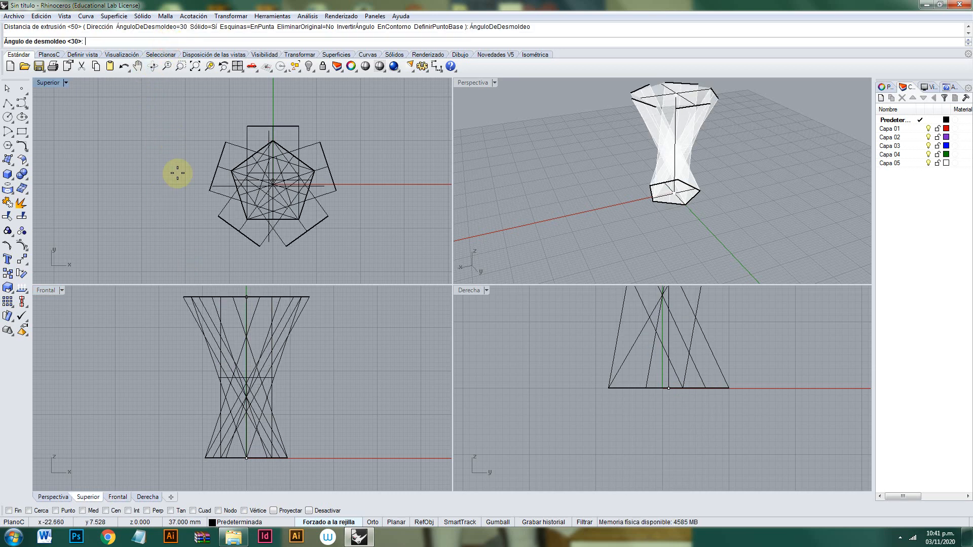
{"action": "type", "text": "1"}
{"action": "type", "text": "0"}
{"action": "key", "text": "Return"}
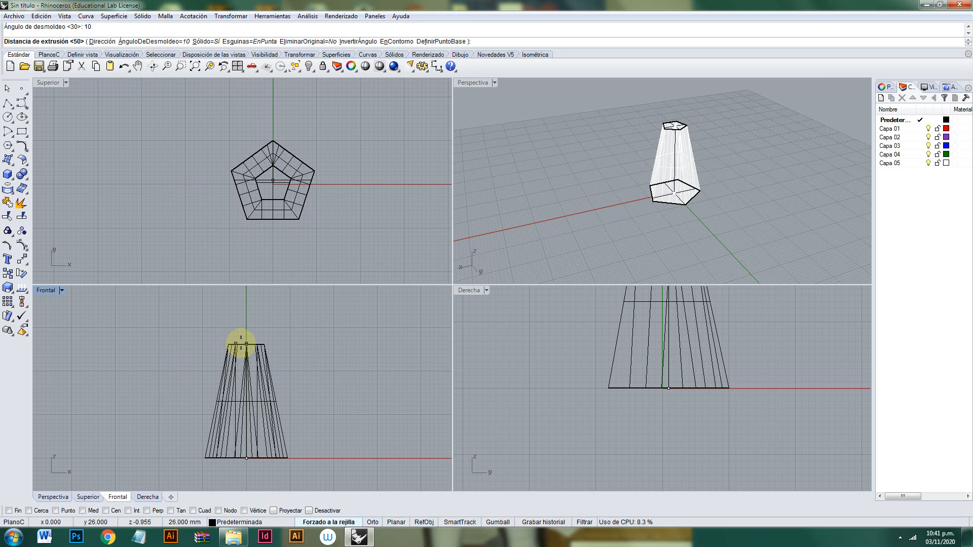
Set the draft angle to -10 and finish the tapered solid extrusion of the pentagon, widening upward.
{"action": "left_click", "coordinate": [156, 42]}
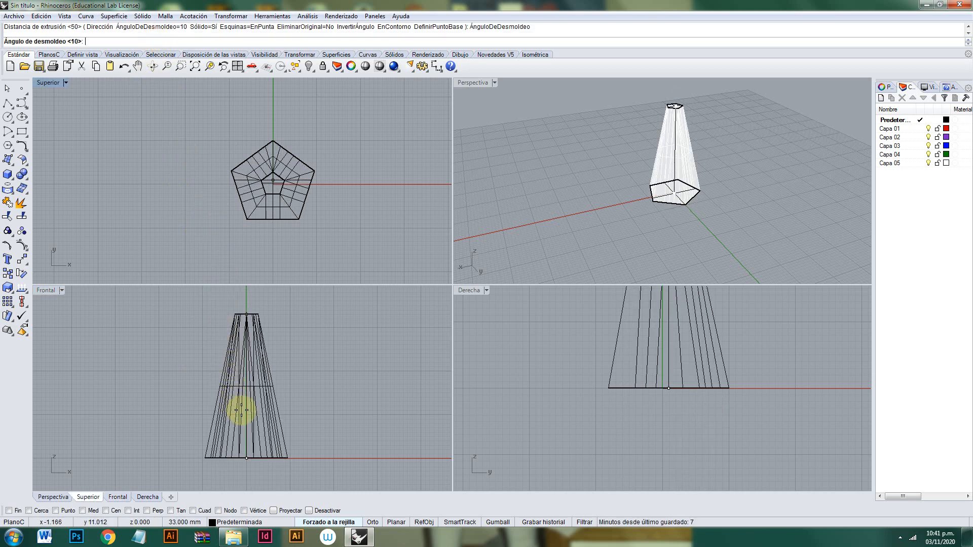
{"action": "type", "text": "-10"}
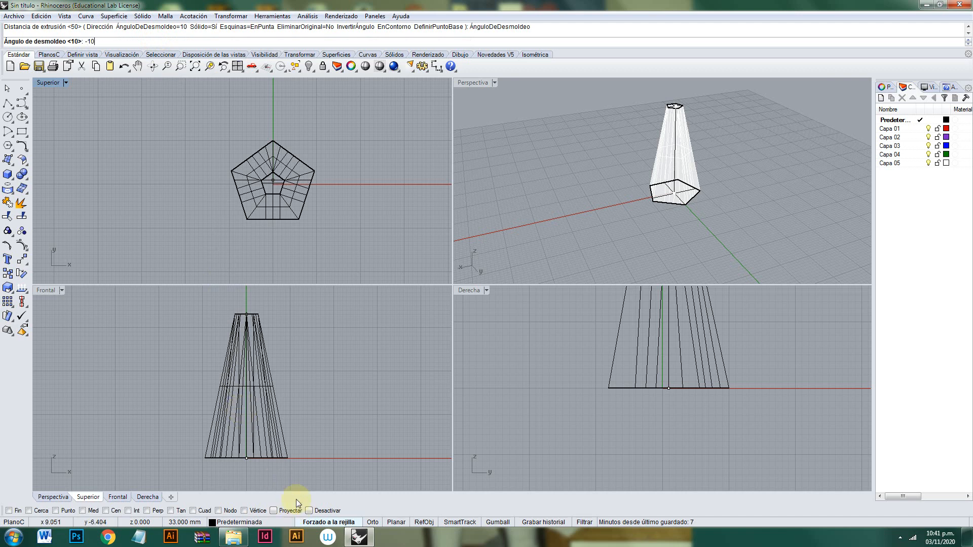
{"action": "key", "text": "Return"}
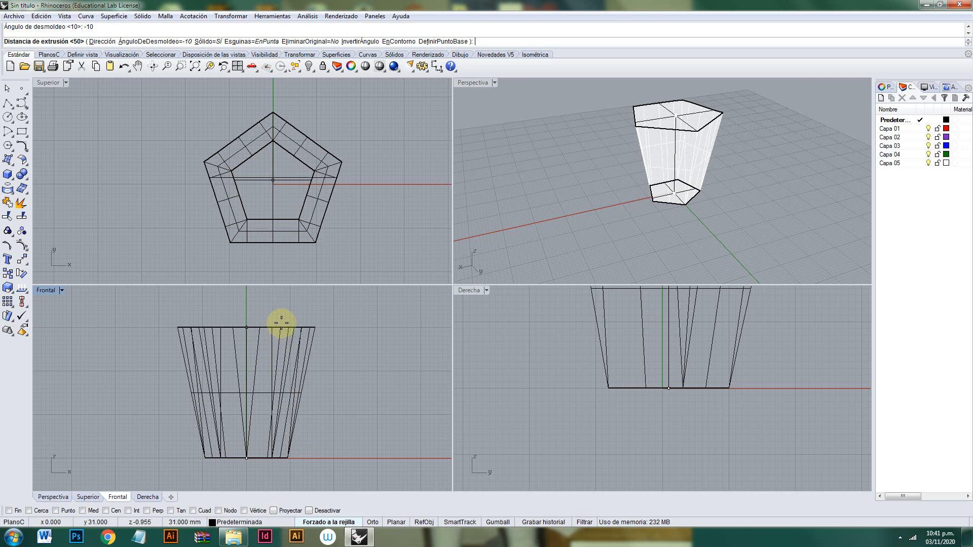
{"action": "left_click", "coordinate": [282, 307]}
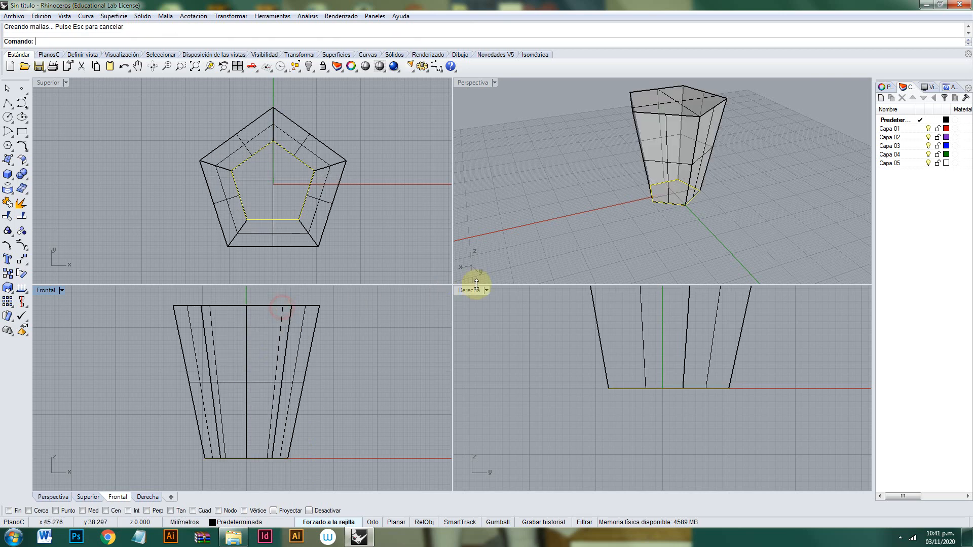
Explode the tapered pentagonal solid into separate surfaces and clear the selection.
{"action": "right_click_drag", "start_coordinate": [574, 230], "coordinate": [680, 224]}
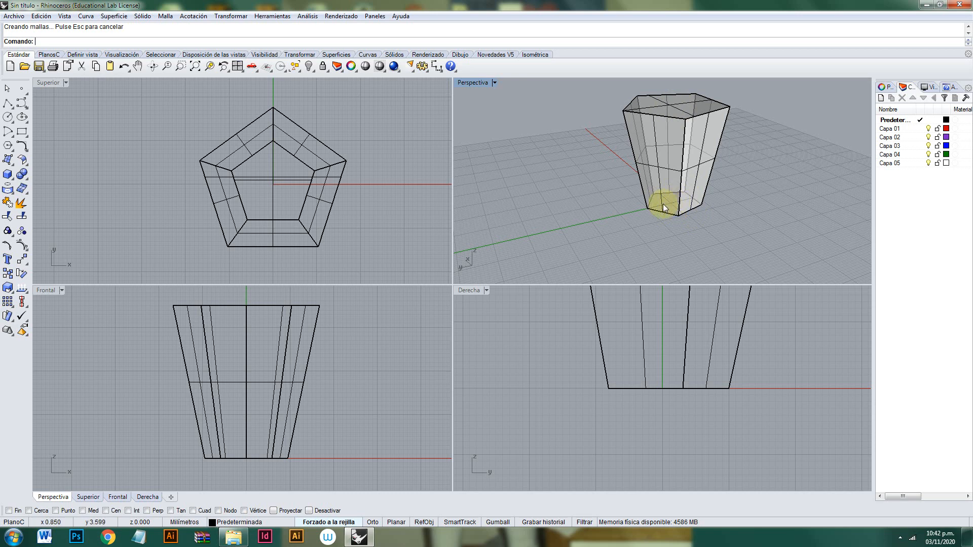
{"action": "right_click_drag", "start_coordinate": [687, 173], "coordinate": [745, 98]}
{"action": "left_click", "coordinate": [664, 148]}
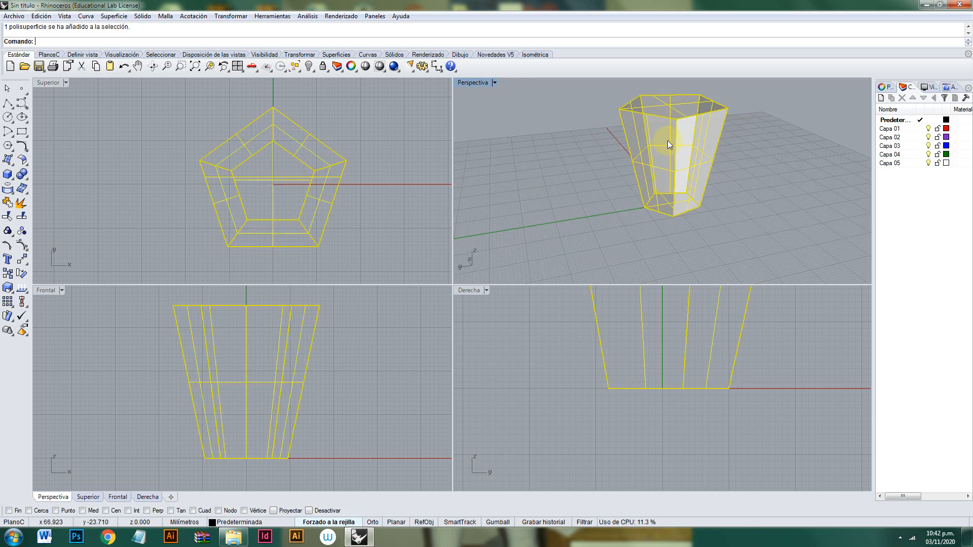
{"action": "left_click", "coordinate": [20, 204]}
{"action": "left_click", "coordinate": [503, 179]}
Delete the top and bottom cap surfaces of the exploded tapered solid.
{"action": "left_click", "coordinate": [670, 104]}
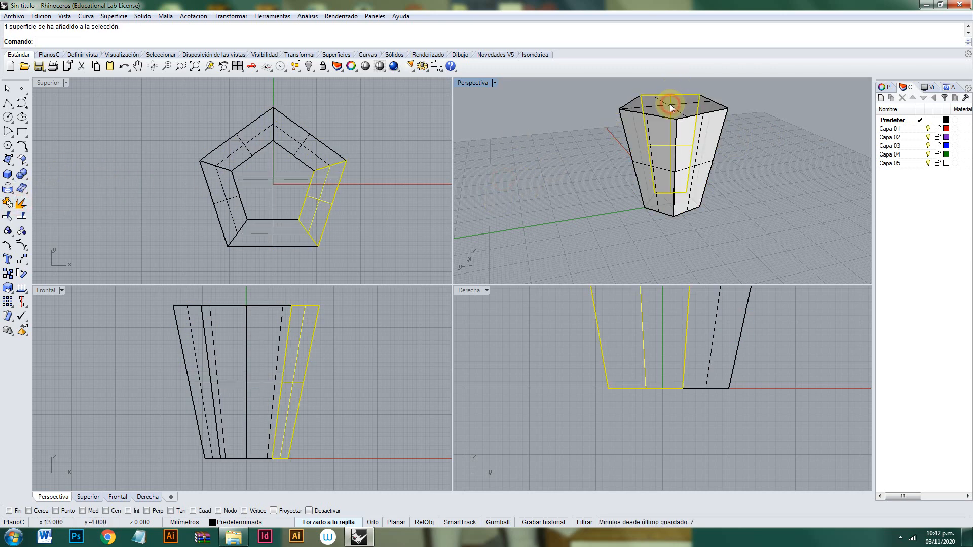
{"action": "left_click", "coordinate": [707, 104]}
{"action": "key", "text": "Delete"}
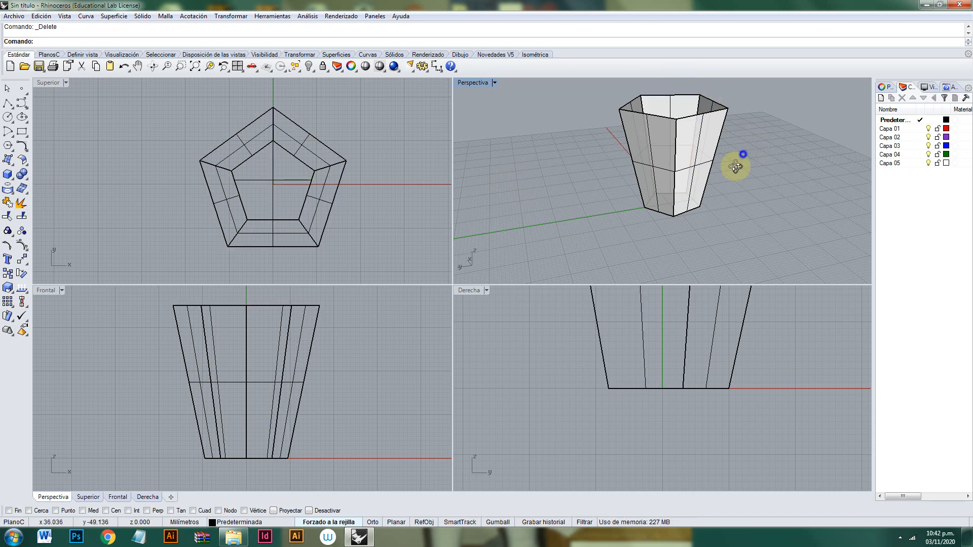
{"action": "right_click_drag", "start_coordinate": [735, 167], "coordinate": [668, 248]}
{"action": "left_click", "coordinate": [684, 188]}
{"action": "key", "text": "Delete"}
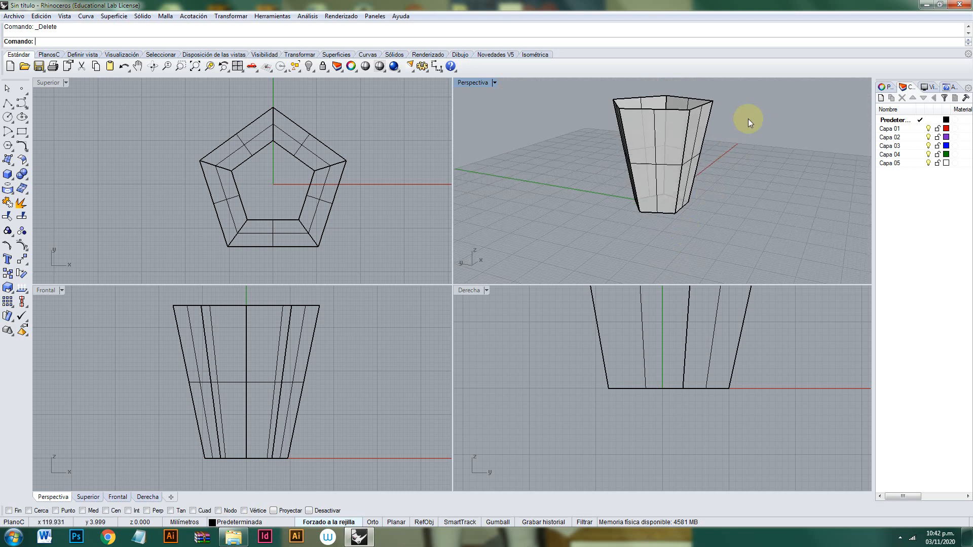
Delete the five remaining side surfaces of the tapered form, keeping the base pentagon curve.
{"action": "right_click_drag", "start_coordinate": [748, 118], "coordinate": [704, 160]}
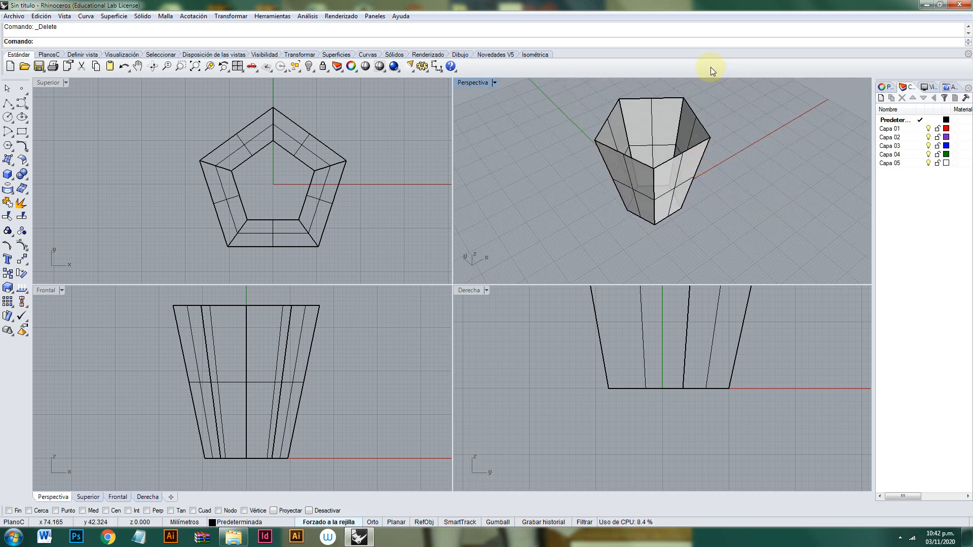
{"action": "key", "text": "ctrl+a"}
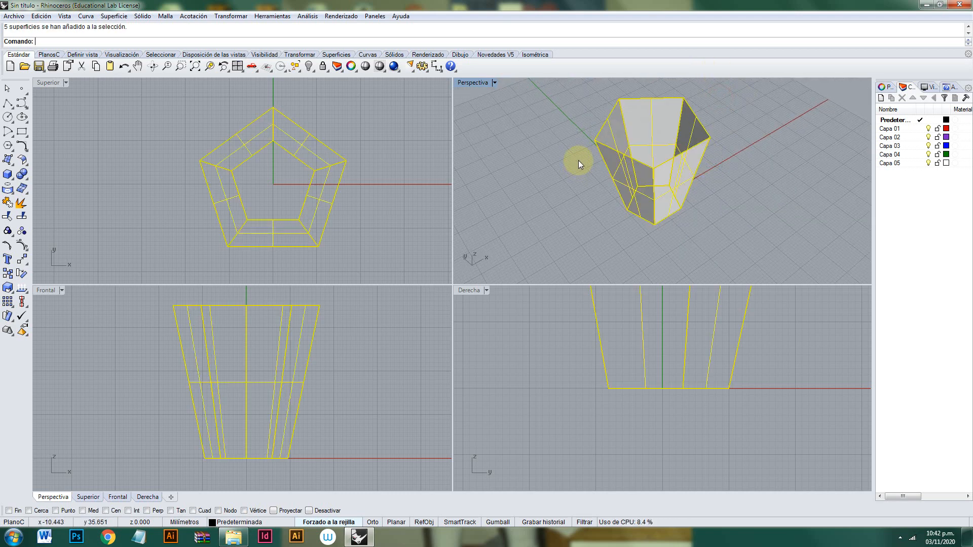
{"action": "key", "text": "Delete"}
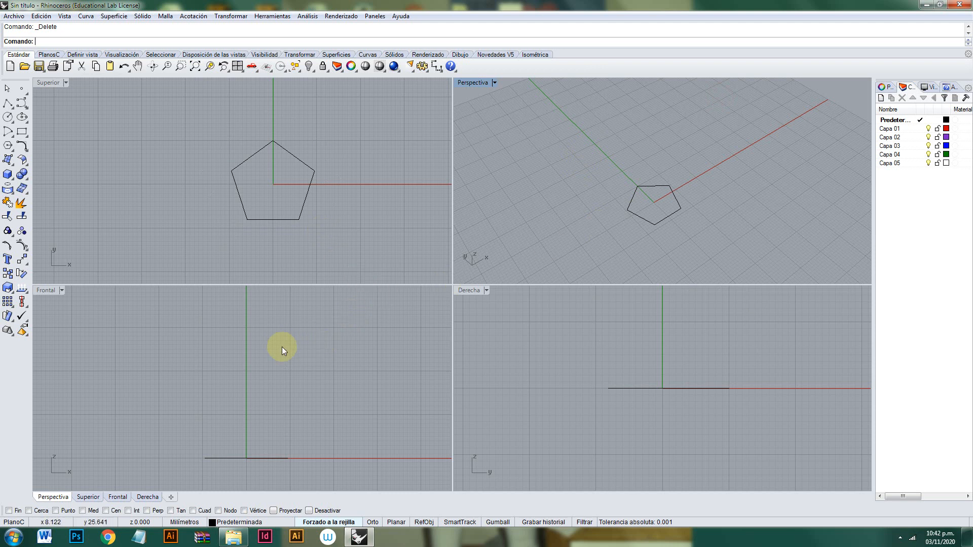
Draw an arc in the Frontal view from the origin to 24,35, passing through 8,23.
{"action": "scroll", "coordinate": [282, 347], "scroll_direction": "down", "scroll_amount": 2}
{"action": "right_click_drag", "start_coordinate": [285, 370], "coordinate": [274, 369]}
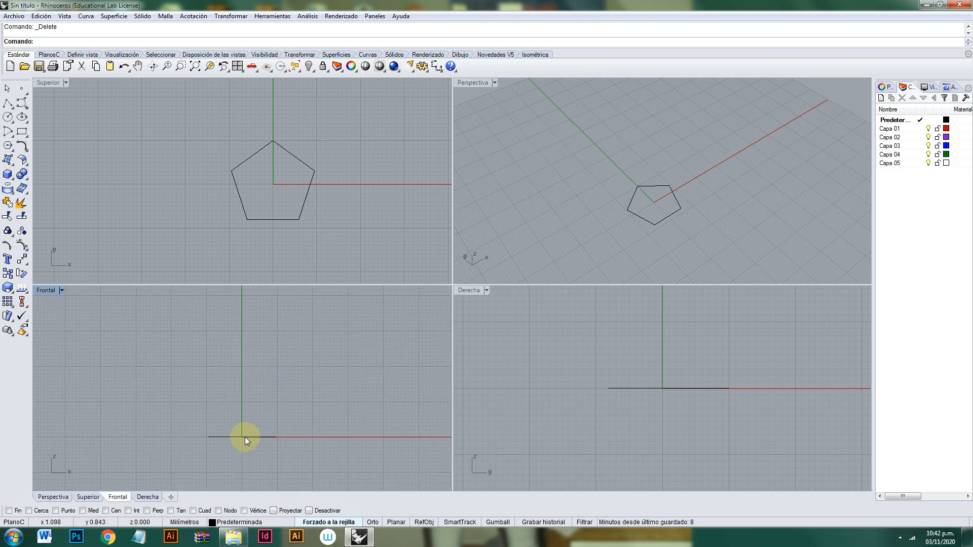
{"action": "left_click", "coordinate": [11, 134]}
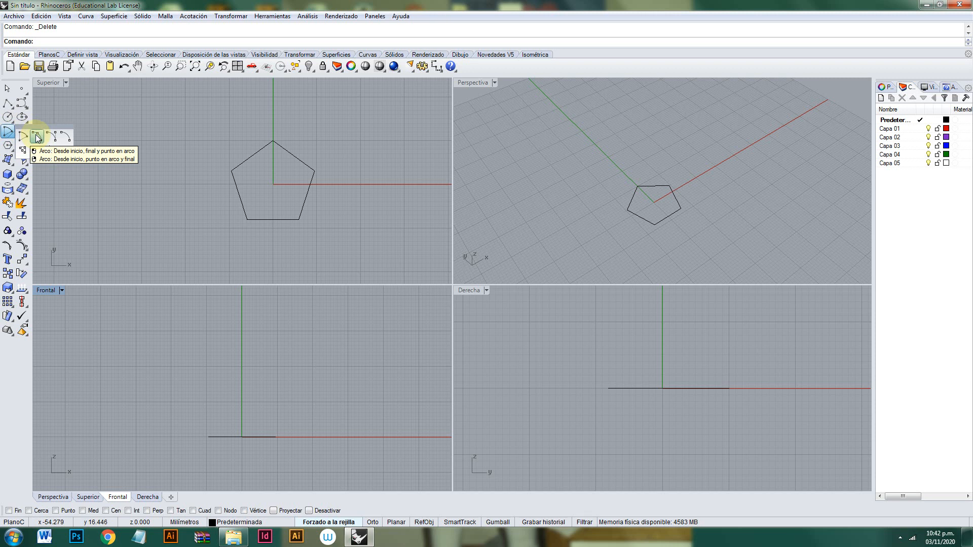
{"action": "left_click", "coordinate": [37, 137]}
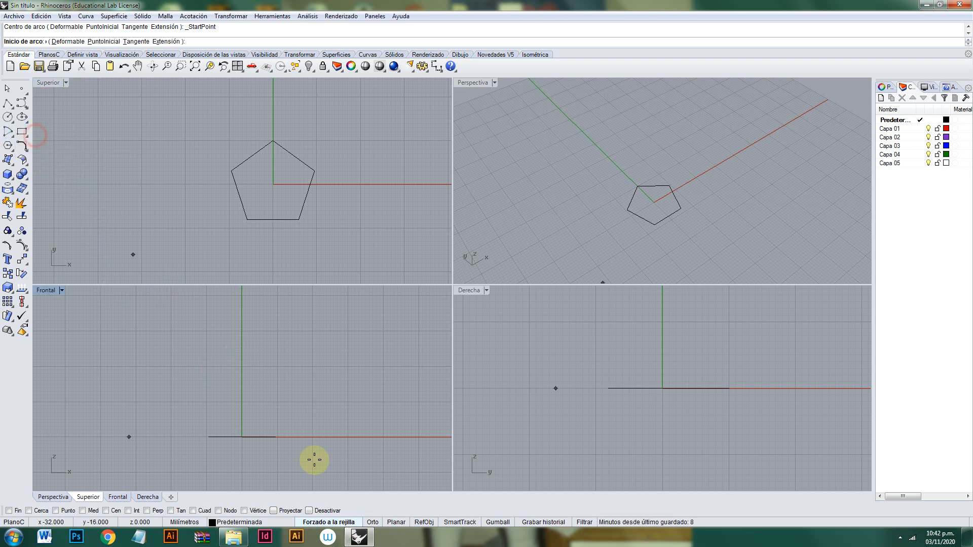
{"action": "left_click", "coordinate": [242, 437]}
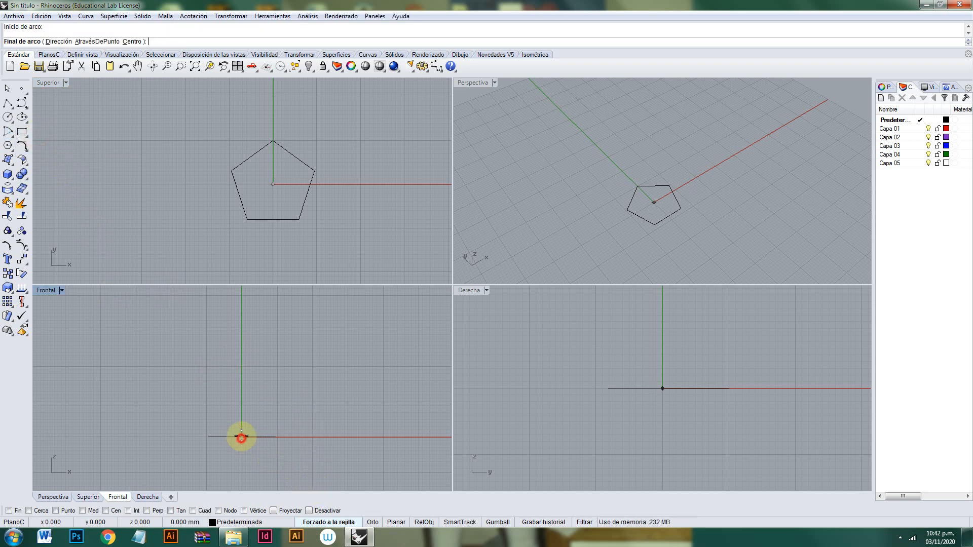
{"action": "left_click", "coordinate": [326, 314]}
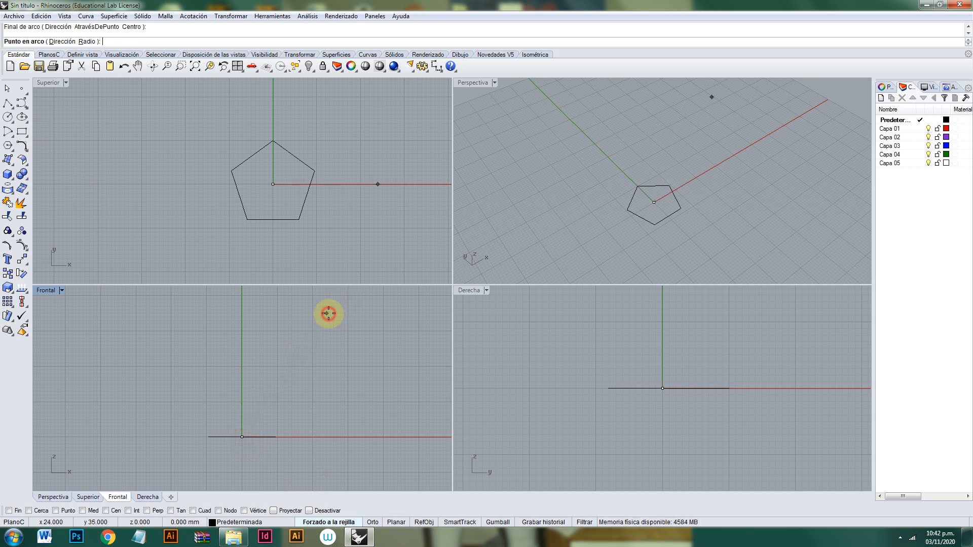
{"action": "left_click", "coordinate": [270, 355]}
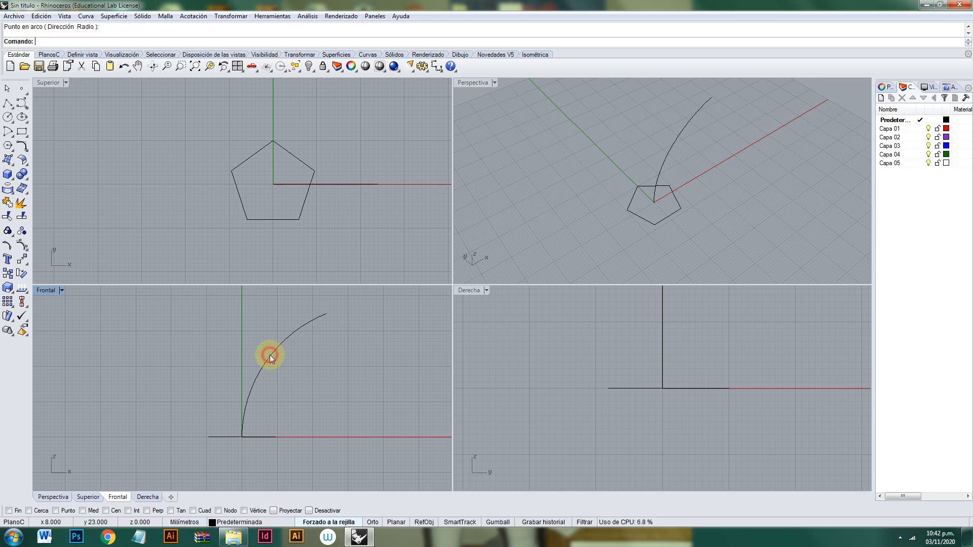
Extrude the pentagon as a solid along the arc using the A lo largo de curva option.
{"action": "right_click_drag", "start_coordinate": [632, 246], "coordinate": [739, 213]}
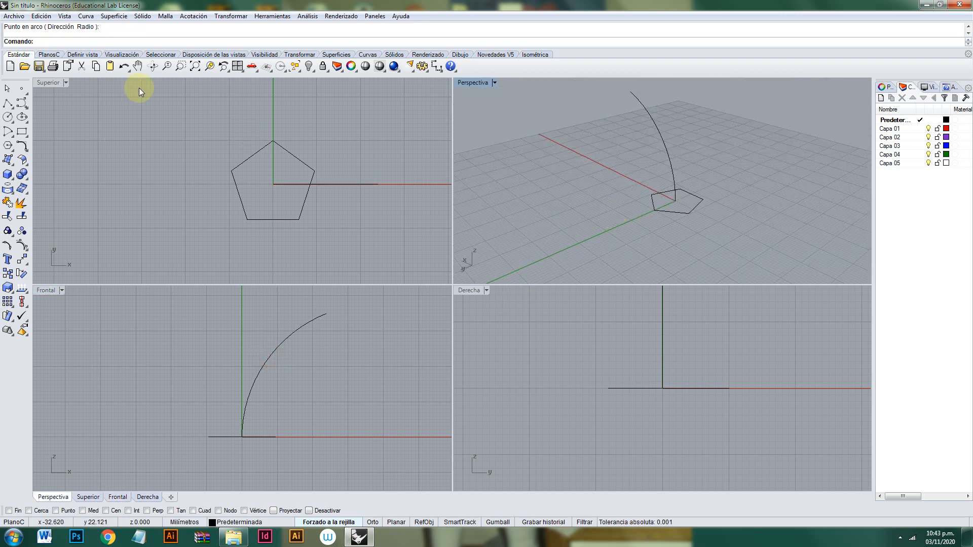
{"action": "left_click", "coordinate": [142, 16]}
{"action": "mouse_move", "coordinate": [96, 197]}
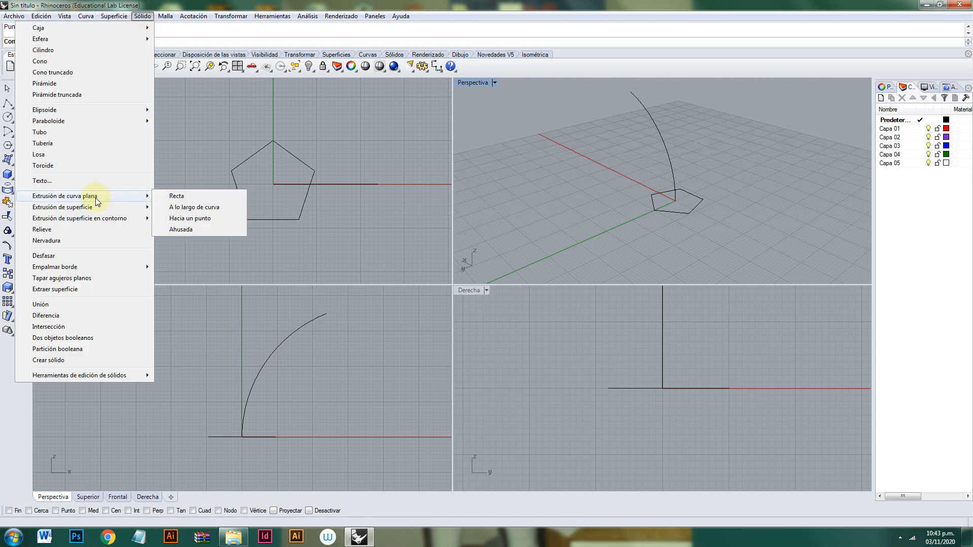
{"action": "left_click", "coordinate": [195, 208]}
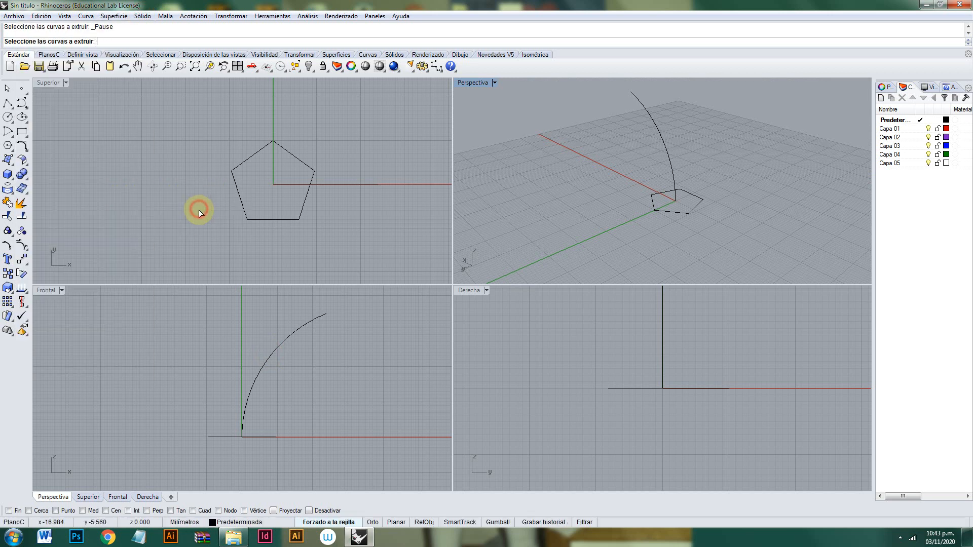
{"action": "left_click", "coordinate": [218, 438]}
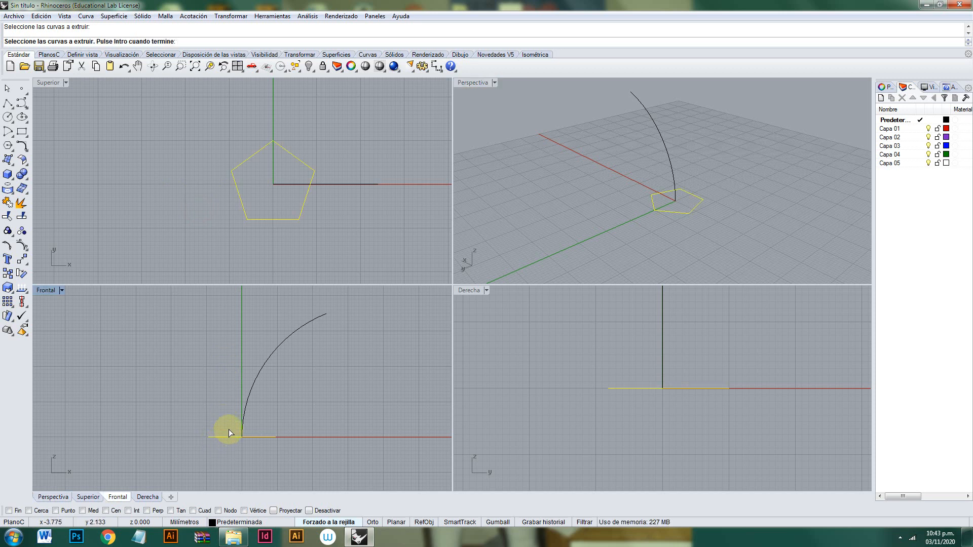
{"action": "key", "text": "Return"}
{"action": "left_click", "coordinate": [245, 411]}
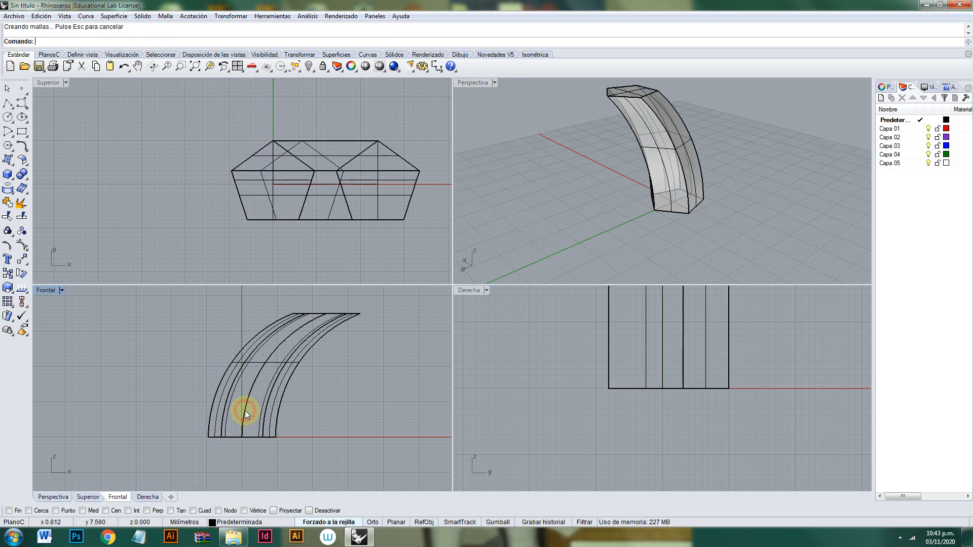
Examine the curved solid in an enlarged Perspectiva view and bring it fully into the Derecha view.
{"action": "right_click_drag", "start_coordinate": [664, 200], "coordinate": [710, 189]}
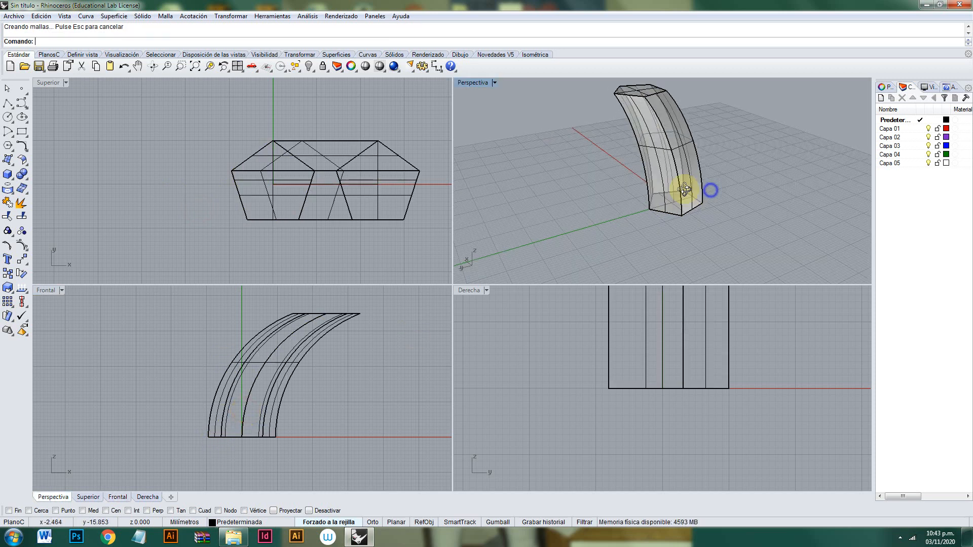
{"action": "double_click", "coordinate": [470, 83]}
{"action": "mouse_move", "coordinate": [527, 273]}
{"action": "right_mouse_down"}
{"action": "mouse_move", "coordinate": [532, 284]}
{"action": "mouse_move", "coordinate": [538, 273]}
{"action": "right_mouse_up"}
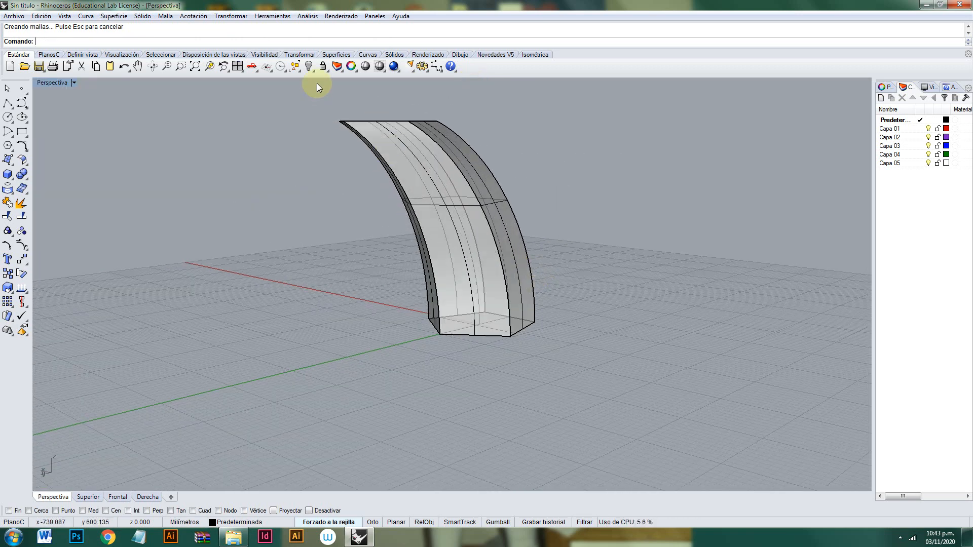
{"action": "double_click", "coordinate": [52, 85]}
{"action": "scroll", "coordinate": [613, 333], "scroll_direction": "down", "scroll_amount": 4}
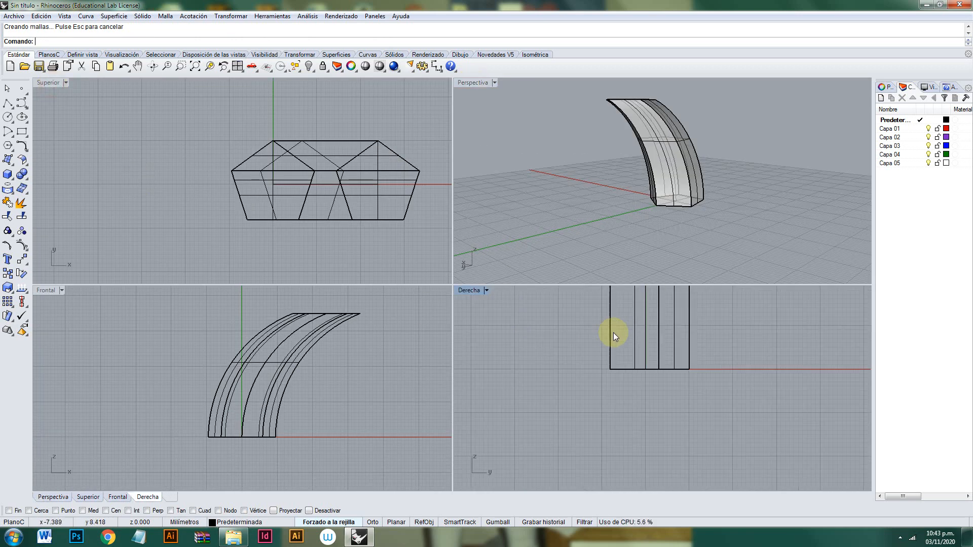
{"action": "right_click_drag", "start_coordinate": [619, 322], "coordinate": [614, 409]}
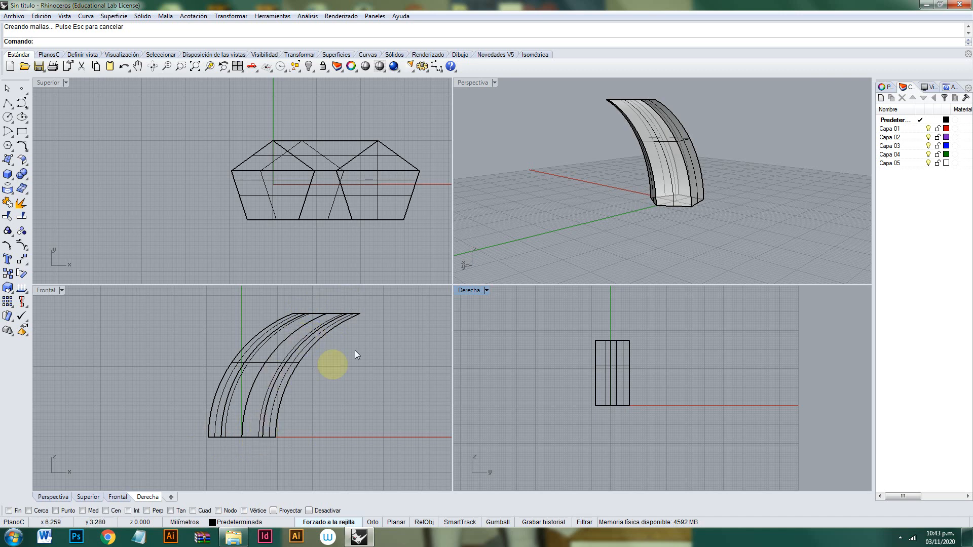
{"action": "right_click_drag", "start_coordinate": [646, 170], "coordinate": [679, 129]}
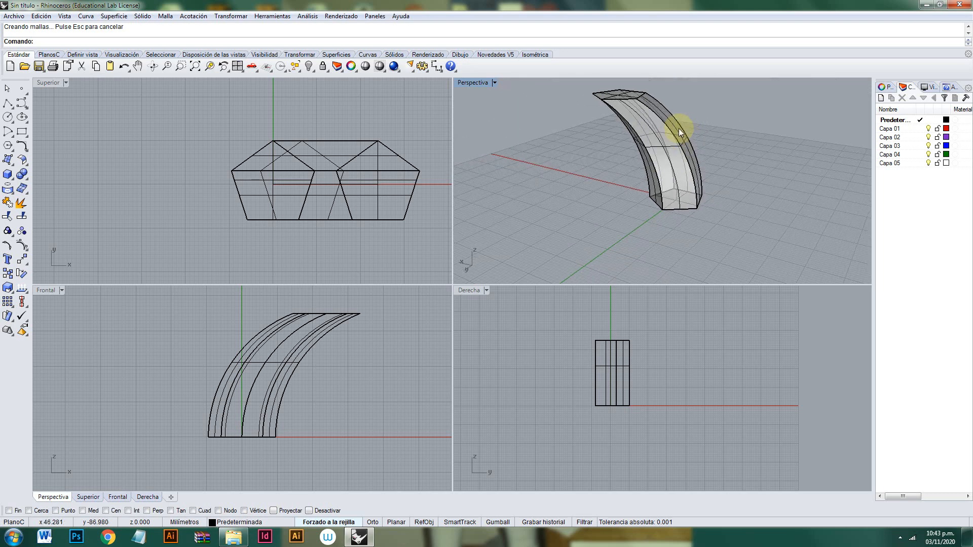
Explode the curved pentagonal solid into separate surfaces and clear the selection.
{"action": "left_click", "coordinate": [665, 129]}
{"action": "left_click", "coordinate": [21, 203]}
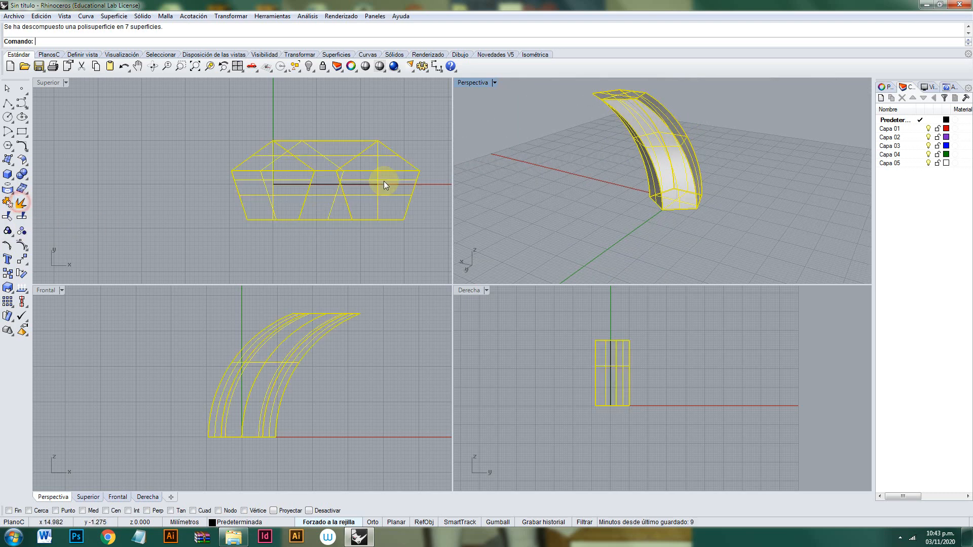
{"action": "left_click", "coordinate": [491, 155]}
Delete the top and bottom cap surfaces of the exploded curved solid.
{"action": "left_click", "coordinate": [615, 96]}
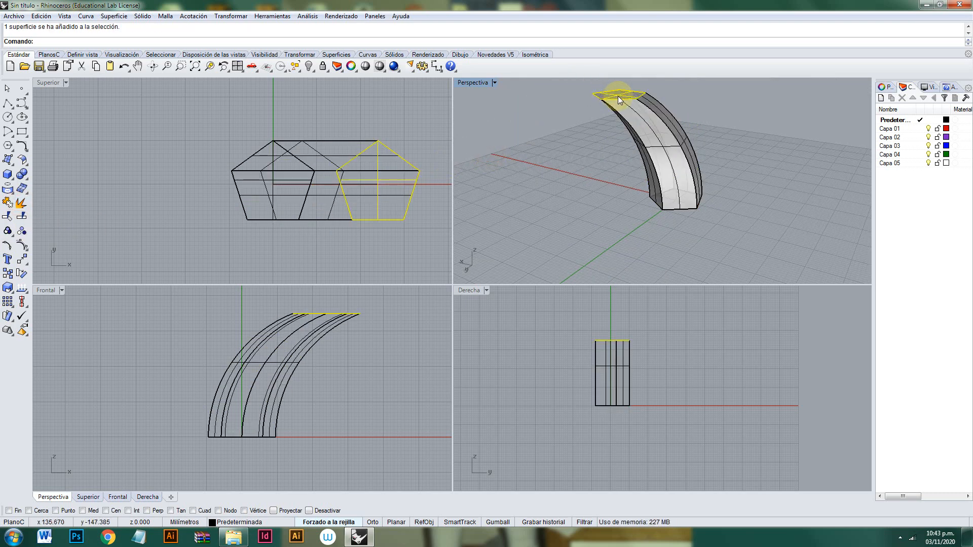
{"action": "key", "text": "Delete"}
{"action": "right_click_drag", "start_coordinate": [684, 108], "coordinate": [689, 198]}
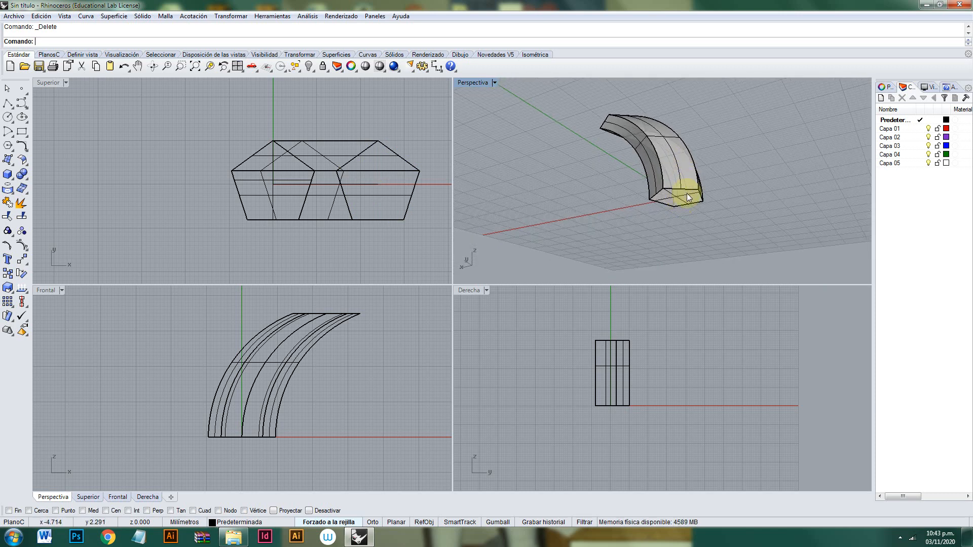
{"action": "left_click", "coordinate": [684, 200]}
{"action": "left_click", "coordinate": [674, 199]}
{"action": "left_click", "coordinate": [680, 197]}
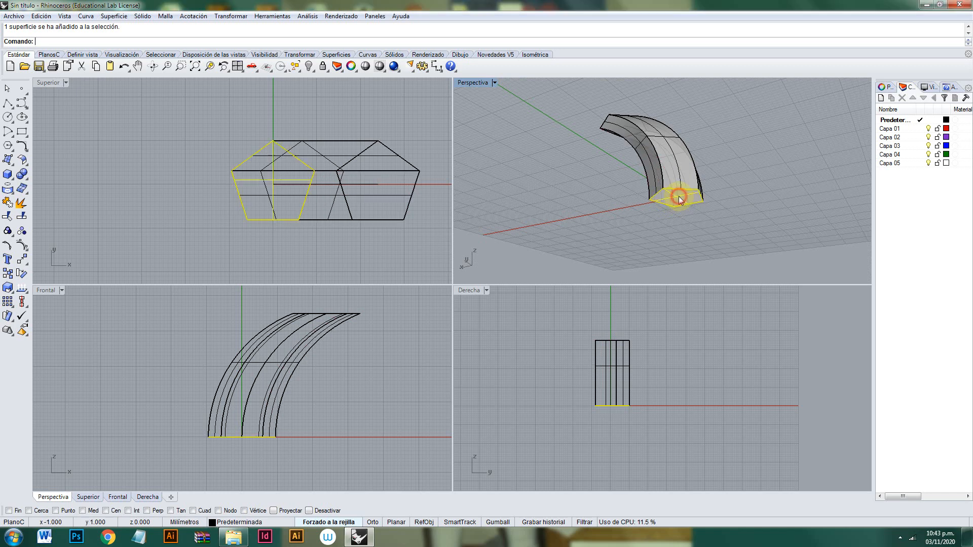
{"action": "key", "text": "Delete"}
Delete the curved side surfaces and the arc path, keeping the base pentagon curve.
{"action": "right_click_drag", "start_coordinate": [701, 157], "coordinate": [636, 114]}
{"action": "left_click", "coordinate": [628, 123]}
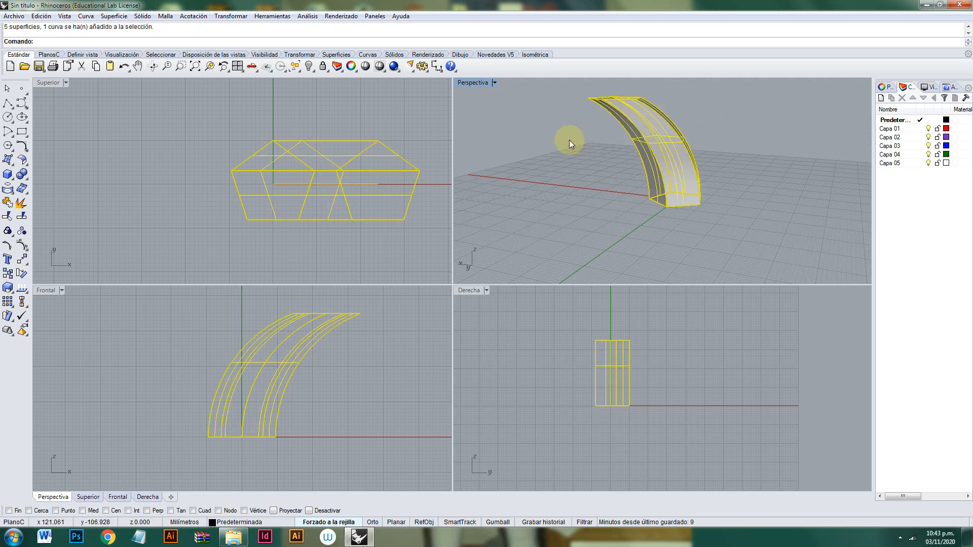
{"action": "key", "text": "Delete"}
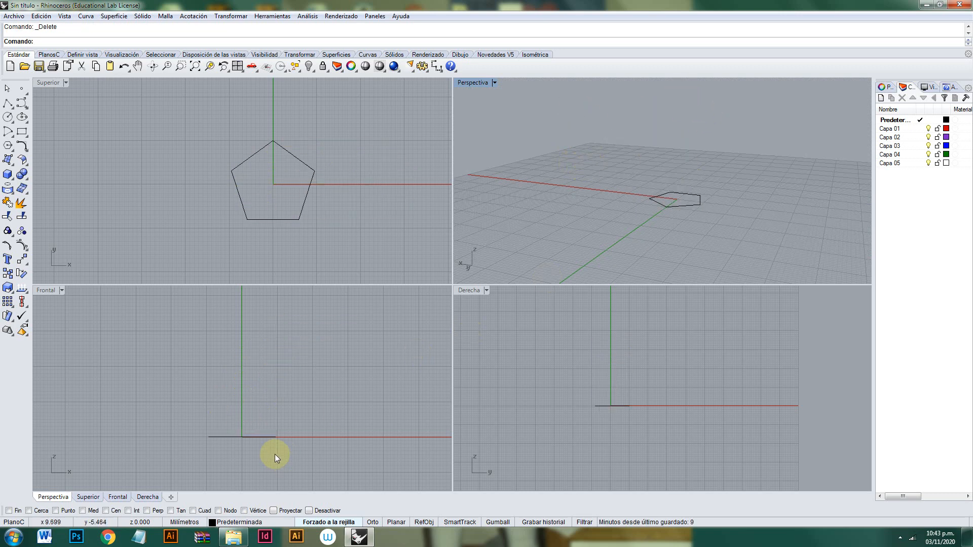
Extrude the pentagon as a solid toward a point about 34 mm above its centre.
{"action": "left_click", "coordinate": [141, 16]}
{"action": "mouse_move", "coordinate": [102, 198]}
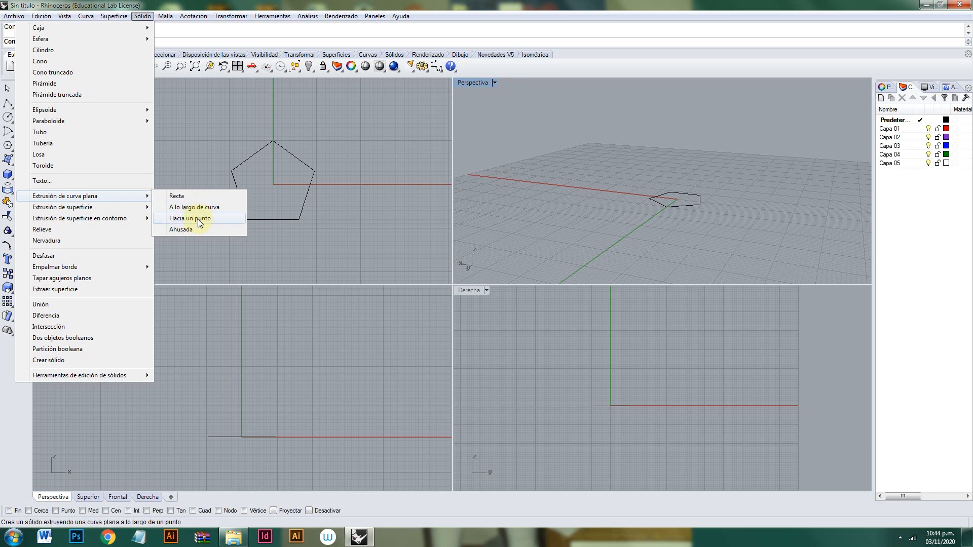
{"action": "left_click", "coordinate": [387, 194]}
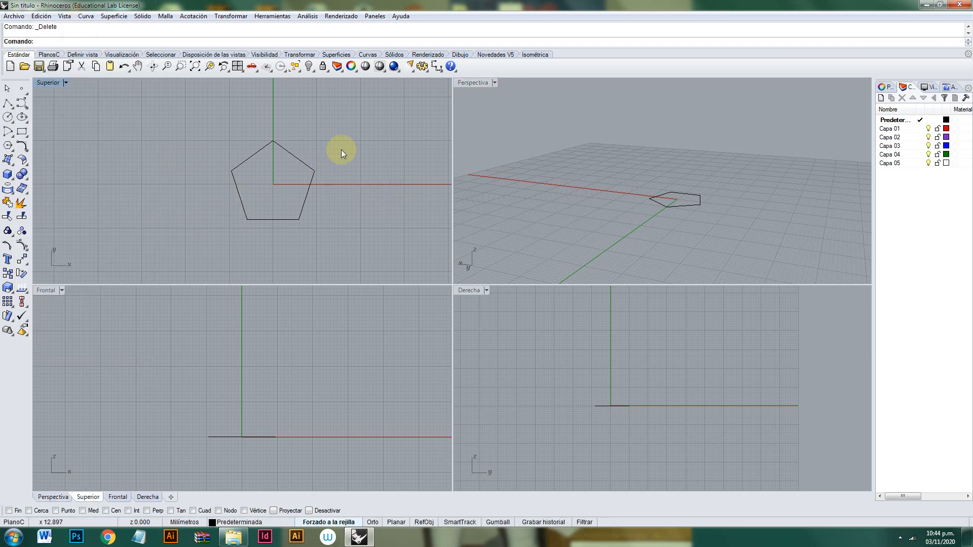
{"action": "left_click", "coordinate": [143, 16]}
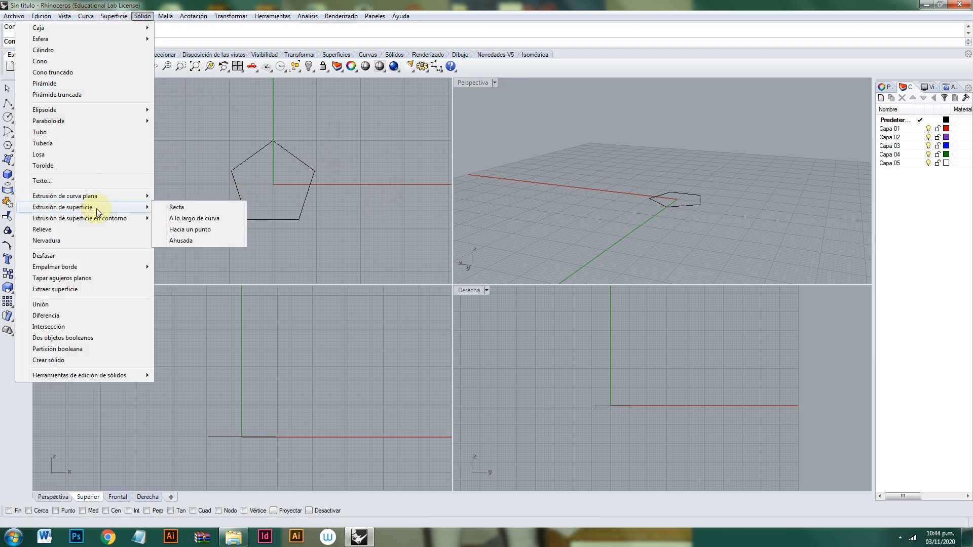
{"action": "left_click", "coordinate": [198, 218]}
{"action": "left_click_drag", "start_coordinate": [323, 161], "coordinate": [271, 201]}
{"action": "key", "text": "Return"}
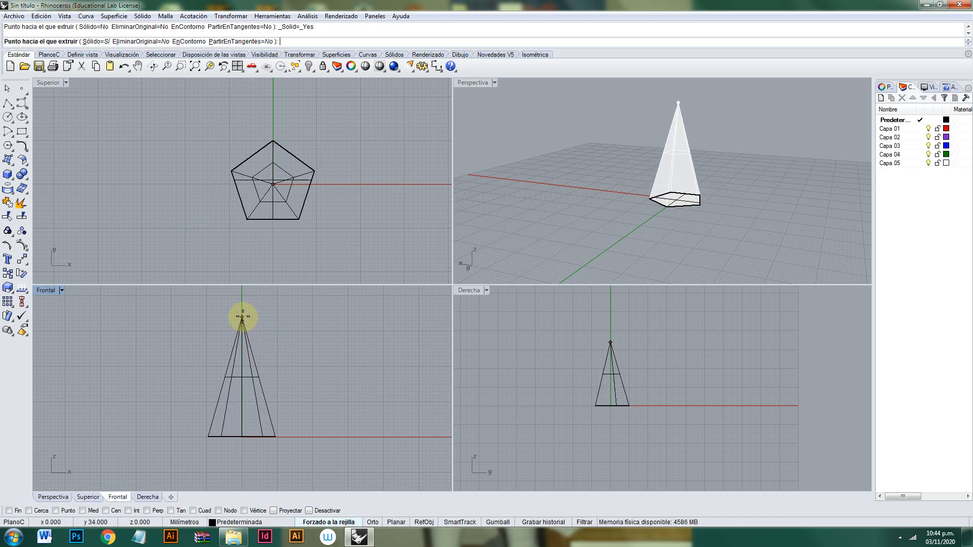
{"action": "left_click", "coordinate": [243, 316]}
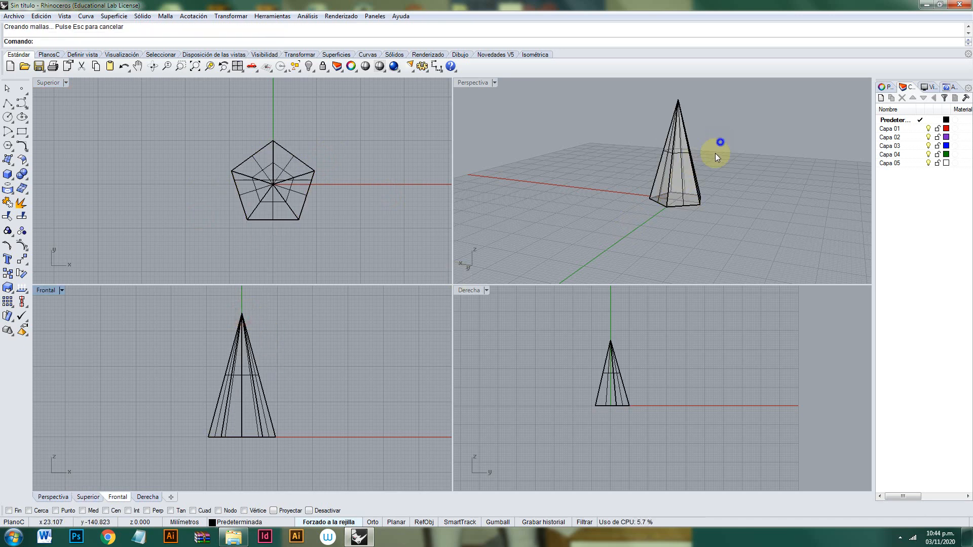
Inspect the pyramid in the Perspectiva view and undo the extrusion toward a point.
{"action": "right_click_drag", "start_coordinate": [716, 153], "coordinate": [690, 130]}
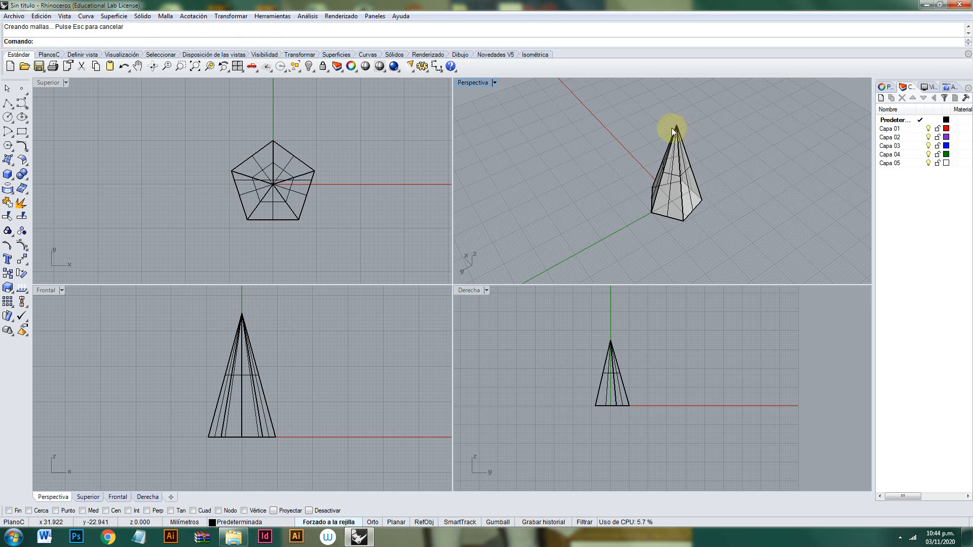
{"action": "scroll", "coordinate": [675, 129], "scroll_direction": "up", "scroll_amount": 5}
{"action": "scroll", "coordinate": [683, 150], "scroll_direction": "down", "scroll_amount": 4}
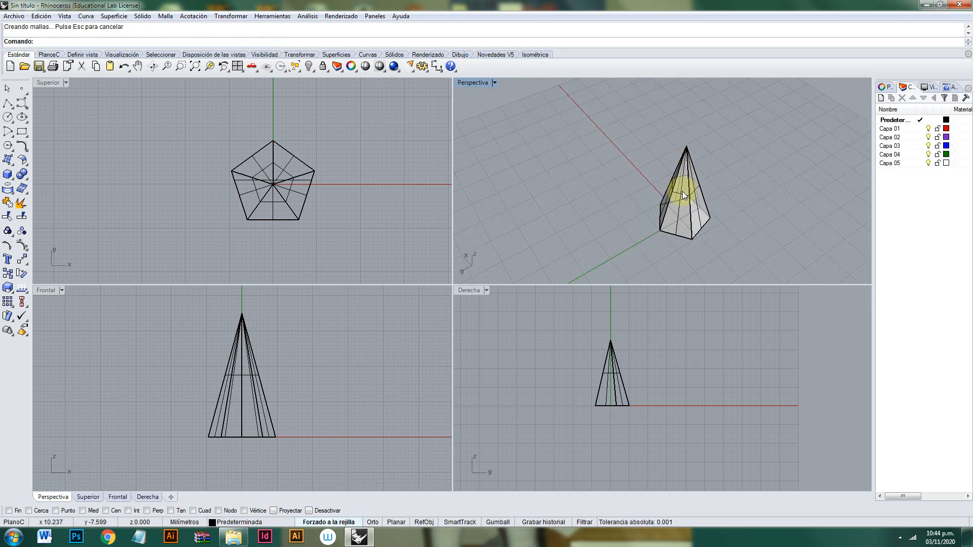
{"action": "key", "text": "ctrl+z"}
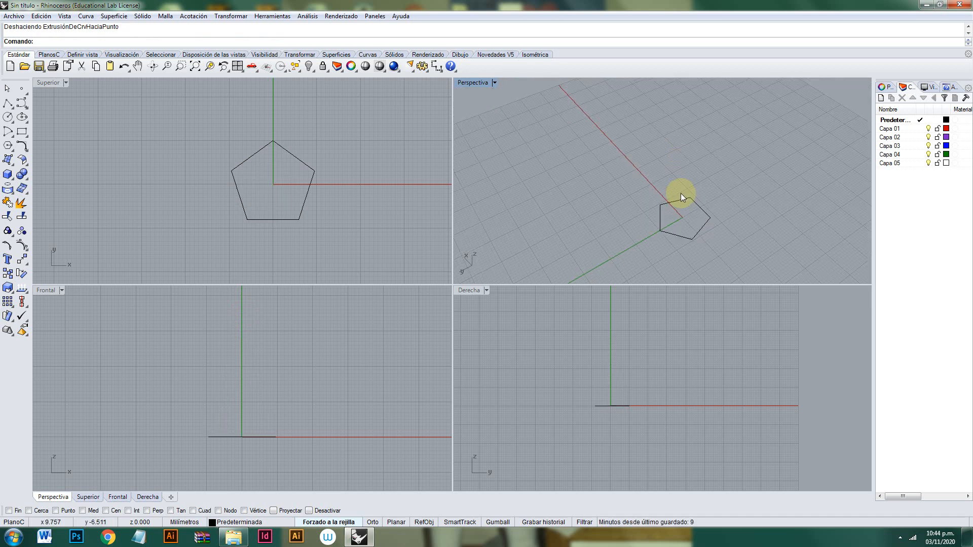
Duplicate the pentagon in the Frontal view, placing the copy about 40 mm higher and offset toward positive X.
{"action": "left_click", "coordinate": [251, 437]}
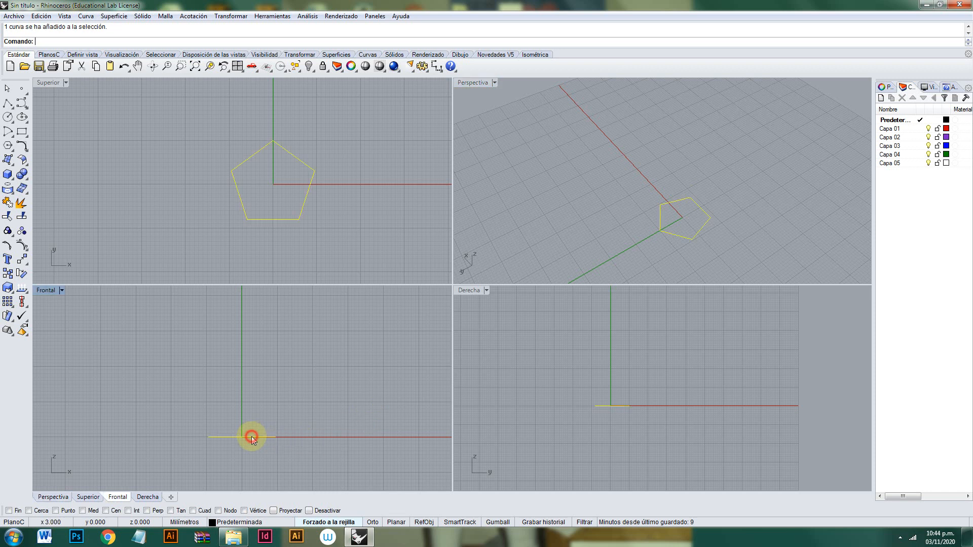
{"action": "key", "text": "ctrl+c"}
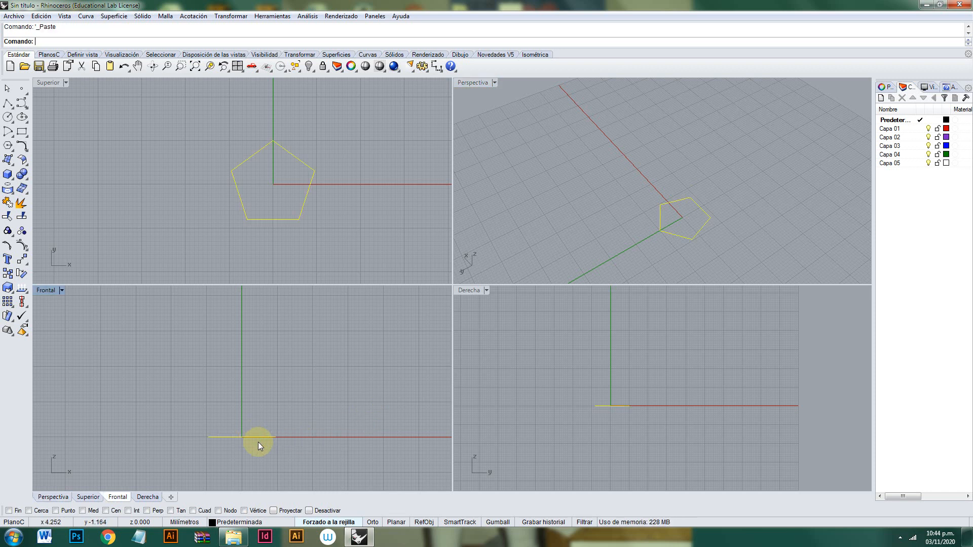
{"action": "left_click_drag", "start_coordinate": [261, 436], "coordinate": [325, 296]}
{"action": "left_click", "coordinate": [323, 320]}
{"action": "right_click_drag", "start_coordinate": [573, 246], "coordinate": [655, 178]}
{"action": "right_click_drag", "start_coordinate": [679, 126], "coordinate": [674, 142]}
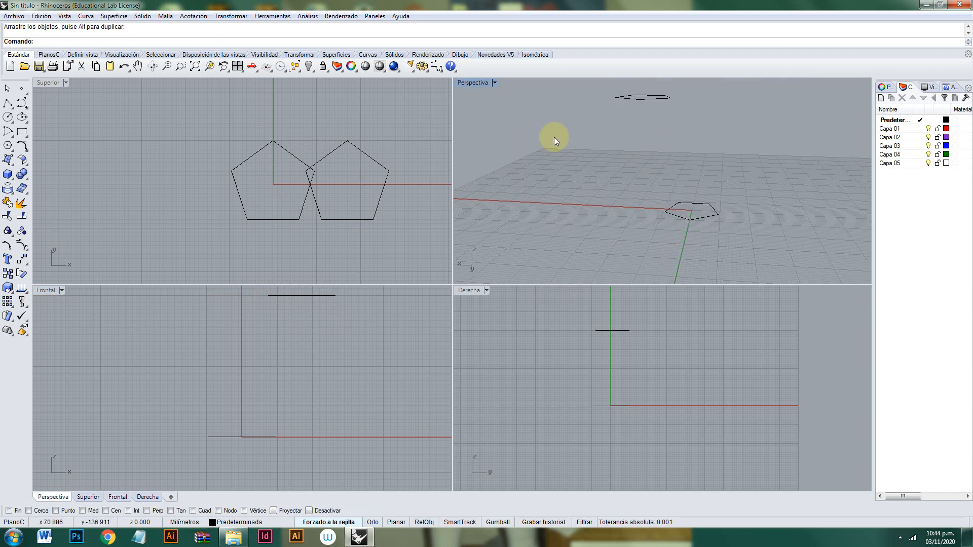
Try to loft between the lower and upper pentagons with the upper seam point moved to an adjacent corner.
{"action": "left_click", "coordinate": [114, 16]}
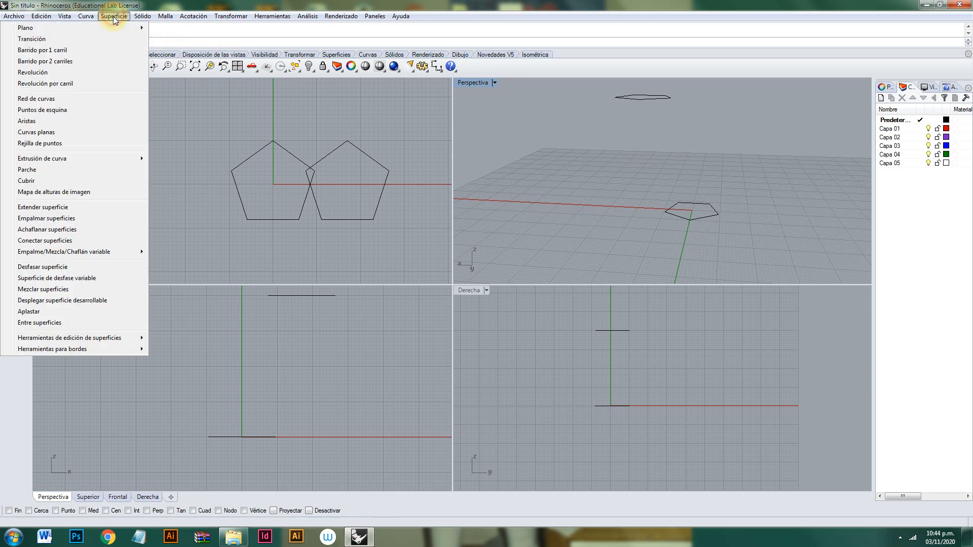
{"action": "left_click", "coordinate": [58, 39]}
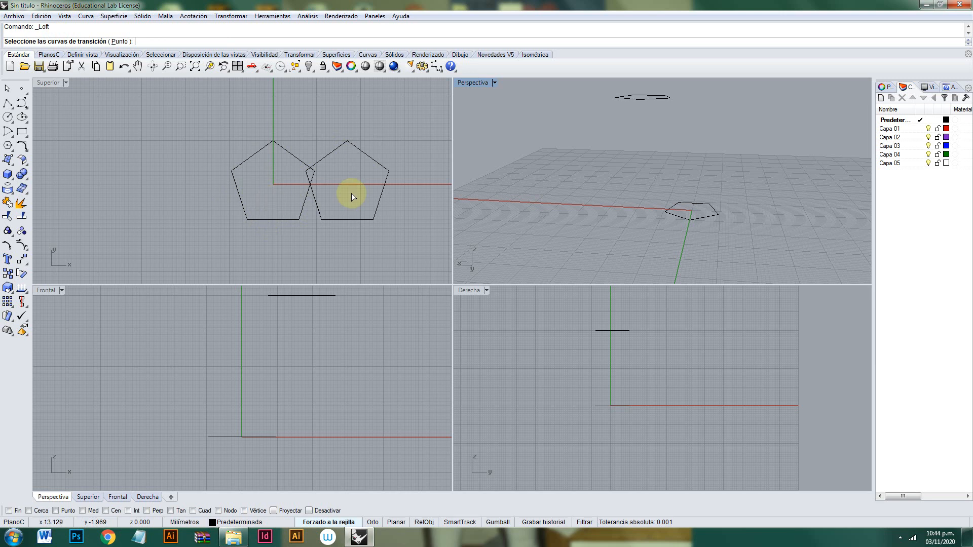
{"action": "left_click", "coordinate": [257, 436]}
{"action": "left_click", "coordinate": [310, 296]}
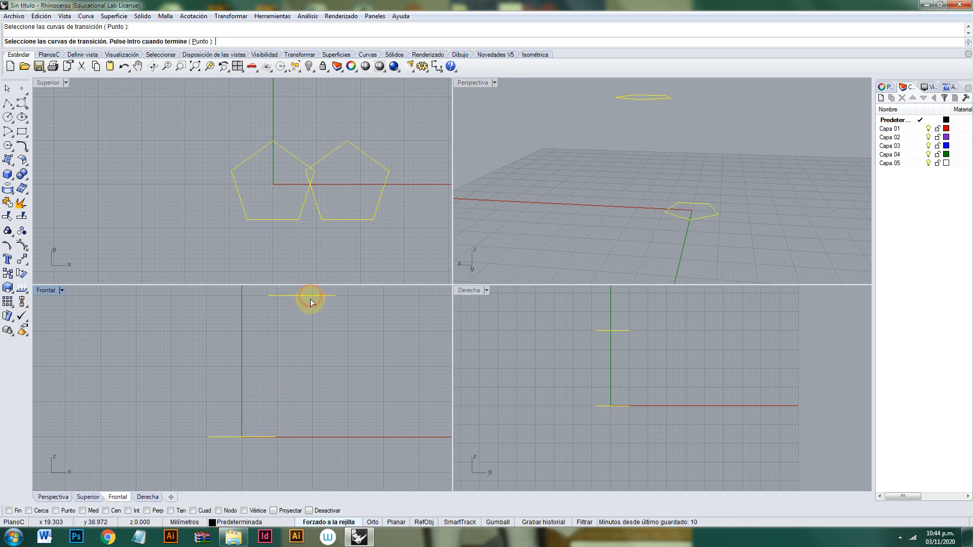
{"action": "key", "text": "Return"}
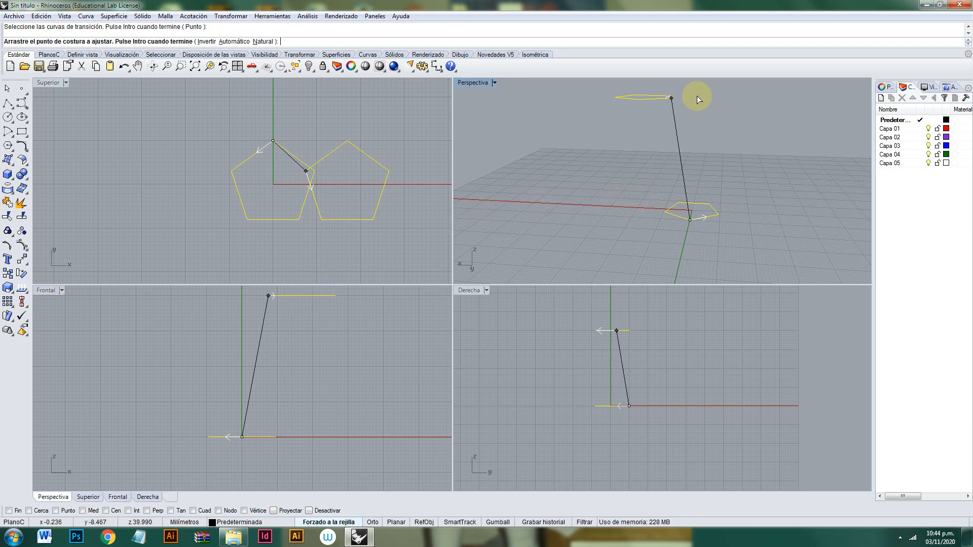
{"action": "right_click_drag", "start_coordinate": [695, 96], "coordinate": [663, 134]}
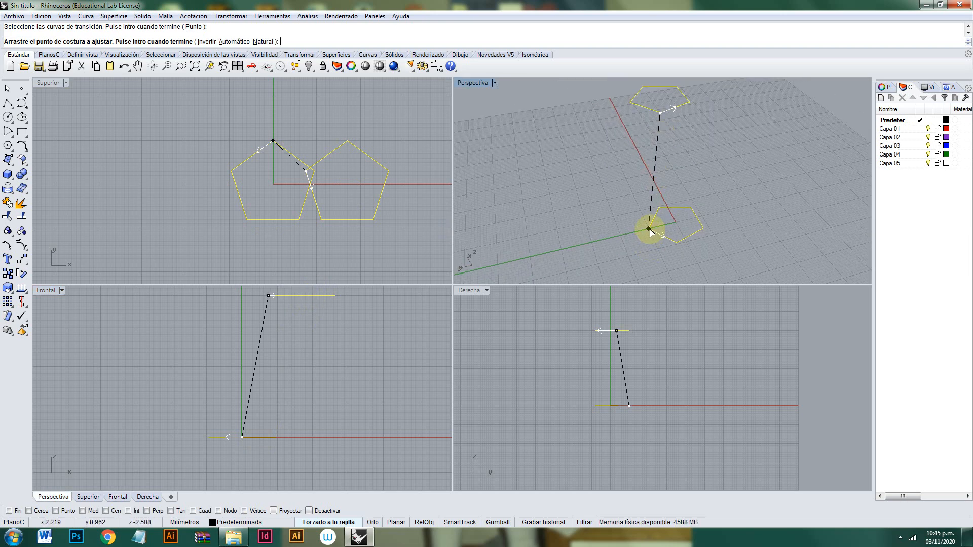
{"action": "left_click", "coordinate": [673, 109]}
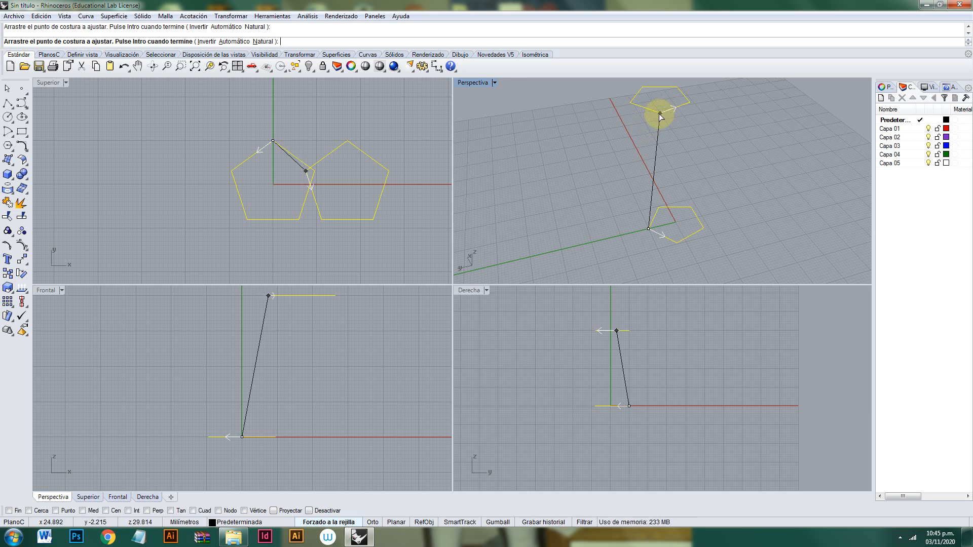
{"action": "left_click_drag", "start_coordinate": [660, 116], "coordinate": [689, 102]}
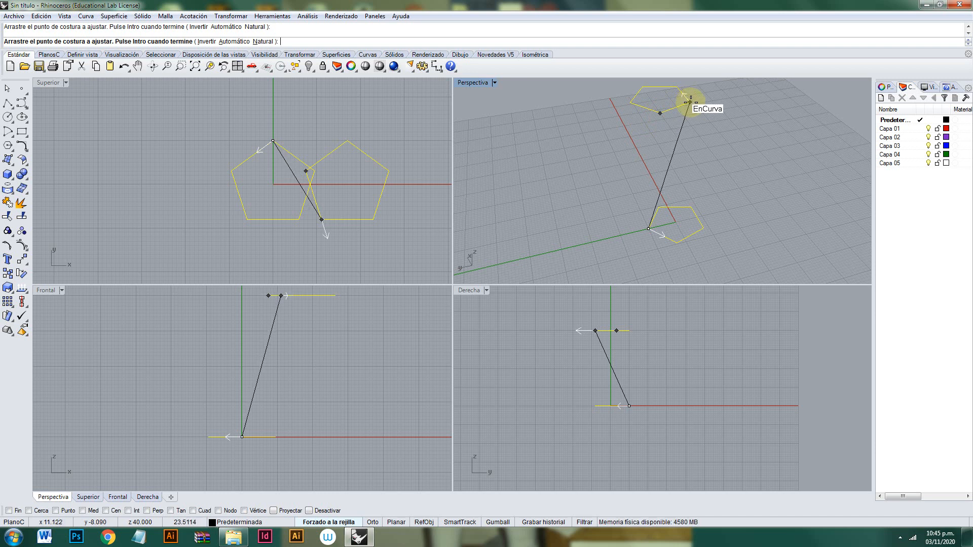
{"action": "left_click", "coordinate": [690, 102]}
{"action": "key", "text": "Return"}
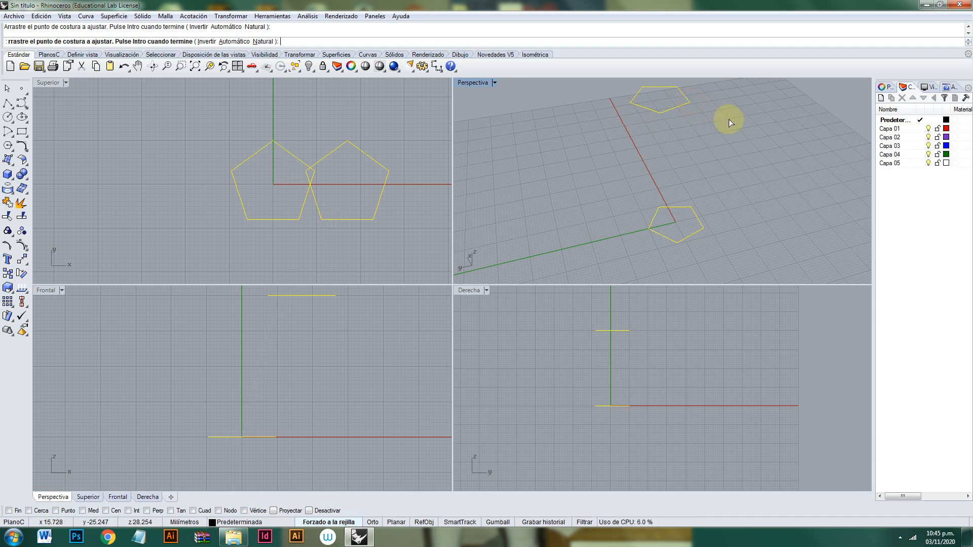
{"action": "right_click_drag", "start_coordinate": [732, 154], "coordinate": [593, 152]}
{"action": "left_click", "coordinate": [466, 332]}
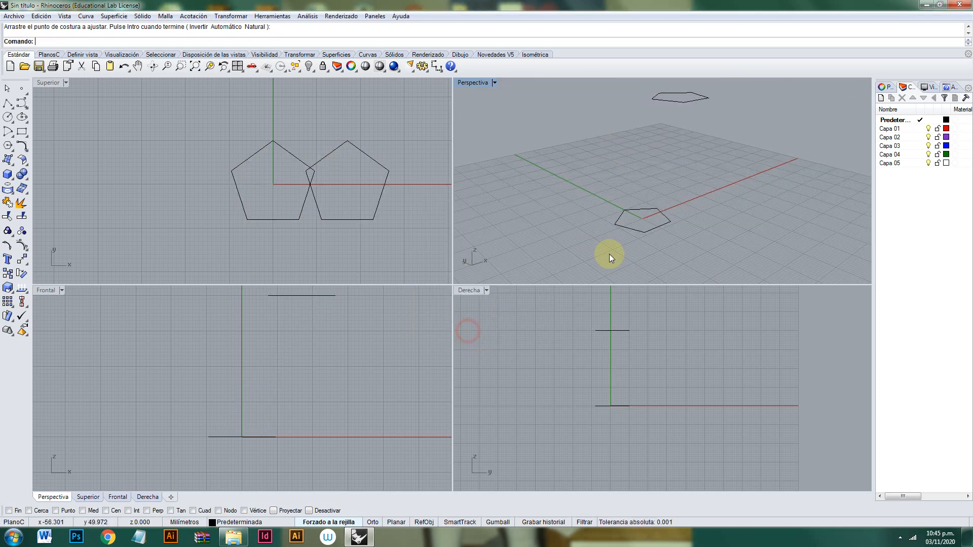
Loft a surface between the lower and upper pentagons, keeping the default seam points and loft options.
{"action": "key", "text": "Return"}
{"action": "left_click", "coordinate": [624, 223]}
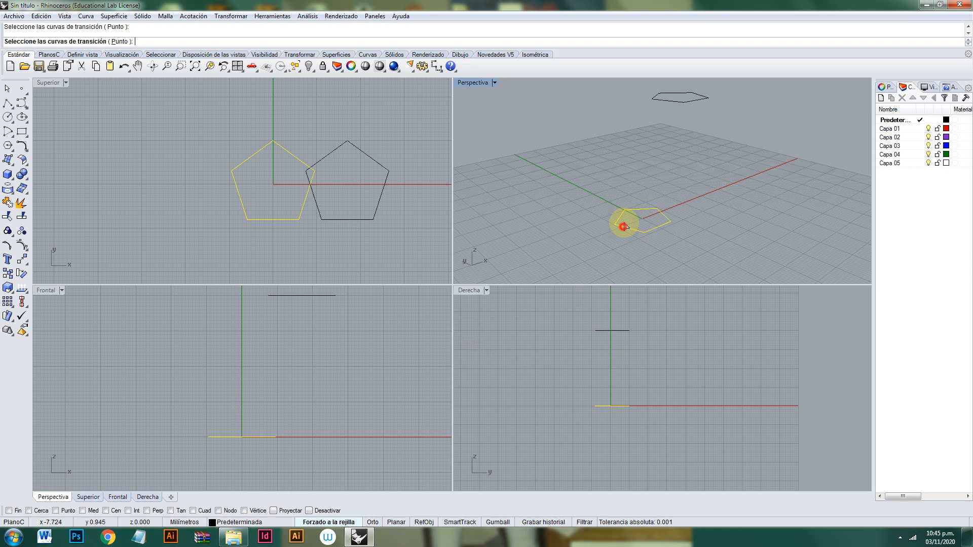
{"action": "left_click", "coordinate": [663, 103]}
{"action": "key", "text": "Return"}
{"action": "right_click_drag", "start_coordinate": [650, 135], "coordinate": [739, 161]}
{"action": "right_click_drag", "start_coordinate": [670, 138], "coordinate": [677, 191]}
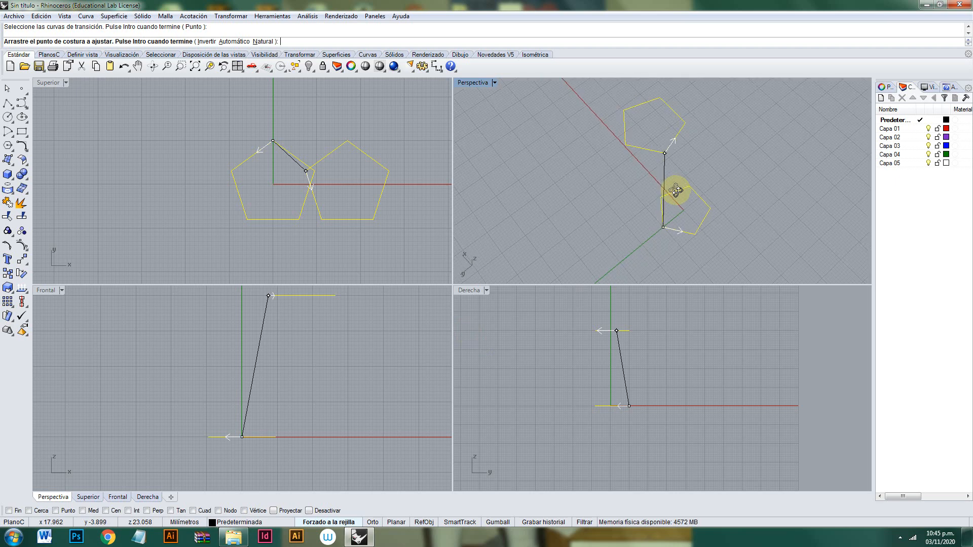
{"action": "right_click", "coordinate": [678, 192]}
{"action": "key", "text": "Return"}
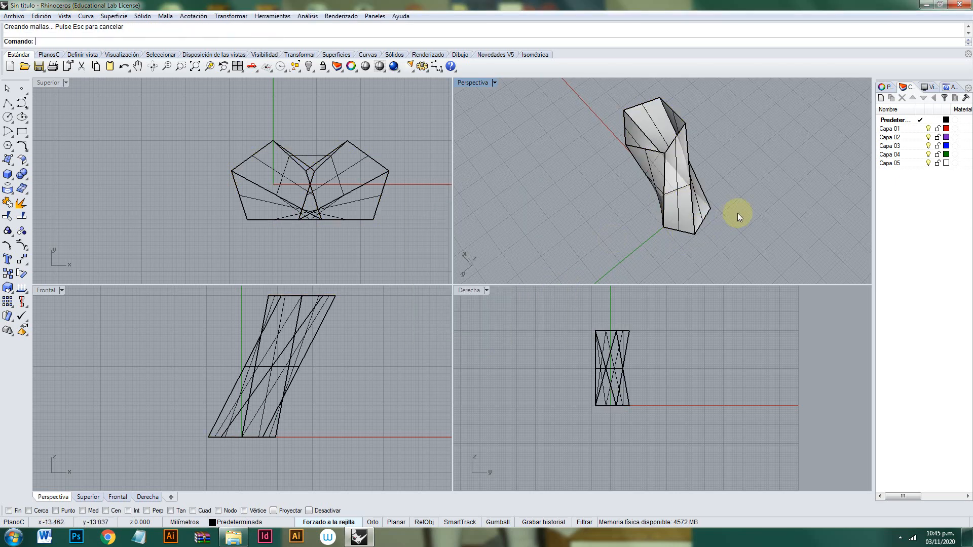
Inspect the twisted loft from several angles and cap its planar openings into a closed solid.
{"action": "right_click_drag", "start_coordinate": [734, 213], "coordinate": [611, 263]}
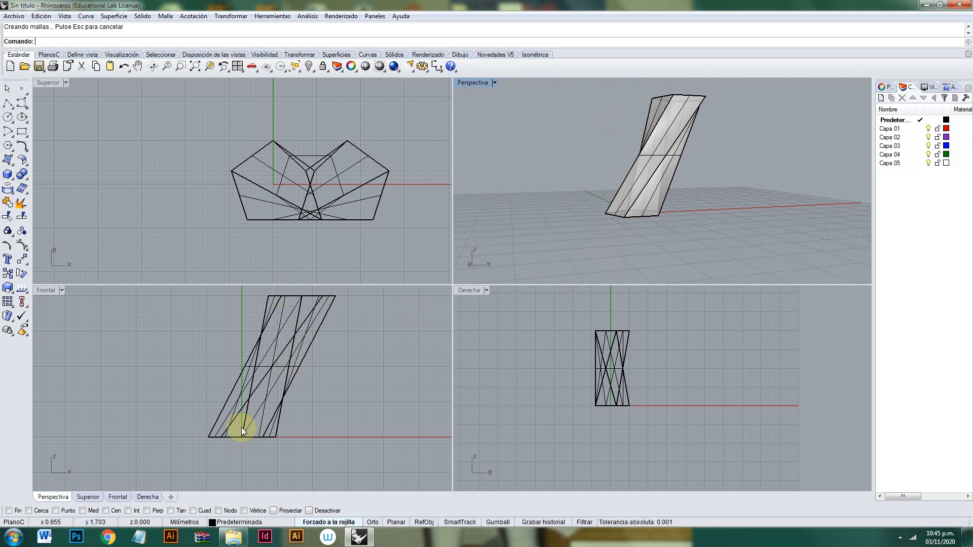
{"action": "right_click_drag", "start_coordinate": [613, 198], "coordinate": [632, 126]}
{"action": "right_click_drag", "start_coordinate": [687, 171], "coordinate": [679, 108]}
{"action": "left_click", "coordinate": [680, 108]}
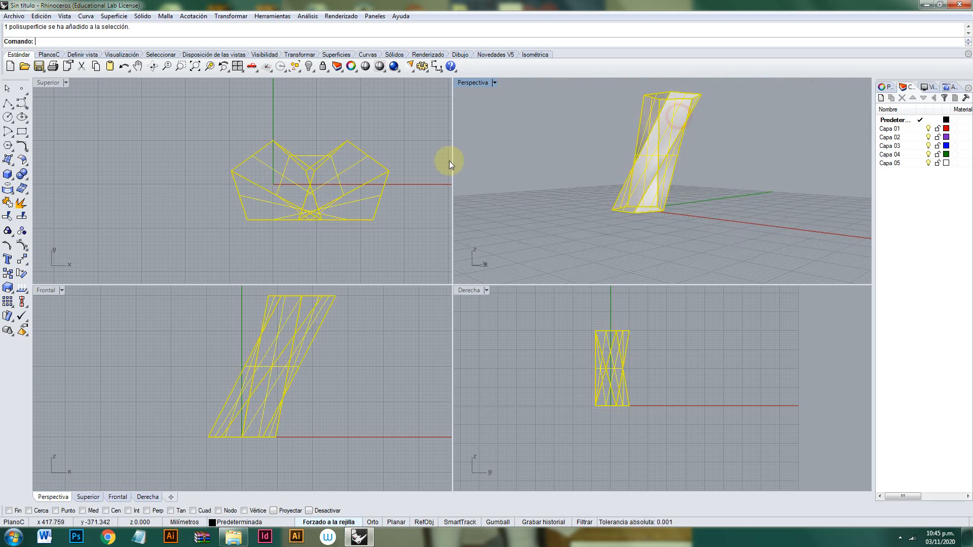
{"action": "left_click", "coordinate": [25, 187]}
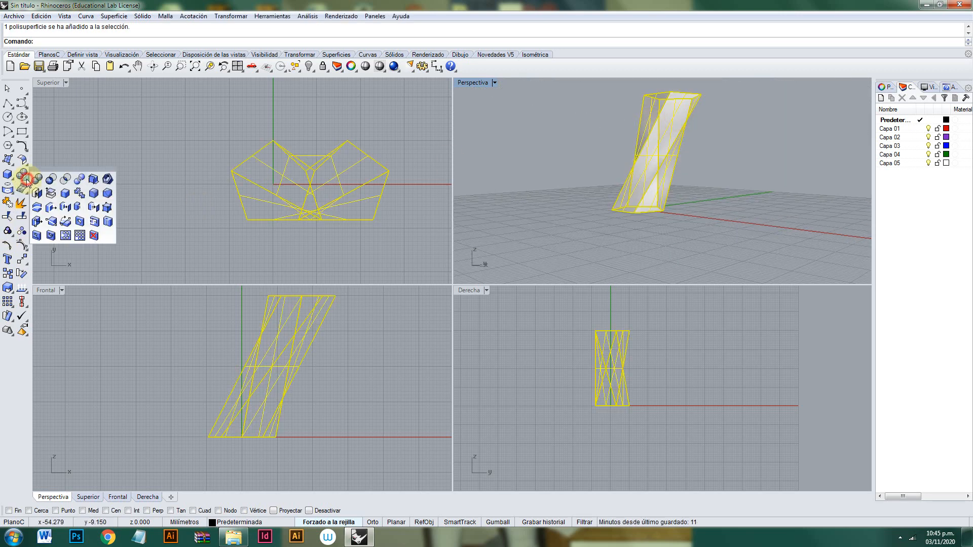
{"action": "left_click", "coordinate": [36, 189]}
Delete the capped loft solid, keeping both pentagon curves.
{"action": "right_click_drag", "start_coordinate": [701, 210], "coordinate": [623, 200]}
{"action": "left_click_drag", "start_coordinate": [736, 96], "coordinate": [592, 117]}
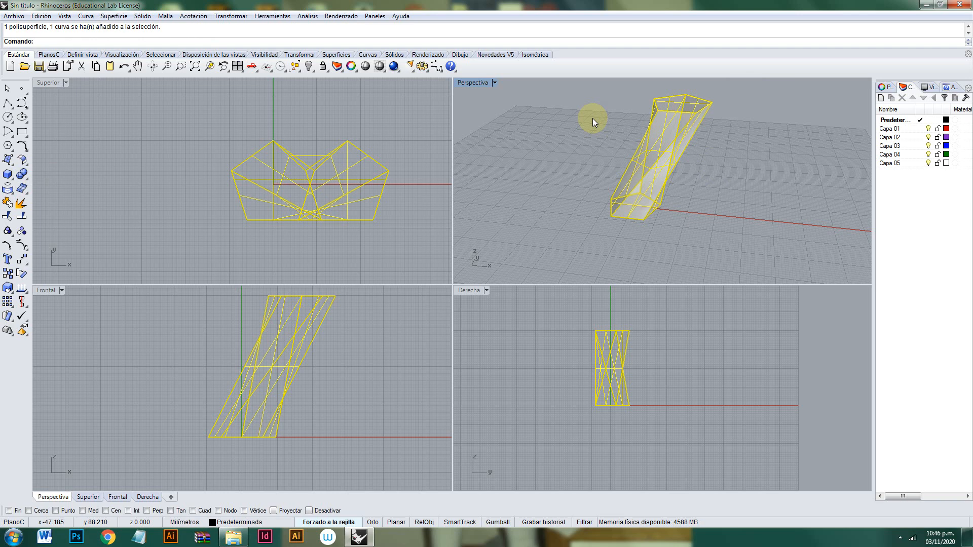
{"action": "left_click", "coordinate": [727, 147]}
{"action": "left_click", "coordinate": [640, 143]}
{"action": "key", "text": "Delete"}
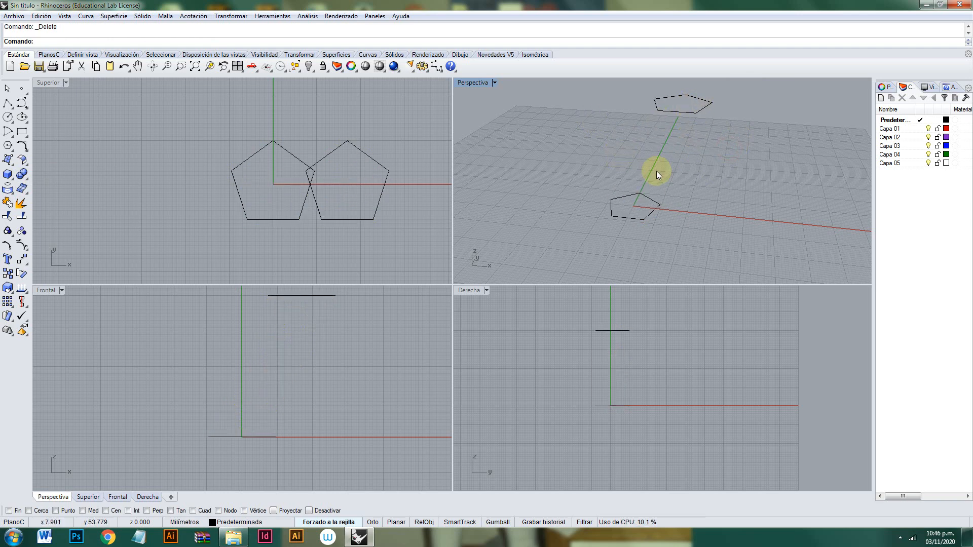
Draw an outward-bulging arc in the Frontal view between the positive-X corners of the two pentagons, using the Fin object snap.
{"action": "right_click_drag", "start_coordinate": [679, 126], "coordinate": [591, 123]}
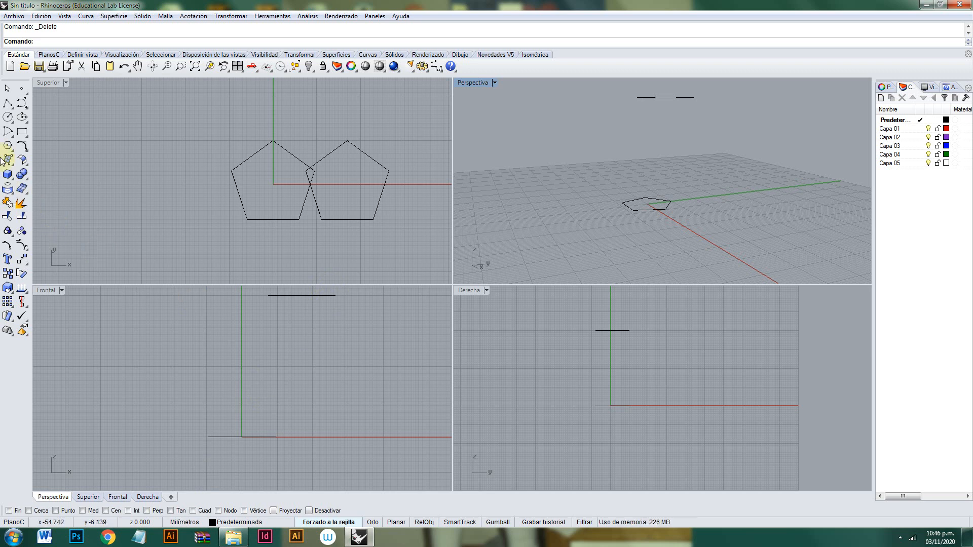
{"action": "left_click", "coordinate": [10, 133]}
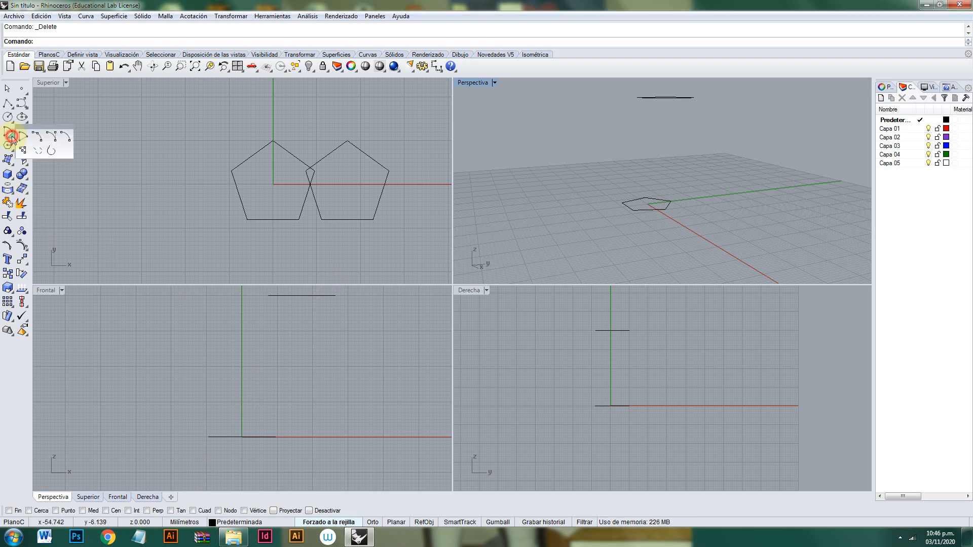
{"action": "left_click", "coordinate": [38, 138]}
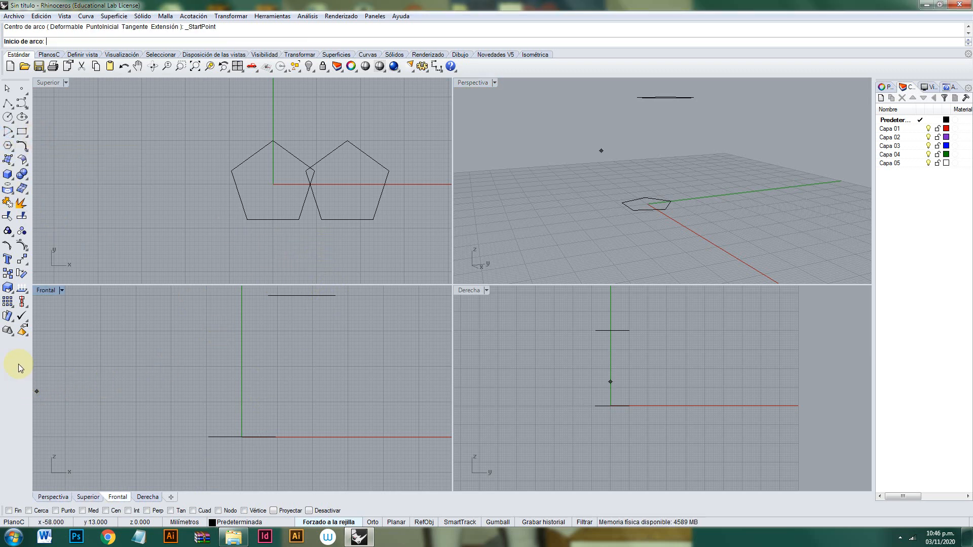
{"action": "left_click", "coordinate": [9, 510]}
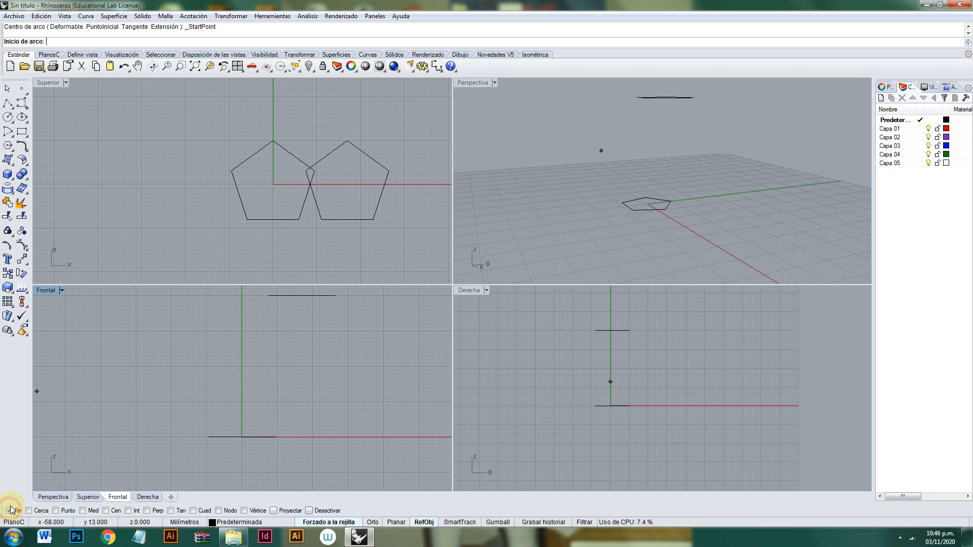
{"action": "left_click", "coordinate": [275, 437]}
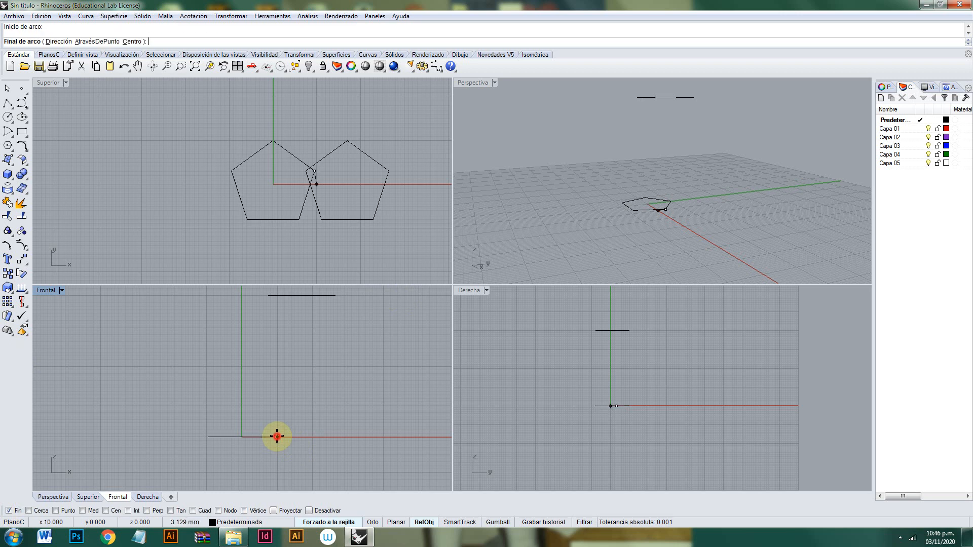
{"action": "left_click", "coordinate": [335, 296]}
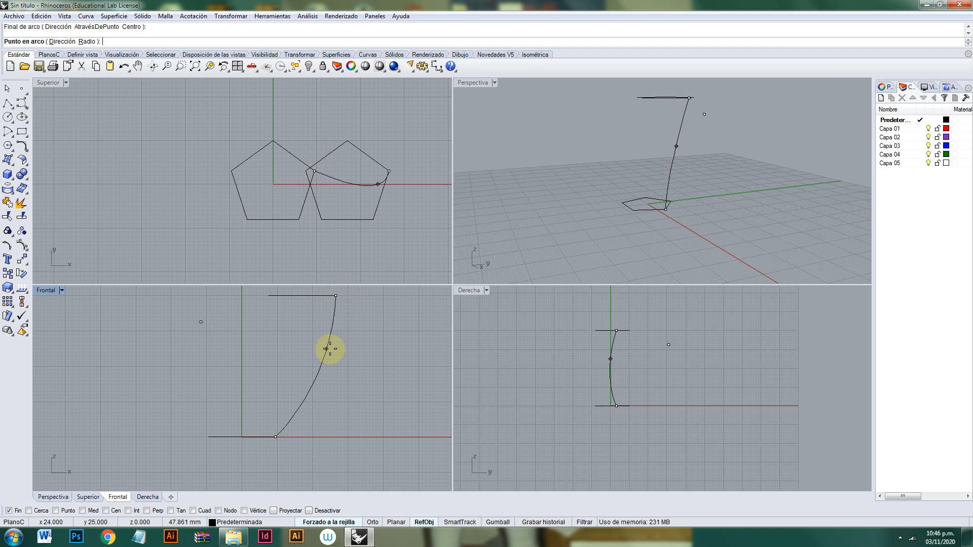
{"action": "left_click", "coordinate": [334, 351]}
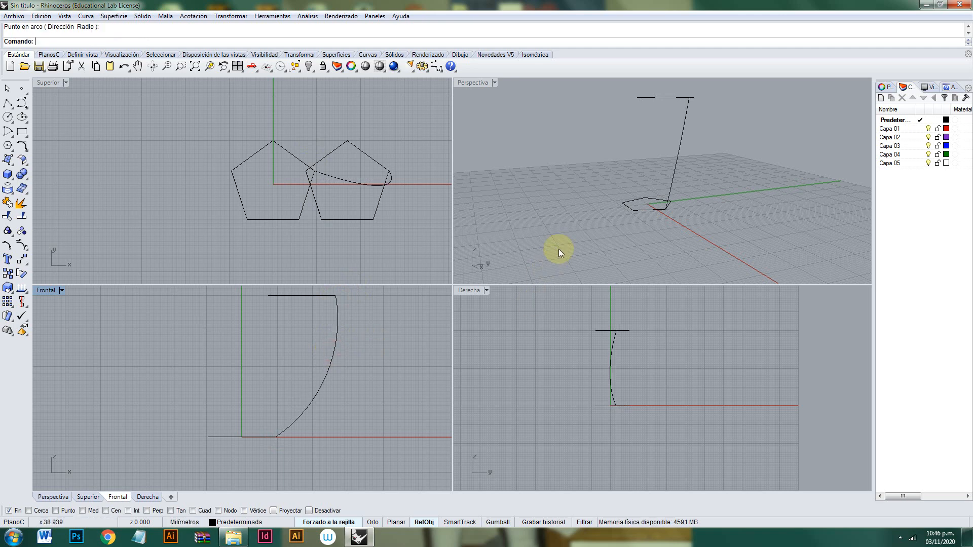
Sweep the lower and upper pentagons along the arc with a one-rail sweep, keeping default seam points, FormaLibre style and No simplificar.
{"action": "right_click_drag", "start_coordinate": [590, 202], "coordinate": [693, 205]}
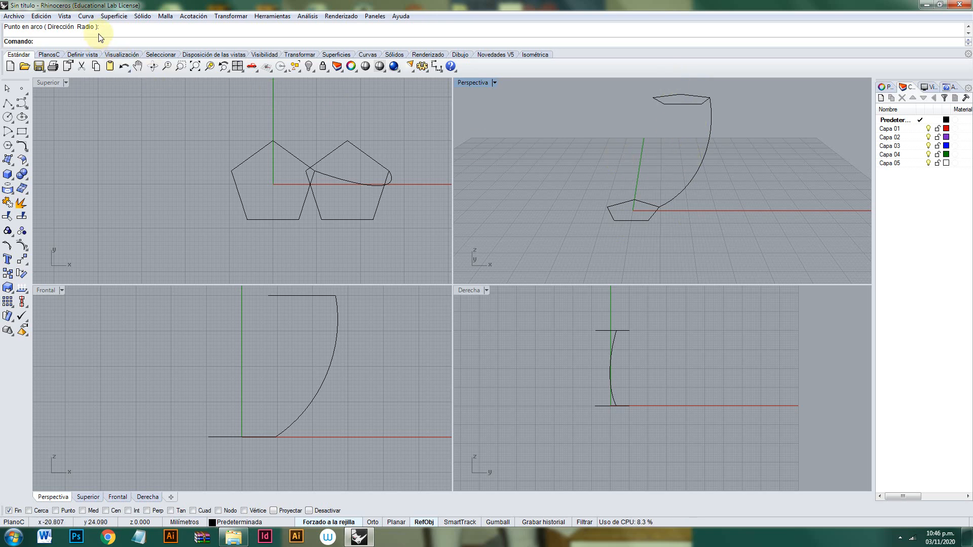
{"action": "left_click", "coordinate": [115, 17]}
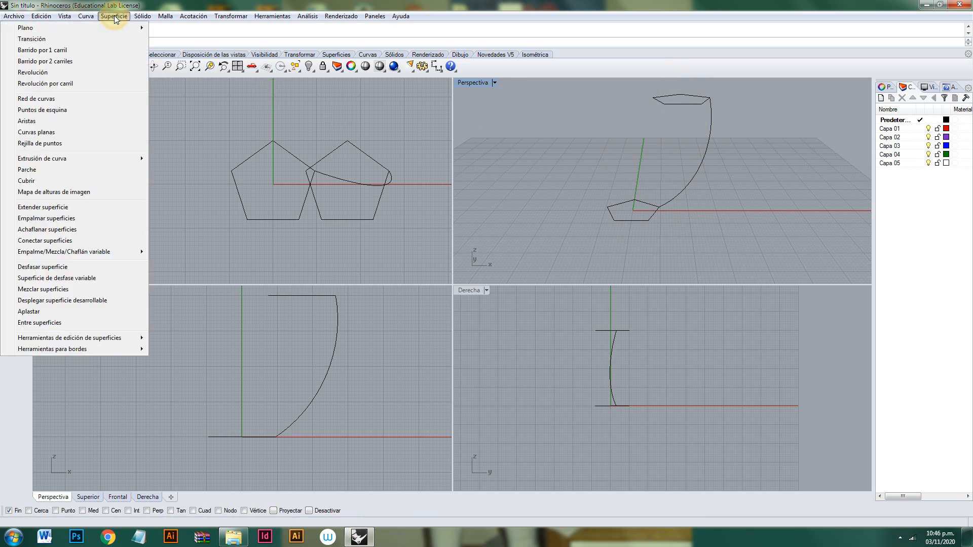
{"action": "left_click", "coordinate": [73, 50]}
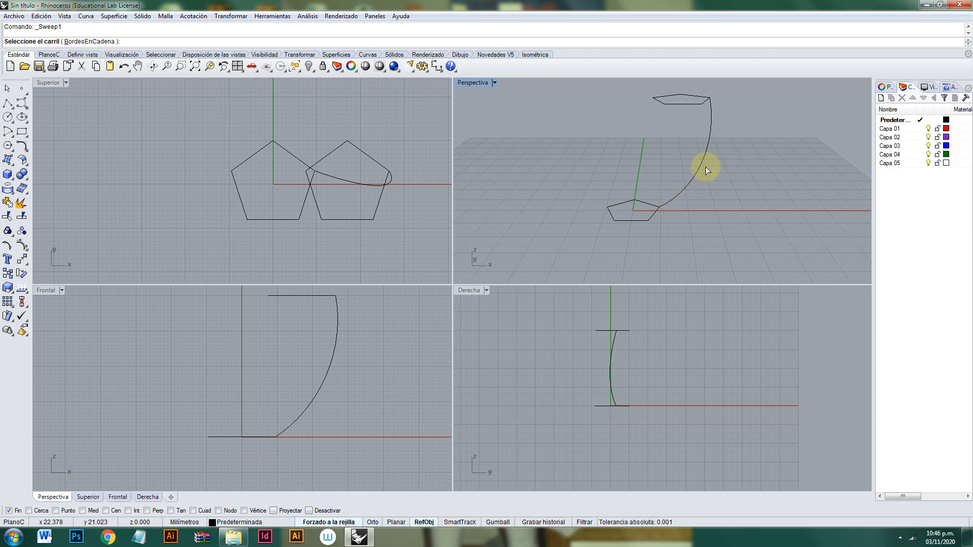
{"action": "left_click", "coordinate": [682, 192]}
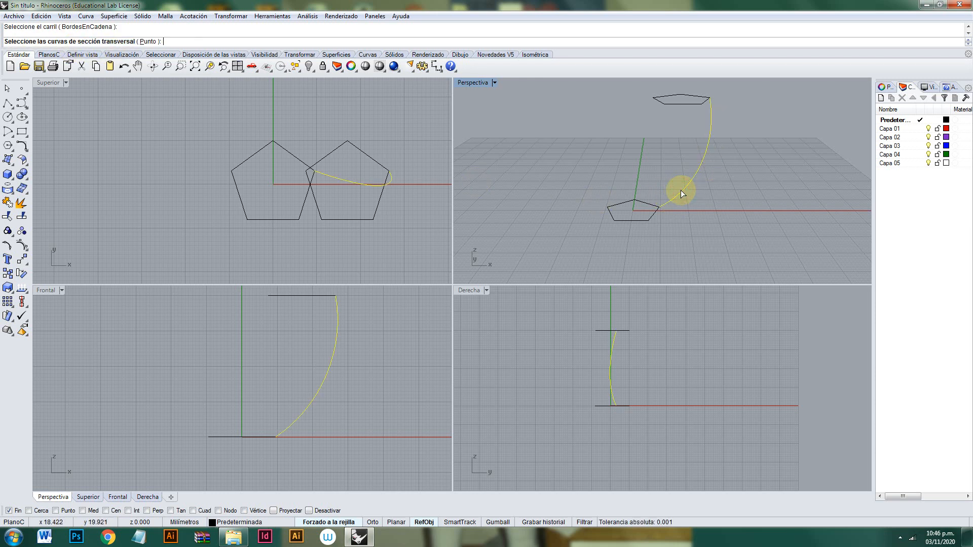
{"action": "left_click", "coordinate": [655, 212]}
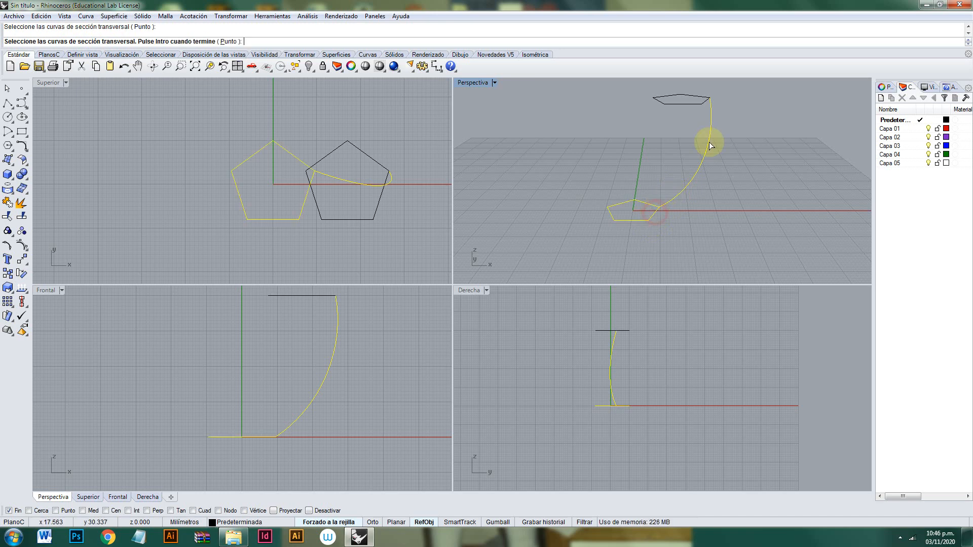
{"action": "left_click", "coordinate": [706, 101]}
{"action": "key", "text": "Return"}
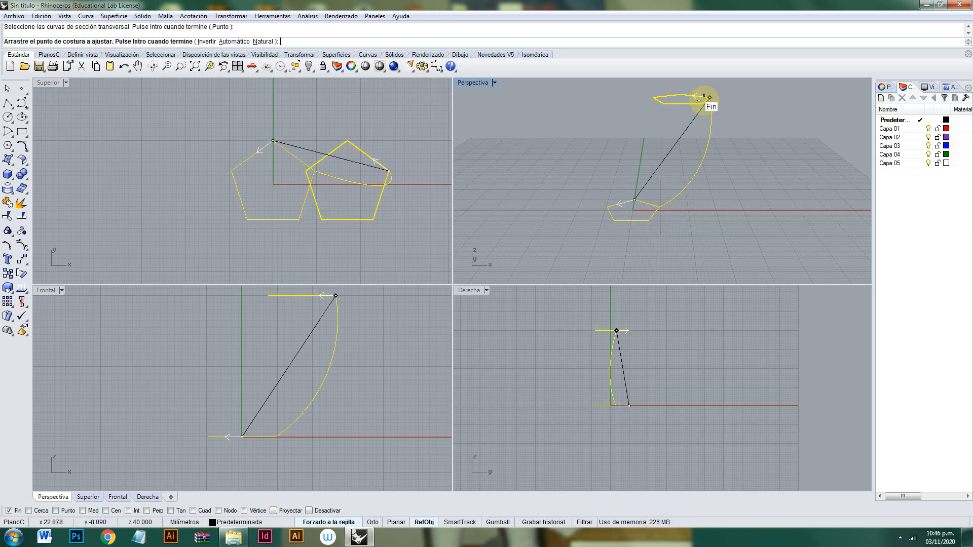
{"action": "key", "text": "Return"}
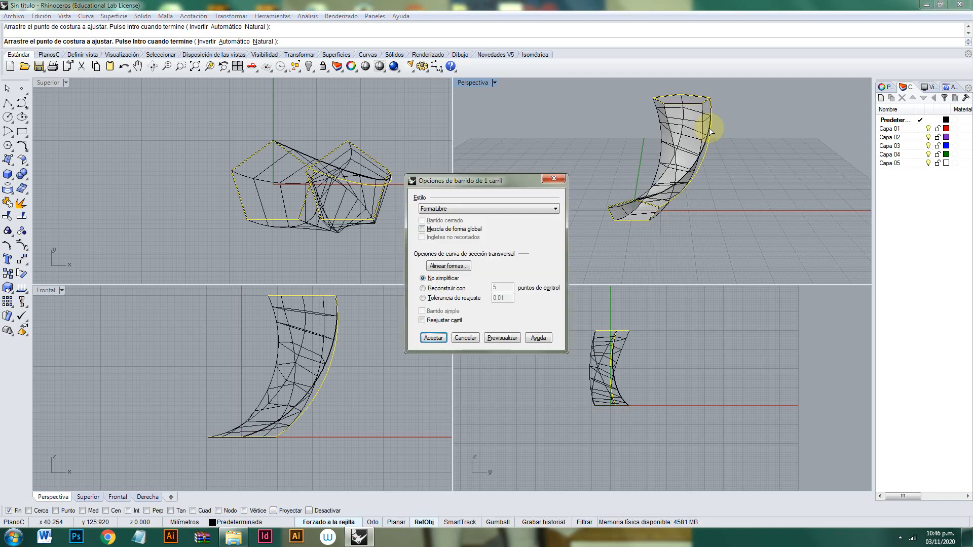
{"action": "key", "text": "Return"}
{"action": "right_click_drag", "start_coordinate": [749, 185], "coordinate": [709, 195]}
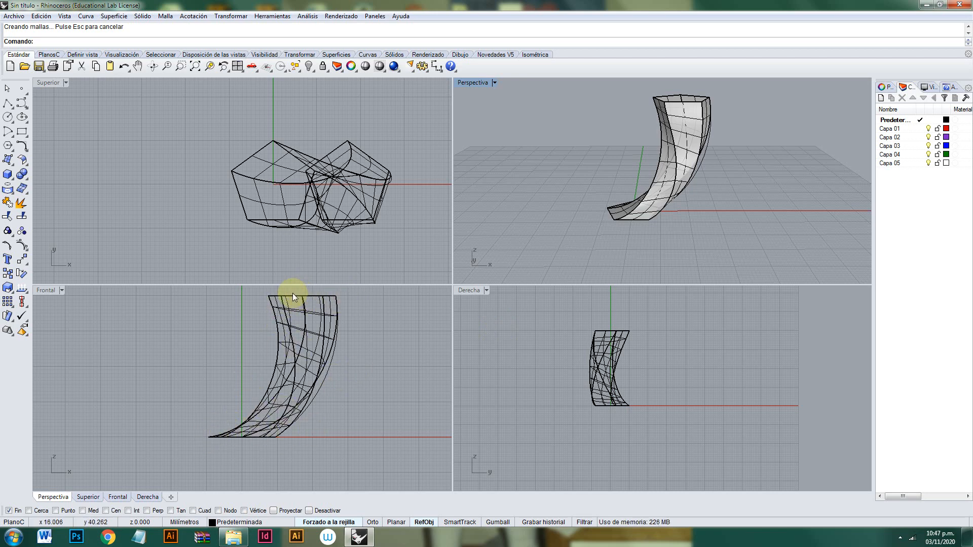
Delete the swept polysurface, the arc and the upper pentagon, keeping only the base pentagon at the origin.
{"action": "left_click", "coordinate": [354, 292]}
{"action": "key", "text": "ctrl+a"}
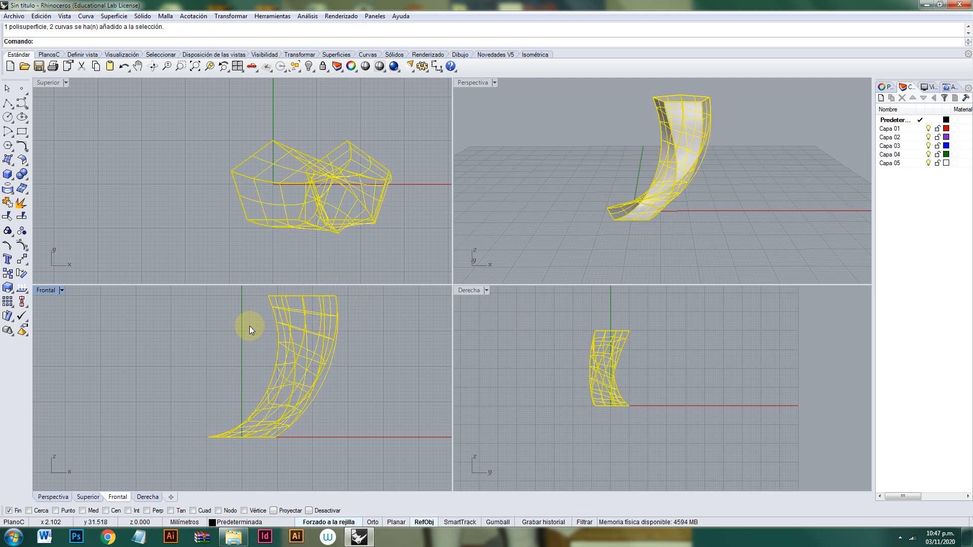
{"action": "key", "text": "Delete"}
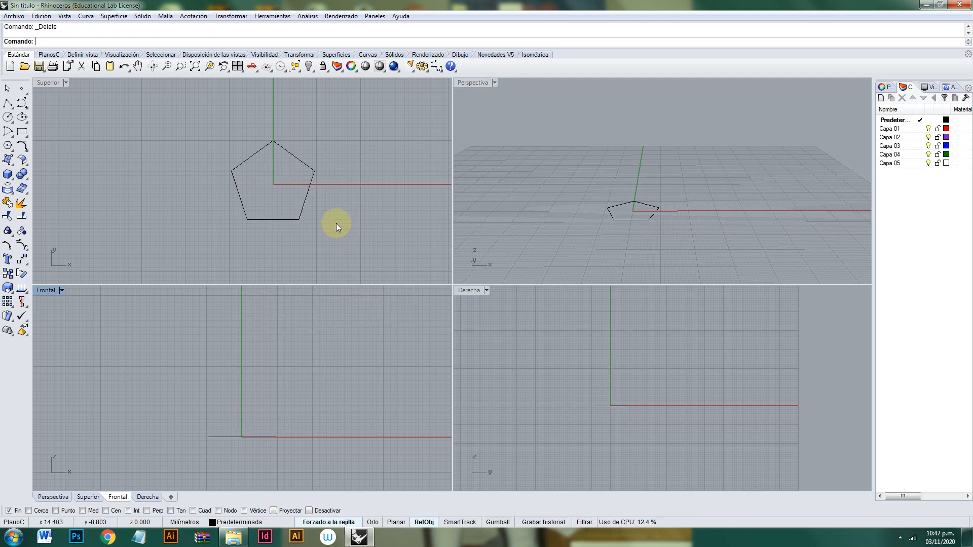
Duplicate the base pentagon in place, raise the copy about 40 mm in the Frontal view, and disable the Fin object snap.
{"action": "left_click", "coordinate": [303, 203]}
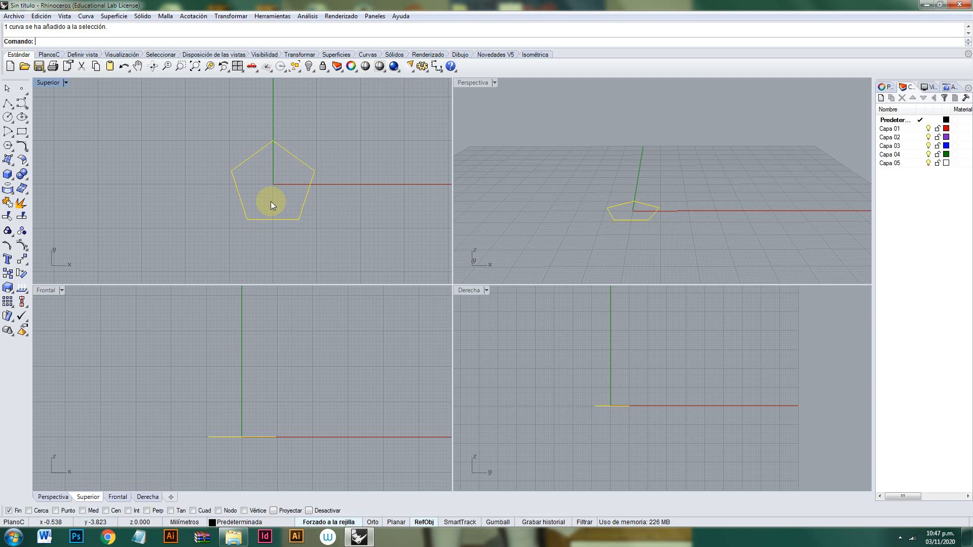
{"action": "key", "text": "ctrl+c"}
{"action": "key", "text": "ctrl+v"}
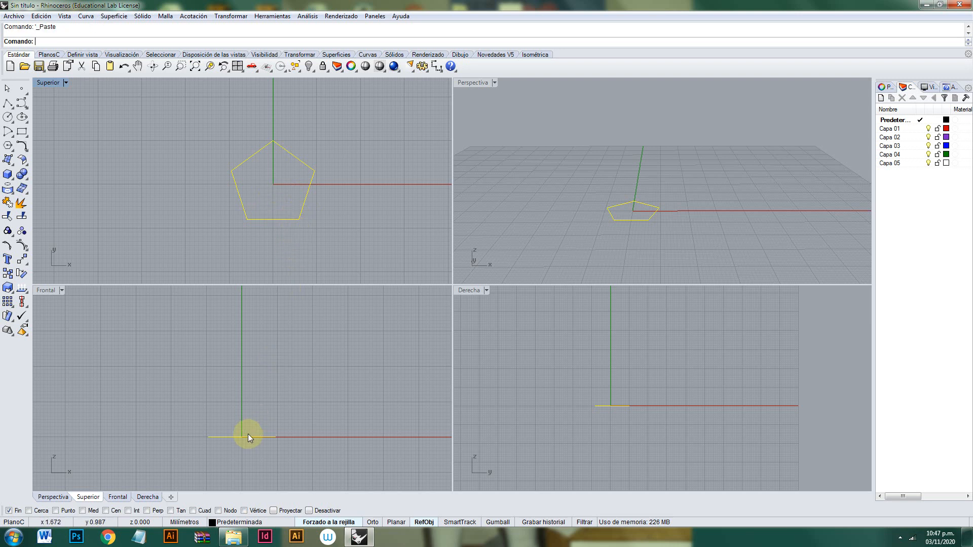
{"action": "left_click_drag", "start_coordinate": [252, 438], "coordinate": [259, 294]}
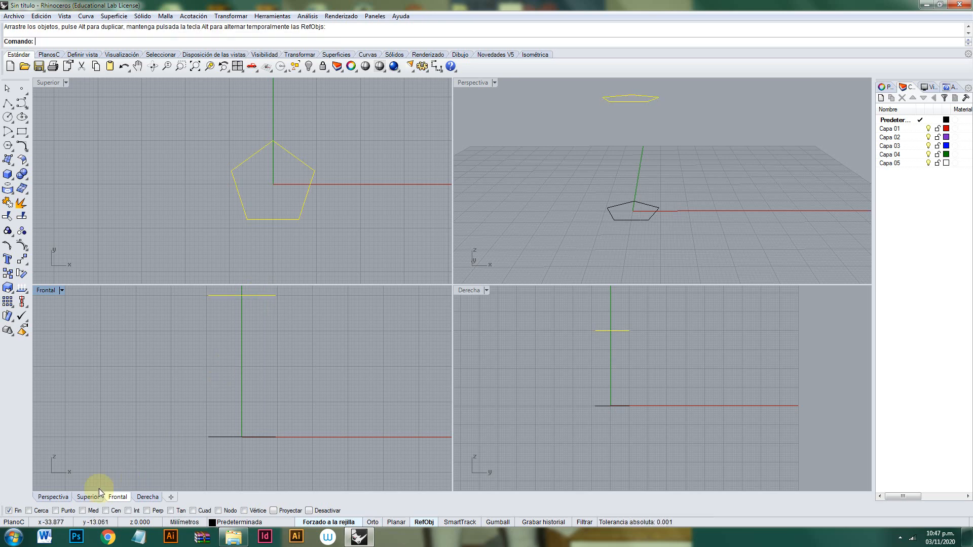
{"action": "left_click", "coordinate": [12, 510]}
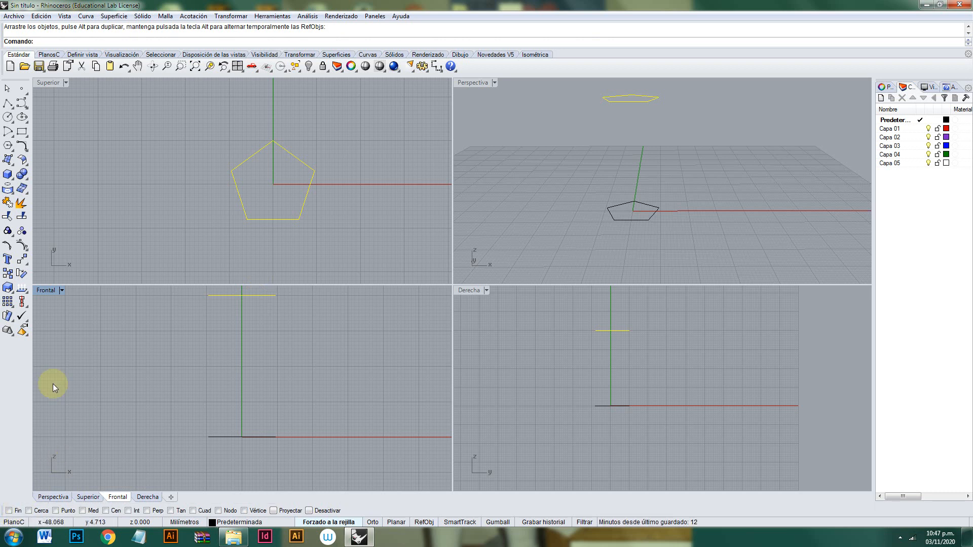
Try to rotate the raised pentagon about the origin in the Superior view with an angle of 0.
{"action": "left_click", "coordinate": [23, 277]}
{"action": "left_click", "coordinate": [272, 185]}
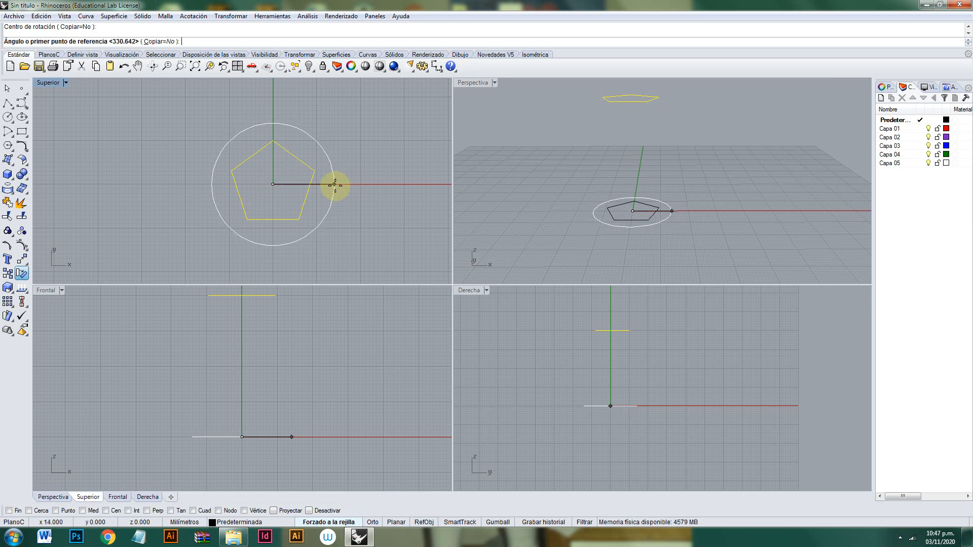
{"action": "type", "text": "0"}
{"action": "key", "text": "Return"}
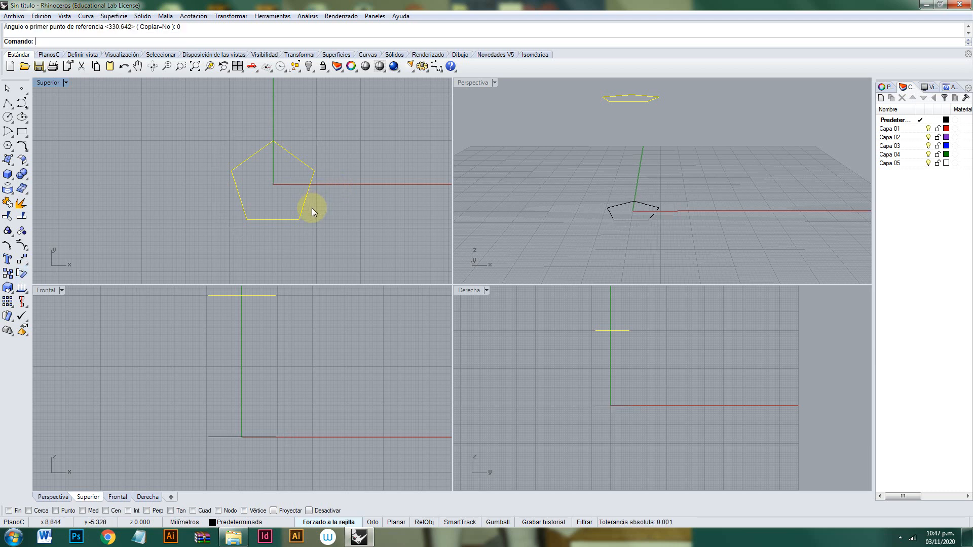
Rotate the raised pentagon 45 degrees about the origin in the Superior view, using the positive X axis as reference, and deselect it.
{"action": "right_click", "coordinate": [187, 278]}
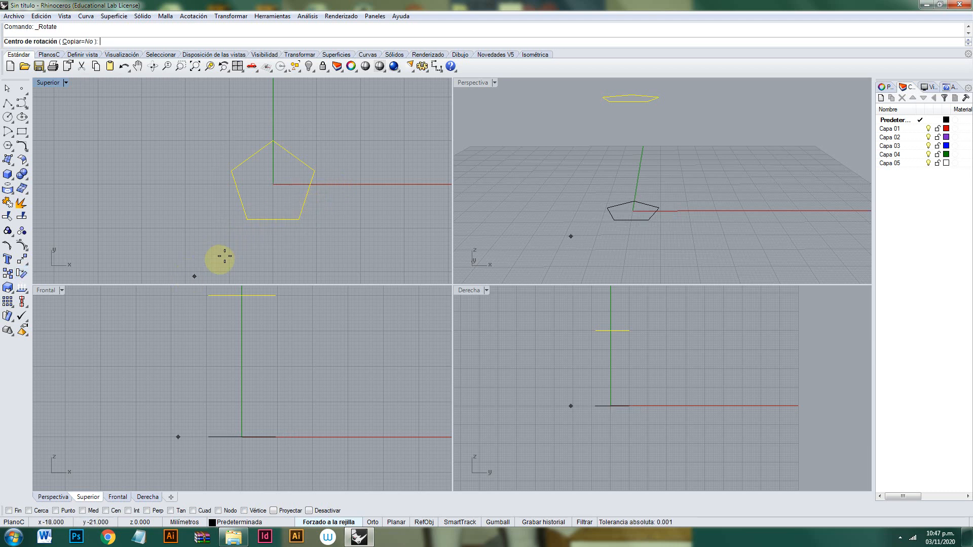
{"action": "left_click", "coordinate": [273, 184]}
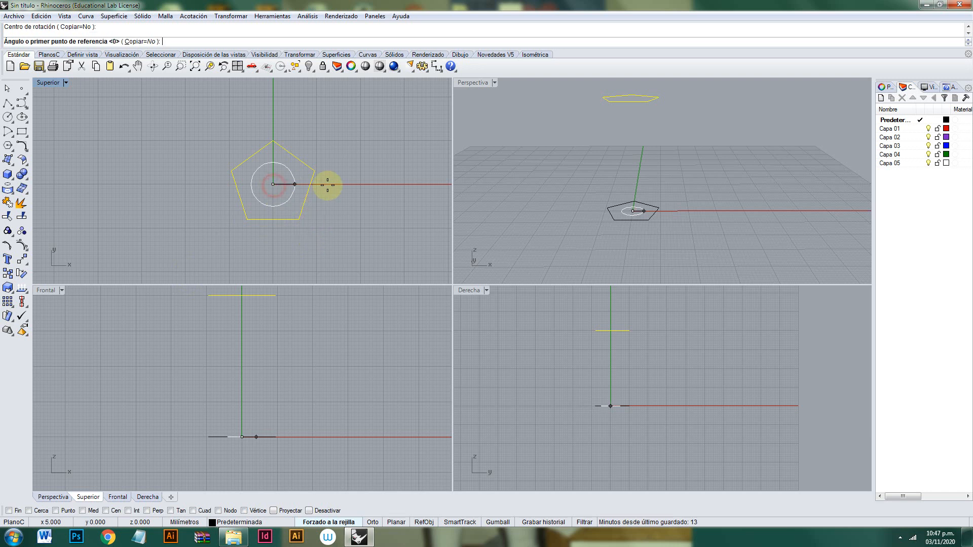
{"action": "left_click", "coordinate": [349, 184]}
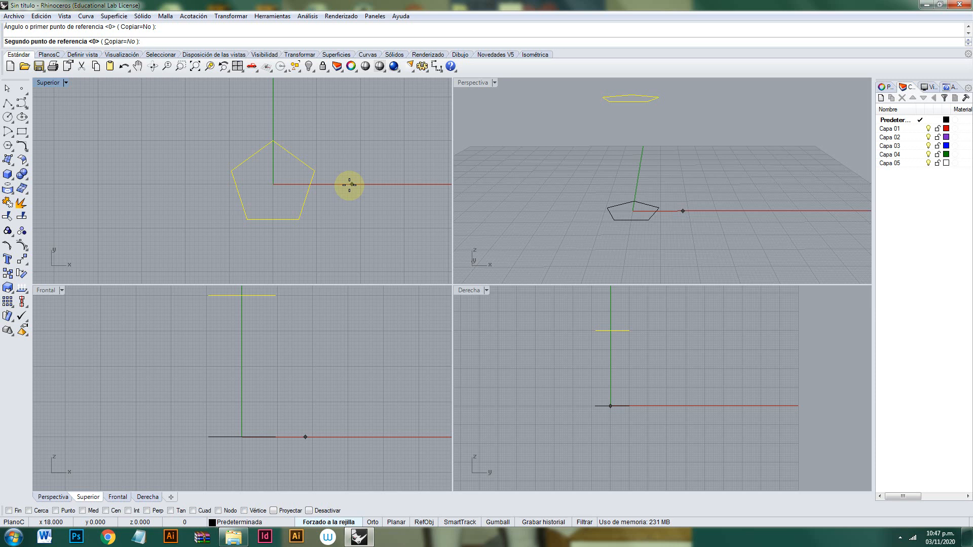
{"action": "type", "text": "45"}
{"action": "key", "text": "Return"}
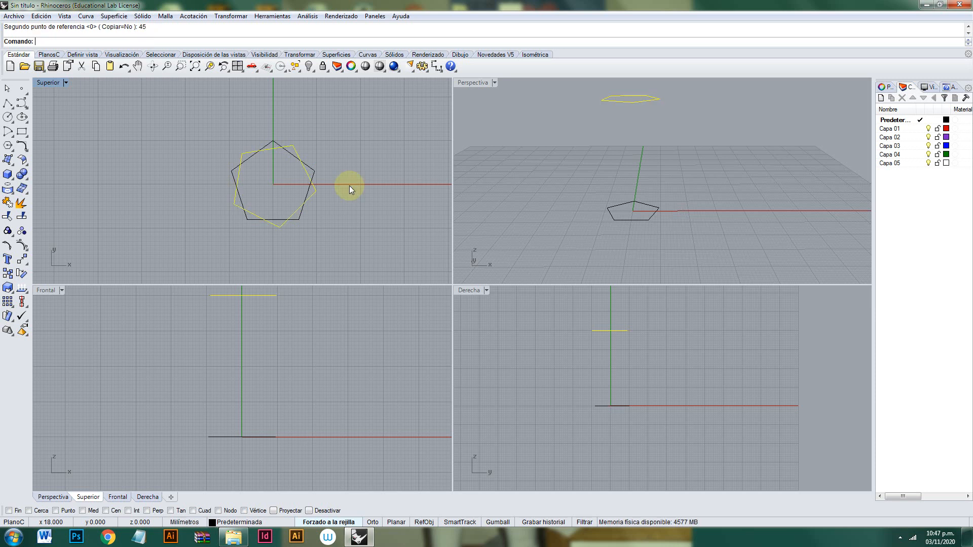
{"action": "left_click", "coordinate": [393, 185]}
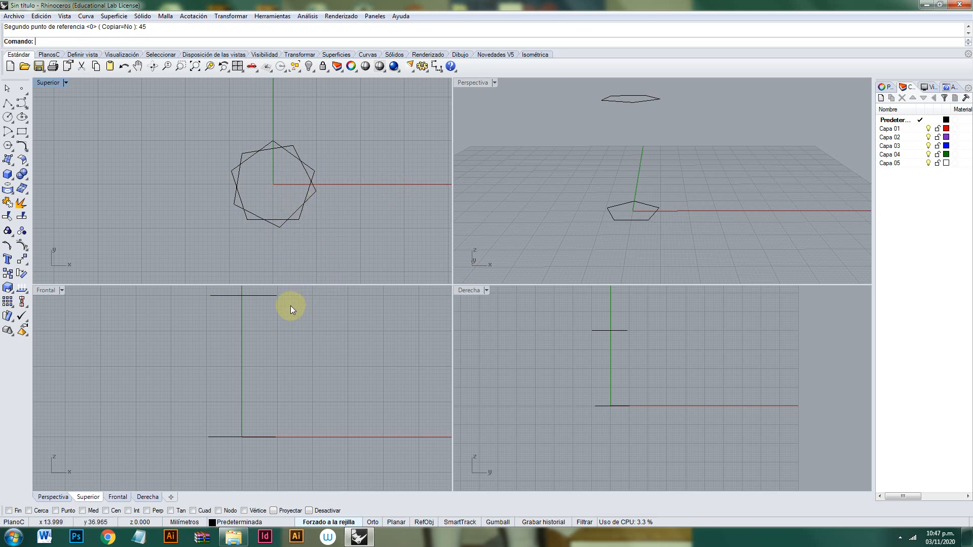
Try a loft between the base pentagon and the rotated upper pentagon with default seam points and options, inspect it, and undo it.
{"action": "left_click", "coordinate": [113, 17]}
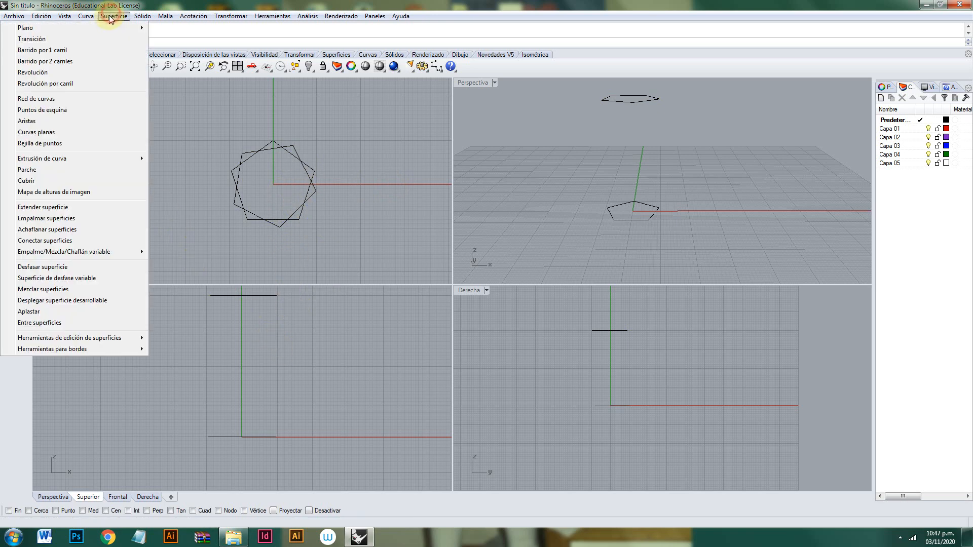
{"action": "left_click", "coordinate": [69, 41]}
{"action": "left_click", "coordinate": [259, 439]}
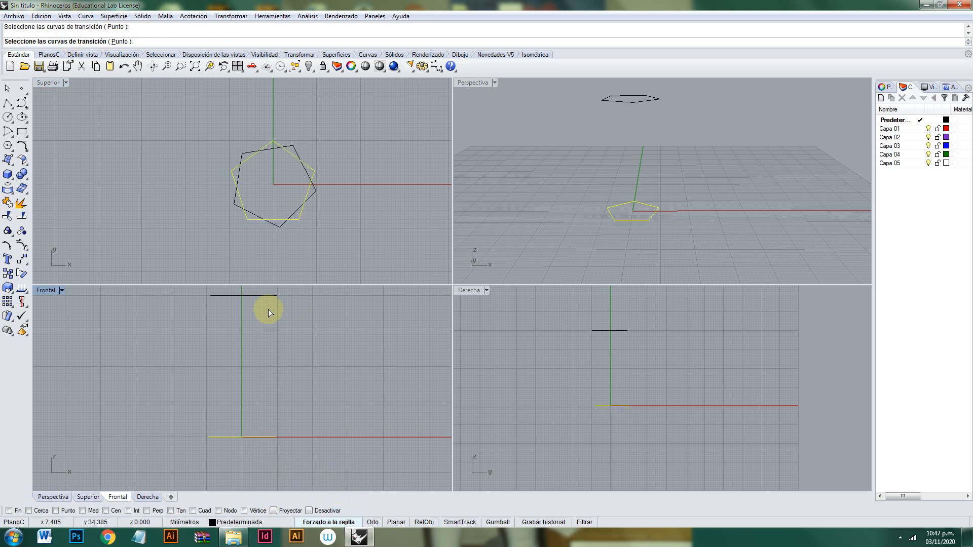
{"action": "left_click", "coordinate": [266, 297]}
{"action": "key", "text": "Return"}
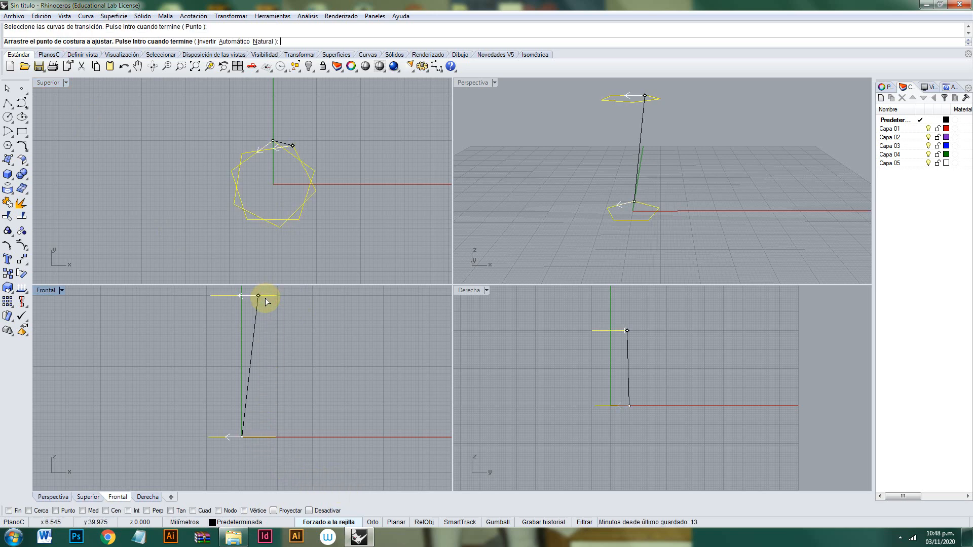
{"action": "right_click_drag", "start_coordinate": [556, 257], "coordinate": [500, 224]}
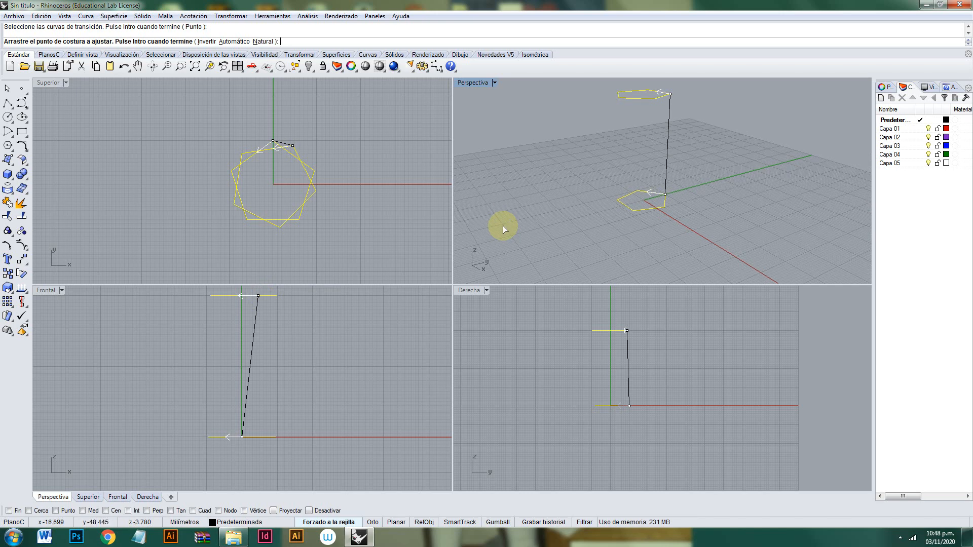
{"action": "key", "text": "Return"}
{"action": "left_click", "coordinate": [434, 330]}
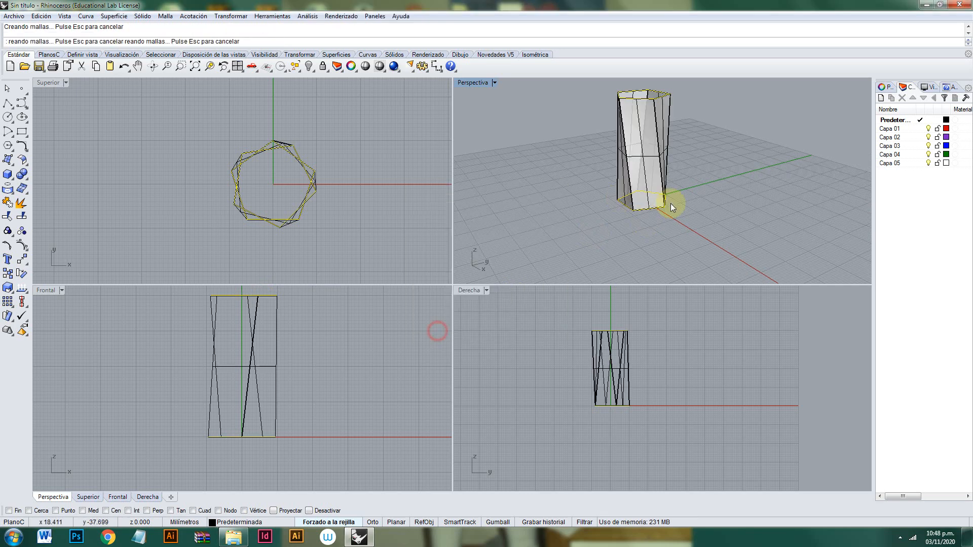
{"action": "mouse_move", "coordinate": [673, 202]}
{"action": "right_mouse_down"}
{"action": "mouse_move", "coordinate": [645, 169]}
{"action": "mouse_move", "coordinate": [686, 174]}
{"action": "mouse_move", "coordinate": [650, 195]}
{"action": "mouse_move", "coordinate": [658, 201]}
{"action": "right_mouse_up"}
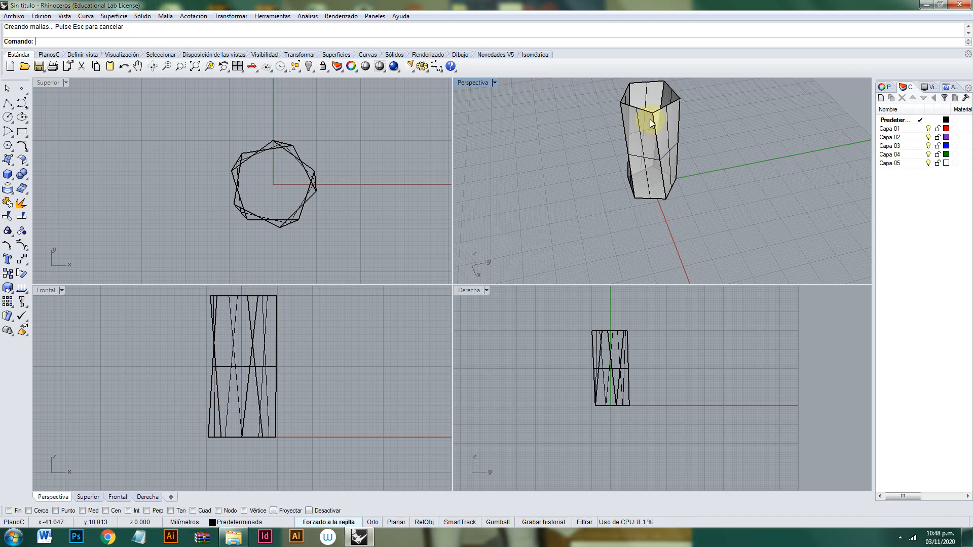
{"action": "key", "text": "ctrl+z"}
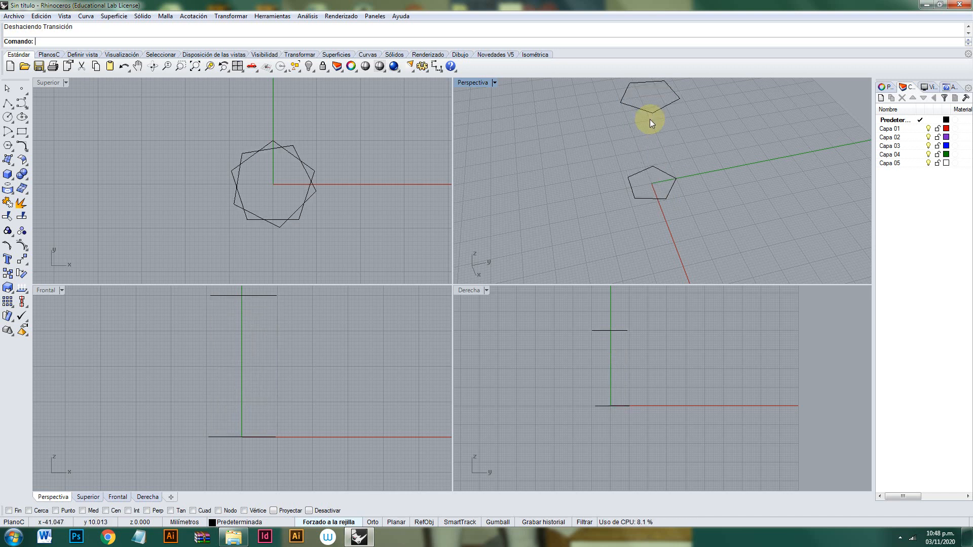
Loft the two pentagons with the upper seam point moved to the adjacent corner toward negative X, keeping Normal style and No simplificar.
{"action": "key", "text": "Return"}
{"action": "left_click", "coordinate": [262, 437]}
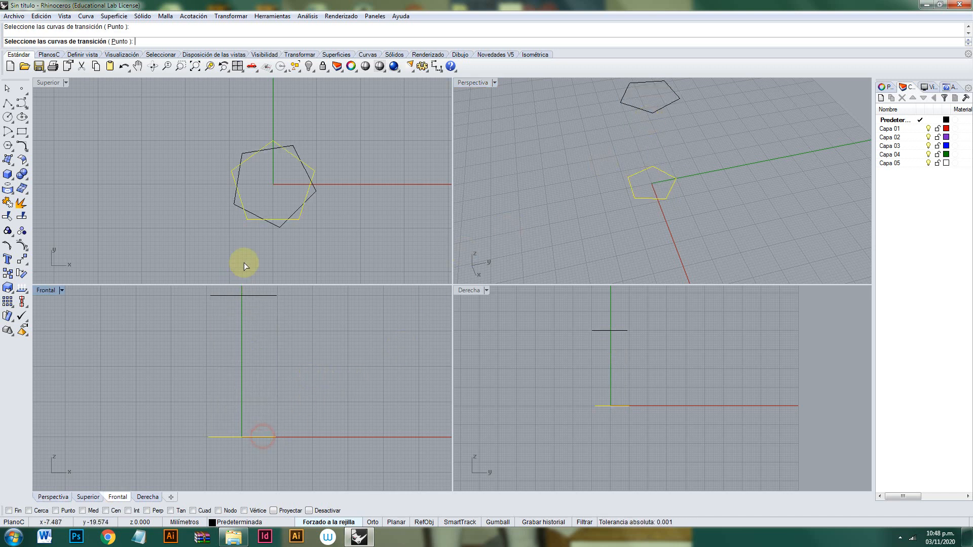
{"action": "left_click", "coordinate": [256, 295]}
{"action": "key", "text": "Return"}
{"action": "right_click_drag", "start_coordinate": [715, 114], "coordinate": [682, 151]}
{"action": "left_click", "coordinate": [692, 131]}
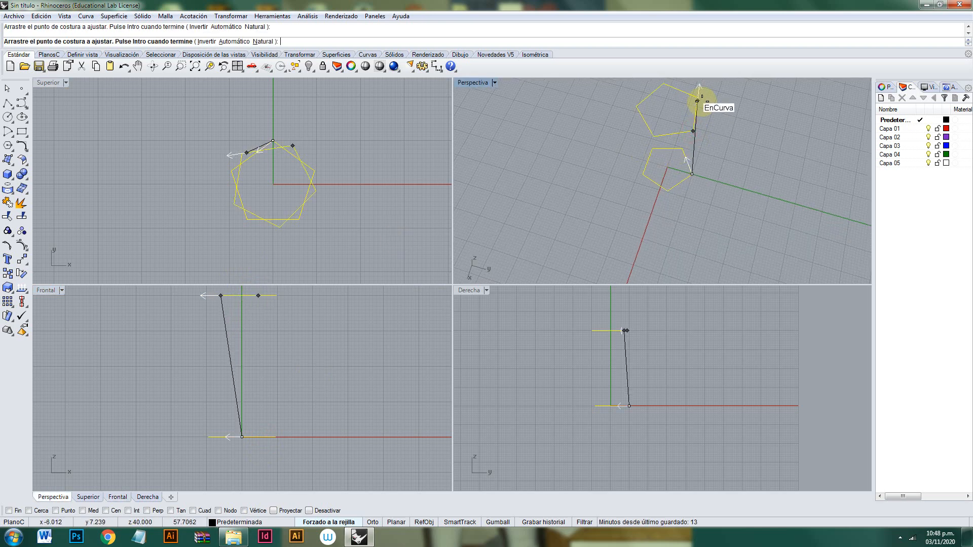
{"action": "left_click", "coordinate": [700, 98]}
{"action": "key", "text": "Return"}
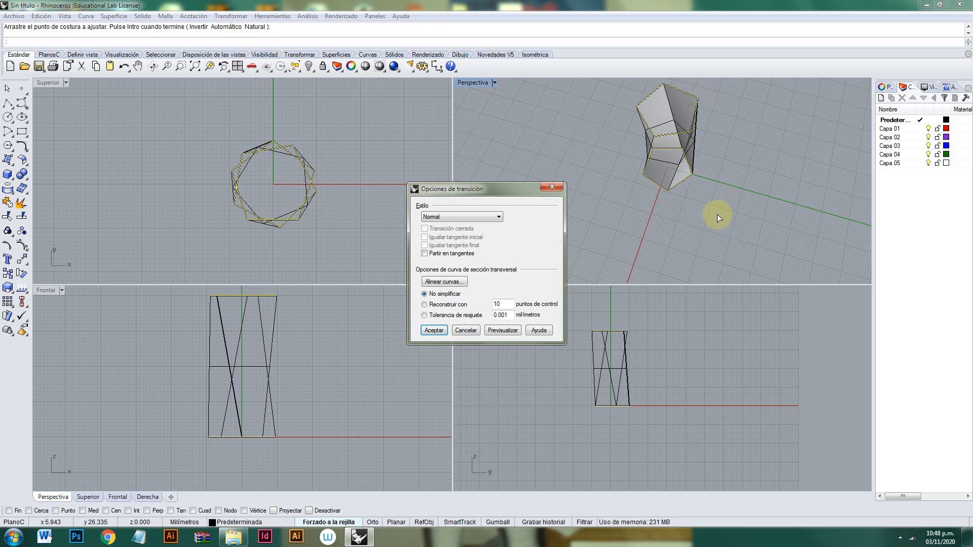
{"action": "key", "text": "Return"}
Inspect the twisted loft from several angles in the Perspectiva view and delete it, keeping both pentagon curves.
{"action": "mouse_move", "coordinate": [710, 215]}
{"action": "right_mouse_down"}
{"action": "mouse_move", "coordinate": [641, 111]}
{"action": "mouse_move", "coordinate": [699, 161]}
{"action": "mouse_move", "coordinate": [652, 159]}
{"action": "mouse_move", "coordinate": [702, 150]}
{"action": "right_mouse_up"}
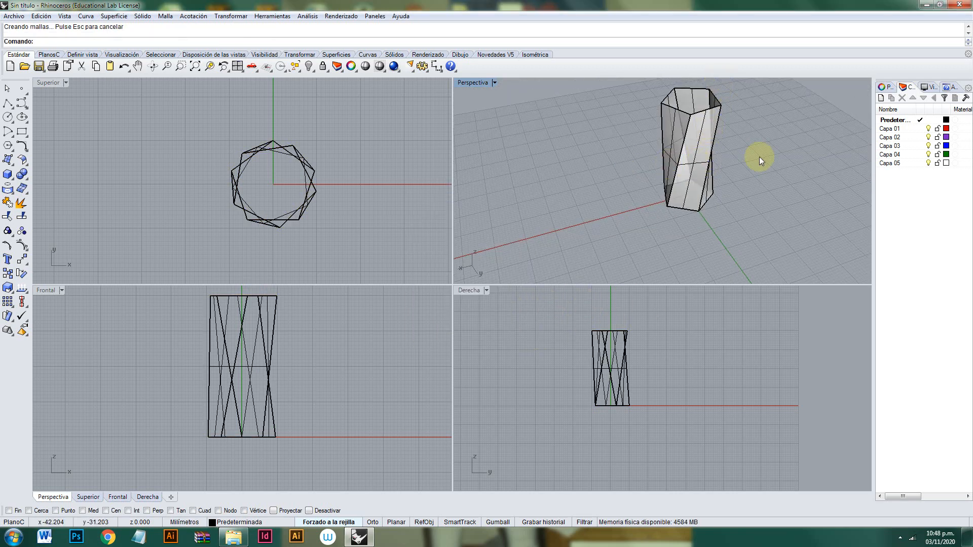
{"action": "mouse_move", "coordinate": [759, 161]}
{"action": "right_mouse_down"}
{"action": "mouse_move", "coordinate": [558, 132]}
{"action": "mouse_move", "coordinate": [608, 162]}
{"action": "right_mouse_up"}
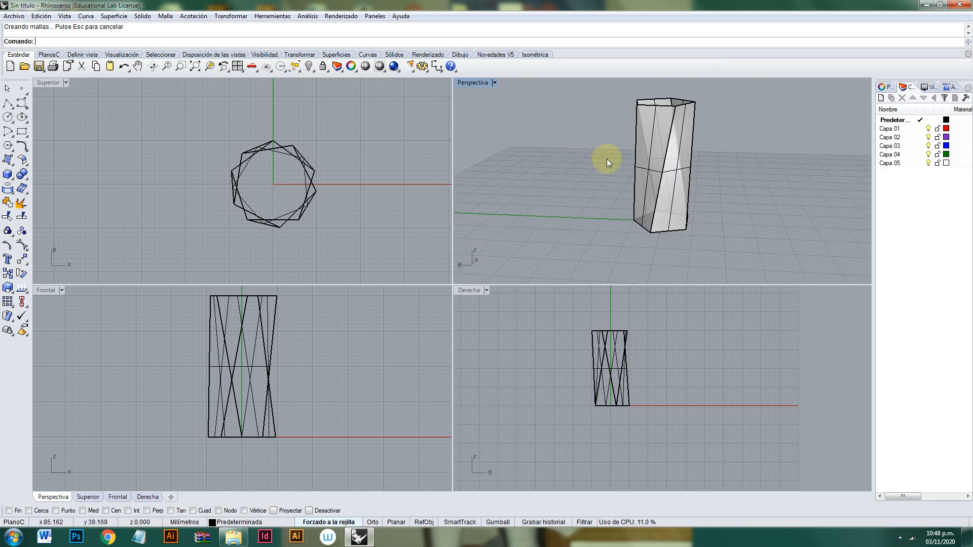
{"action": "right_click_drag", "start_coordinate": [679, 163], "coordinate": [655, 160]}
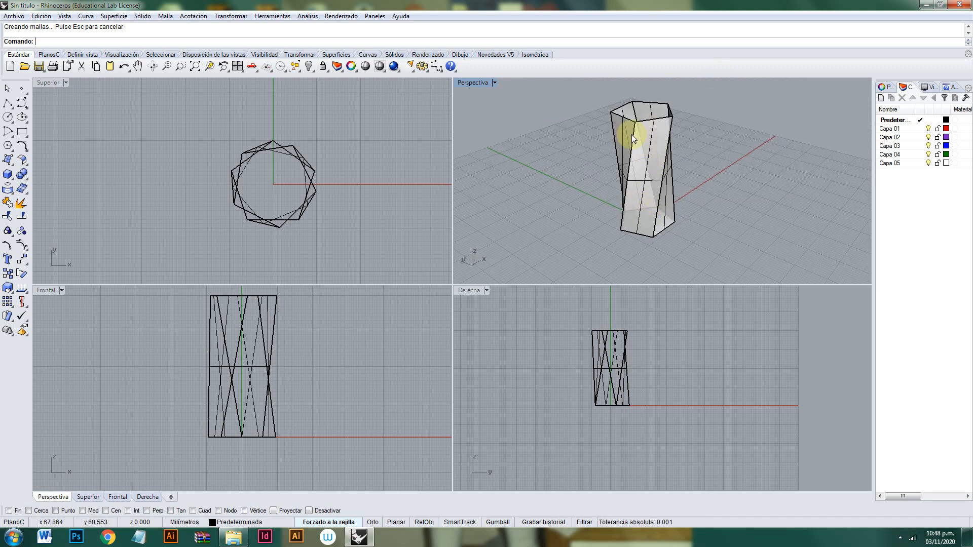
{"action": "left_click", "coordinate": [656, 146]}
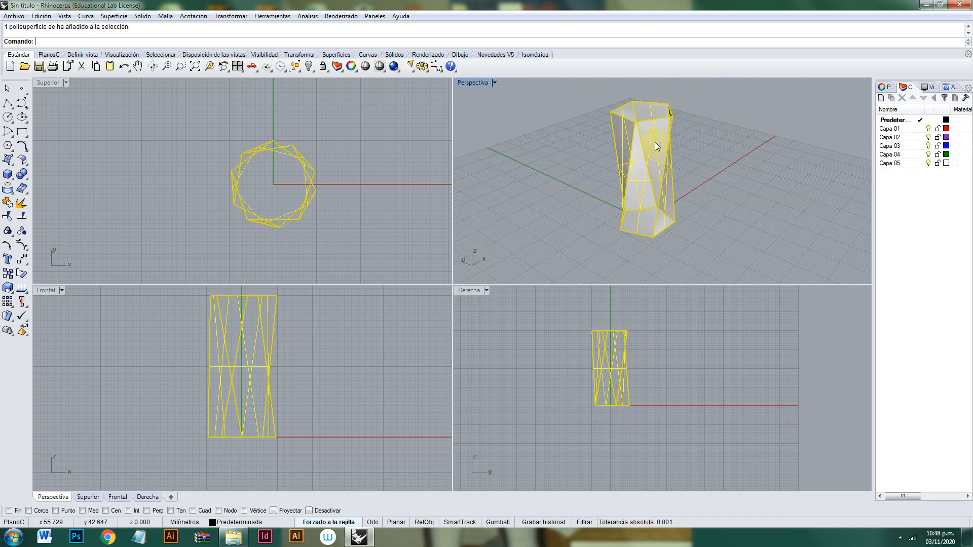
{"action": "key", "text": "Delete"}
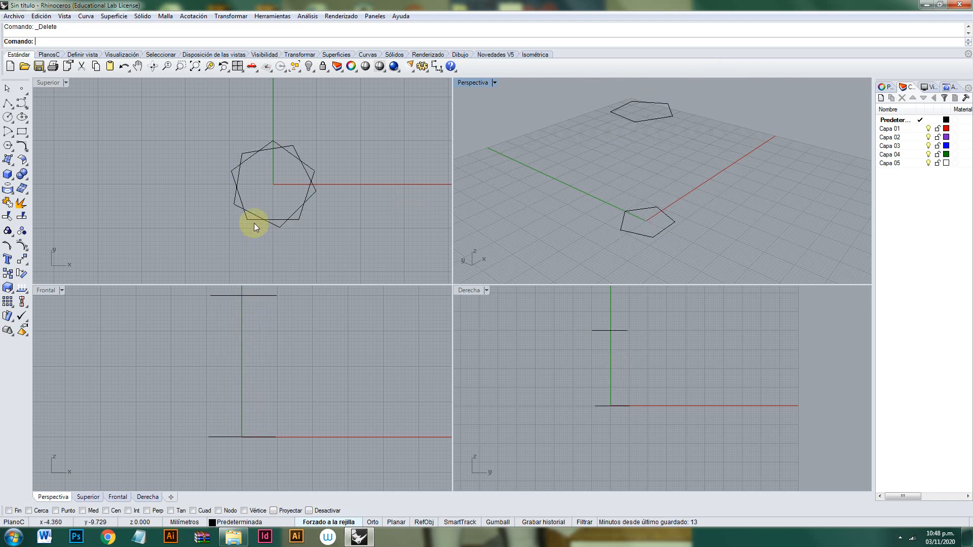
Scale the raised pentagon in two dimensions about the origin in the Superior view to about half its size, and deselect it.
{"action": "left_click", "coordinate": [315, 191]}
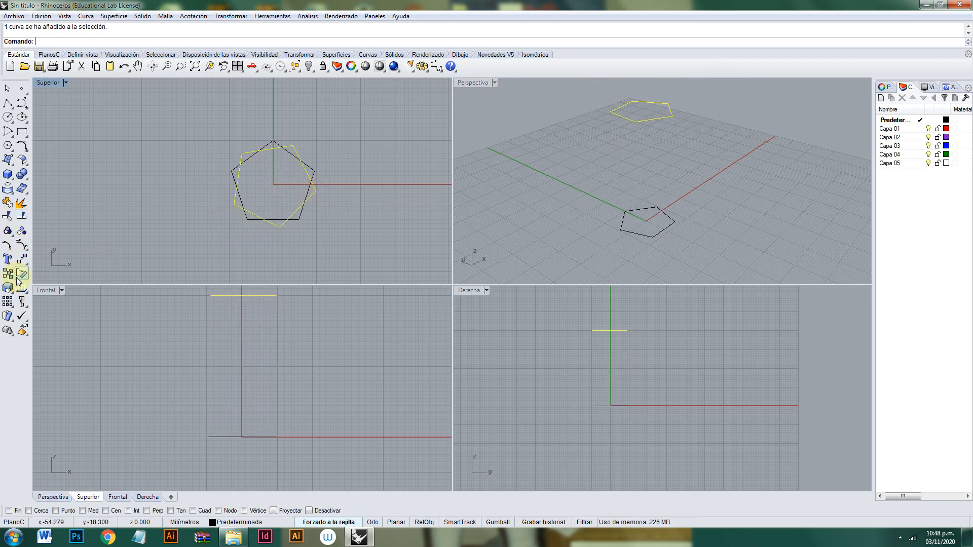
{"action": "left_click", "coordinate": [12, 293]}
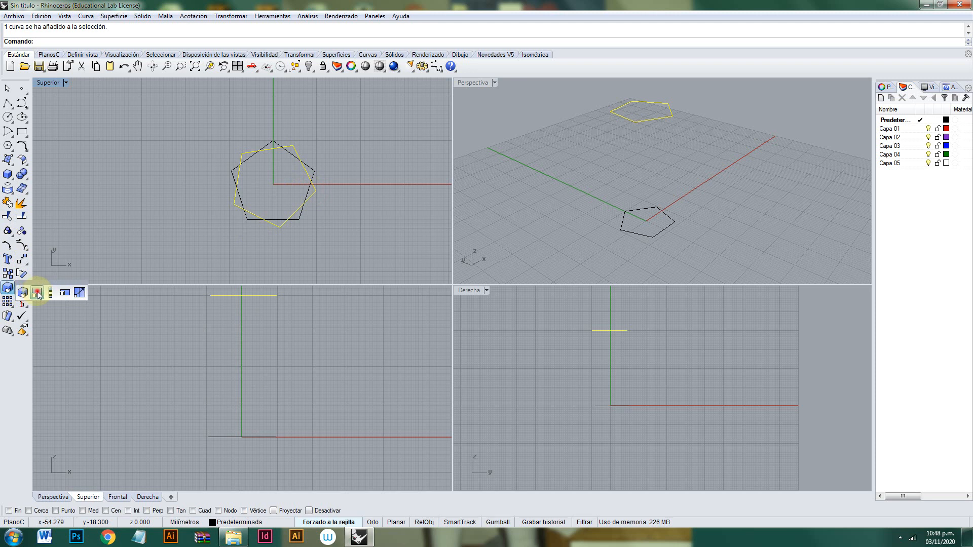
{"action": "left_click", "coordinate": [38, 291]}
{"action": "left_click", "coordinate": [273, 184]}
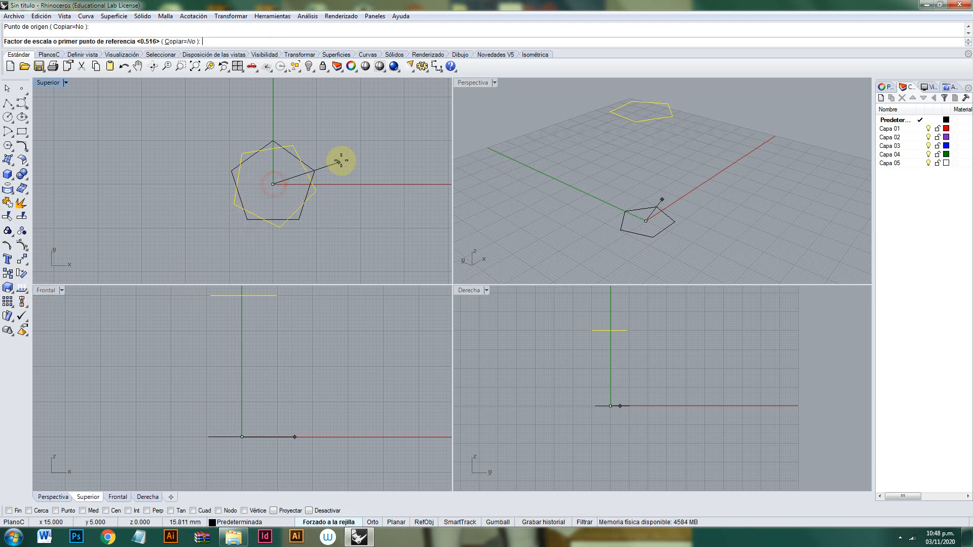
{"action": "left_click", "coordinate": [344, 184]}
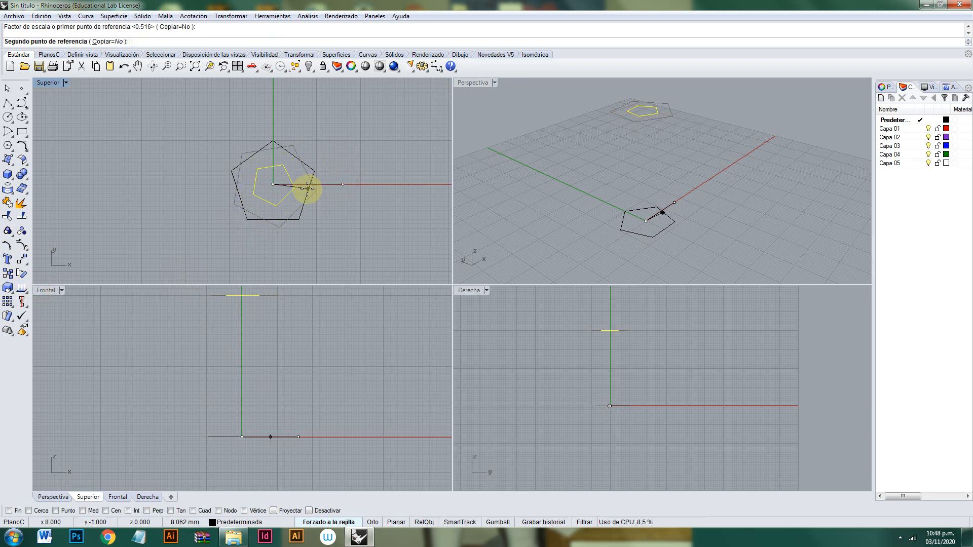
{"action": "left_click", "coordinate": [308, 188]}
{"action": "left_click", "coordinate": [536, 172]}
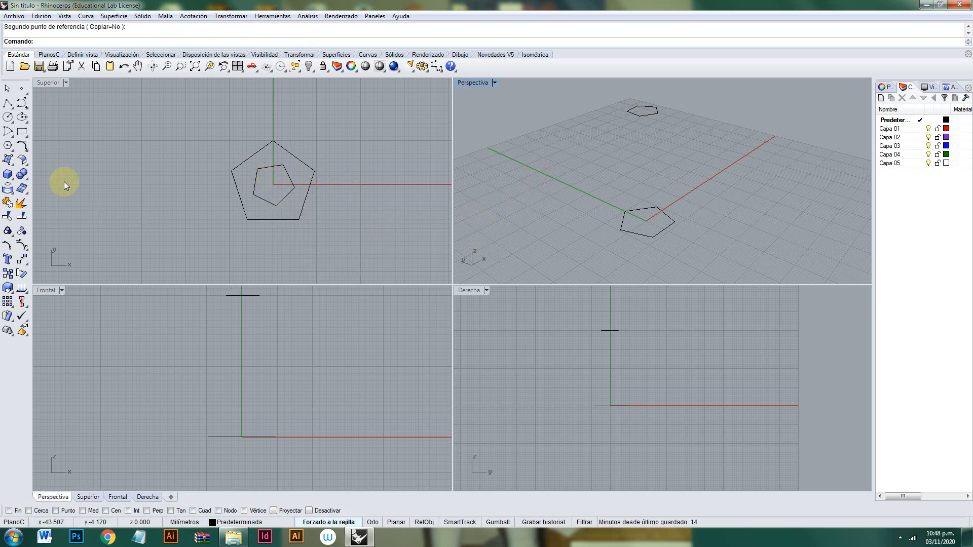
Enable the Fin snap and draw a start-end-point arc from a base pentagon corner to a small pentagon corner, bulging toward negative Y in the Derecha view.
{"action": "left_click", "coordinate": [12, 137]}
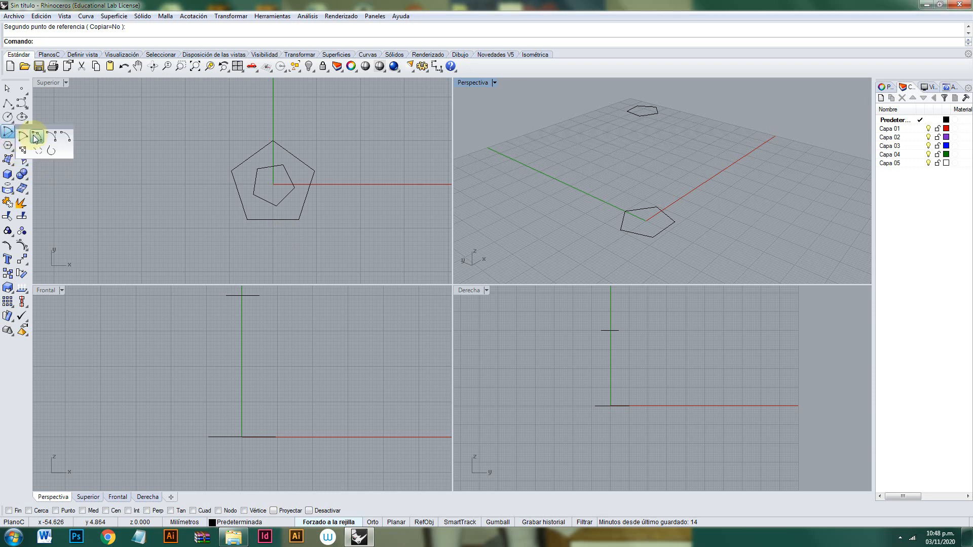
{"action": "left_click", "coordinate": [35, 136]}
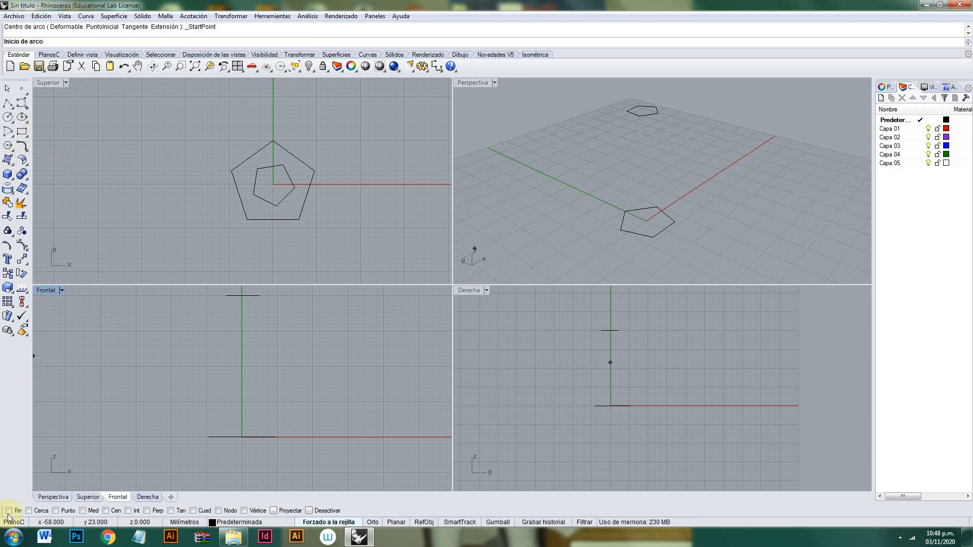
{"action": "left_click", "coordinate": [9, 510]}
{"action": "left_click", "coordinate": [298, 219]}
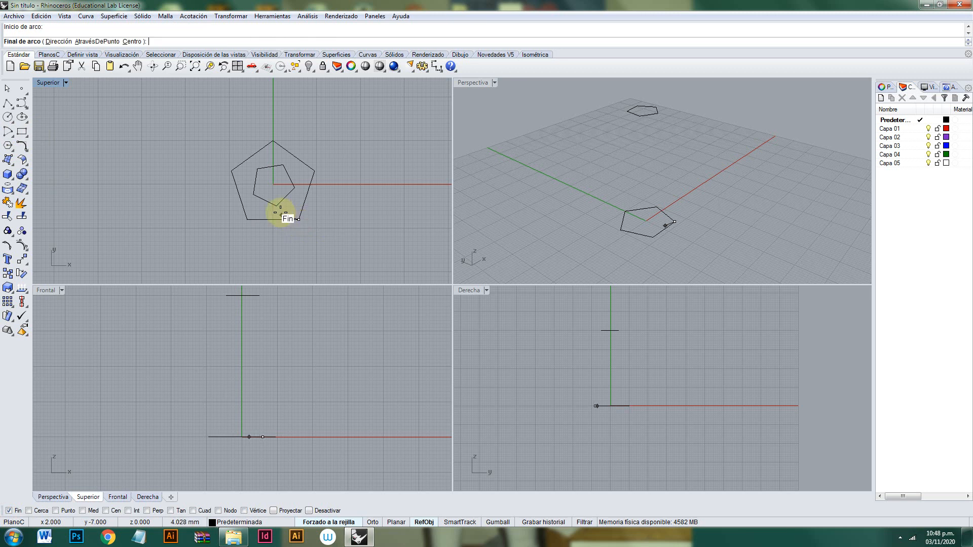
{"action": "left_click", "coordinate": [273, 206]}
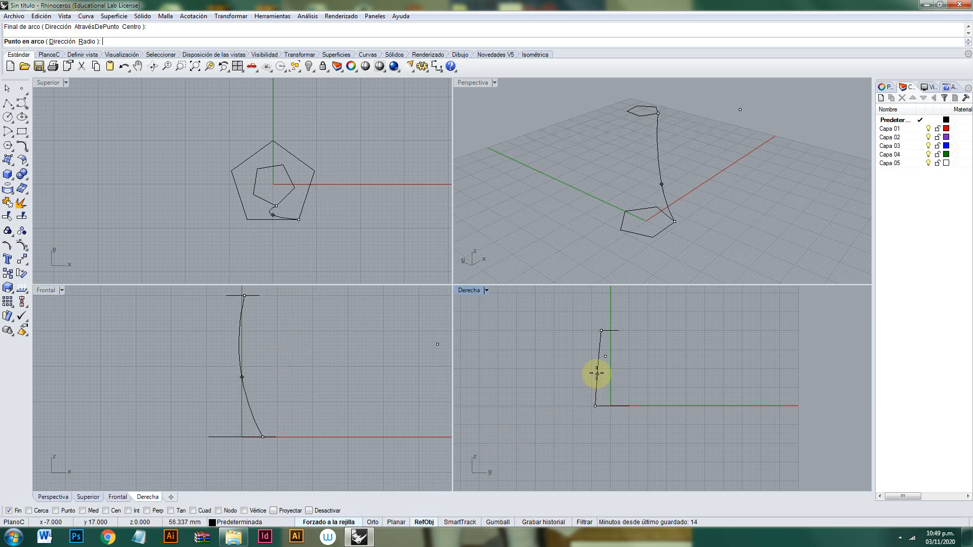
{"action": "left_click", "coordinate": [595, 371]}
{"action": "right_click_drag", "start_coordinate": [662, 253], "coordinate": [641, 246]}
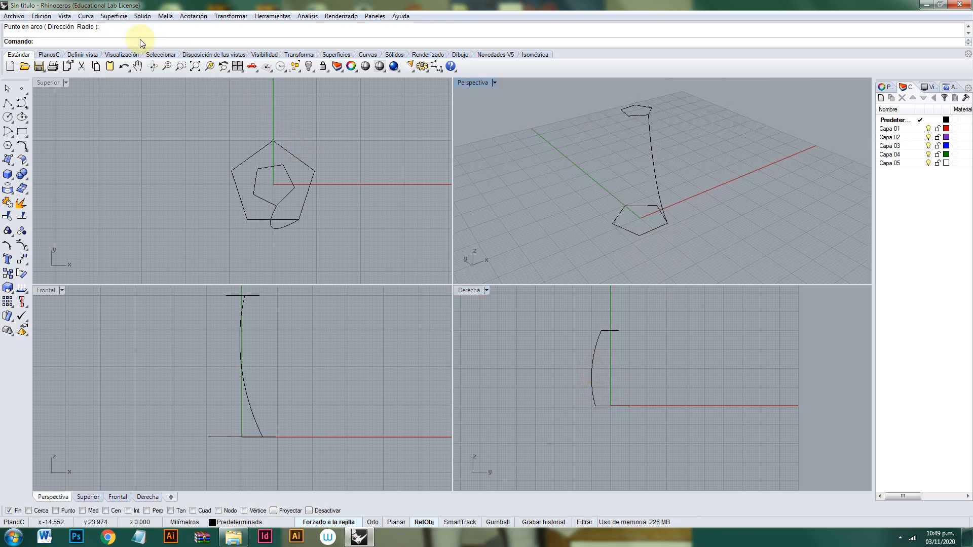
Create a one-rail sweep along the arc through both pentagons with default seams, FormaLibre style and No simplificar, and inspect it in perspective.
{"action": "left_click", "coordinate": [113, 16]}
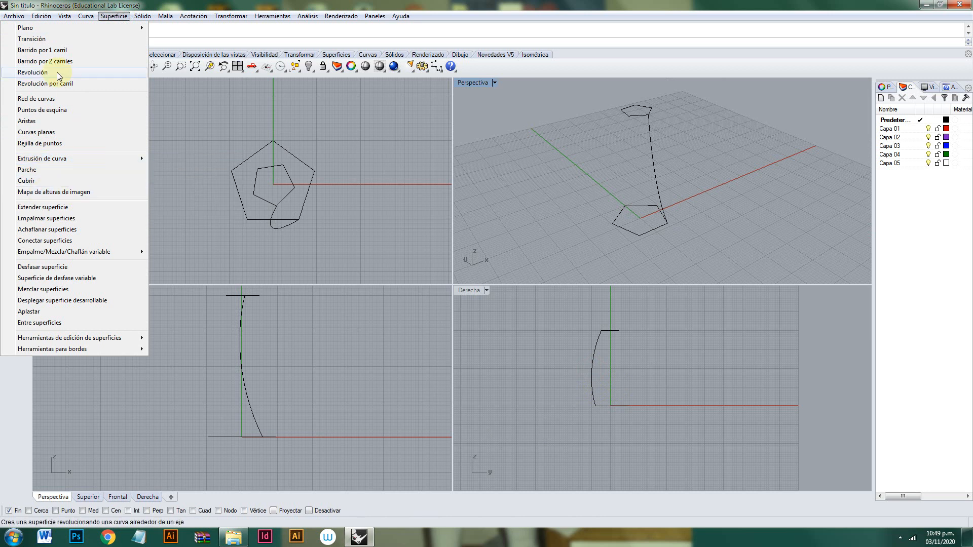
{"action": "left_click", "coordinate": [60, 50]}
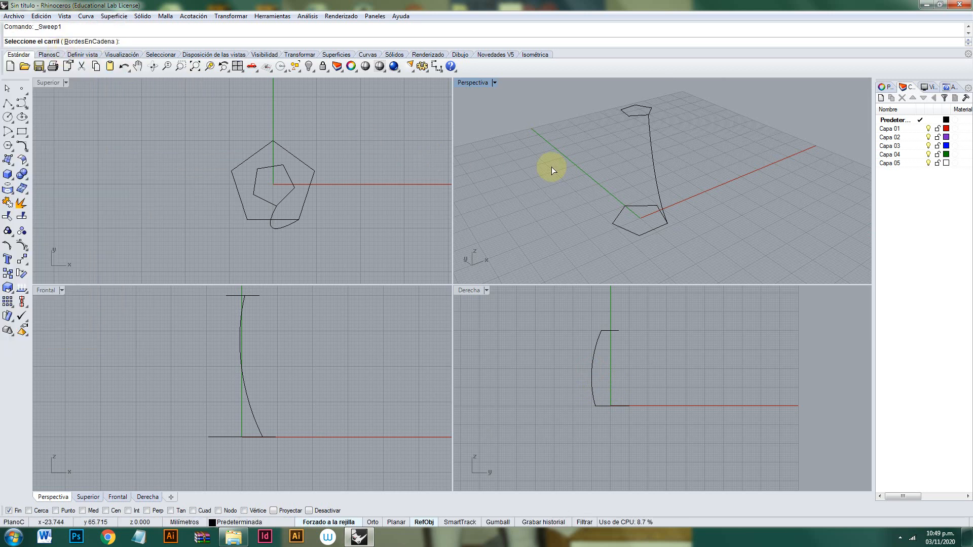
{"action": "left_click", "coordinate": [652, 173]}
{"action": "left_click", "coordinate": [652, 230]}
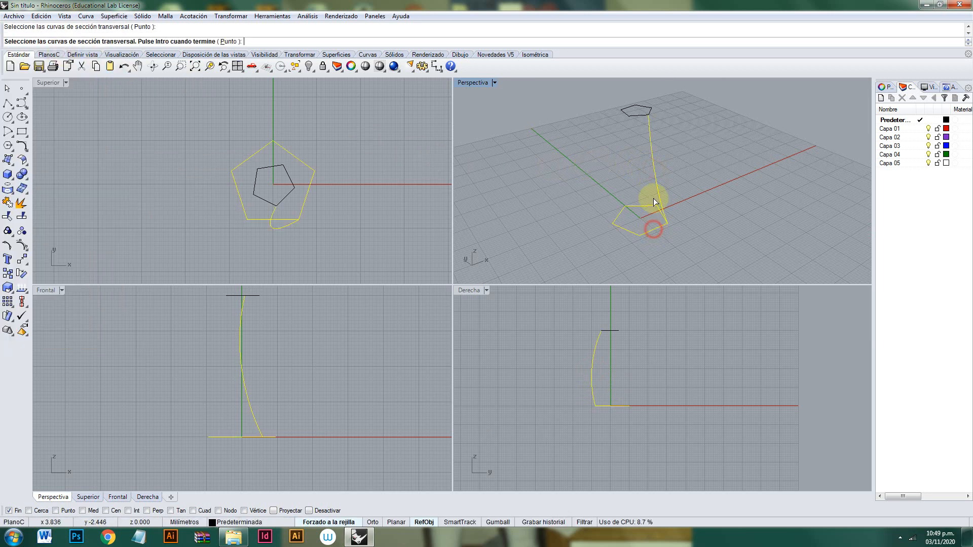
{"action": "left_click", "coordinate": [641, 119]}
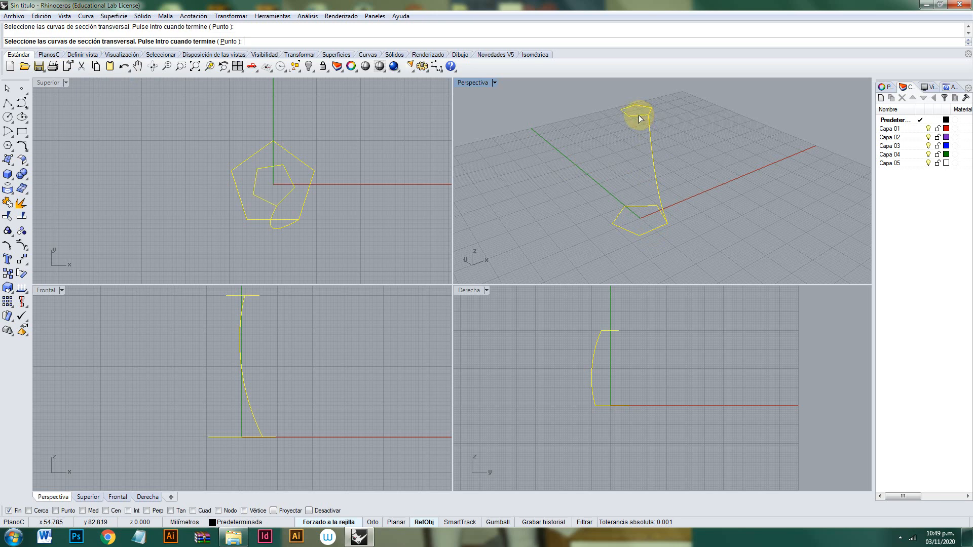
{"action": "key", "text": "Return"}
{"action": "key", "text": "Return"}
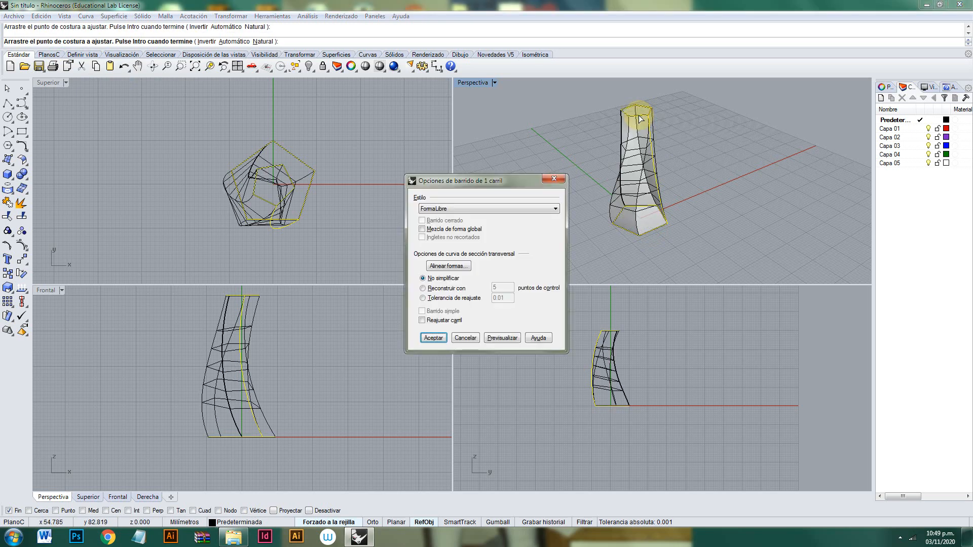
{"action": "left_click", "coordinate": [432, 338]}
{"action": "right_click_drag", "start_coordinate": [698, 195], "coordinate": [664, 157]}
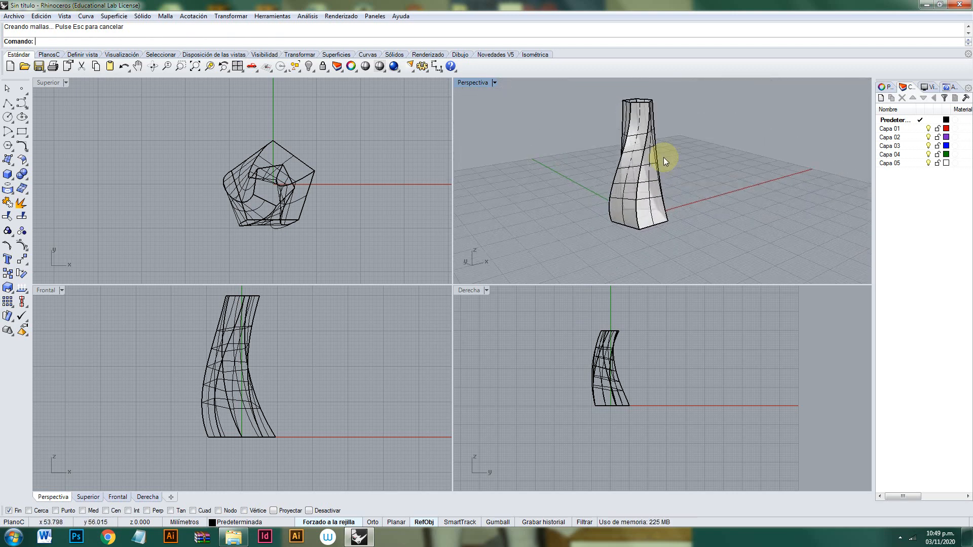
Delete the swept surface, its arc rail and the small upper pentagon, keeping only the base pentagon.
{"action": "left_click_drag", "start_coordinate": [672, 130], "coordinate": [565, 164]}
{"action": "key", "text": "Delete"}
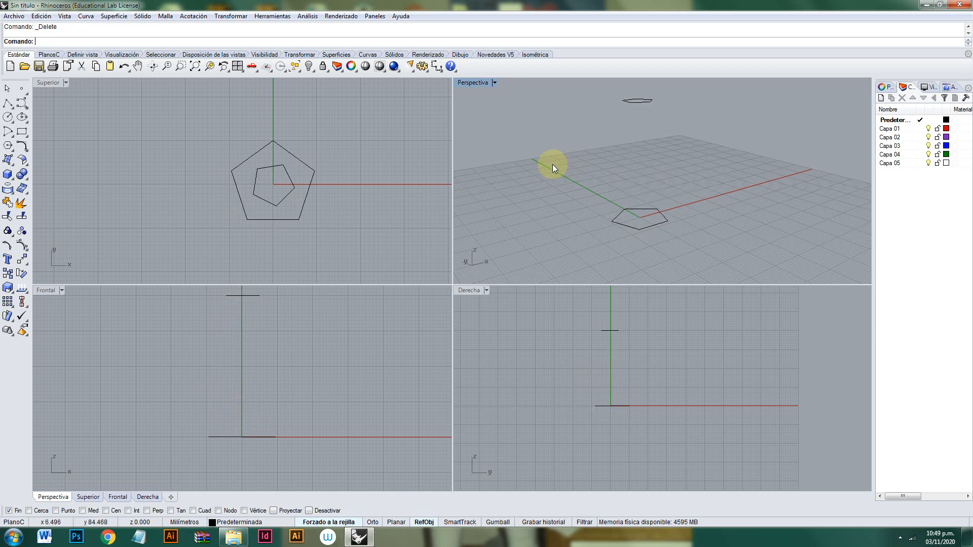
{"action": "left_click", "coordinate": [284, 199]}
{"action": "key", "text": "Delete"}
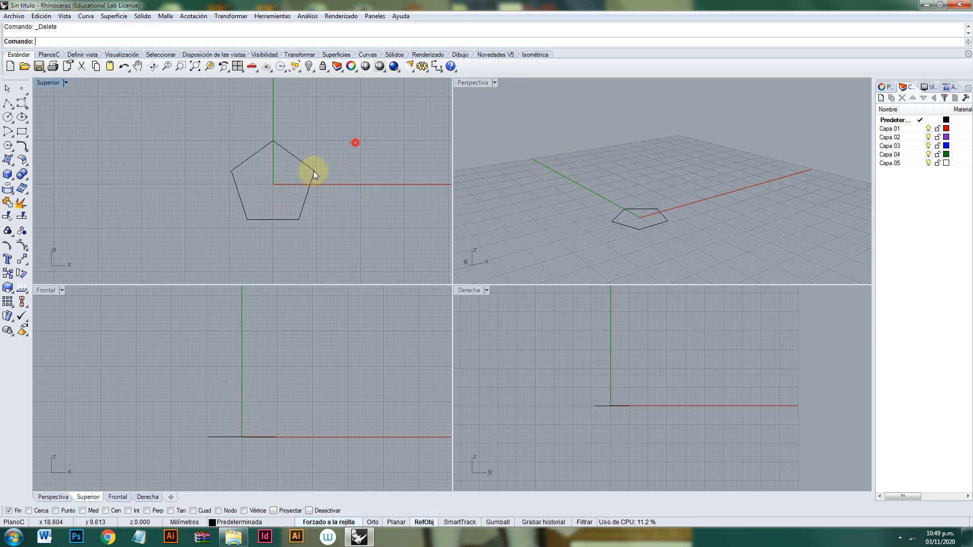
Duplicate the base pentagon in place, raise the copy vertically about 40 mm in the Frontal view, and deselect it.
{"action": "left_click", "coordinate": [313, 171]}
{"action": "key", "text": "ctrl+c"}
{"action": "key", "text": "ctrl+v"}
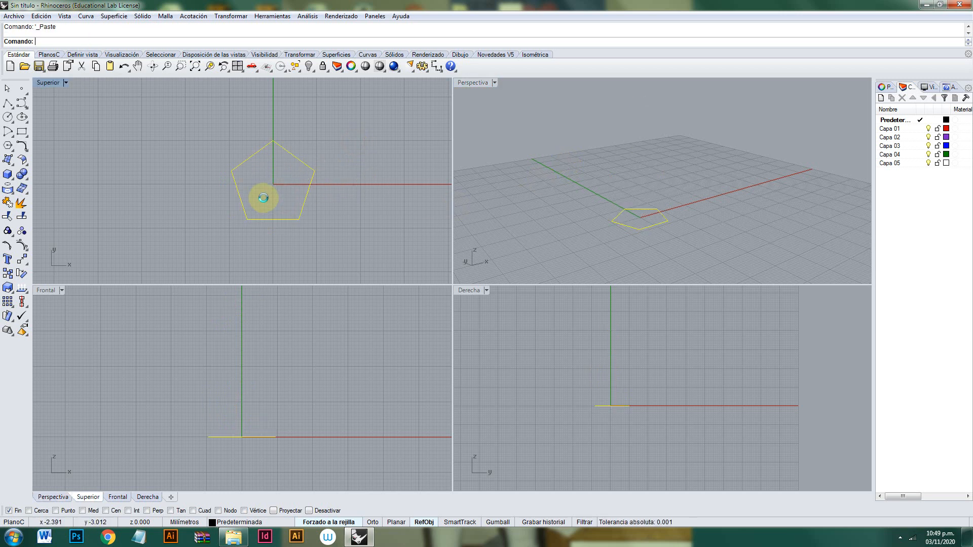
{"action": "left_click_drag", "start_coordinate": [262, 439], "coordinate": [263, 299]}
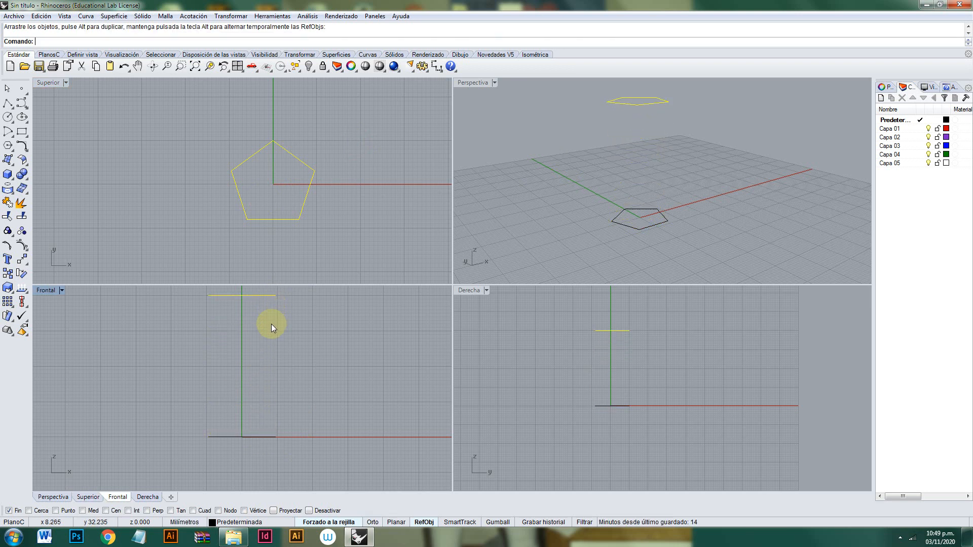
{"action": "left_click", "coordinate": [654, 368]}
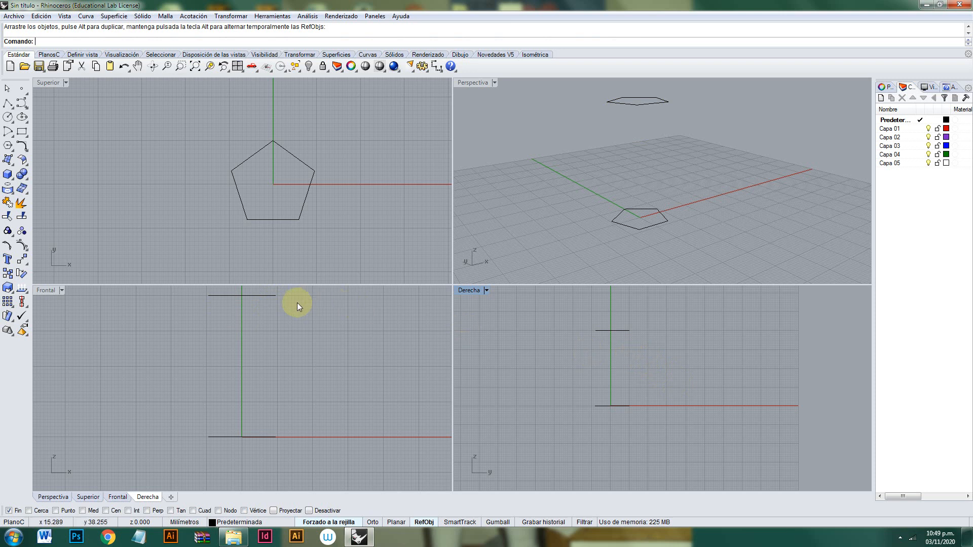
Rotate the raised pentagon about its positive Y end in the Derecha view, lifting the opposite side about 34 degrees, and disable the Fin snap.
{"action": "left_click", "coordinate": [607, 330]}
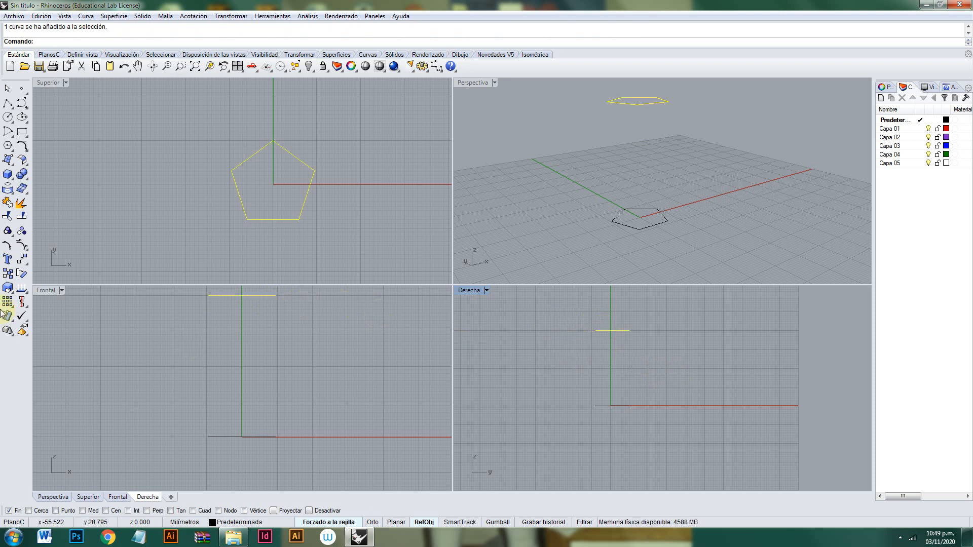
{"action": "left_click", "coordinate": [21, 273]}
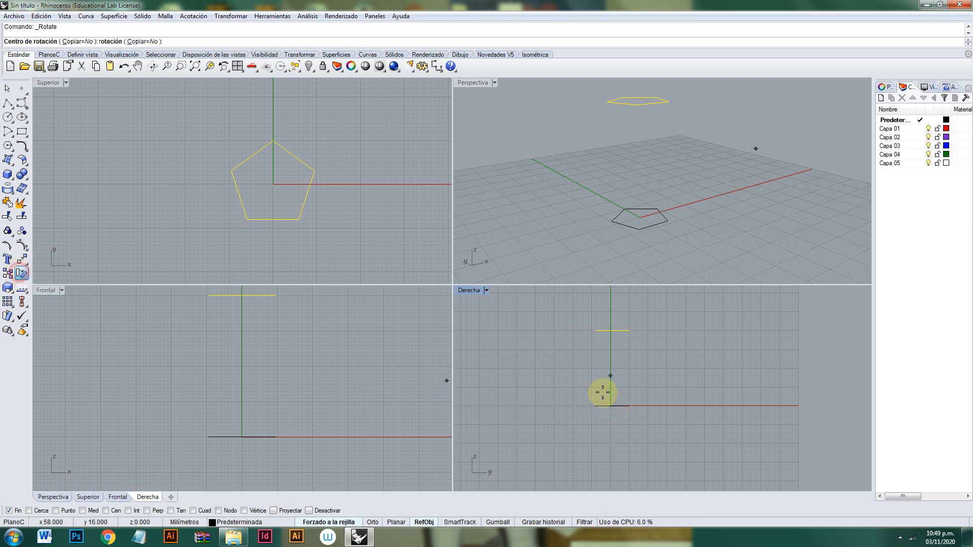
{"action": "left_click", "coordinate": [630, 330]}
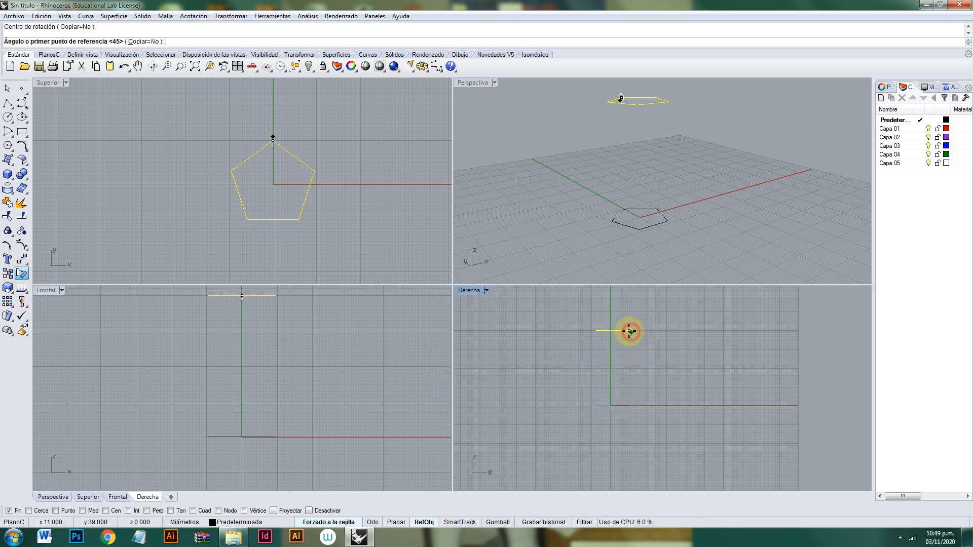
{"action": "left_click", "coordinate": [595, 331]}
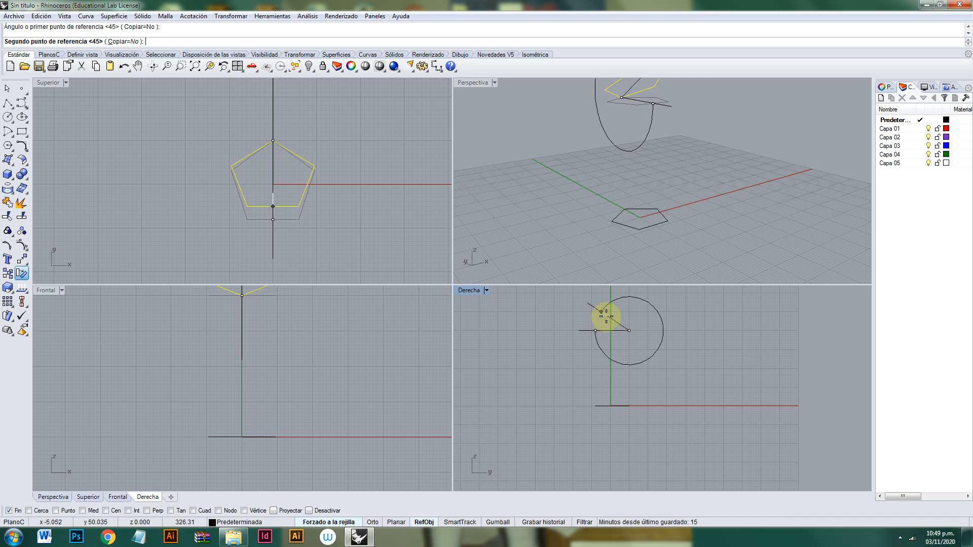
{"action": "left_click", "coordinate": [609, 318]}
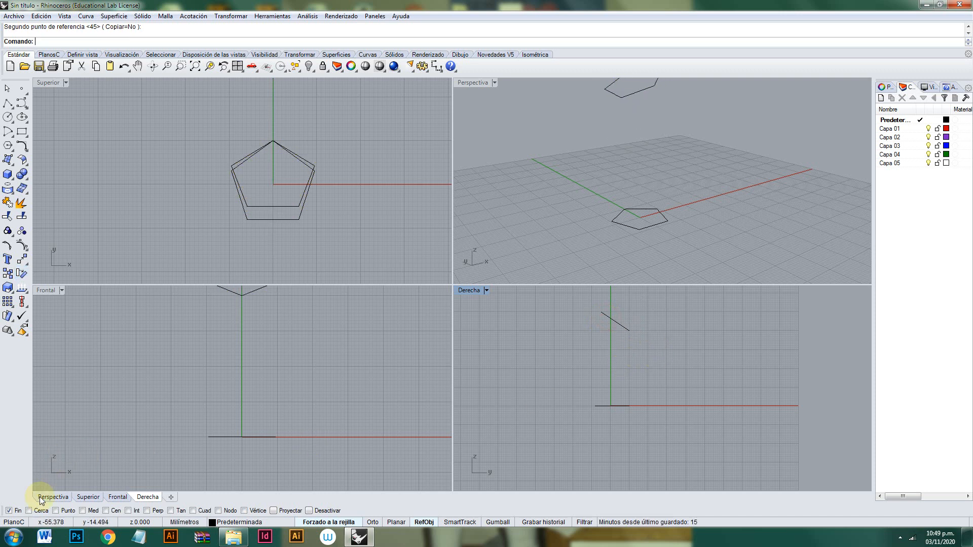
{"action": "left_click", "coordinate": [9, 511]}
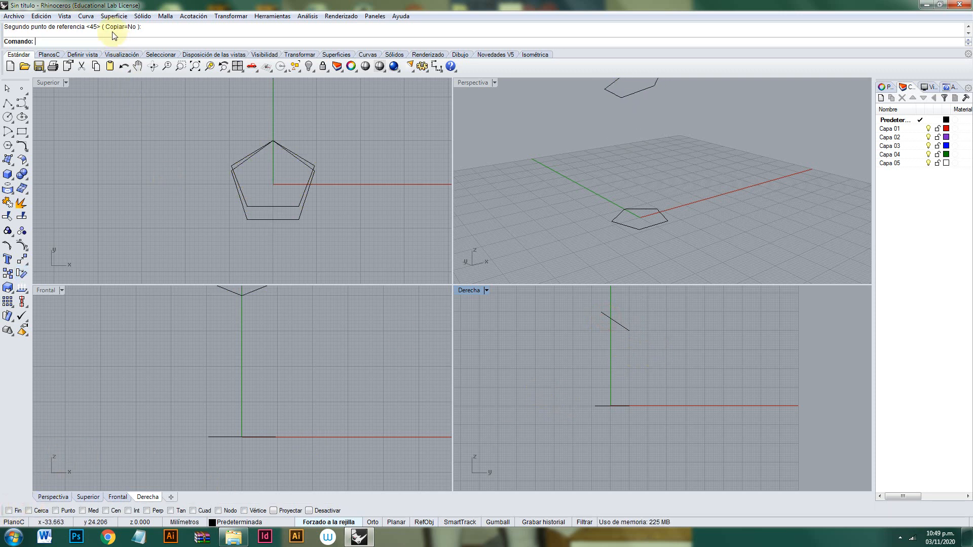
Loft the base pentagon to the tilted upper pentagon with the default seam points and options.
{"action": "left_click", "coordinate": [114, 16]}
{"action": "left_click", "coordinate": [83, 40]}
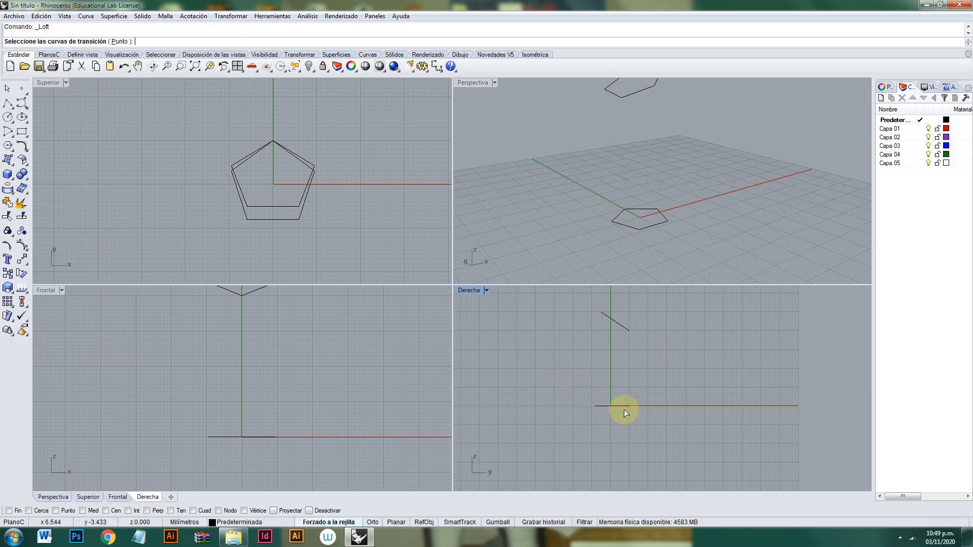
{"action": "left_click", "coordinate": [618, 406]}
{"action": "left_click", "coordinate": [625, 329]}
{"action": "key", "text": "Return"}
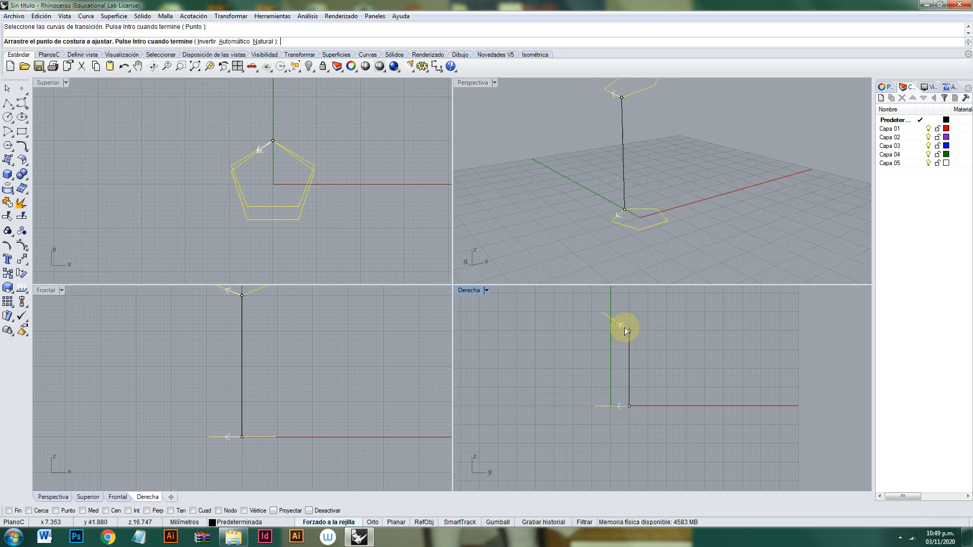
{"action": "key", "text": "Return"}
{"action": "left_click", "coordinate": [434, 330]}
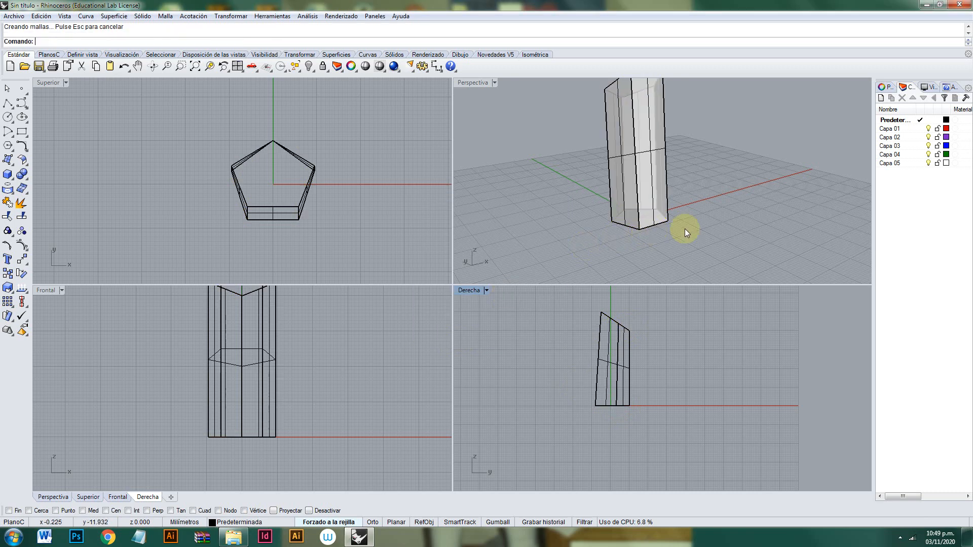
Delete the lofted surface in the Perspectiva view, keeping the base and tilted upper pentagon curves.
{"action": "right_click_drag", "start_coordinate": [706, 169], "coordinate": [652, 134]}
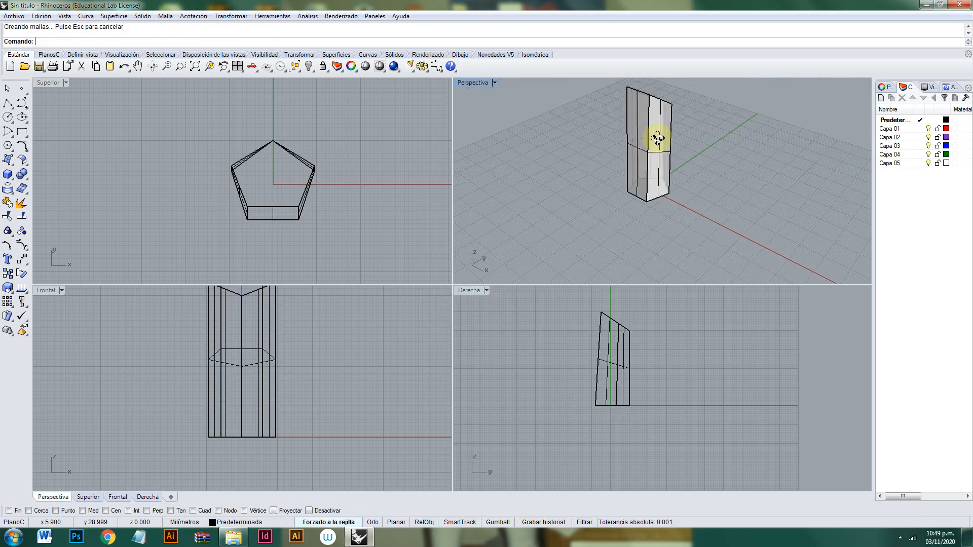
{"action": "double_click", "coordinate": [484, 84]}
{"action": "right_click_drag", "start_coordinate": [602, 235], "coordinate": [478, 289]}
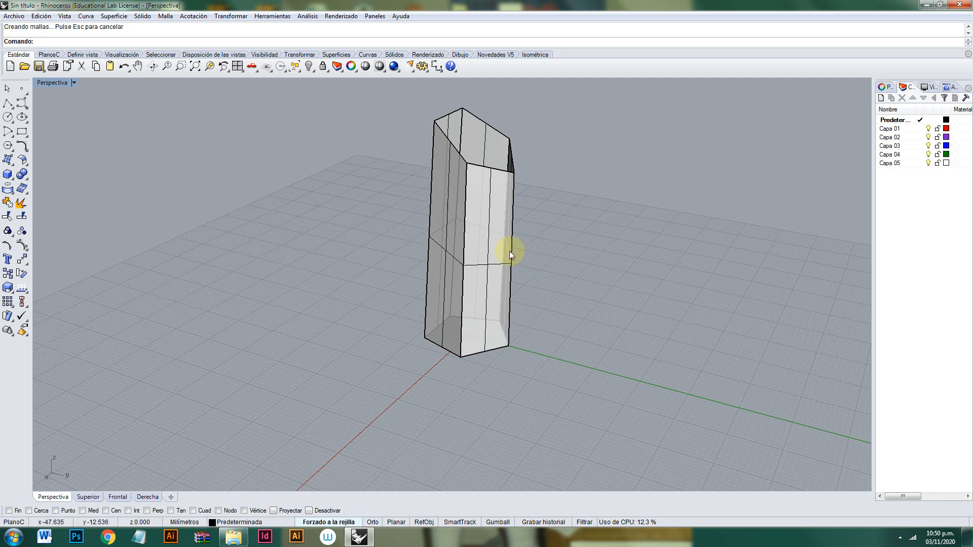
{"action": "left_click", "coordinate": [499, 234]}
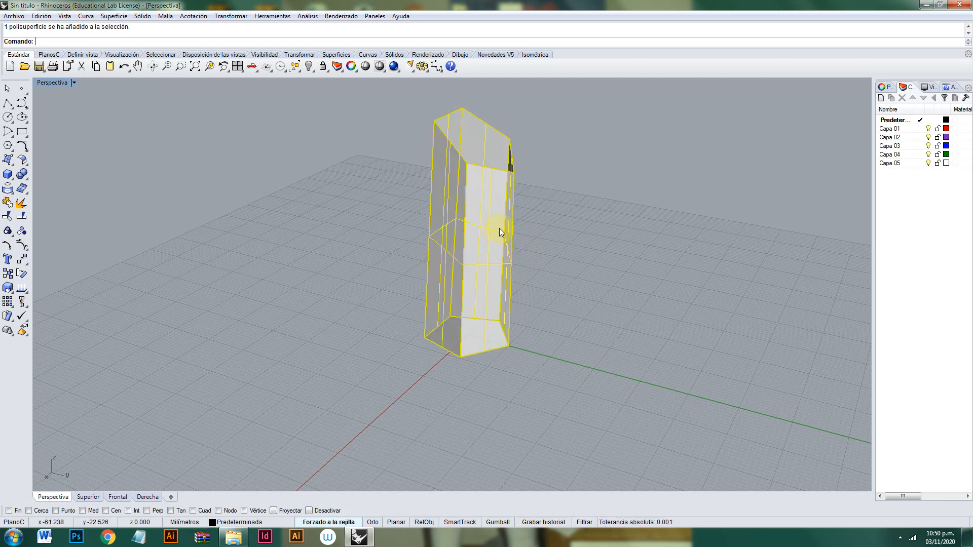
{"action": "key", "text": "Delete"}
{"action": "scroll", "coordinate": [499, 229], "scroll_direction": "down", "scroll_amount": 3}
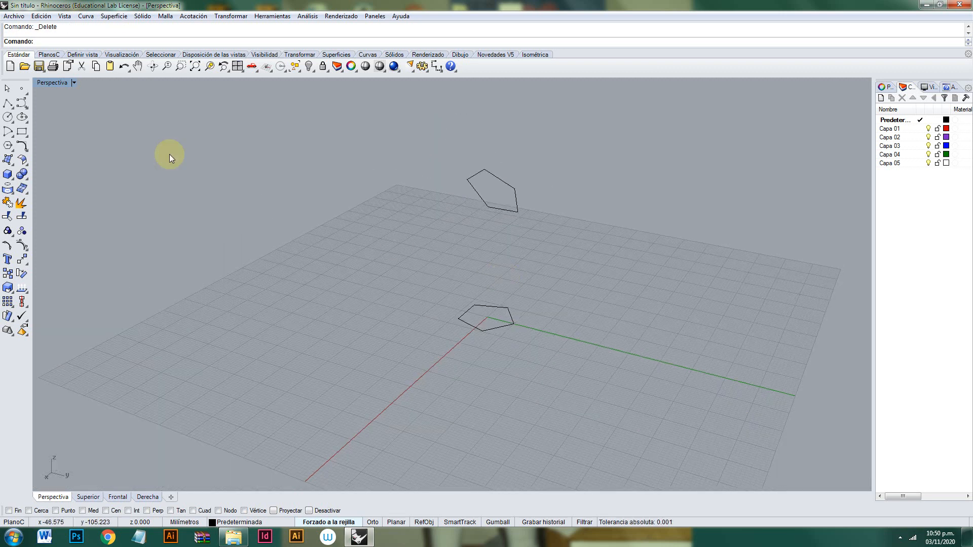
Loft the base pentagon to the tilted upper pentagon, moving the upper seam point to another corner to twist the surface, with default options.
{"action": "left_click", "coordinate": [114, 16]}
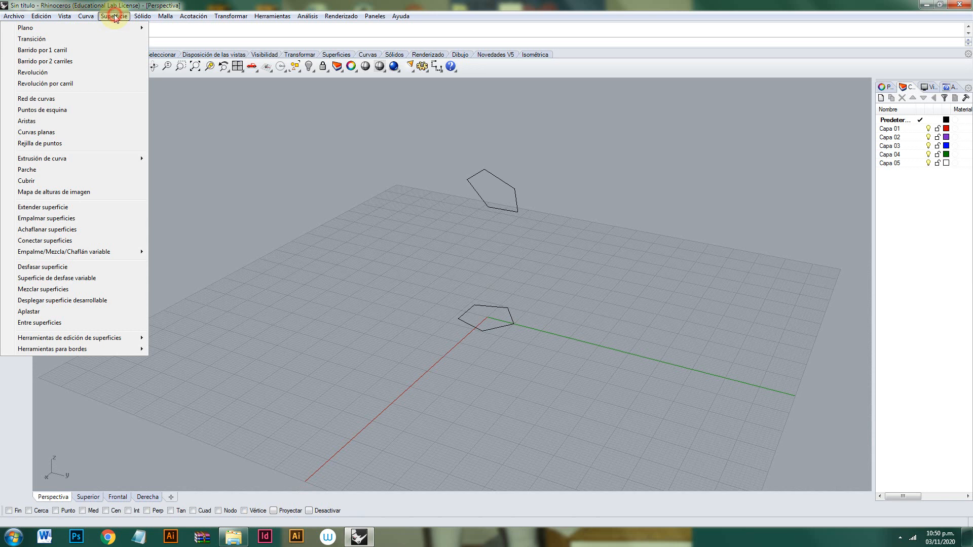
{"action": "left_click", "coordinate": [61, 39]}
{"action": "left_click", "coordinate": [481, 329]}
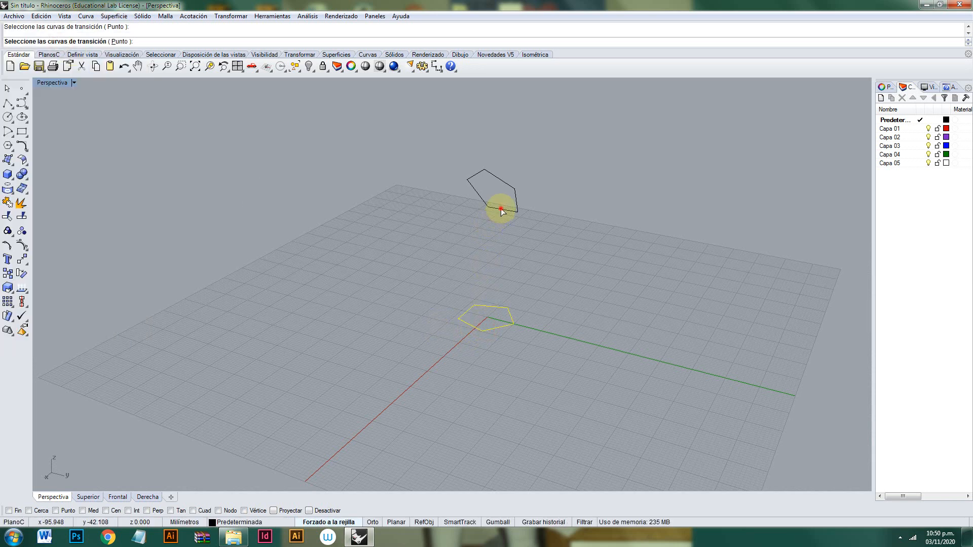
{"action": "left_click", "coordinate": [501, 210]}
{"action": "key", "text": "Return"}
{"action": "left_click_drag", "start_coordinate": [513, 317], "coordinate": [515, 329]}
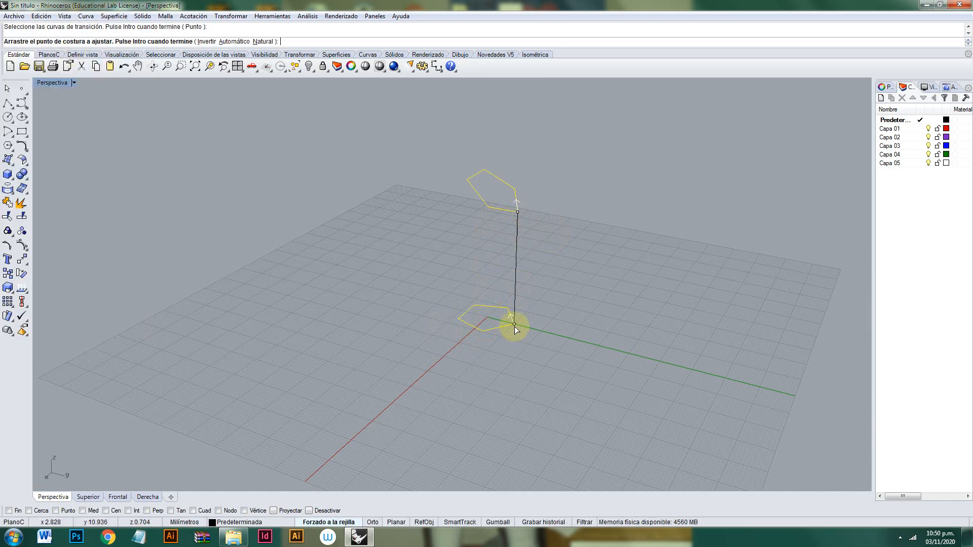
{"action": "left_click_drag", "start_coordinate": [517, 212], "coordinate": [516, 184]}
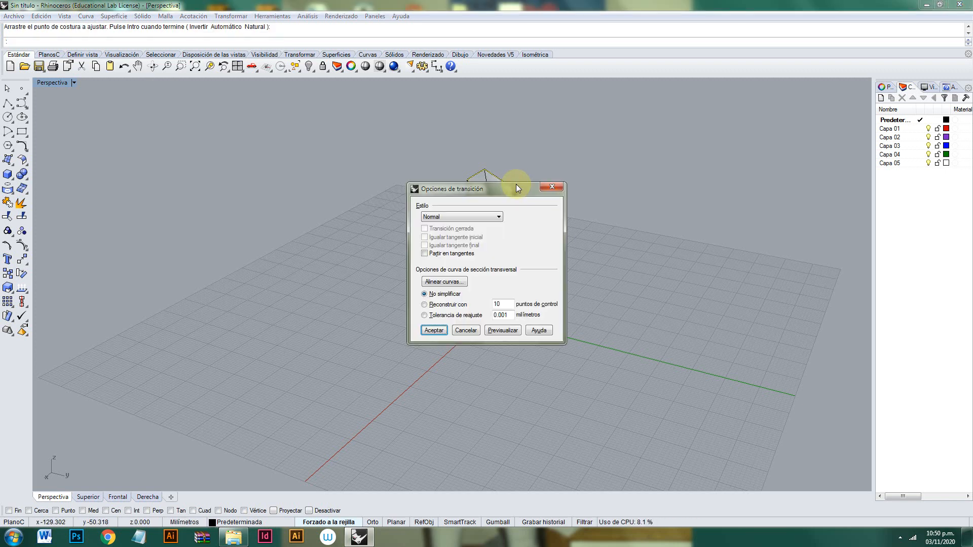
{"action": "key", "text": "Return"}
{"action": "left_click", "coordinate": [434, 330]}
{"action": "right_click_drag", "start_coordinate": [555, 311], "coordinate": [566, 277]}
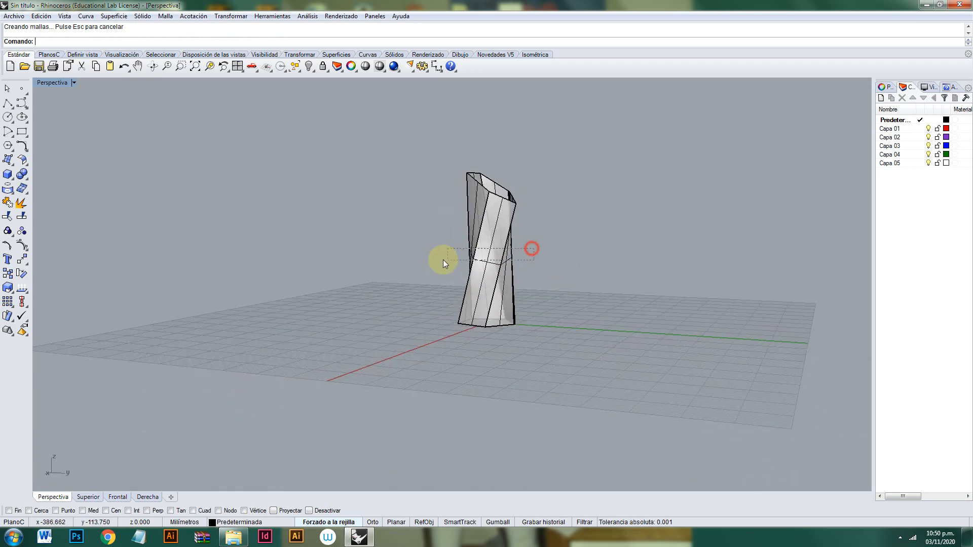
Delete the twisted loft and the tilted upper pentagon, keeping only the base pentagon, and return to the four-viewport layout.
{"action": "left_click_drag", "start_coordinate": [443, 260], "coordinate": [443, 257]}
{"action": "key", "text": "Delete"}
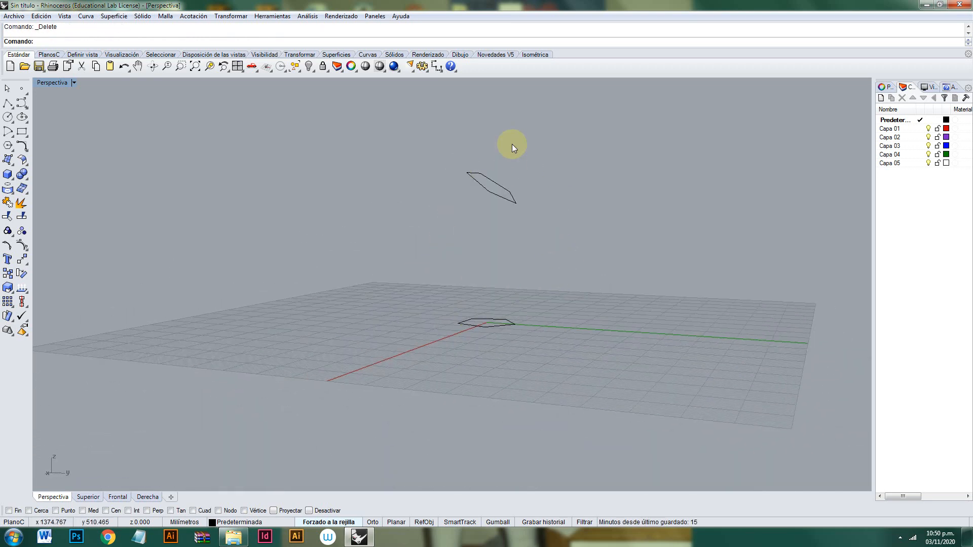
{"action": "left_click_drag", "start_coordinate": [448, 199], "coordinate": [449, 200]}
{"action": "key", "text": "Delete"}
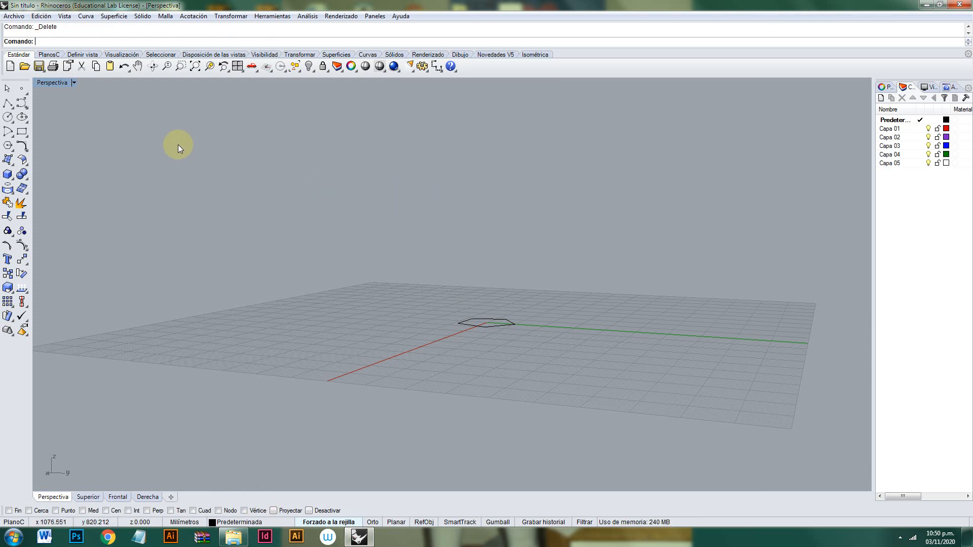
{"action": "double_click", "coordinate": [60, 83]}
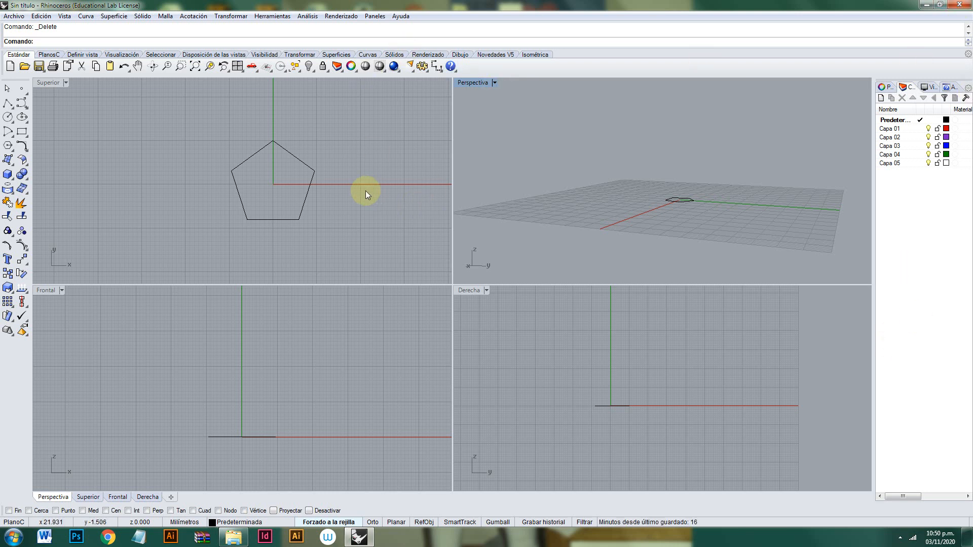
Draw a circle of about 4 mm radius centred on the origin inside the pentagon, and raise it vertically about 40 mm in the Frontal view.
{"action": "left_click", "coordinate": [9, 118]}
{"action": "left_click", "coordinate": [273, 184]}
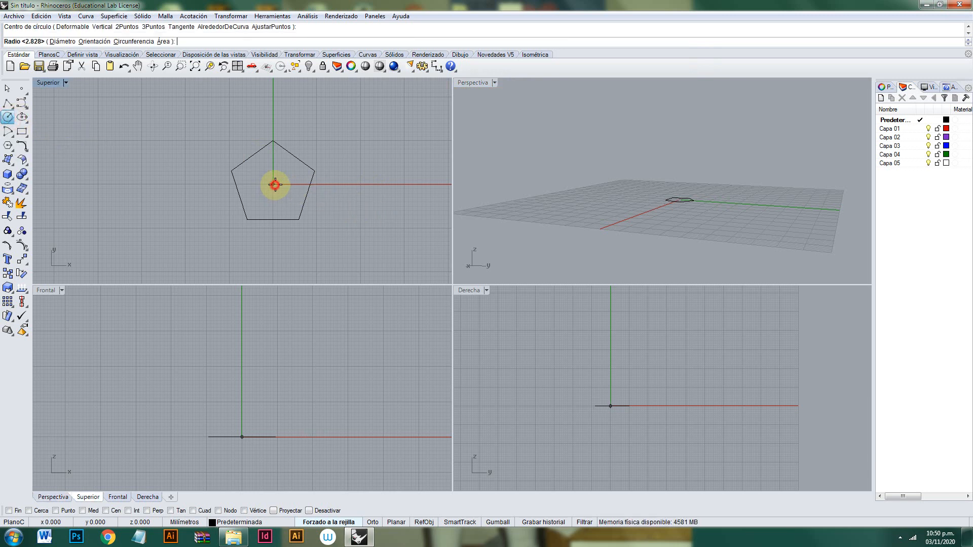
{"action": "left_click", "coordinate": [287, 184]}
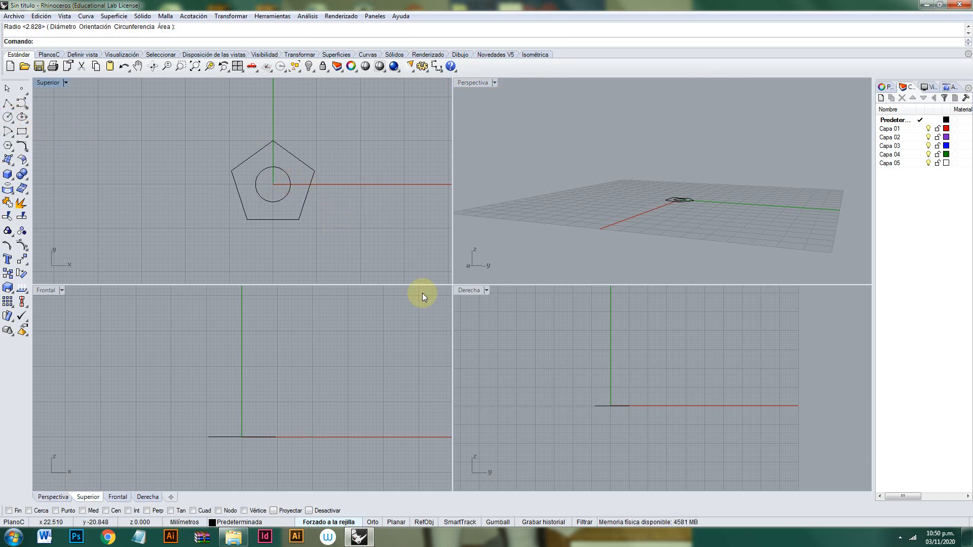
{"action": "left_click", "coordinate": [264, 198]}
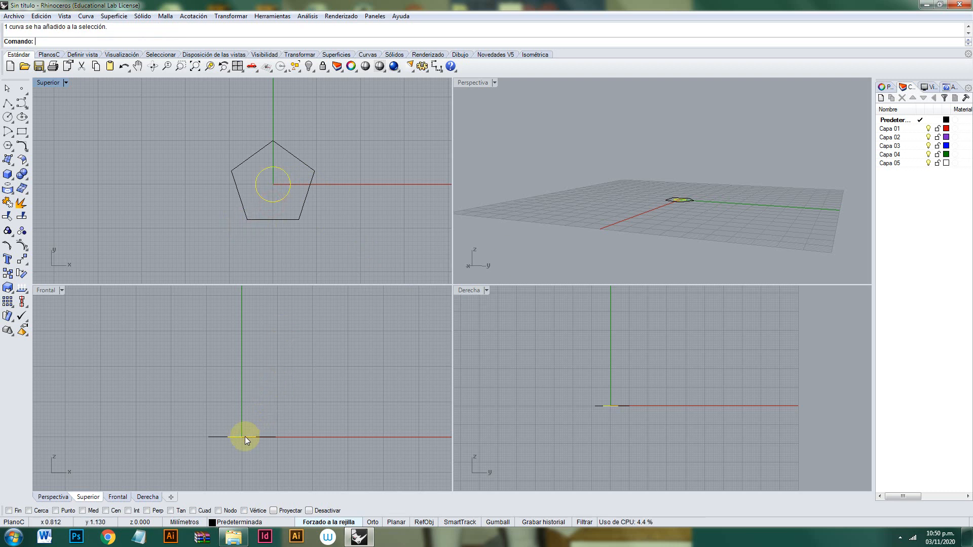
{"action": "left_click_drag", "start_coordinate": [245, 436], "coordinate": [250, 297]}
{"action": "left_click", "coordinate": [255, 322]}
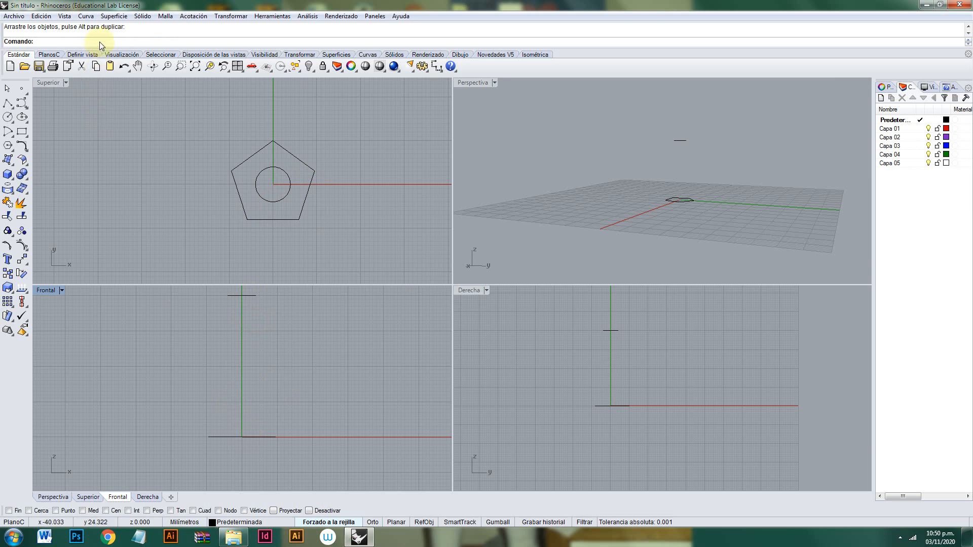
Loft the base pentagon to the raised circle with the default seam points and options, and inspect the surface in the Perspectiva view.
{"action": "left_click", "coordinate": [109, 16]}
{"action": "left_click", "coordinate": [80, 40]}
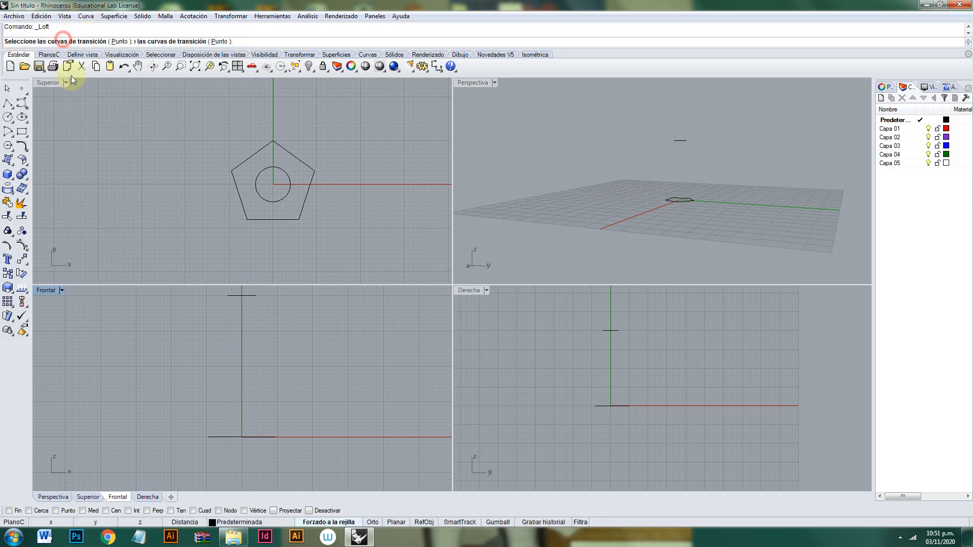
{"action": "left_click", "coordinate": [256, 436]}
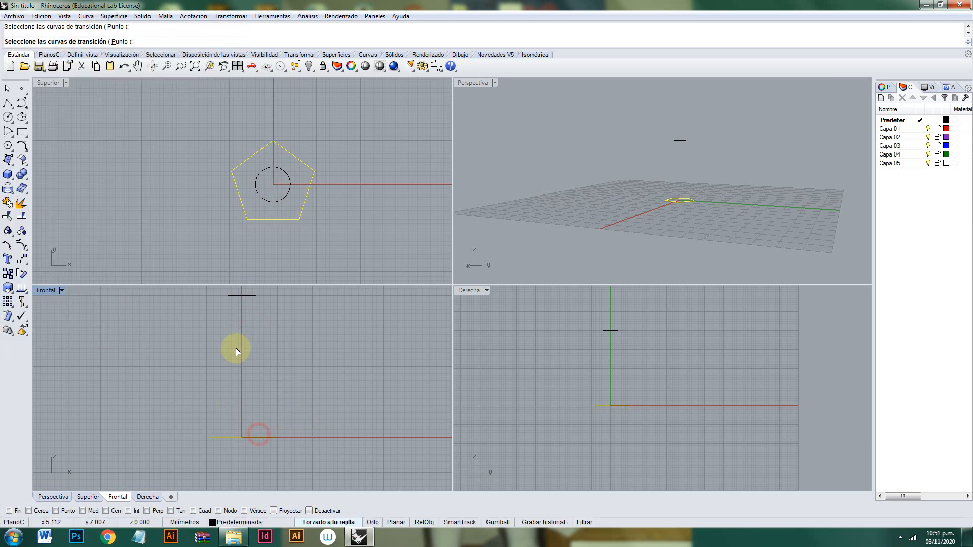
{"action": "left_click", "coordinate": [235, 297]}
{"action": "key", "text": "Return"}
{"action": "key", "text": "Return"}
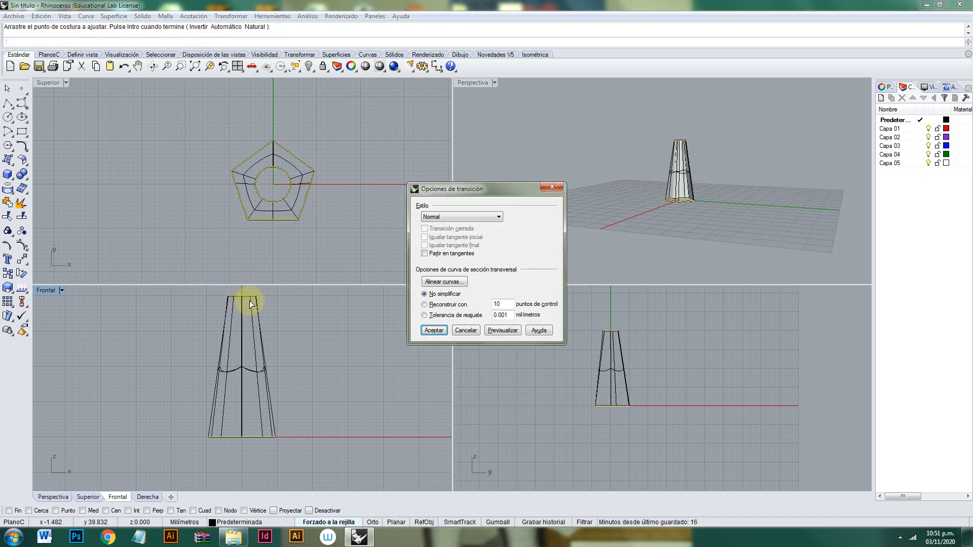
{"action": "left_click", "coordinate": [444, 334]}
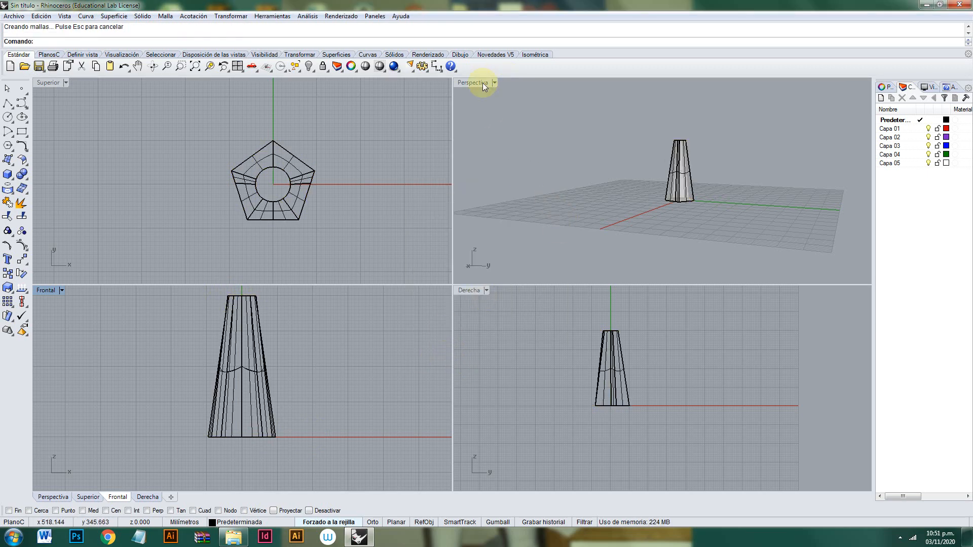
{"action": "double_click", "coordinate": [482, 83]}
{"action": "right_click_drag", "start_coordinate": [537, 266], "coordinate": [462, 306]}
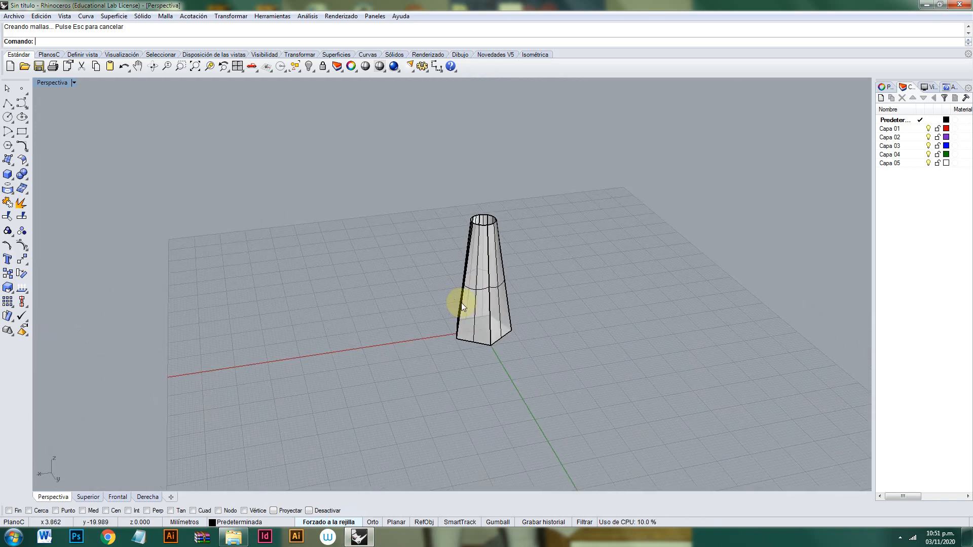
{"action": "right_click_drag", "start_coordinate": [509, 280], "coordinate": [515, 285]}
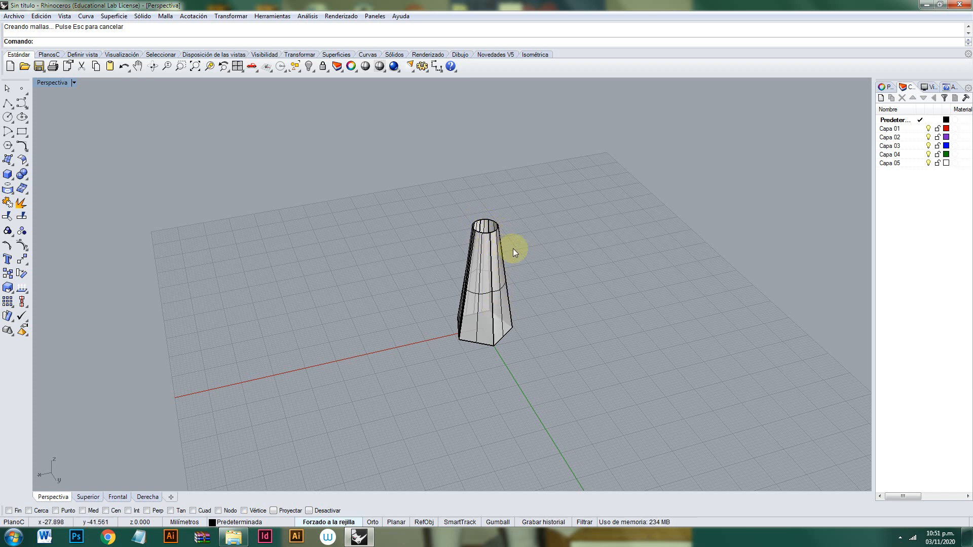
Delete the pentagon-to-circle loft and the raised circle, keeping only the base pentagon, and return to the four-viewport layout.
{"action": "left_click", "coordinate": [489, 272]}
{"action": "key", "text": "Delete"}
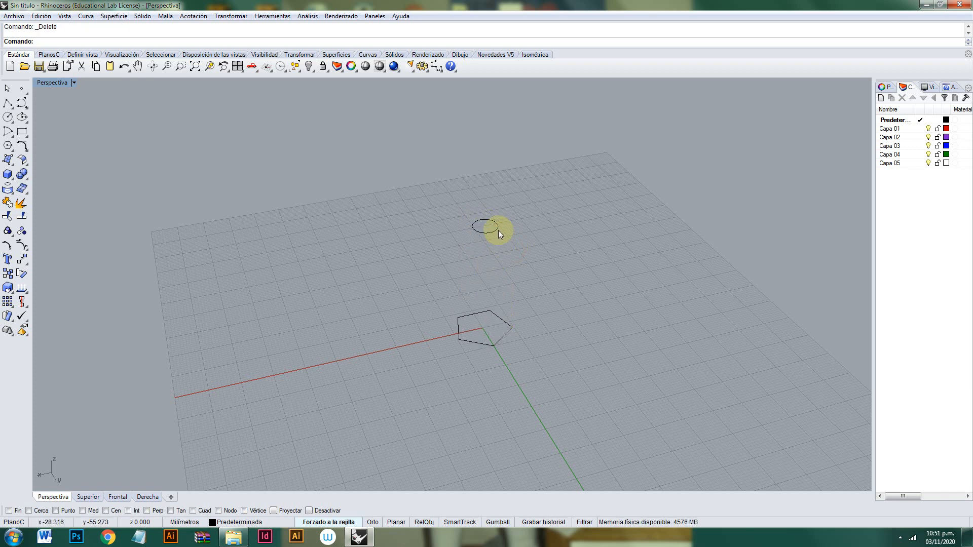
{"action": "left_click", "coordinate": [497, 229]}
{"action": "key", "text": "Delete"}
{"action": "double_click", "coordinate": [54, 83]}
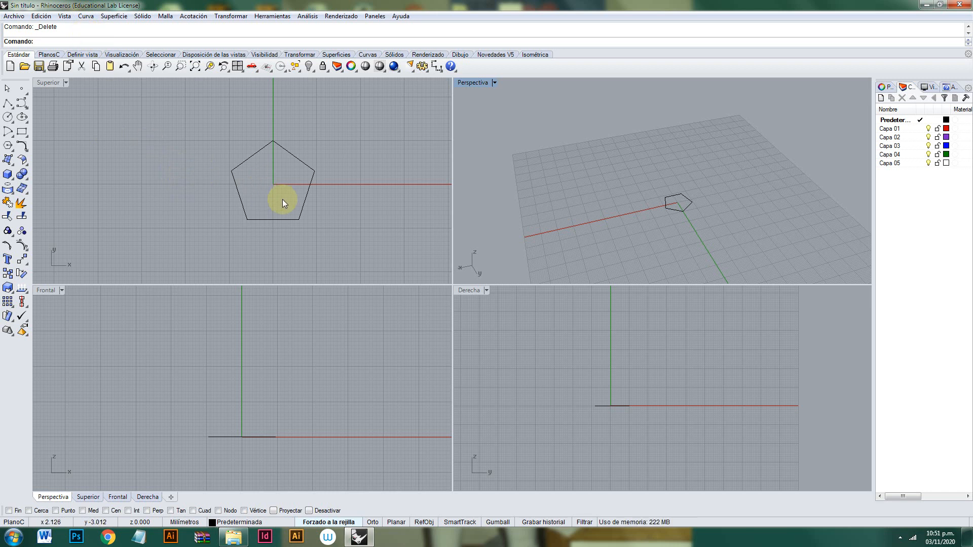
Extrude the base pentagon straight up 40 mm as a capped solid.
{"action": "left_click", "coordinate": [339, 168]}
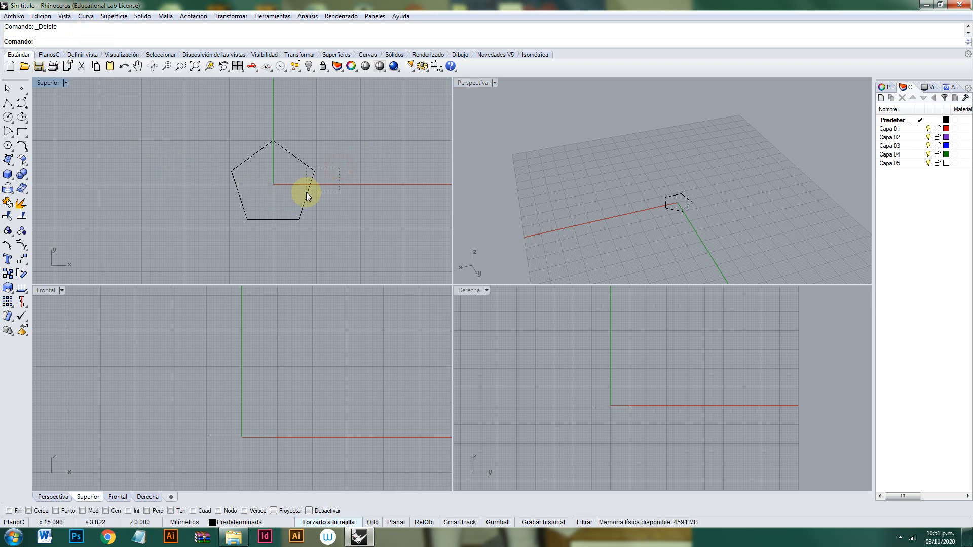
{"action": "left_click", "coordinate": [306, 192]}
{"action": "left_click", "coordinate": [143, 15]}
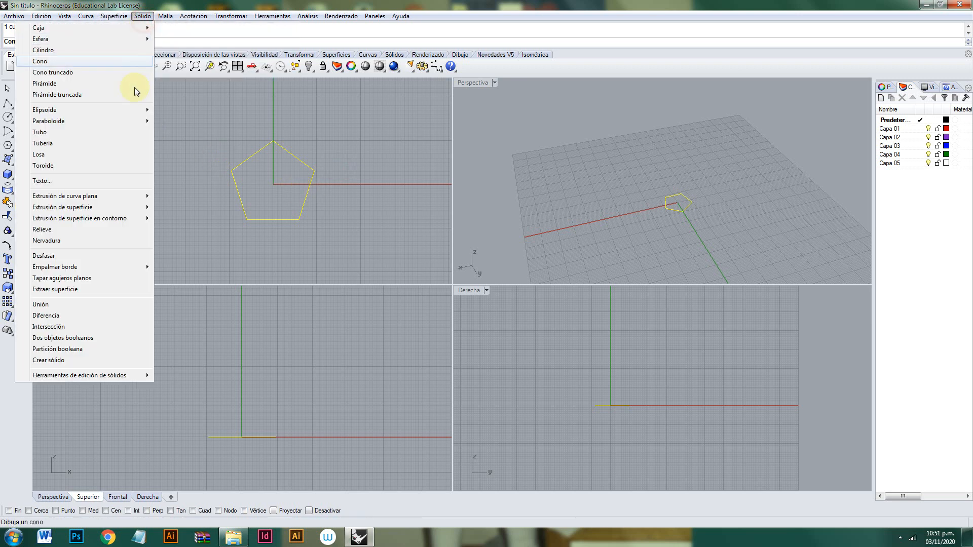
{"action": "mouse_move", "coordinate": [147, 196]}
{"action": "left_click", "coordinate": [176, 196]}
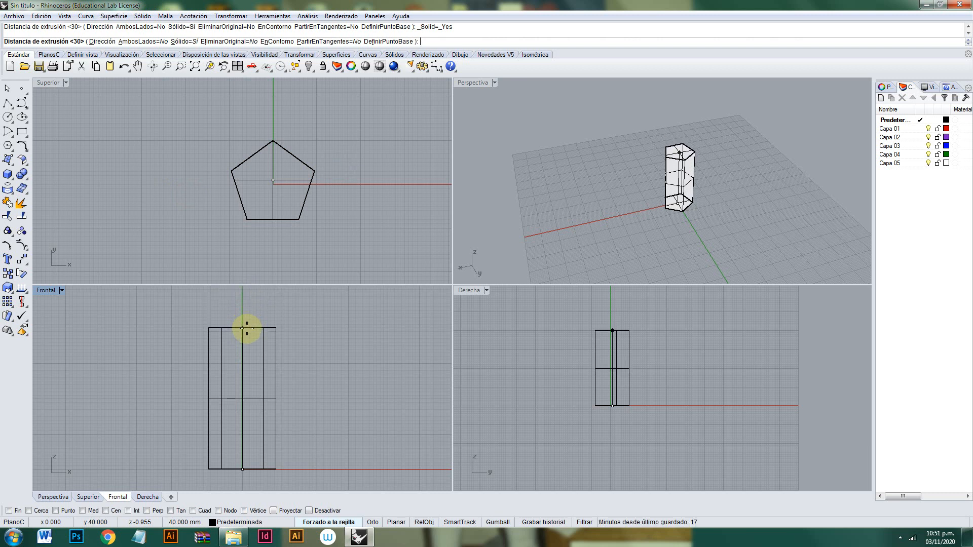
{"action": "left_click", "coordinate": [246, 327]}
{"action": "right_click_drag", "start_coordinate": [652, 207], "coordinate": [617, 209]}
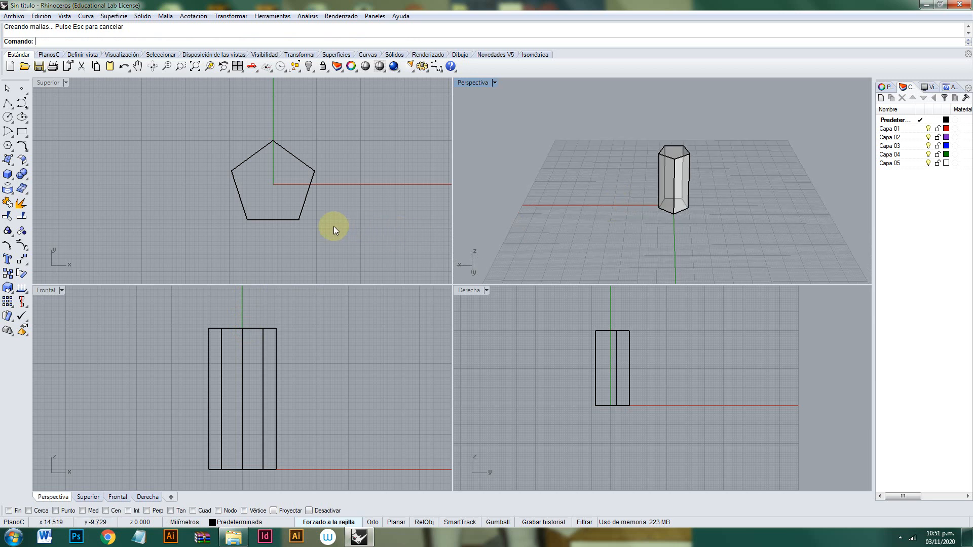
Create a box crossing the pentagonal prism at its base, about 10 mm wide by 24 mm deep and 10 mm high.
{"action": "left_click", "coordinate": [7, 176]}
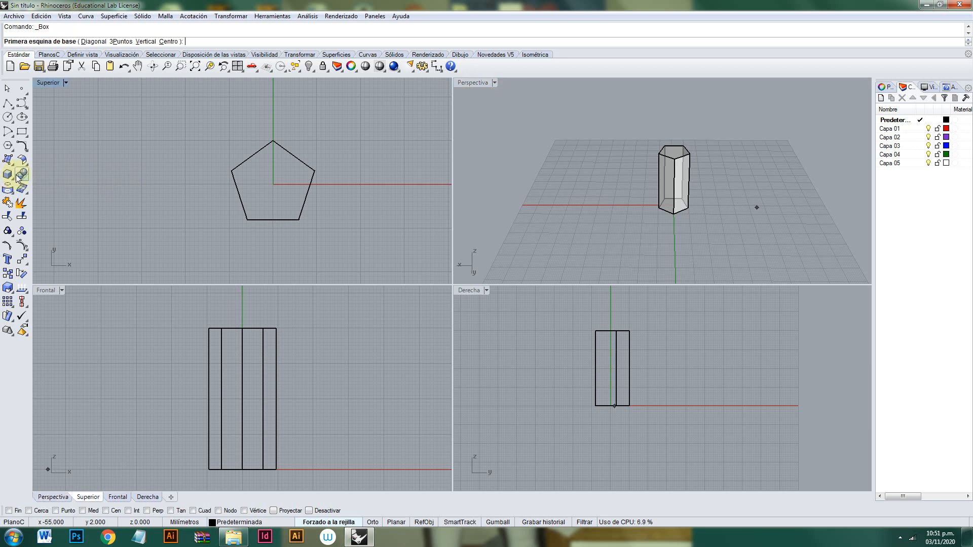
{"action": "left_click", "coordinate": [251, 127]}
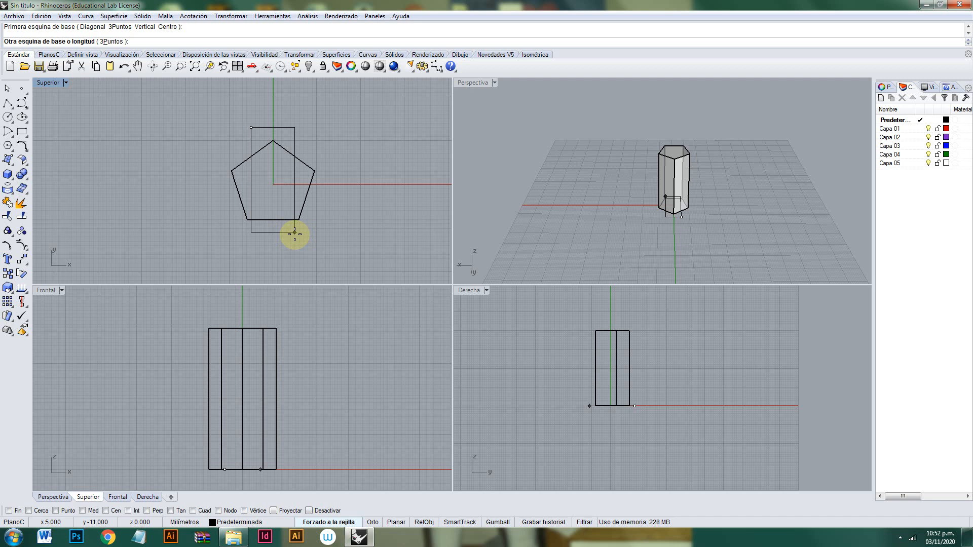
{"action": "left_click", "coordinate": [294, 232]}
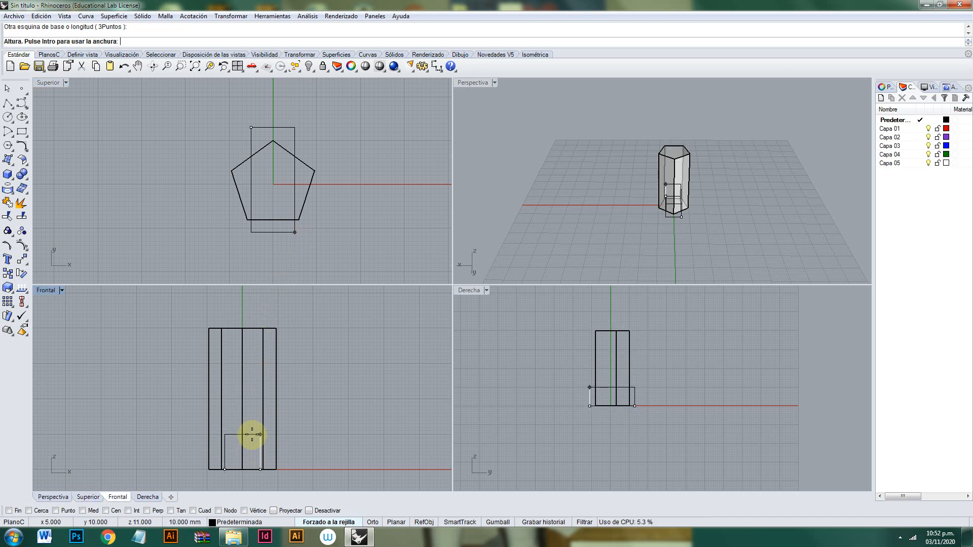
{"action": "left_click", "coordinate": [252, 435]}
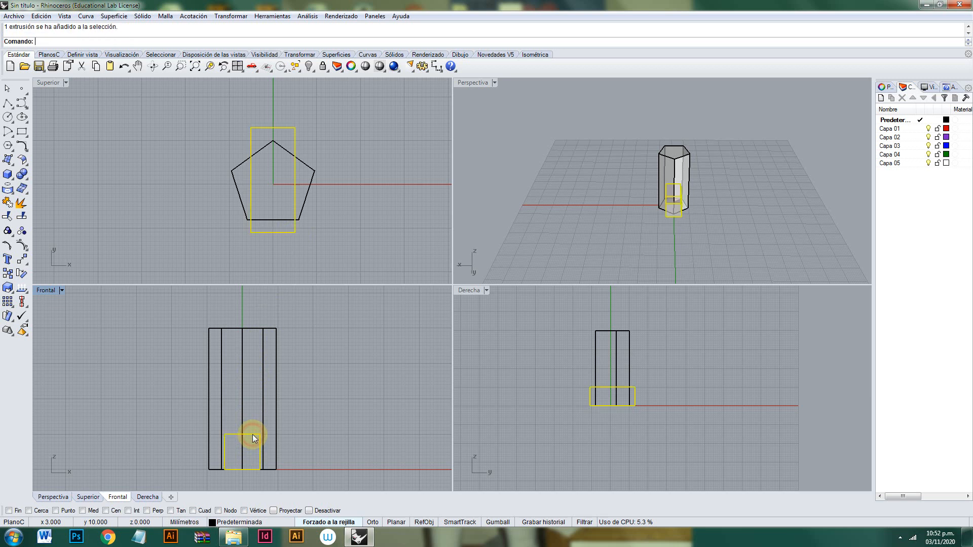
Raise the box vertically about 33 mm in the Frontal view so it overlaps the upper end of the prism, and inspect both solids.
{"action": "left_click_drag", "start_coordinate": [252, 435], "coordinate": [253, 320]}
{"action": "left_click", "coordinate": [558, 193]}
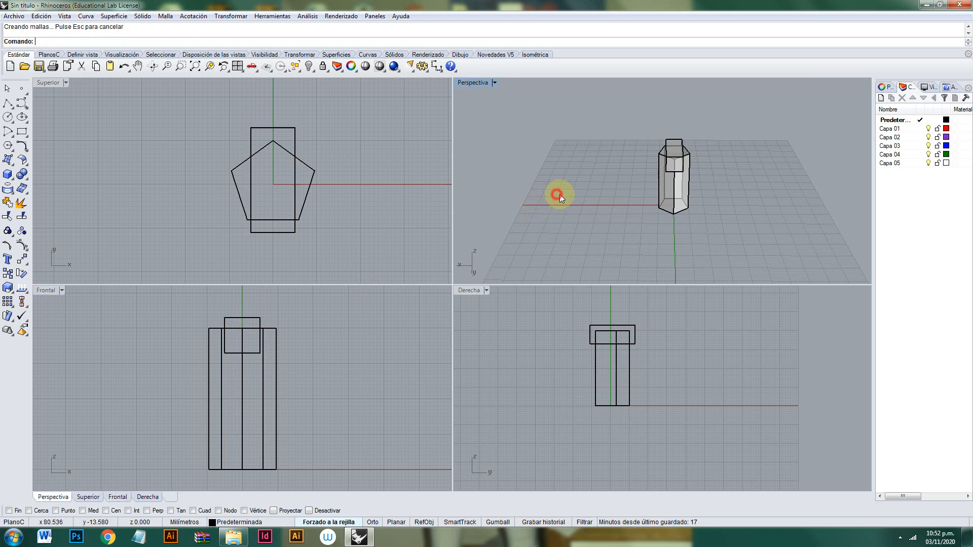
{"action": "right_click_drag", "start_coordinate": [573, 196], "coordinate": [710, 171]}
{"action": "scroll", "coordinate": [707, 168], "scroll_direction": "up", "scroll_amount": 2}
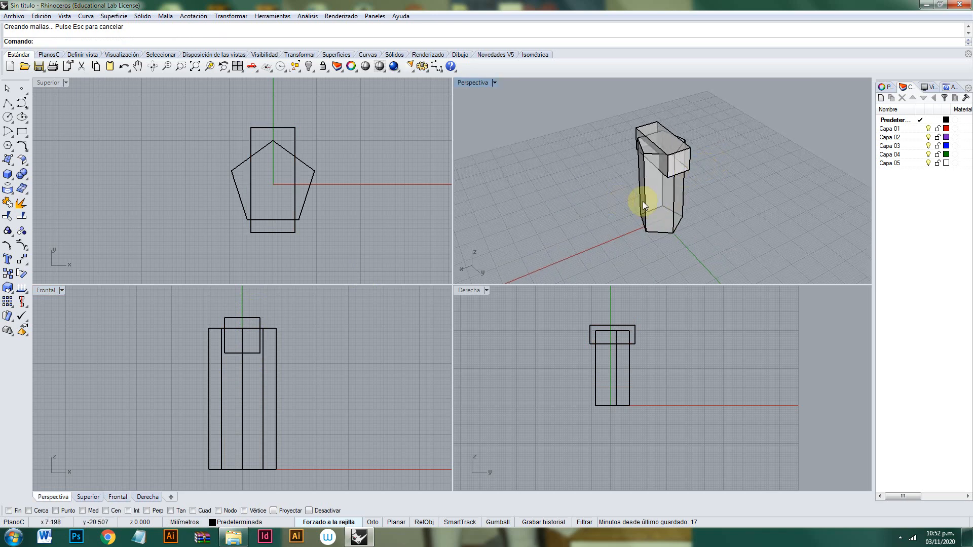
{"action": "right_click_drag", "start_coordinate": [642, 202], "coordinate": [556, 226]}
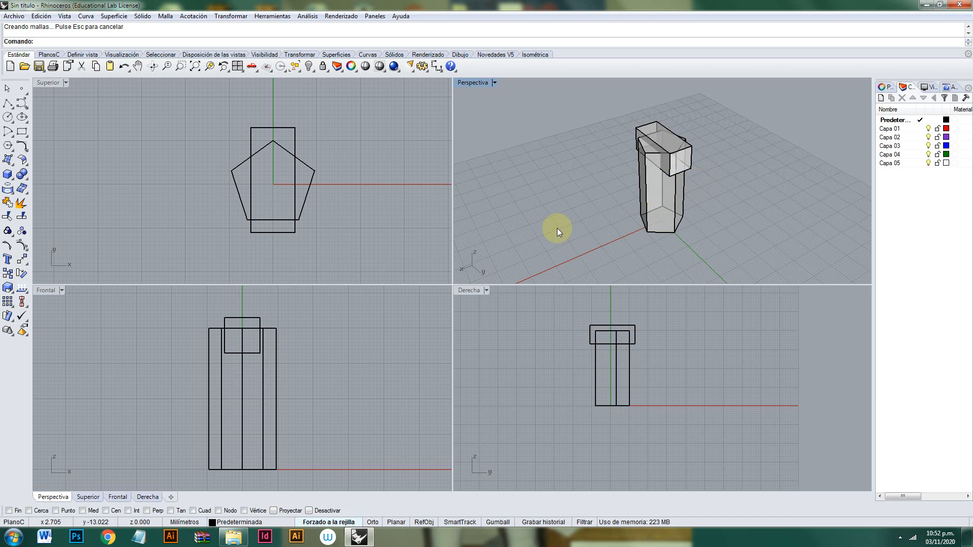
Subtract the box from the upper end of the pentagonal prism with a Boolean difference and inspect the notch.
{"action": "left_click", "coordinate": [22, 176]}
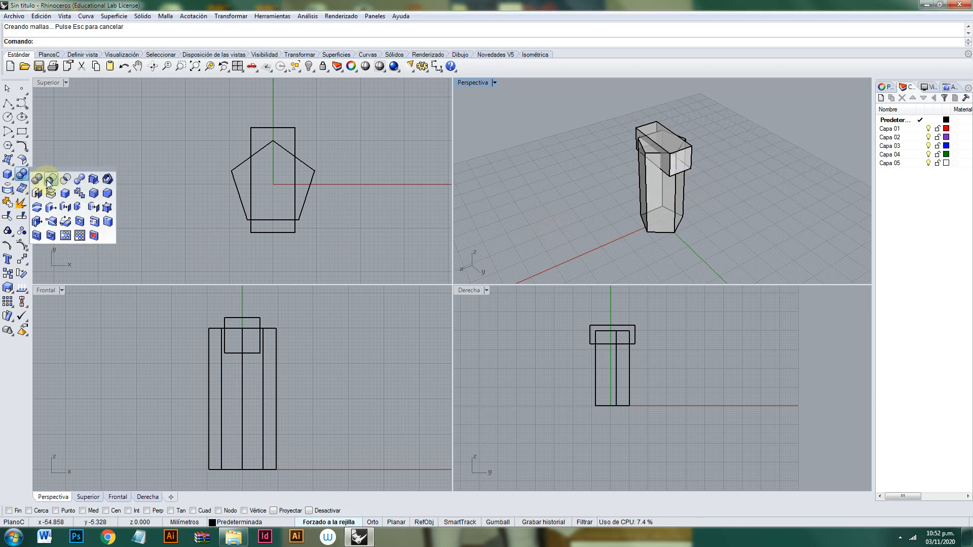
{"action": "left_click", "coordinate": [51, 180]}
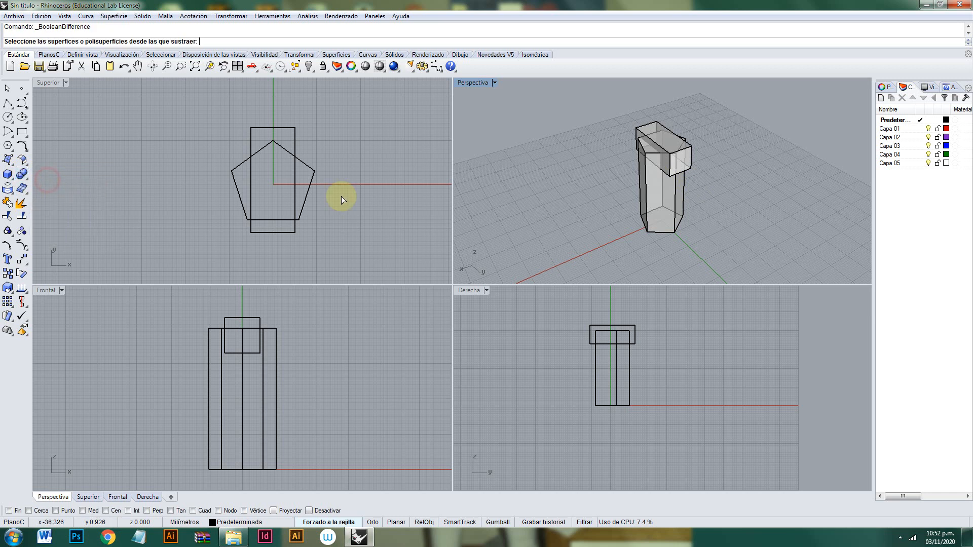
{"action": "left_click", "coordinate": [655, 202]}
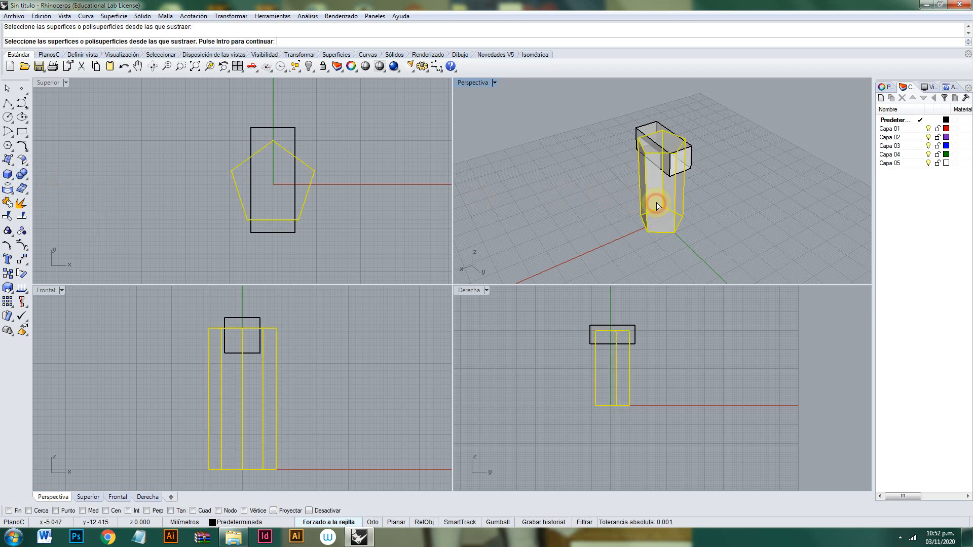
{"action": "right_click_drag", "start_coordinate": [636, 190], "coordinate": [653, 186]}
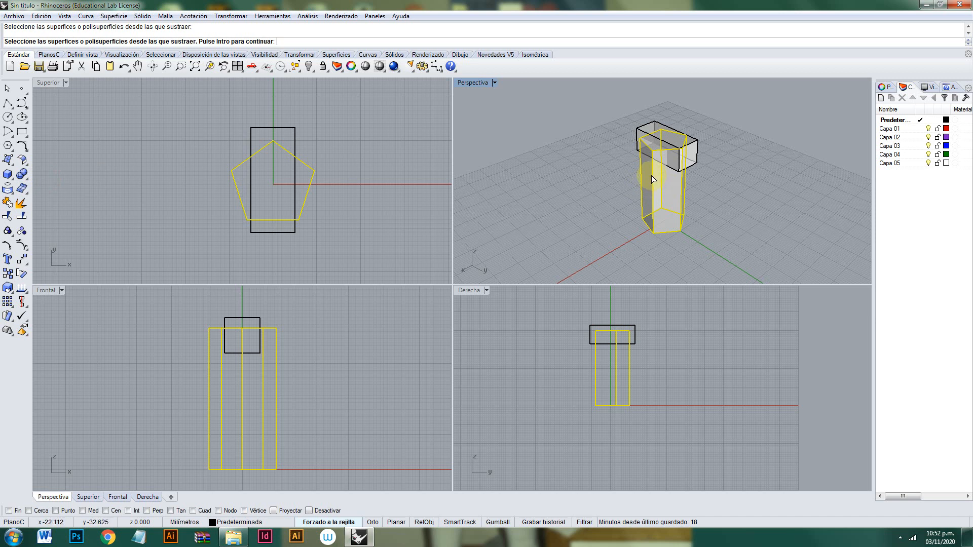
{"action": "key", "text": "Return"}
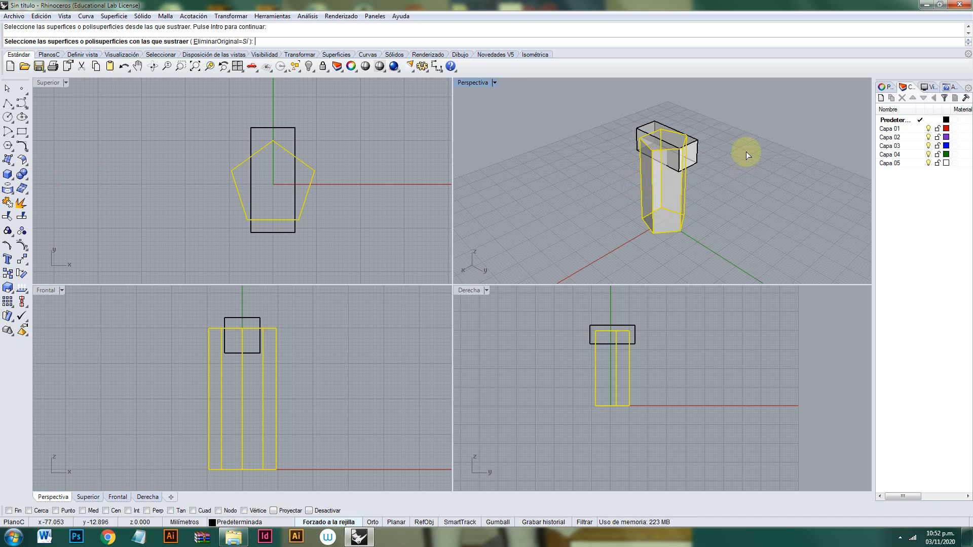
{"action": "left_click", "coordinate": [695, 147]}
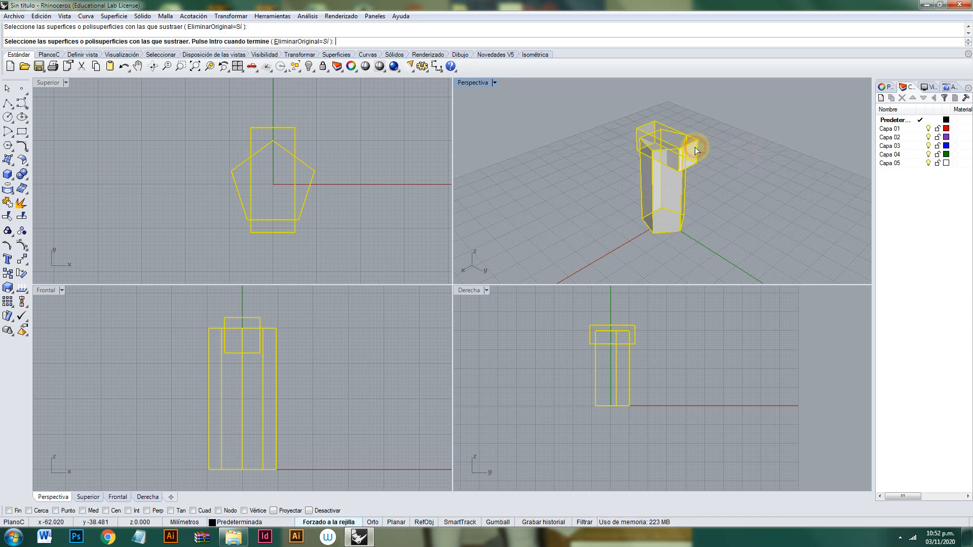
{"action": "key", "text": "Return"}
{"action": "scroll", "coordinate": [695, 148], "scroll_direction": "up", "scroll_amount": 5}
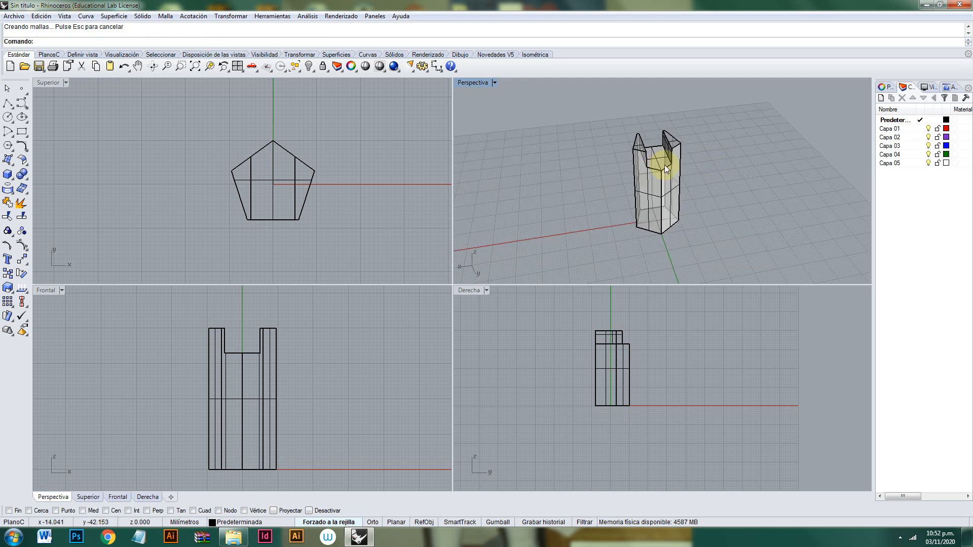
{"action": "scroll", "coordinate": [687, 162], "scroll_direction": "up", "scroll_amount": 4}
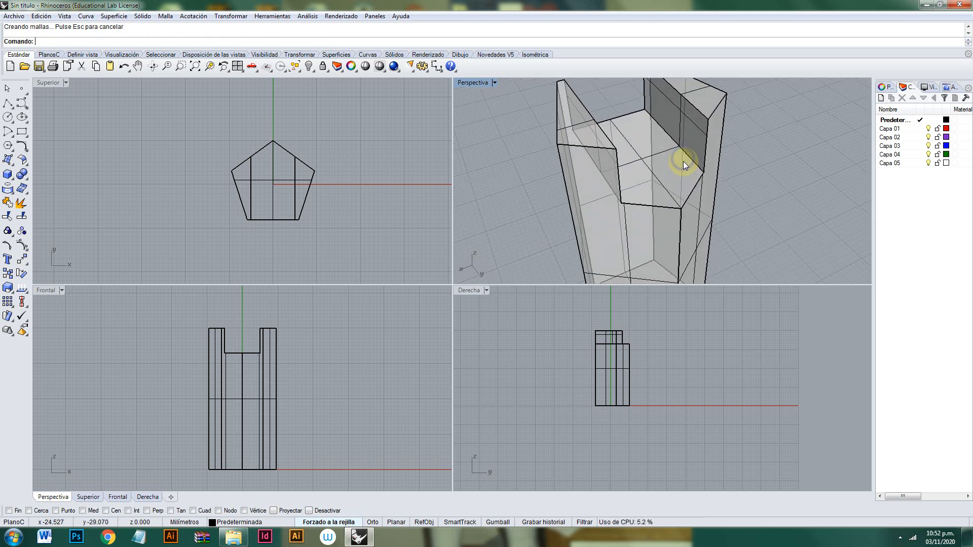
{"action": "scroll", "coordinate": [682, 154], "scroll_direction": "down", "scroll_amount": 4}
{"action": "right_click_drag", "start_coordinate": [682, 154], "coordinate": [677, 111]}
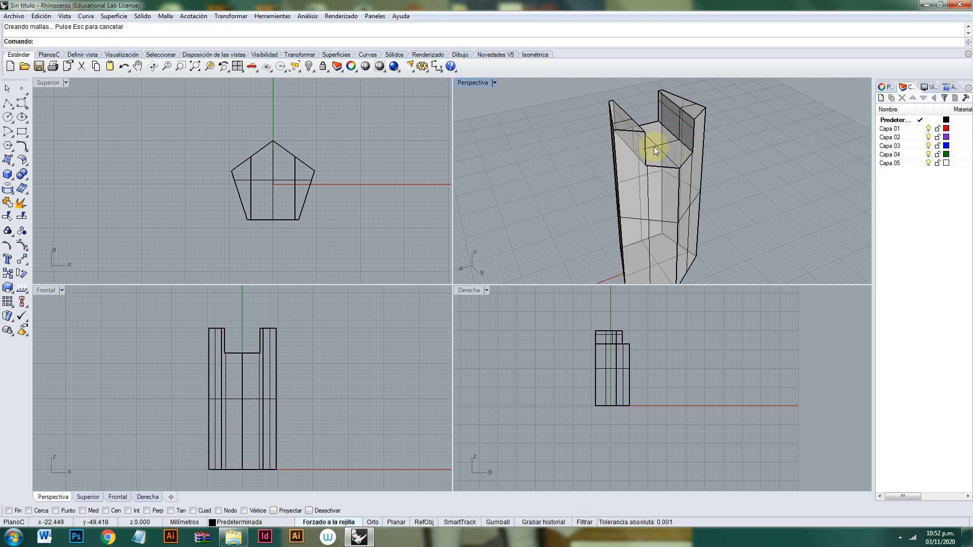
{"action": "mouse_move", "coordinate": [654, 150]}
{"action": "right_mouse_down"}
{"action": "mouse_move", "coordinate": [618, 126]}
{"action": "mouse_move", "coordinate": [657, 124]}
{"action": "mouse_move", "coordinate": [662, 140]}
{"action": "right_mouse_up"}
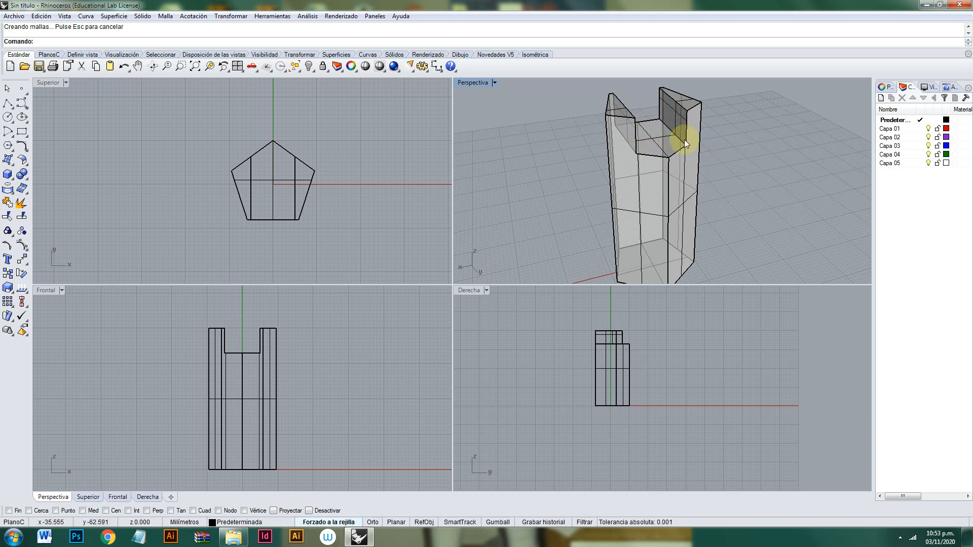
Create a solid cylinder of about 4.5 mm radius crossing the prism front to back at 20 mm height, extending 13 mm to both sides.
{"action": "left_click", "coordinate": [11, 178]}
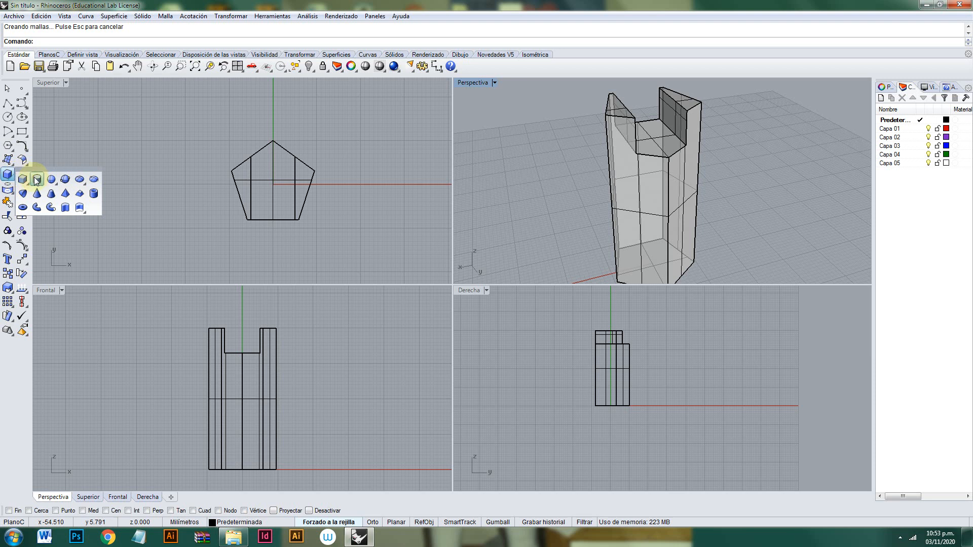
{"action": "left_click", "coordinate": [37, 179]}
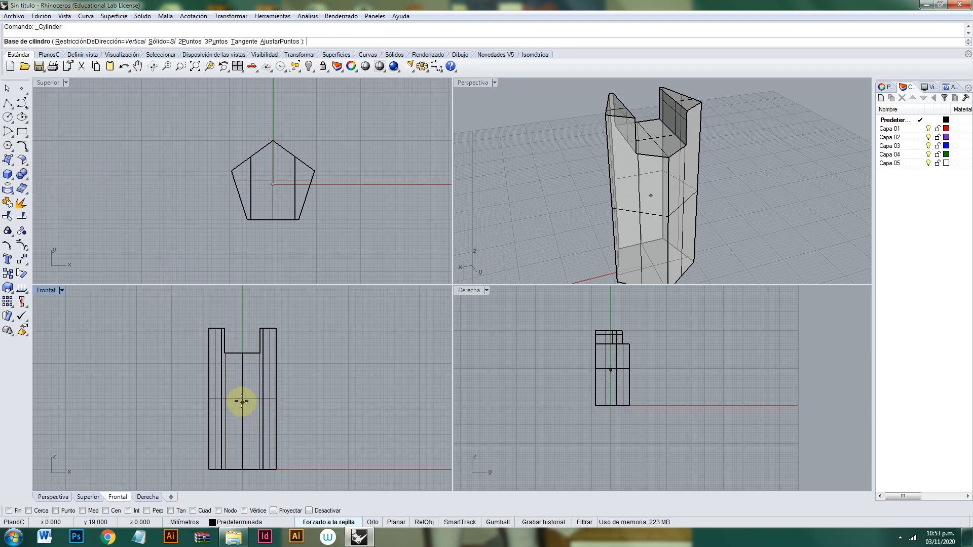
{"action": "left_click", "coordinate": [242, 399]}
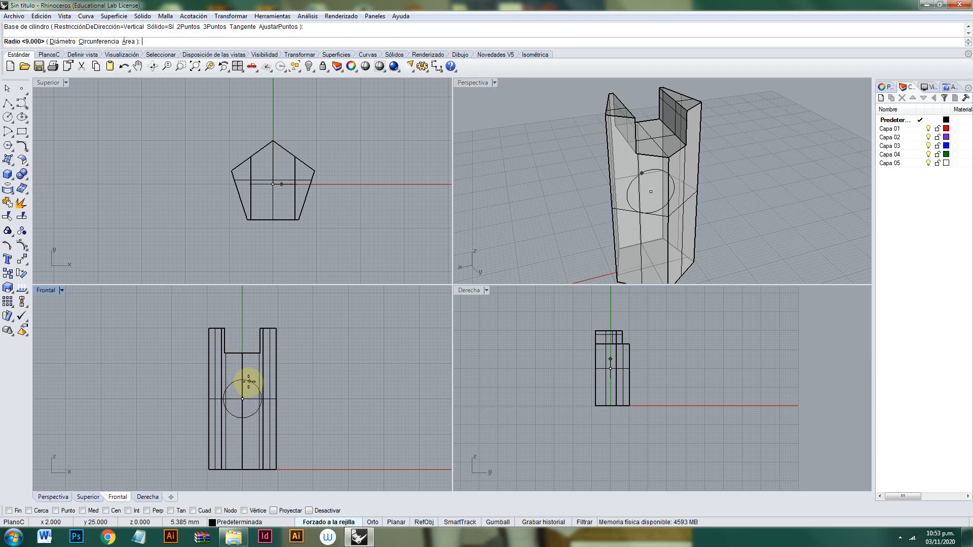
{"action": "left_click", "coordinate": [246, 385]}
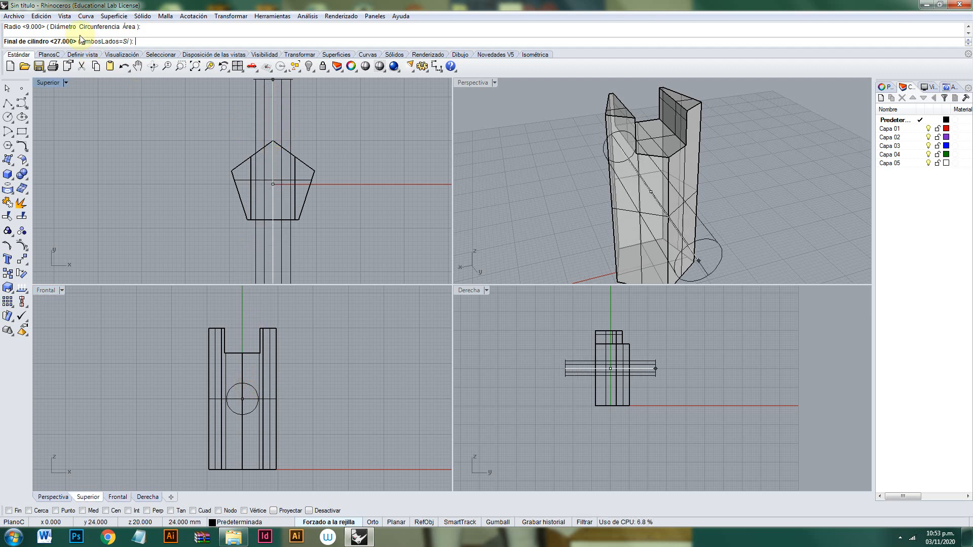
{"action": "left_click", "coordinate": [273, 126]}
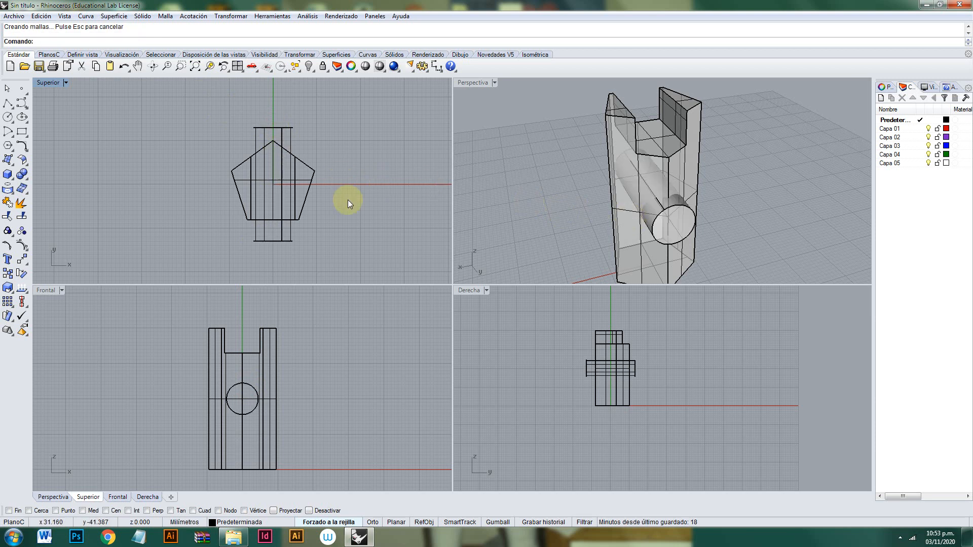
Subtract the cylinder from the notched prism with a Boolean difference and inspect the hole.
{"action": "left_click", "coordinate": [27, 181]}
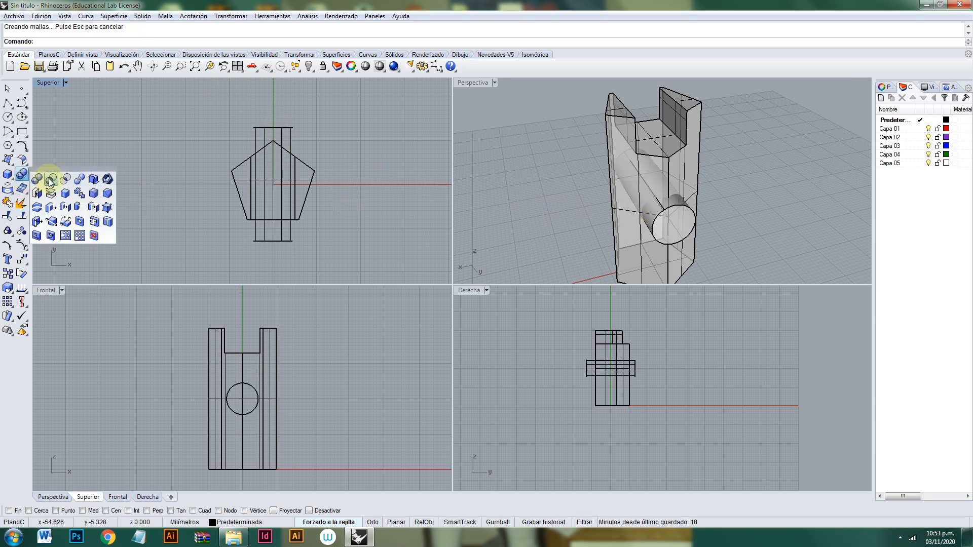
{"action": "left_click", "coordinate": [50, 180]}
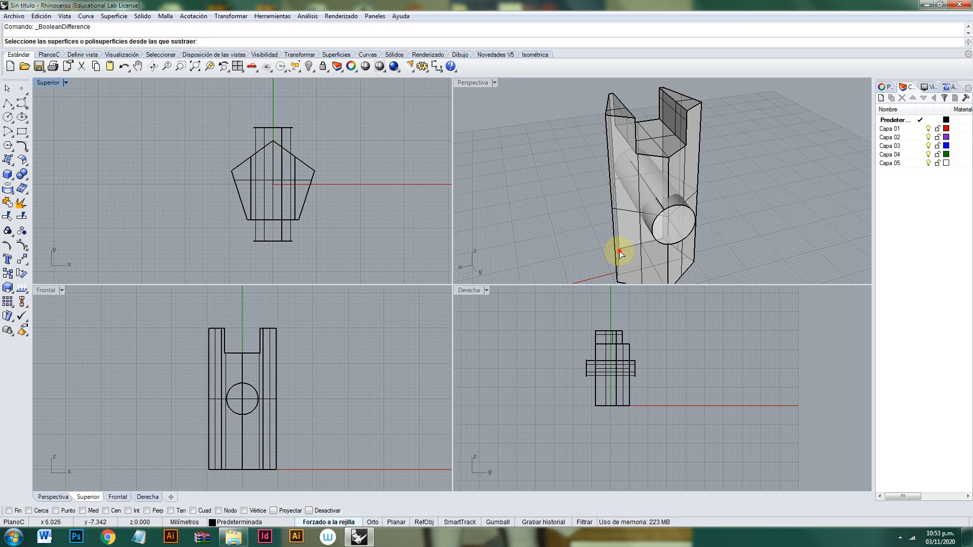
{"action": "left_click", "coordinate": [619, 251]}
{"action": "key", "text": "Return"}
{"action": "left_click", "coordinate": [655, 222]}
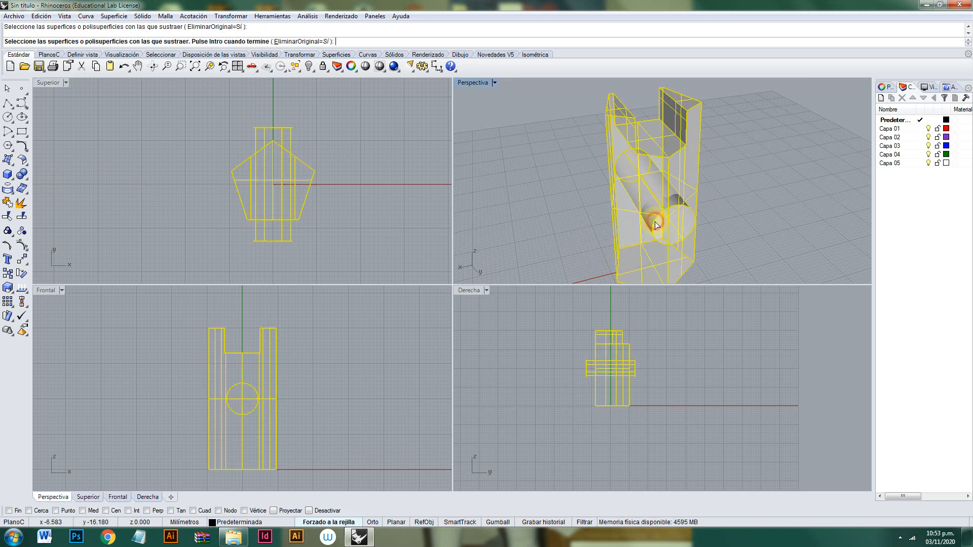
{"action": "key", "text": "Return"}
{"action": "mouse_move", "coordinate": [708, 217]}
{"action": "right_mouse_down"}
{"action": "mouse_move", "coordinate": [690, 169]}
{"action": "mouse_move", "coordinate": [716, 160]}
{"action": "mouse_move", "coordinate": [747, 202]}
{"action": "mouse_move", "coordinate": [737, 217]}
{"action": "mouse_move", "coordinate": [614, 178]}
{"action": "mouse_move", "coordinate": [713, 191]}
{"action": "mouse_move", "coordinate": [712, 206]}
{"action": "right_mouse_up"}
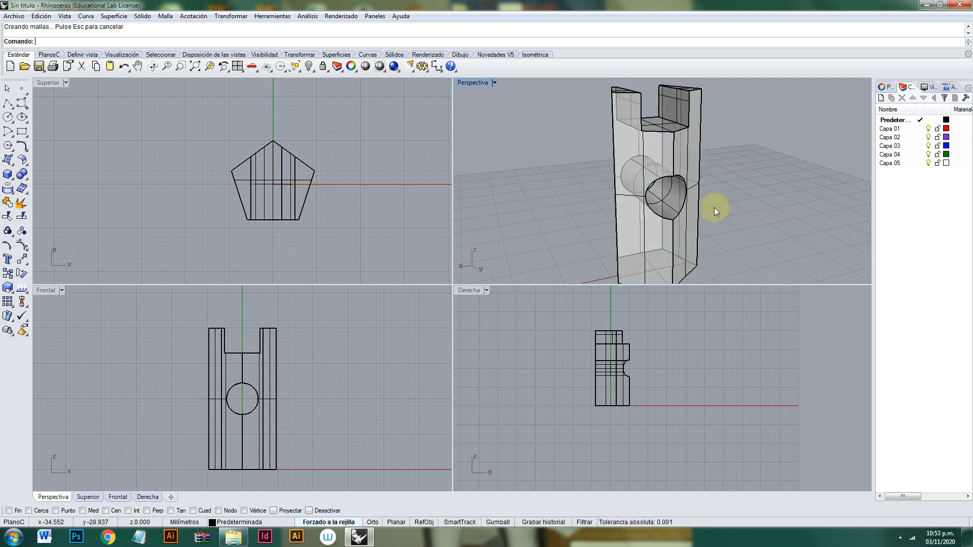
{"action": "scroll", "coordinate": [710, 212], "scroll_direction": "down", "scroll_amount": 3}
Undo both Boolean differences and the cylinder, going back to the overlapping box and pentagonal prism.
{"action": "key", "text": "ctrl+z"}
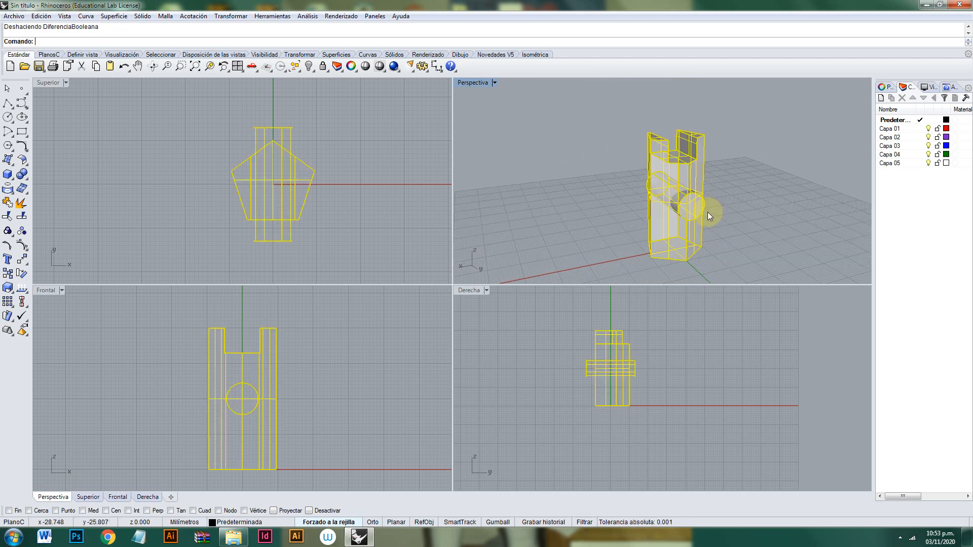
{"action": "left_click", "coordinate": [722, 207]}
{"action": "key", "text": "ctrl+z"}
{"action": "key", "text": "ctrl+z"}
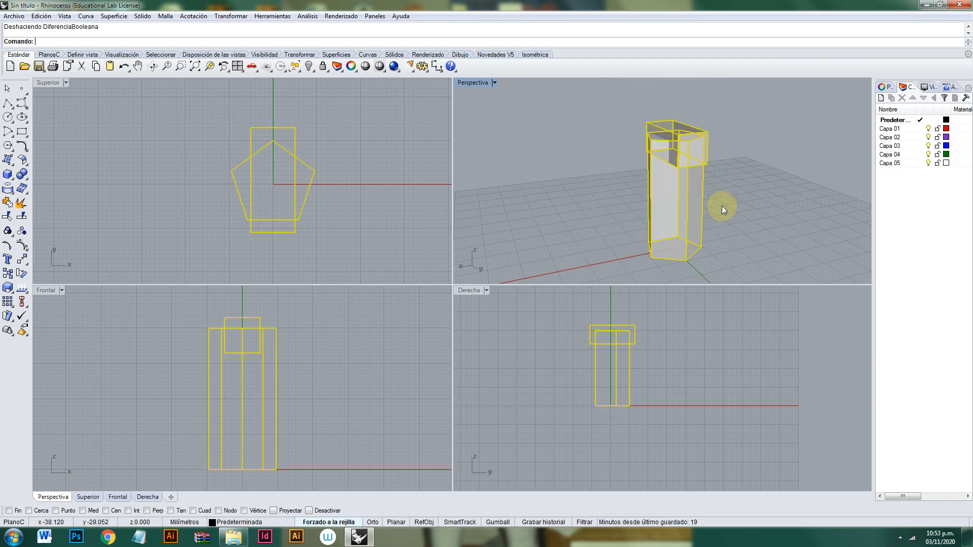
{"action": "left_click", "coordinate": [728, 193]}
{"action": "right_click_drag", "start_coordinate": [686, 159], "coordinate": [685, 181]}
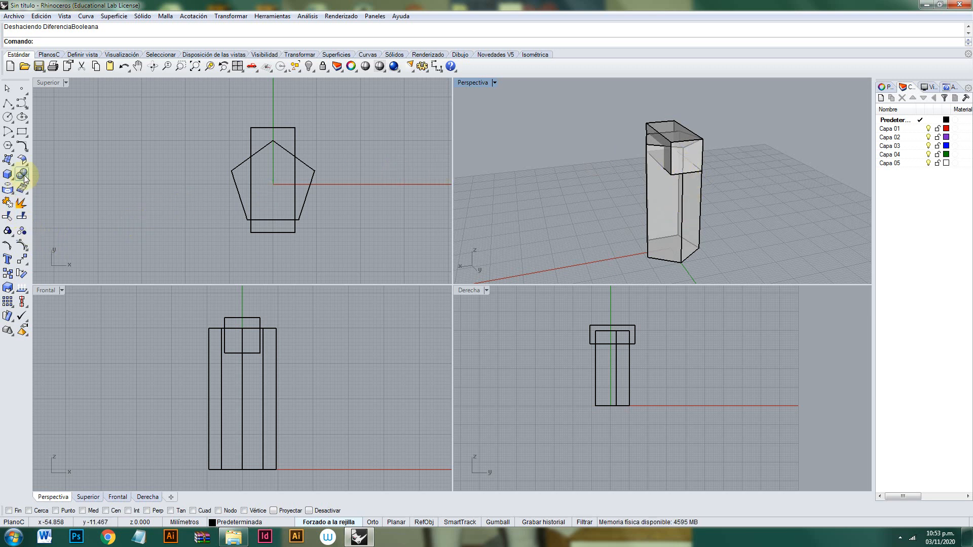
Split the pentagonal prism using the box as the cutting object.
{"action": "left_click", "coordinate": [22, 218]}
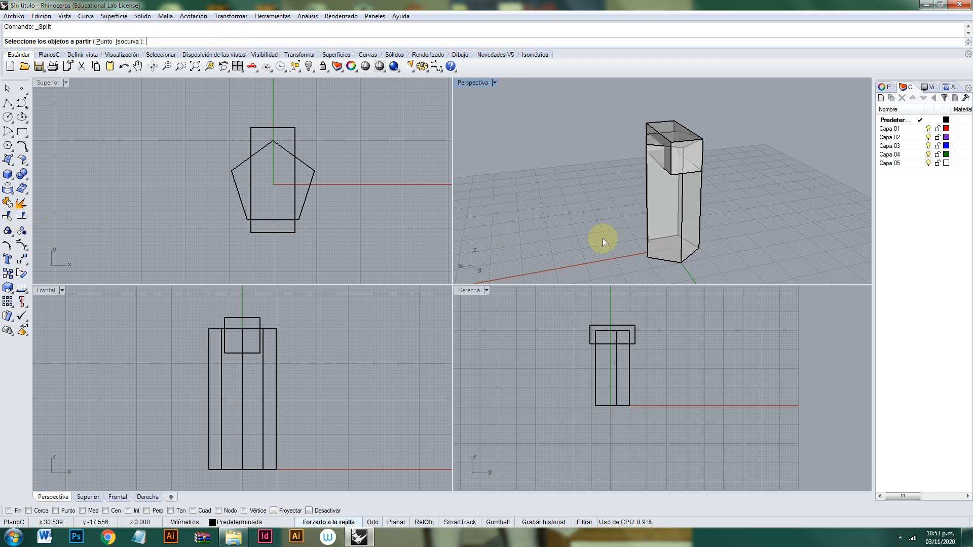
{"action": "left_click", "coordinate": [682, 234]}
{"action": "key", "text": "Return"}
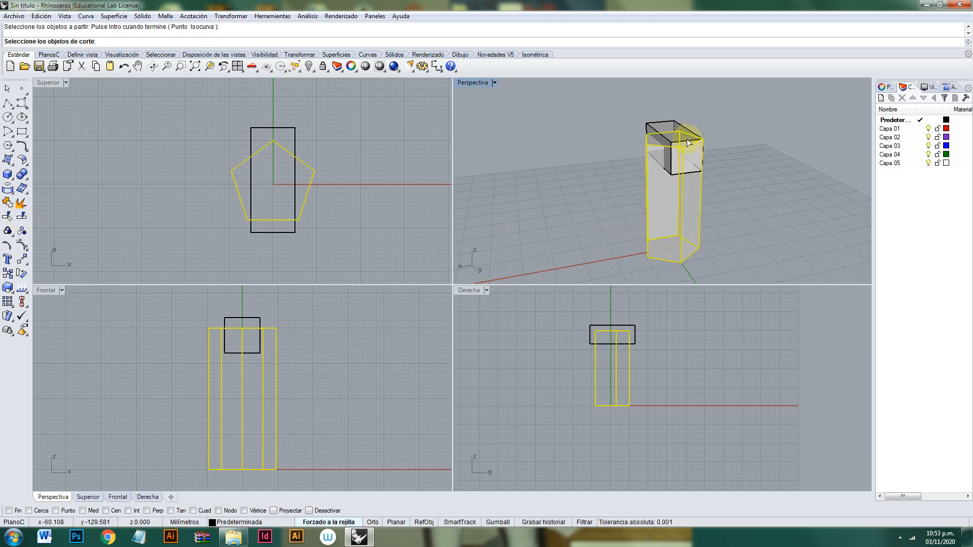
{"action": "left_click", "coordinate": [687, 146]}
{"action": "key", "text": "Return"}
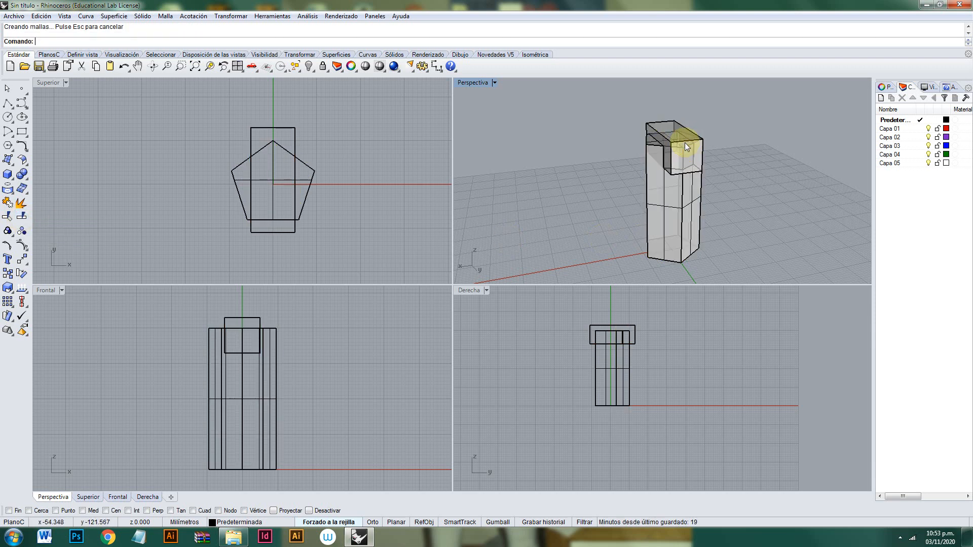
Delete the box and the piece split off at the prism's upper end, and inspect the open notch.
{"action": "left_click", "coordinate": [700, 154]}
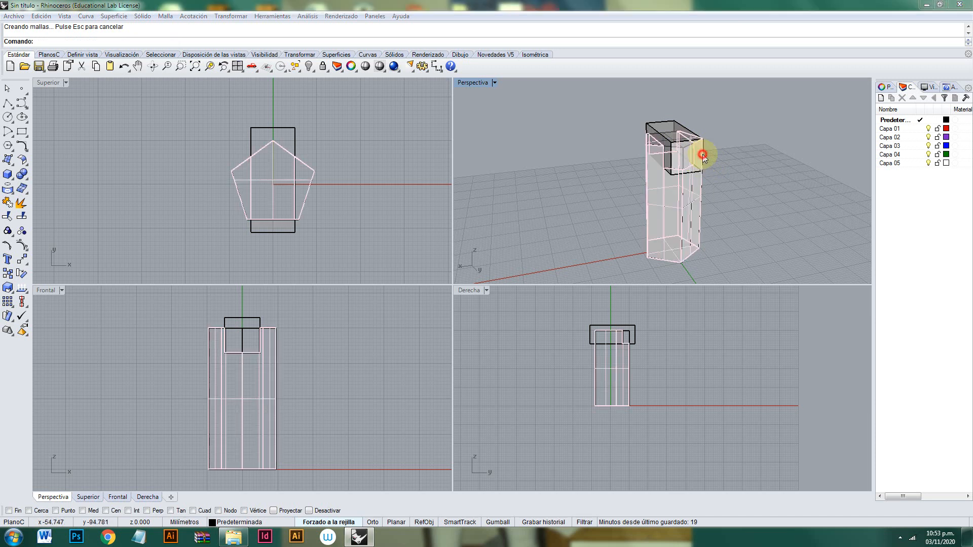
{"action": "left_click", "coordinate": [675, 124]}
{"action": "key", "text": "Delete"}
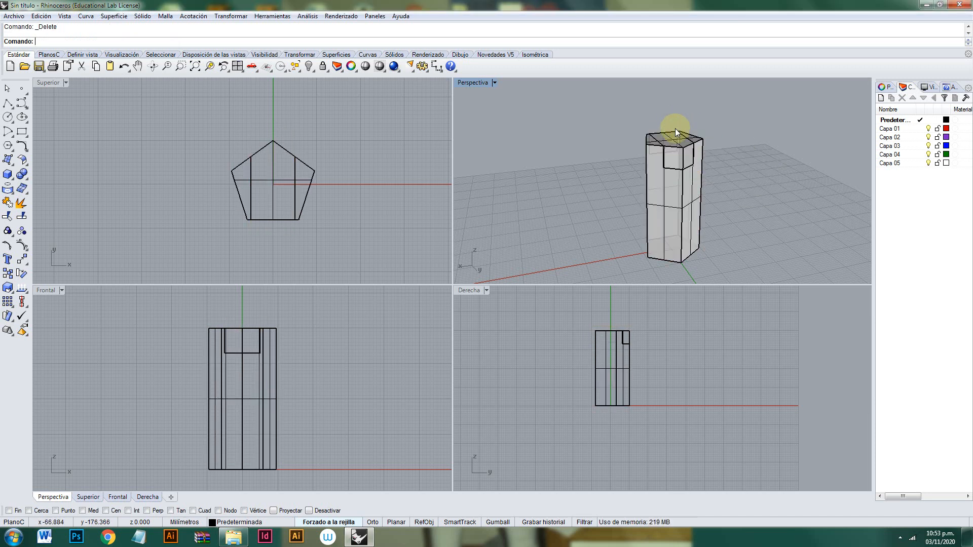
{"action": "right_click_drag", "start_coordinate": [669, 153], "coordinate": [699, 211]}
{"action": "scroll", "coordinate": [699, 208], "scroll_direction": "up", "scroll_amount": 8}
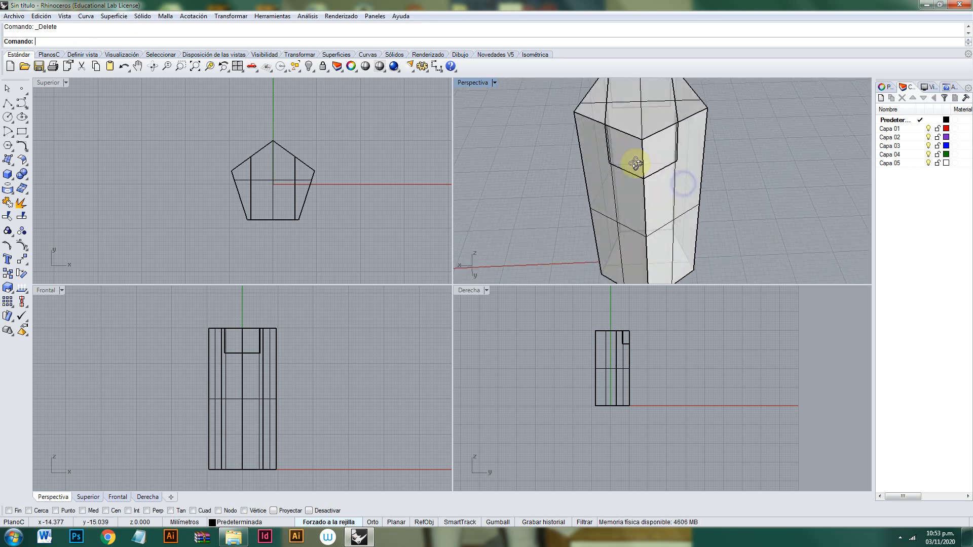
{"action": "left_click", "coordinate": [631, 126]}
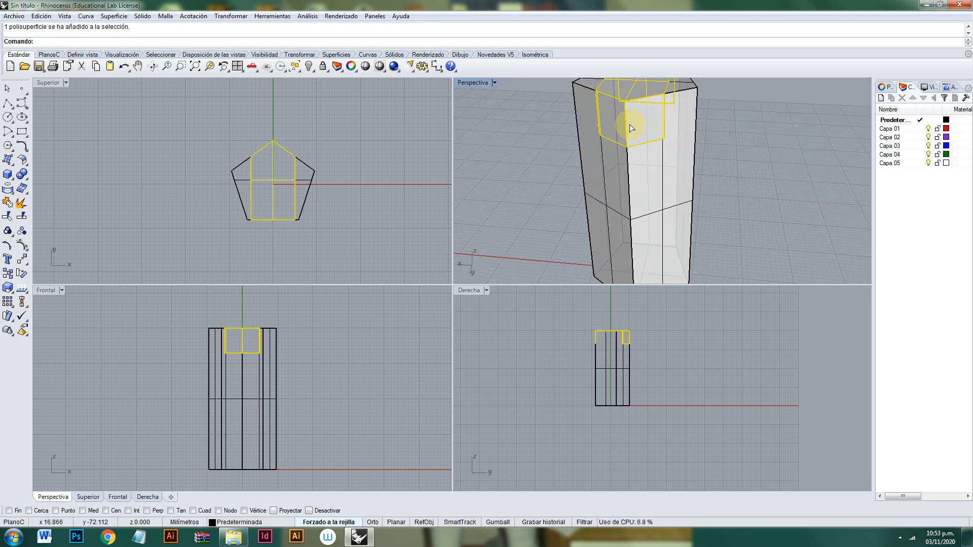
{"action": "key", "text": "Delete"}
{"action": "scroll", "coordinate": [678, 131], "scroll_direction": "down", "scroll_amount": 4}
{"action": "right_click_drag", "start_coordinate": [680, 132], "coordinate": [670, 172]}
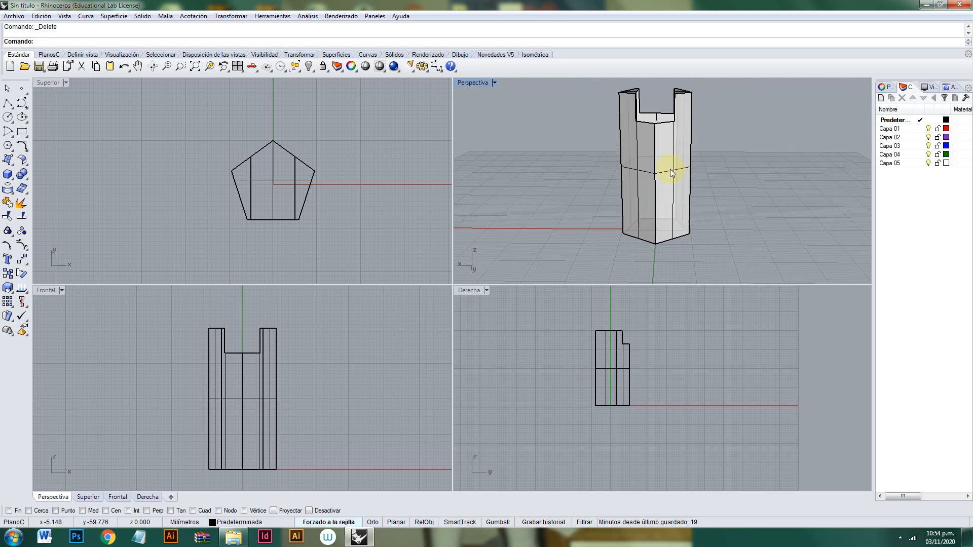
Create a solid cylinder of 5 mm radius crossing the notched prism front to back at 20 mm height, extending 13 mm to both sides.
{"action": "left_click", "coordinate": [8, 174]}
{"action": "left_click", "coordinate": [36, 178]}
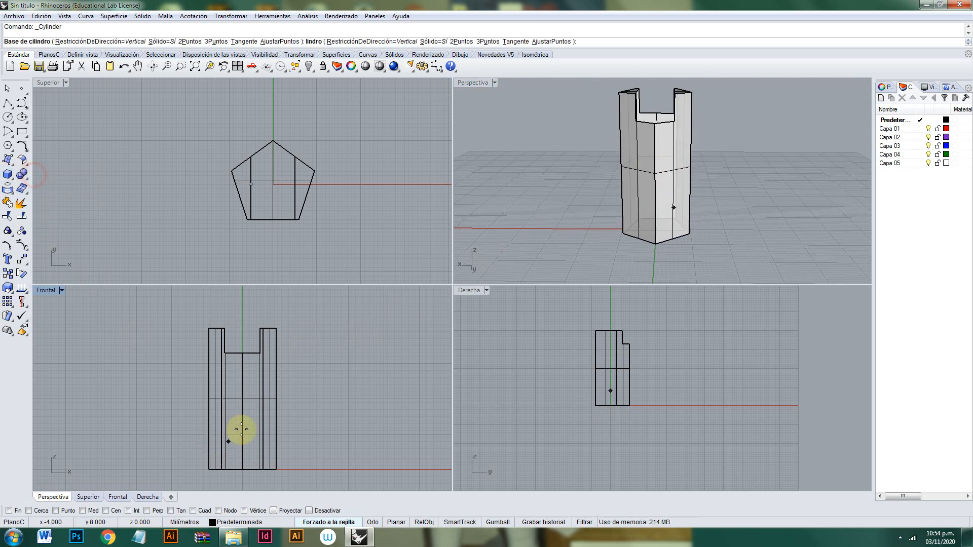
{"action": "left_click", "coordinate": [242, 399]}
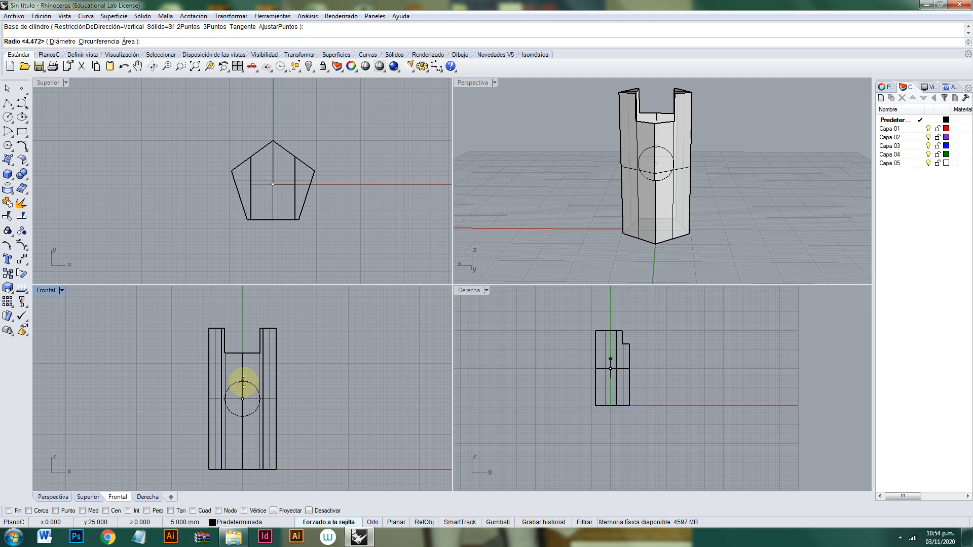
{"action": "left_click", "coordinate": [243, 382]}
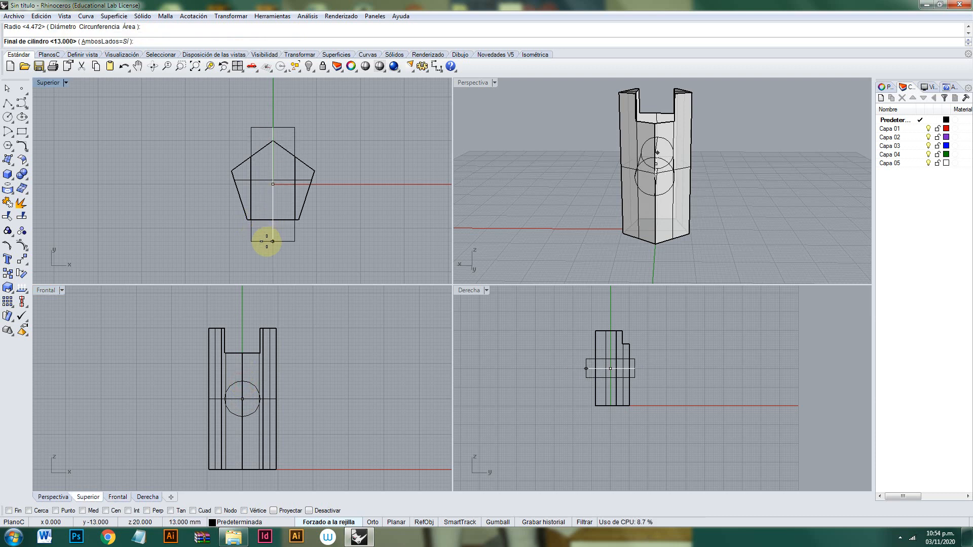
{"action": "left_click", "coordinate": [266, 241]}
{"action": "right_click_drag", "start_coordinate": [625, 246], "coordinate": [750, 183]}
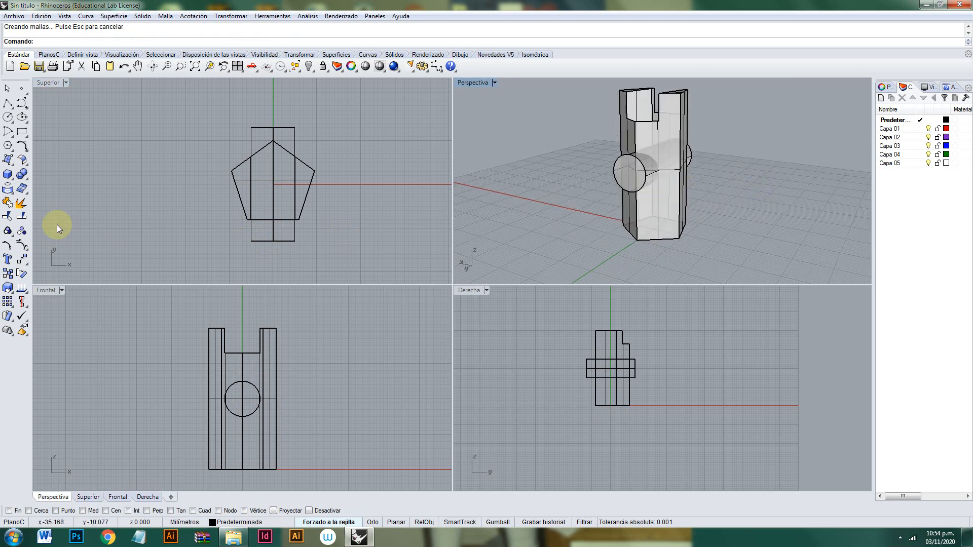
Split the notched pentagonal prism using the crossing cylinder as the cutting object.
{"action": "left_click", "coordinate": [21, 216]}
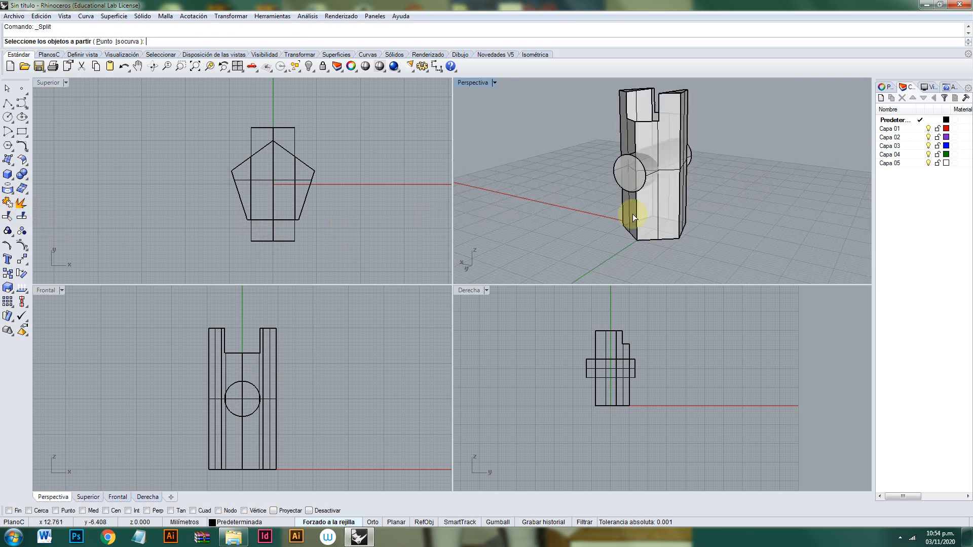
{"action": "left_click", "coordinate": [668, 221]}
{"action": "right_click", "coordinate": [605, 175]}
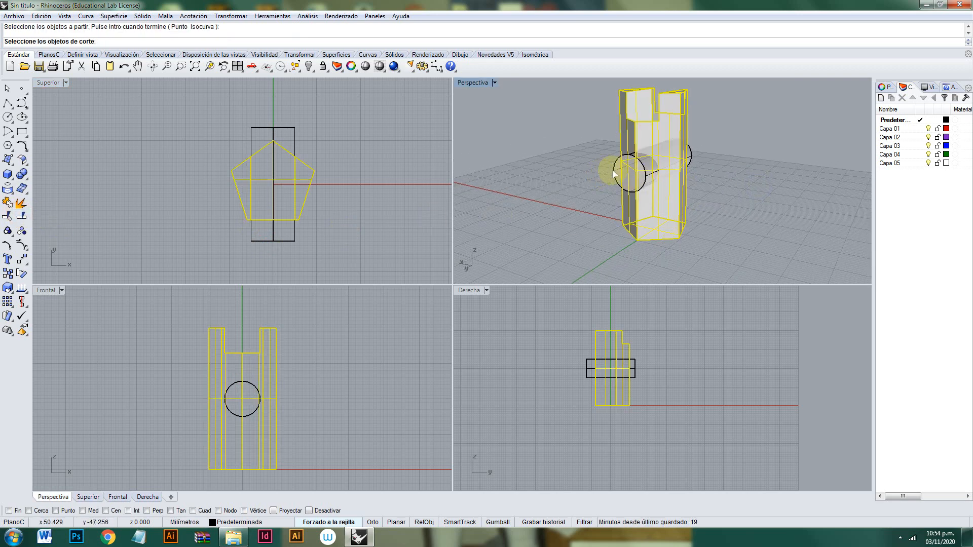
{"action": "left_click", "coordinate": [613, 170]}
{"action": "right_click", "coordinate": [616, 182]}
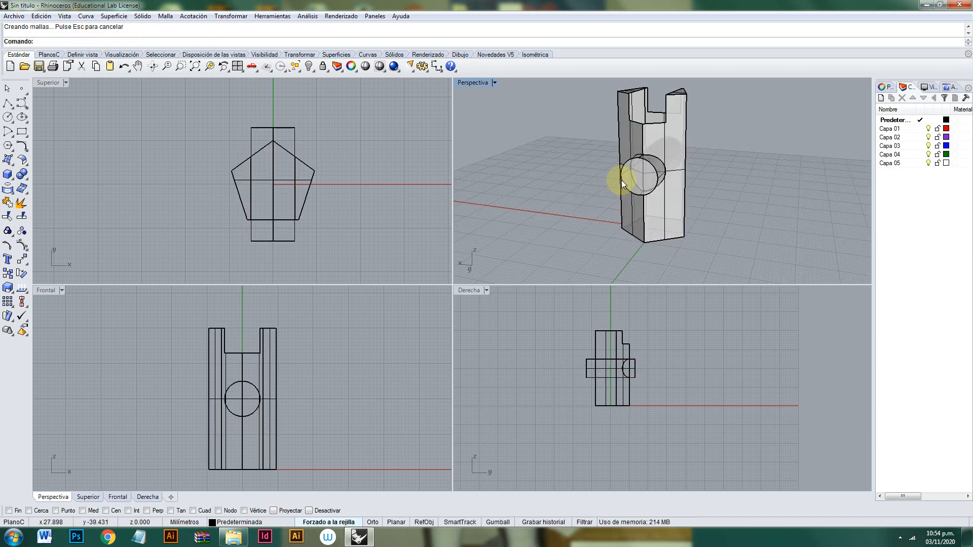
Delete the cylinder and the round piece split off at the prism's front corner.
{"action": "left_click", "coordinate": [622, 178]}
{"action": "key", "text": "Delete"}
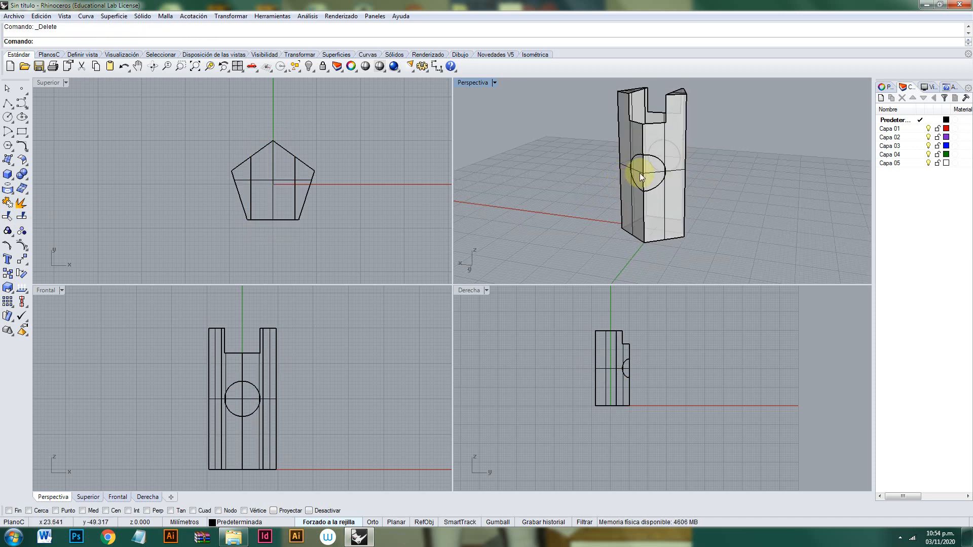
{"action": "left_click", "coordinate": [644, 175]}
{"action": "key", "text": "Delete"}
{"action": "right_click_drag", "start_coordinate": [647, 174], "coordinate": [685, 172]}
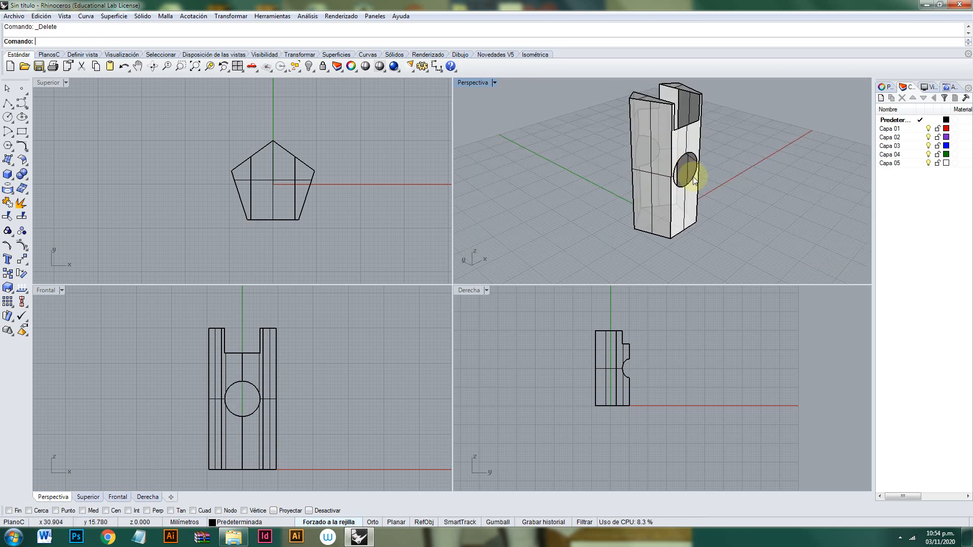
Examine the prism's circular cut, interior and base from several angles, selecting the body to check it.
{"action": "scroll", "coordinate": [684, 173], "scroll_direction": "up", "scroll_amount": 3}
{"action": "scroll", "coordinate": [686, 172], "scroll_direction": "up", "scroll_amount": 4}
{"action": "scroll", "coordinate": [686, 172], "scroll_direction": "down", "scroll_amount": 2}
{"action": "right_click_drag", "start_coordinate": [686, 173], "coordinate": [672, 239]}
{"action": "scroll", "coordinate": [693, 208], "scroll_direction": "down", "scroll_amount": 5}
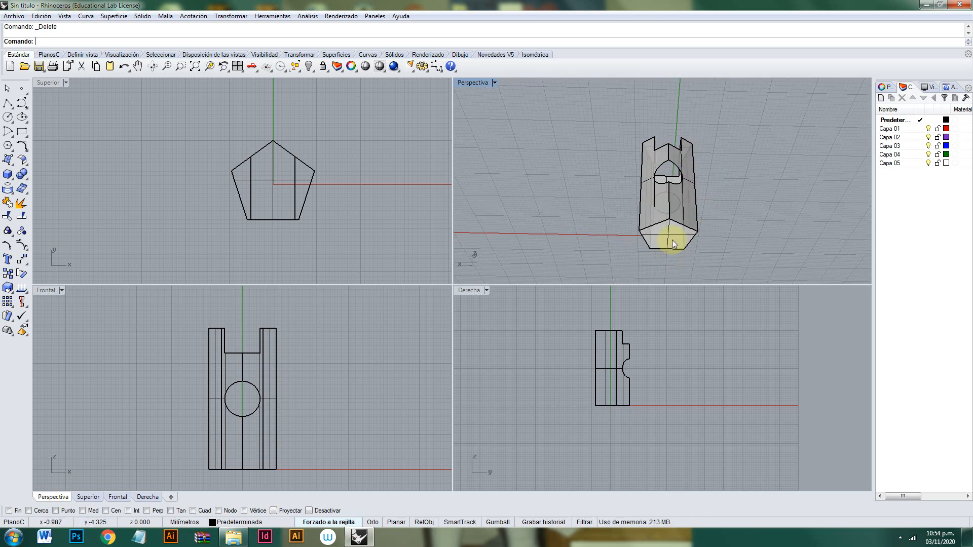
{"action": "left_click", "coordinate": [675, 232]}
{"action": "left_click", "coordinate": [720, 185]}
{"action": "right_click_drag", "start_coordinate": [721, 186], "coordinate": [707, 205]}
{"action": "mouse_move", "coordinate": [697, 157]}
{"action": "right_mouse_down"}
{"action": "mouse_move", "coordinate": [712, 139]}
{"action": "mouse_move", "coordinate": [626, 130]}
{"action": "mouse_move", "coordinate": [632, 140]}
{"action": "mouse_move", "coordinate": [703, 152]}
{"action": "right_mouse_up"}
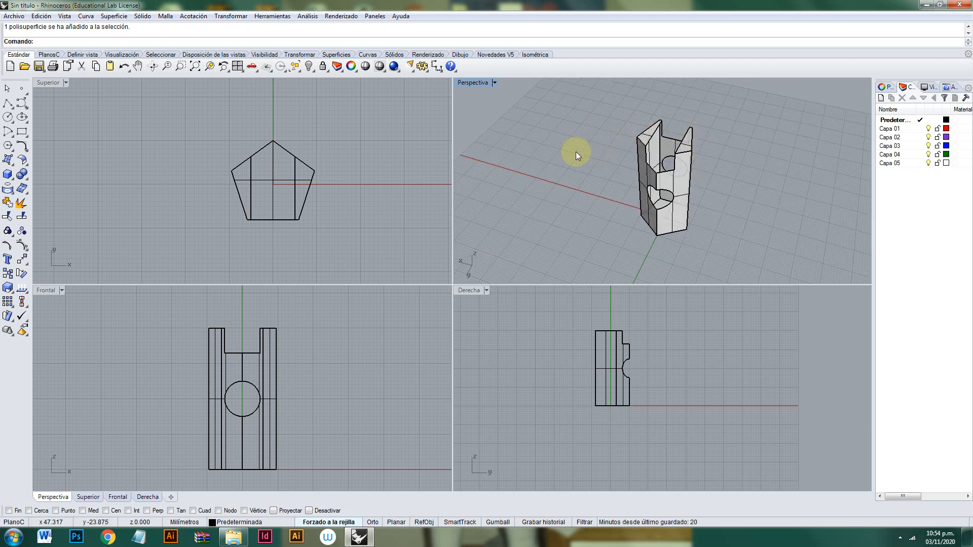
Open the list of solid creation and editing commands.
{"action": "left_click", "coordinate": [143, 17]}
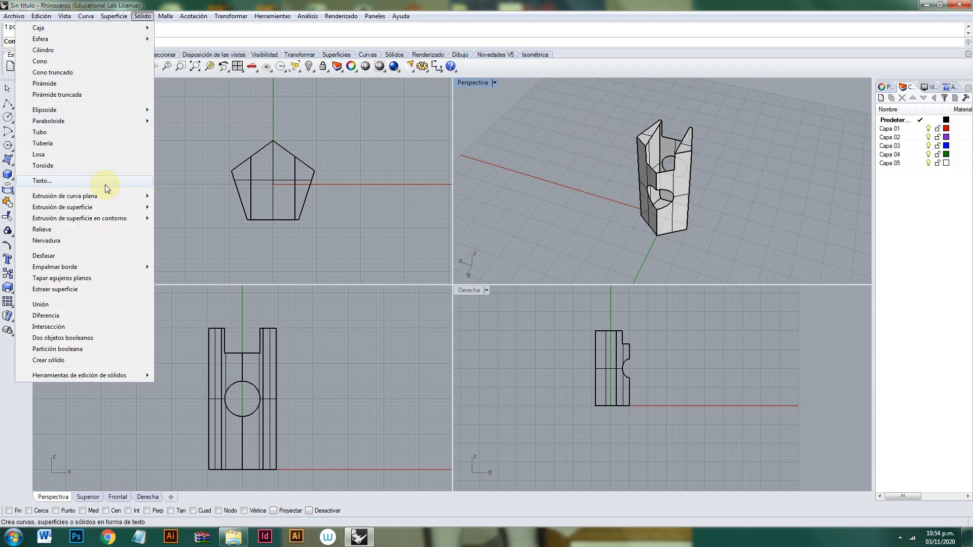
Extrude the top edge of the pentagonal prism's left slanted side face straight up 30 mm as an open surface.
{"action": "mouse_move", "coordinate": [103, 202]}
{"action": "mouse_move", "coordinate": [118, 15]}
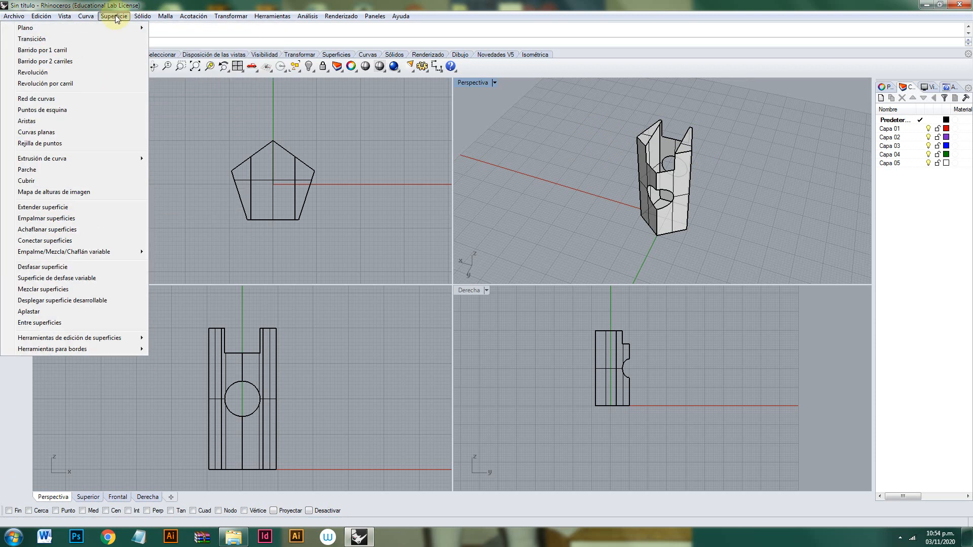
{"action": "mouse_move", "coordinate": [107, 160]}
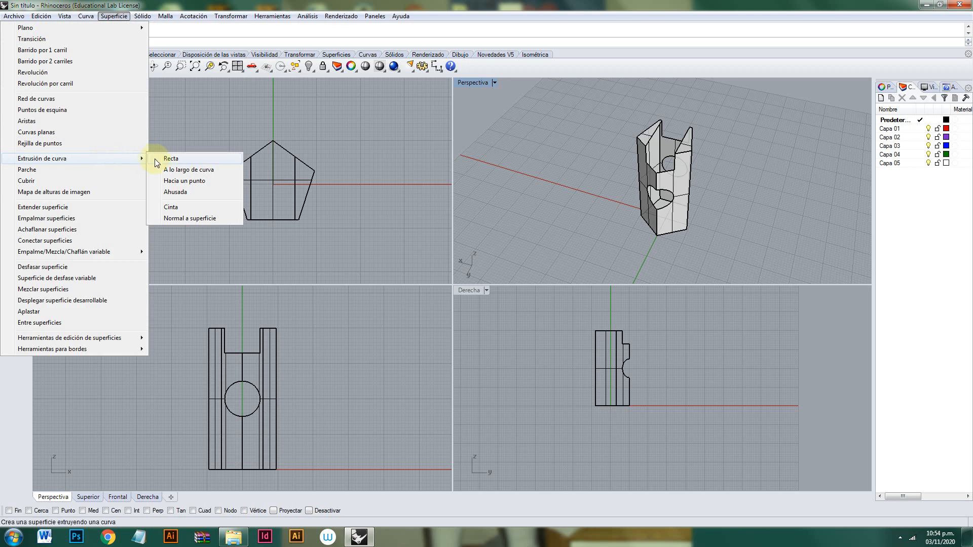
{"action": "left_click", "coordinate": [169, 159]}
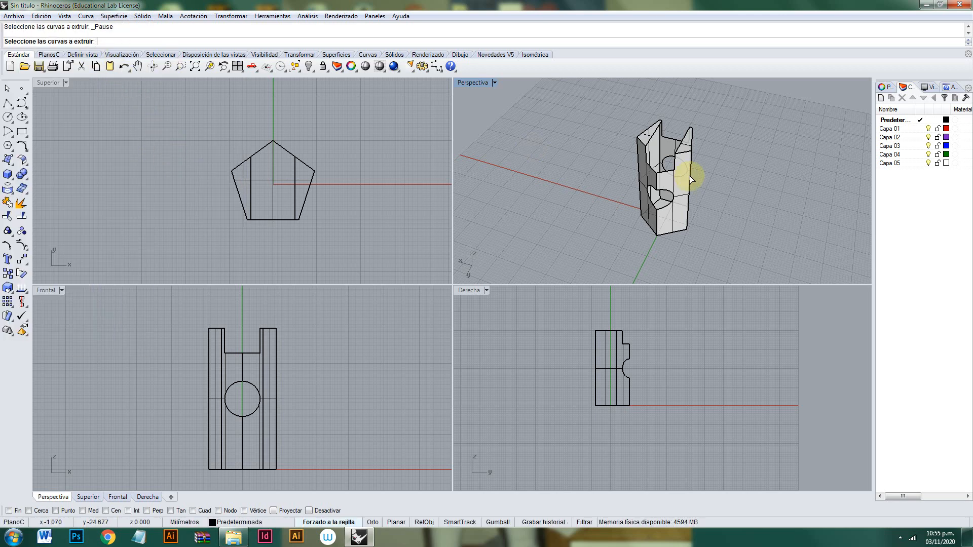
{"action": "scroll", "coordinate": [694, 163], "scroll_direction": "down", "scroll_amount": 2}
{"action": "scroll", "coordinate": [693, 163], "scroll_direction": "up", "scroll_amount": 5}
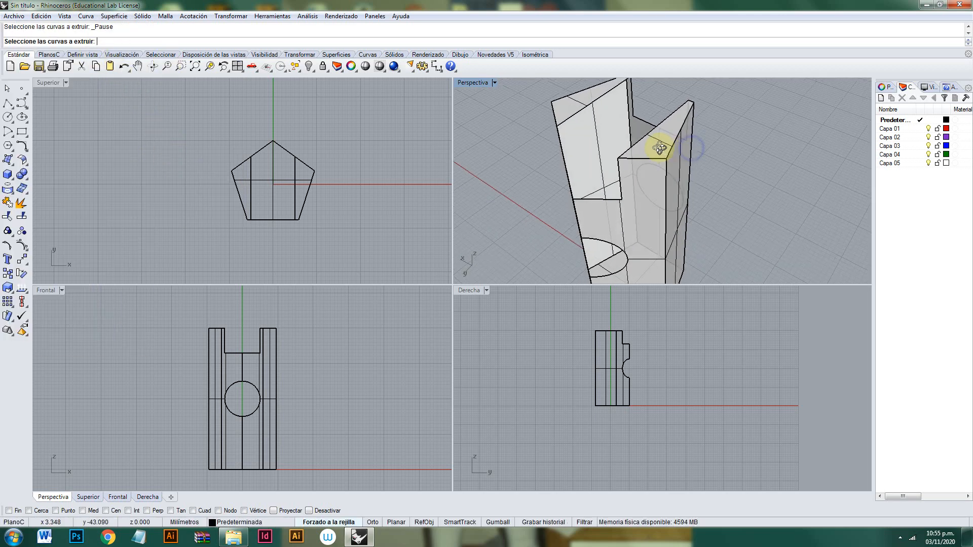
{"action": "left_click", "coordinate": [675, 136]}
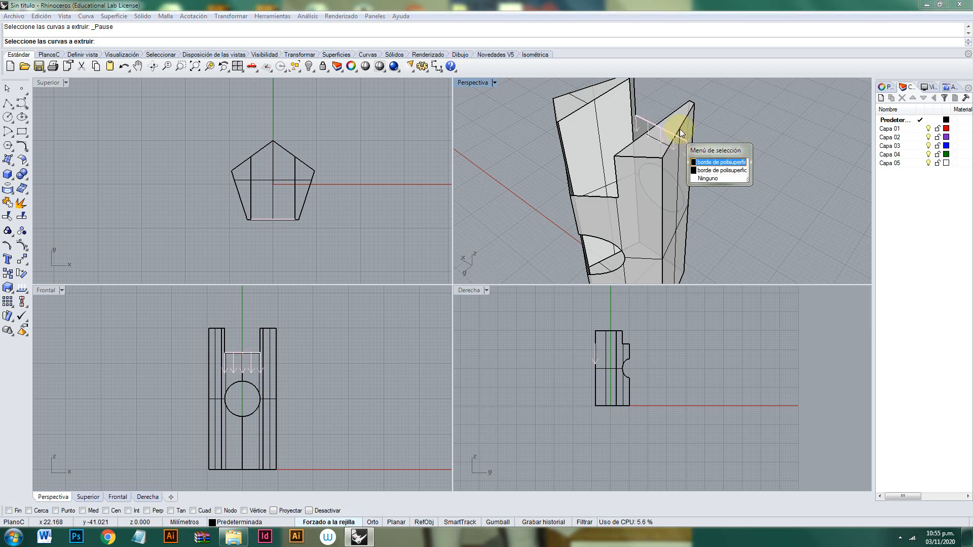
{"action": "left_click", "coordinate": [707, 171]}
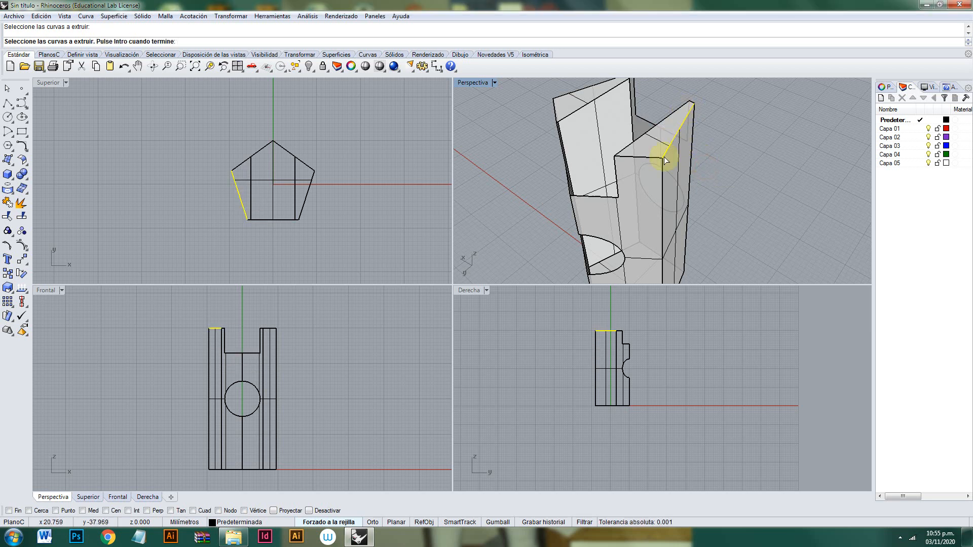
{"action": "key", "text": "Return"}
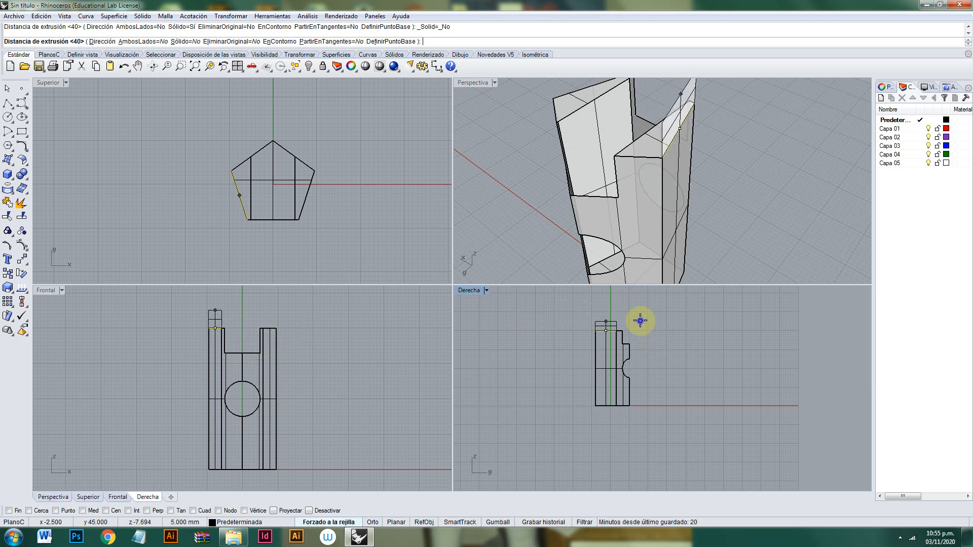
{"action": "right_click_drag", "start_coordinate": [640, 321], "coordinate": [646, 335]}
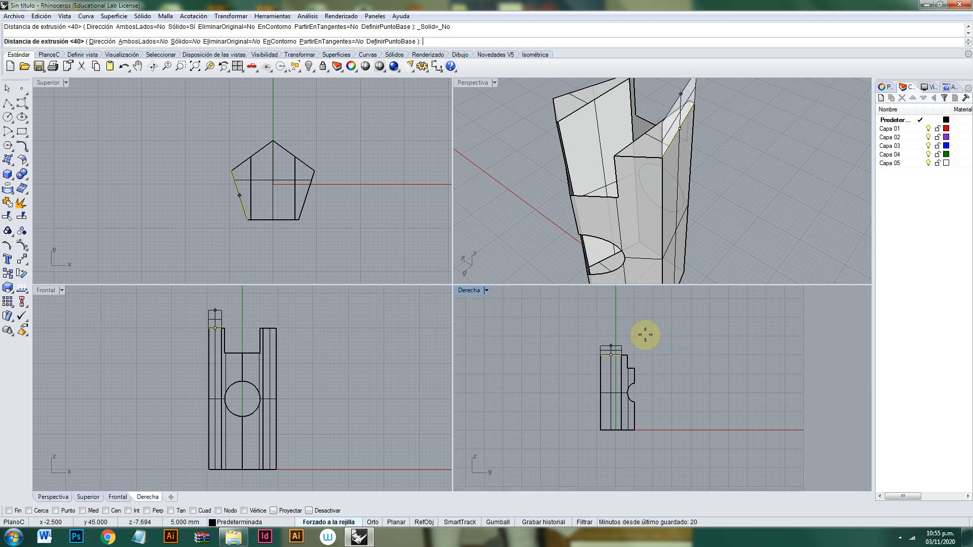
{"action": "left_click", "coordinate": [614, 301]}
{"action": "scroll", "coordinate": [701, 215], "scroll_direction": "down", "scroll_amount": 4}
{"action": "right_click_drag", "start_coordinate": [702, 213], "coordinate": [614, 250]}
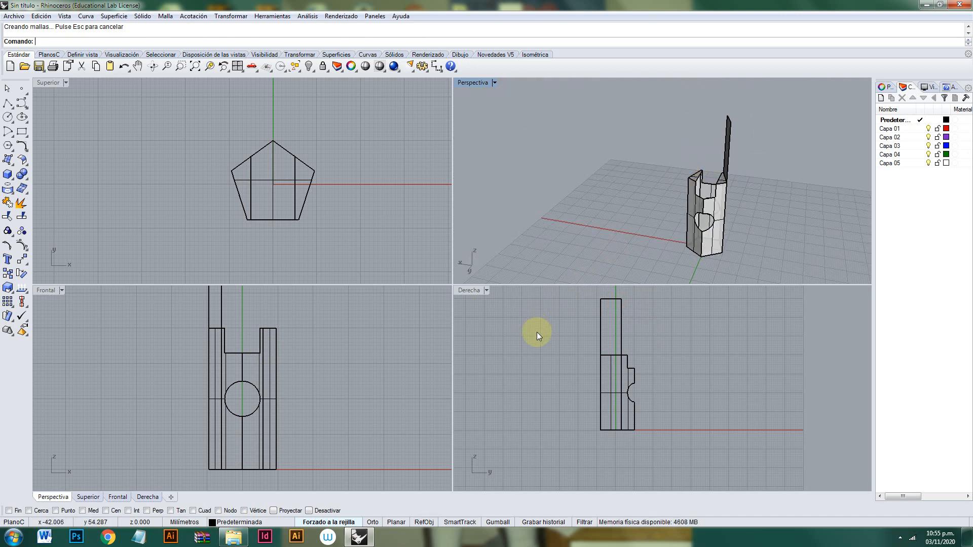
Bend the extruded strip outward from the prism into a downward-curling arch, with the spine running from its base to its top.
{"action": "scroll", "coordinate": [394, 350], "scroll_direction": "down", "scroll_amount": 4}
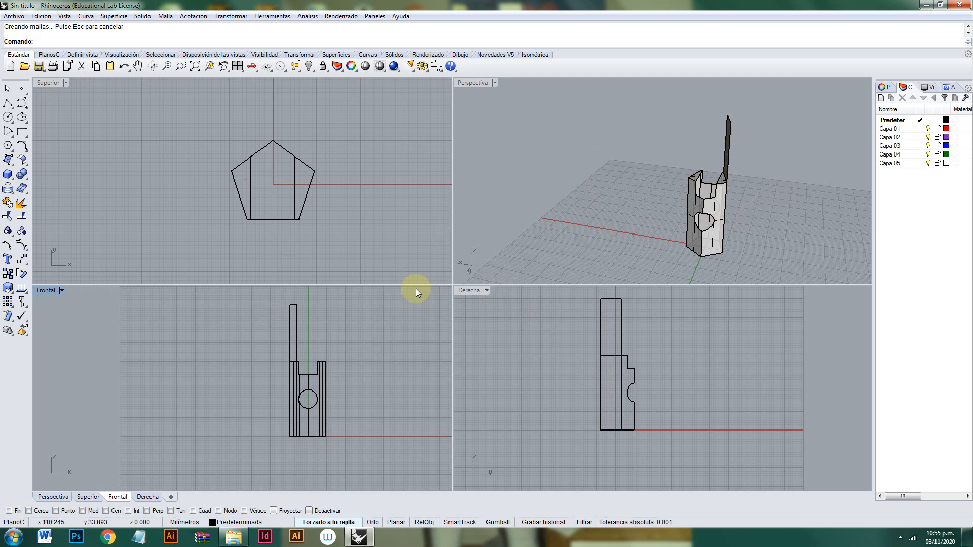
{"action": "left_click", "coordinate": [295, 328]}
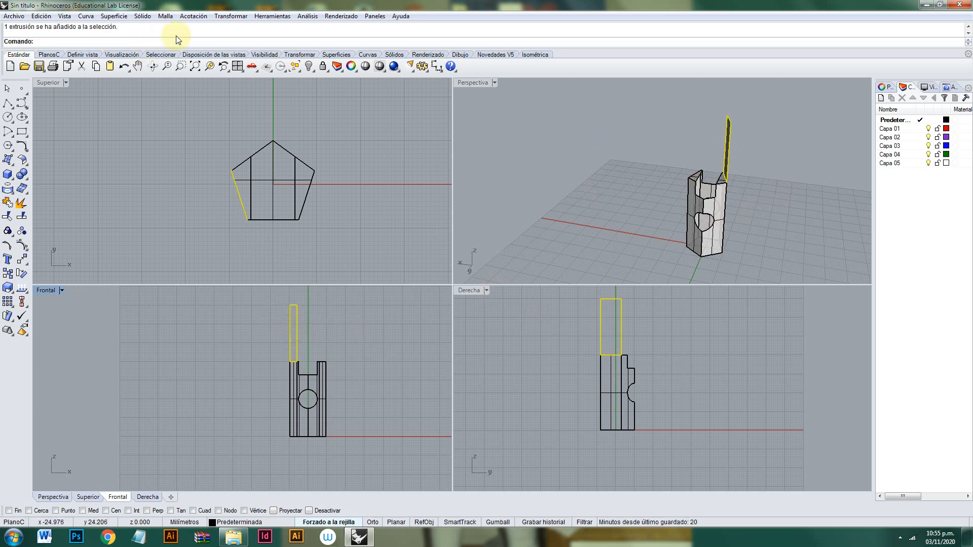
{"action": "left_click", "coordinate": [238, 16]}
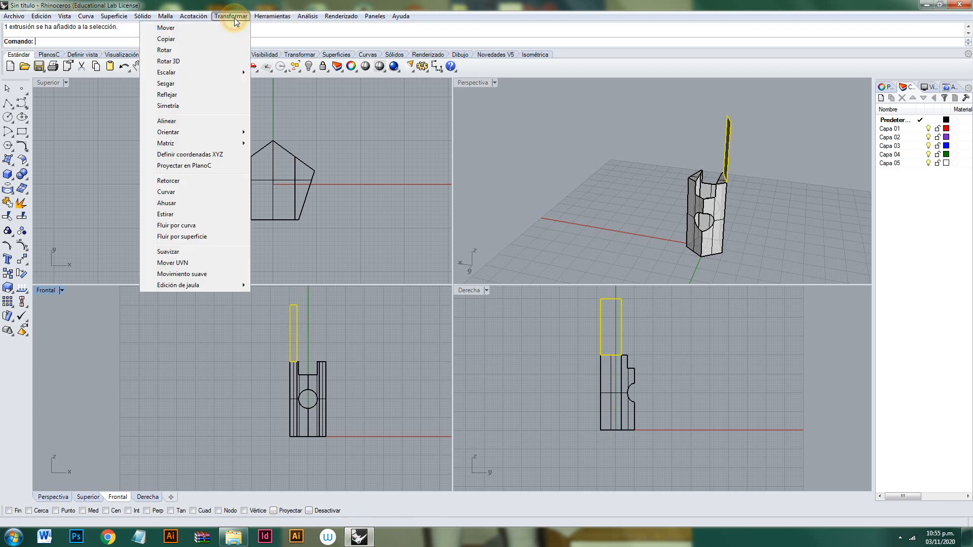
{"action": "mouse_move", "coordinate": [203, 137]}
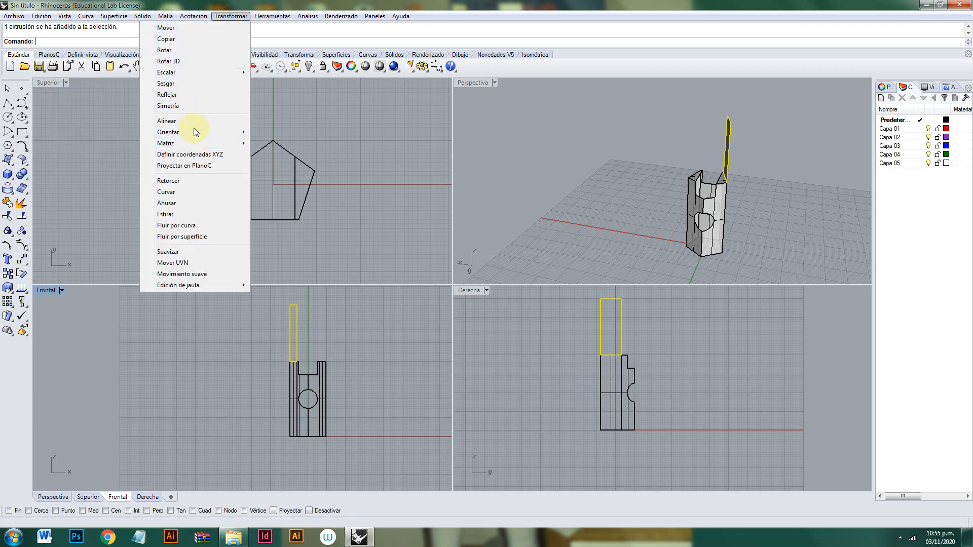
{"action": "left_click", "coordinate": [166, 192]}
{"action": "scroll", "coordinate": [291, 361], "scroll_direction": "up", "scroll_amount": 5}
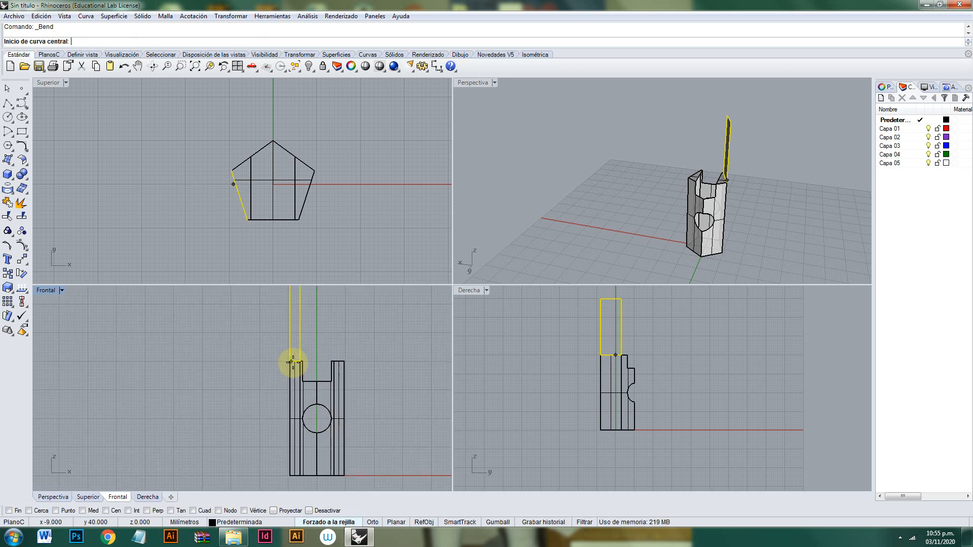
{"action": "right_click_drag", "start_coordinate": [297, 359], "coordinate": [296, 431]}
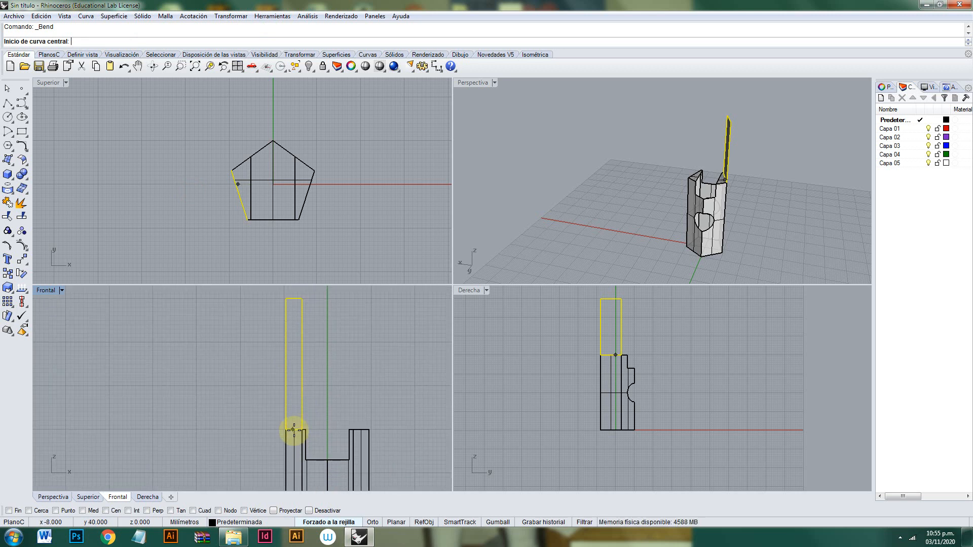
{"action": "left_click", "coordinate": [293, 430]}
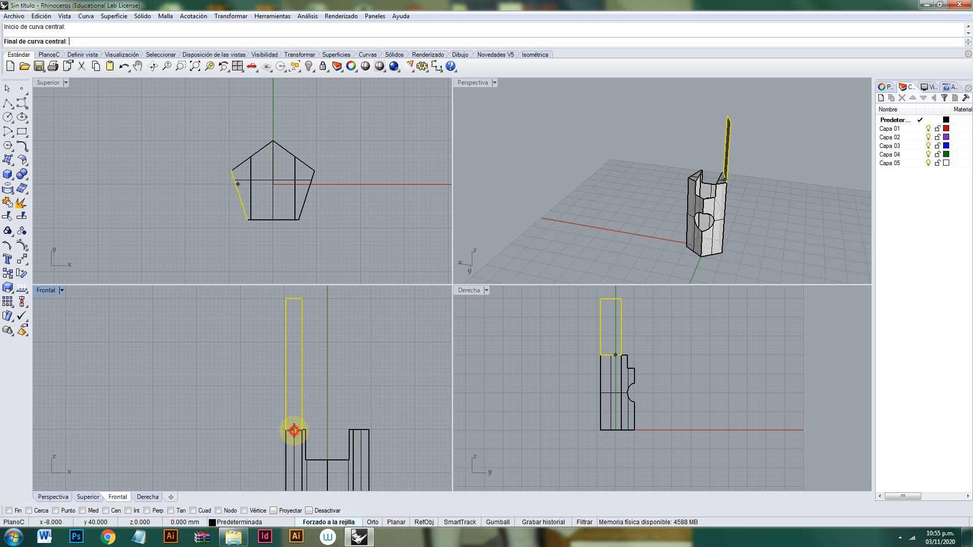
{"action": "left_click", "coordinate": [293, 298]}
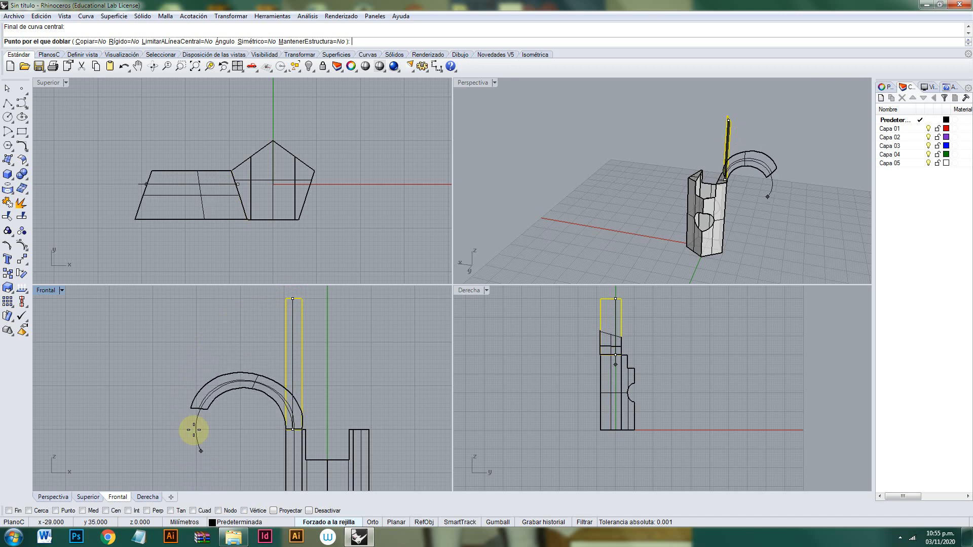
{"action": "left_click", "coordinate": [194, 420]}
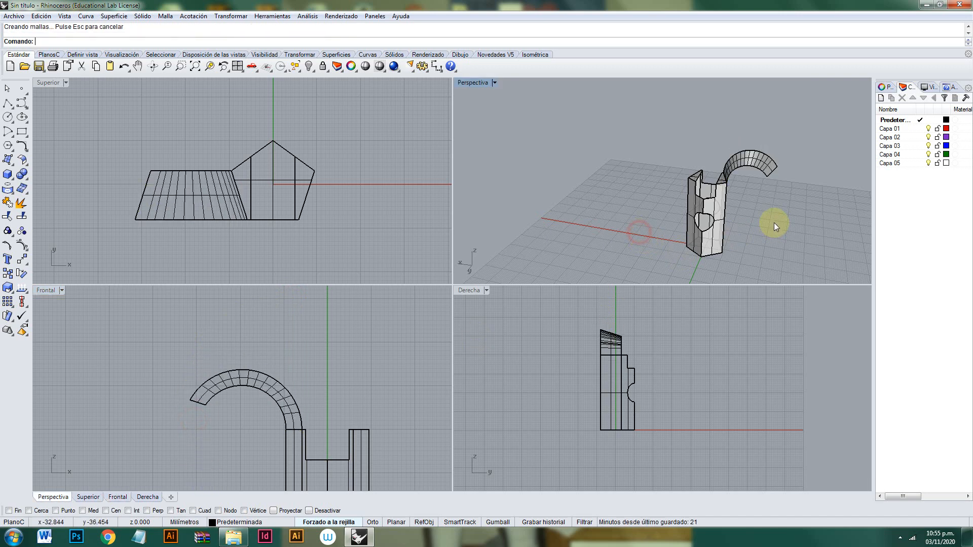
{"action": "right_click_drag", "start_coordinate": [776, 221], "coordinate": [712, 165]}
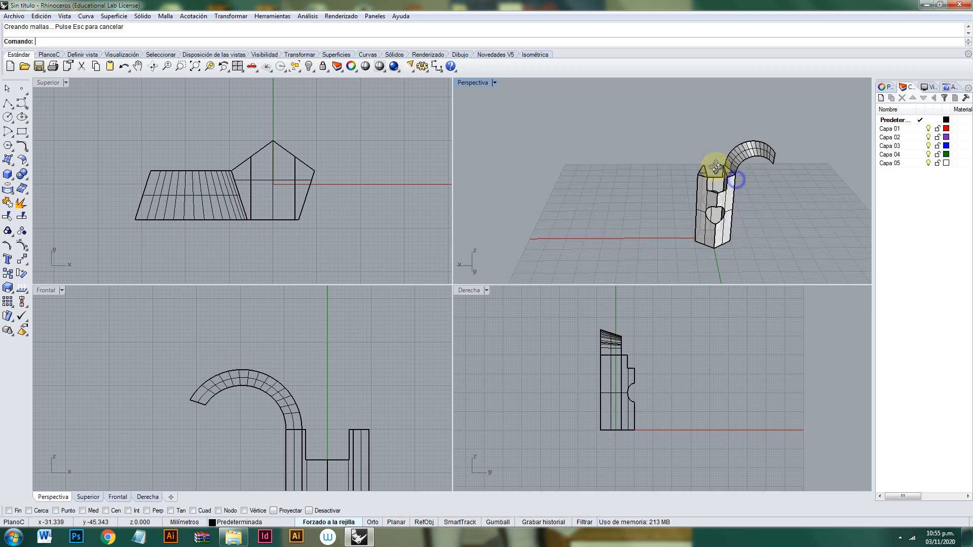
Mirror a copy of the curved strip to the prism's opposite side across the Y axis in the top view.
{"action": "left_click", "coordinate": [24, 262]}
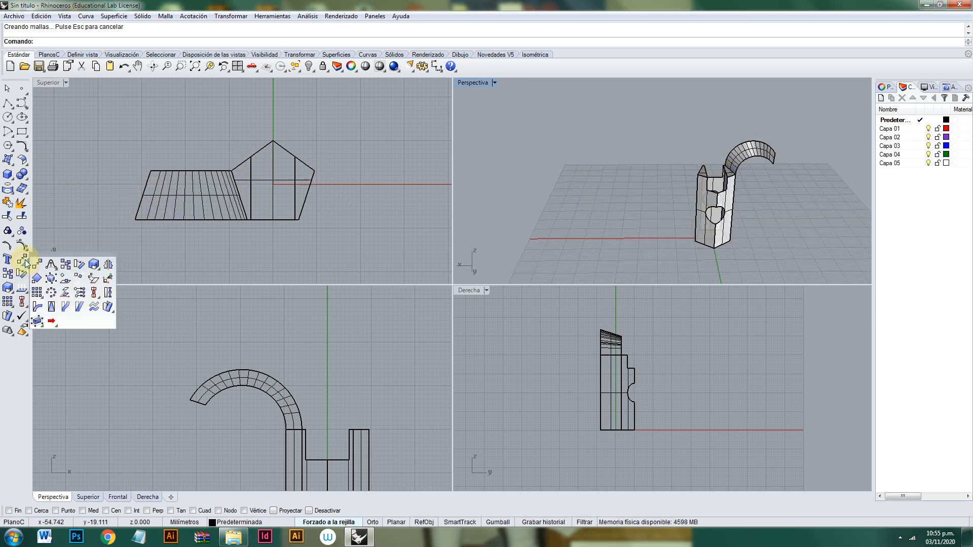
{"action": "left_click", "coordinate": [108, 264]}
{"action": "left_click", "coordinate": [156, 219]}
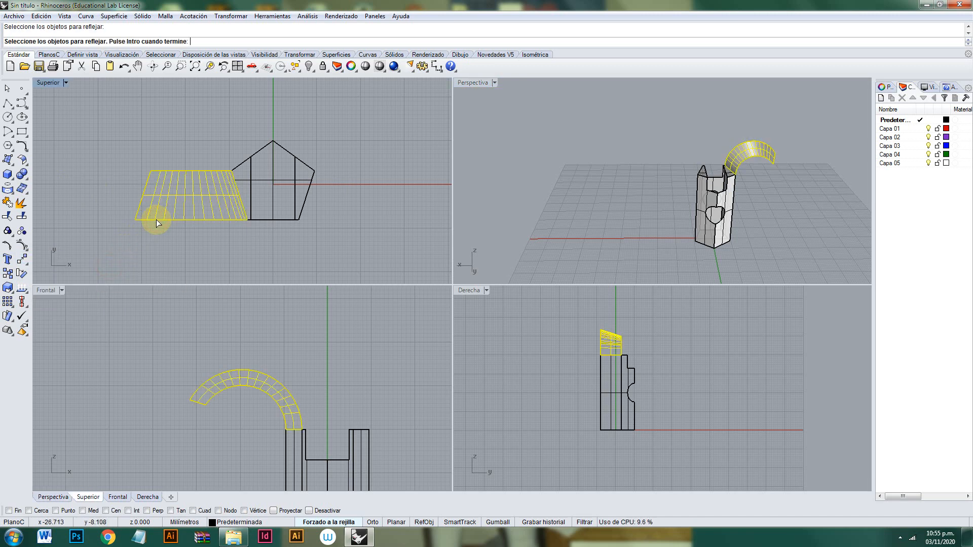
{"action": "key", "text": "Return"}
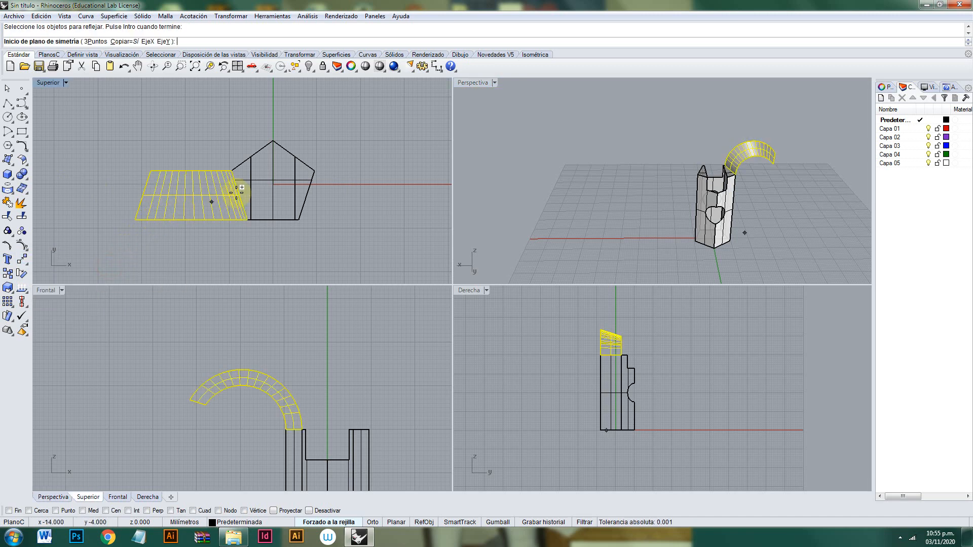
{"action": "left_click", "coordinate": [272, 135]}
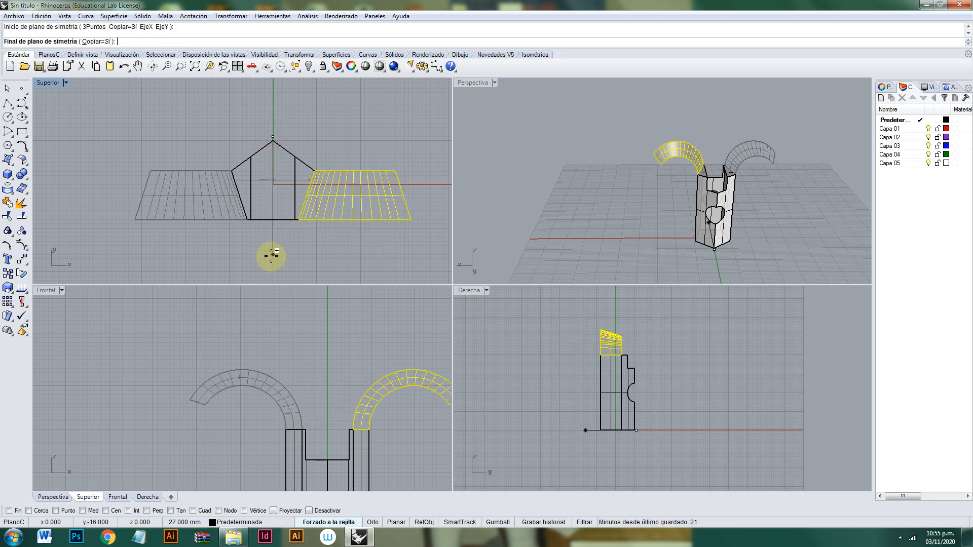
{"action": "left_click", "coordinate": [273, 260]}
{"action": "right_click_drag", "start_coordinate": [648, 233], "coordinate": [649, 192]}
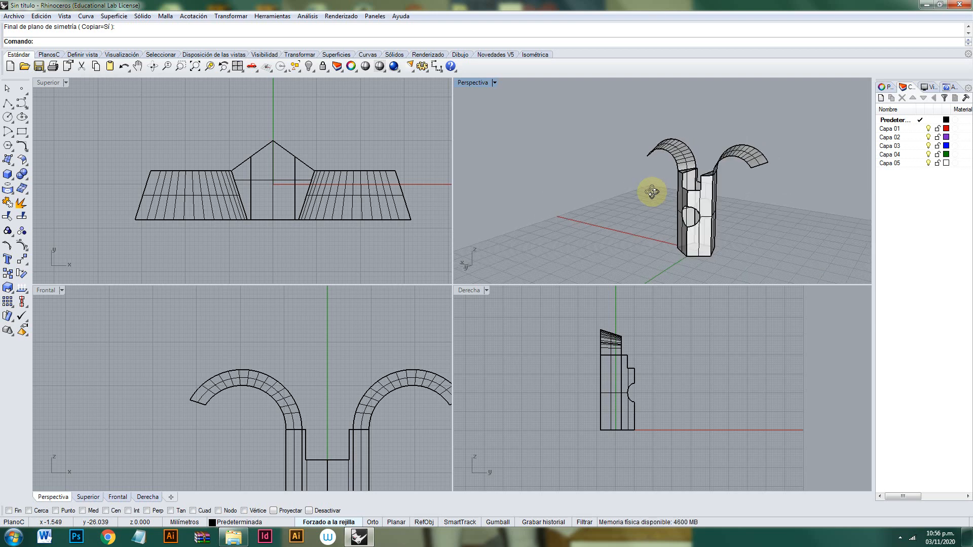
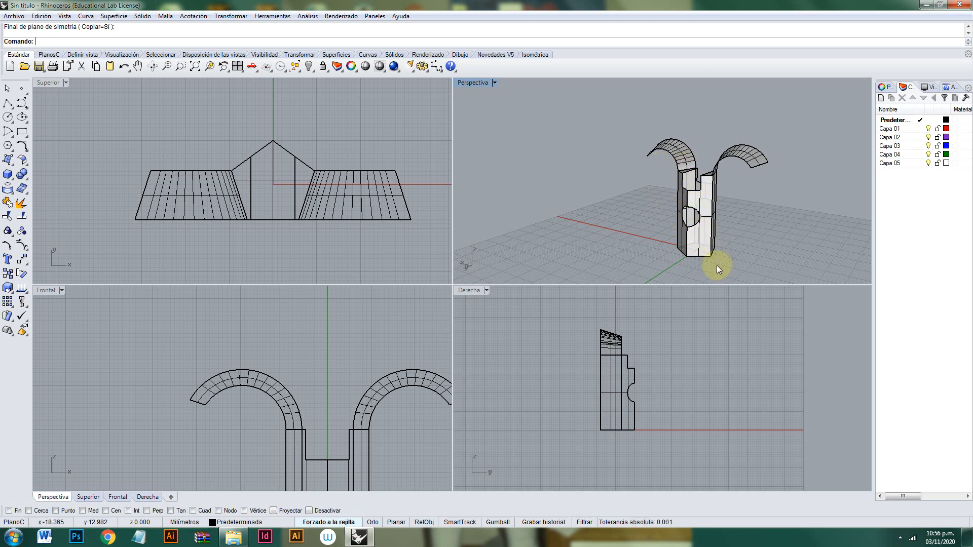
Extrude the notch's bottom edge on the prism's flat face, above the circular hole, straight up 37 mm as an open surface.
{"action": "right_click_drag", "start_coordinate": [714, 242], "coordinate": [713, 175]}
{"action": "scroll", "coordinate": [702, 147], "scroll_direction": "up", "scroll_amount": 5}
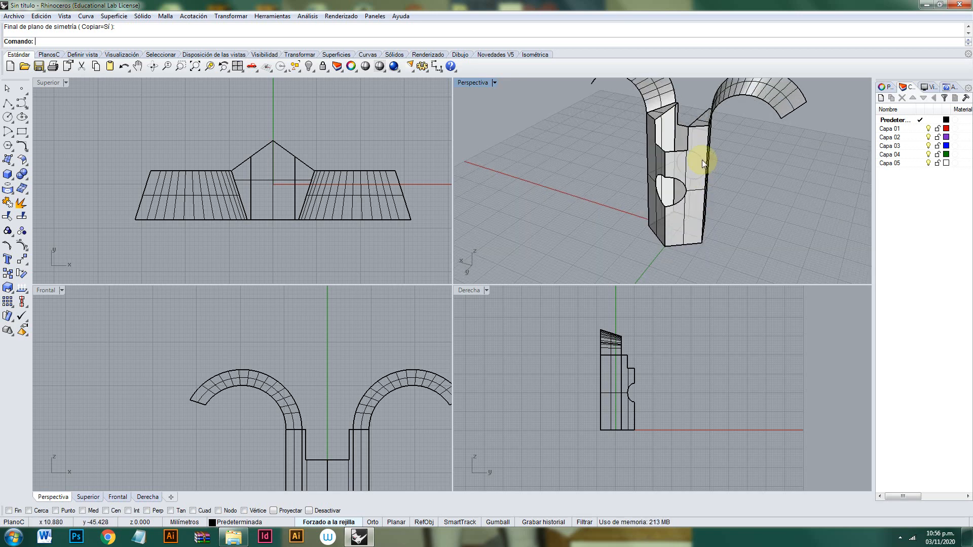
{"action": "right_click_drag", "start_coordinate": [737, 164], "coordinate": [555, 135]}
{"action": "left_click", "coordinate": [113, 16]}
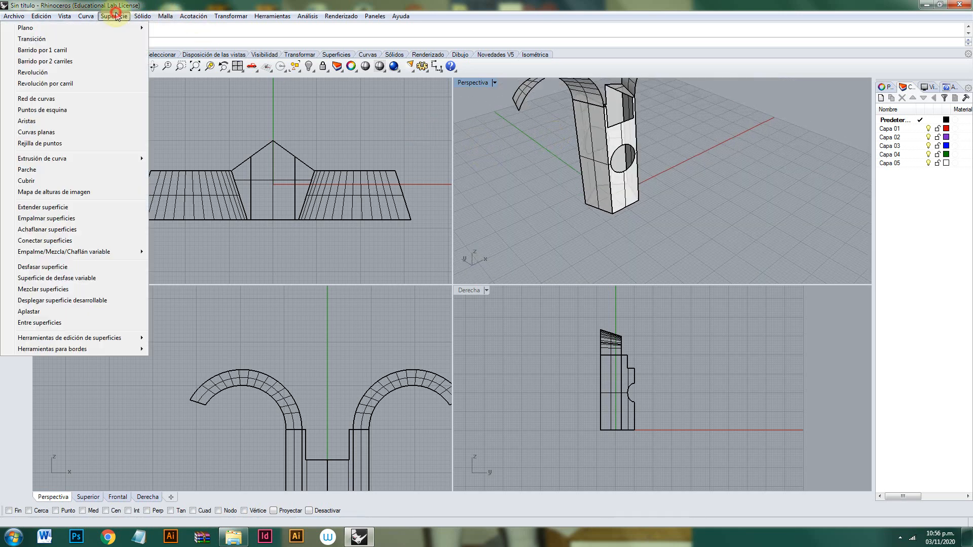
{"action": "mouse_move", "coordinate": [115, 158]}
{"action": "left_click", "coordinate": [185, 157]}
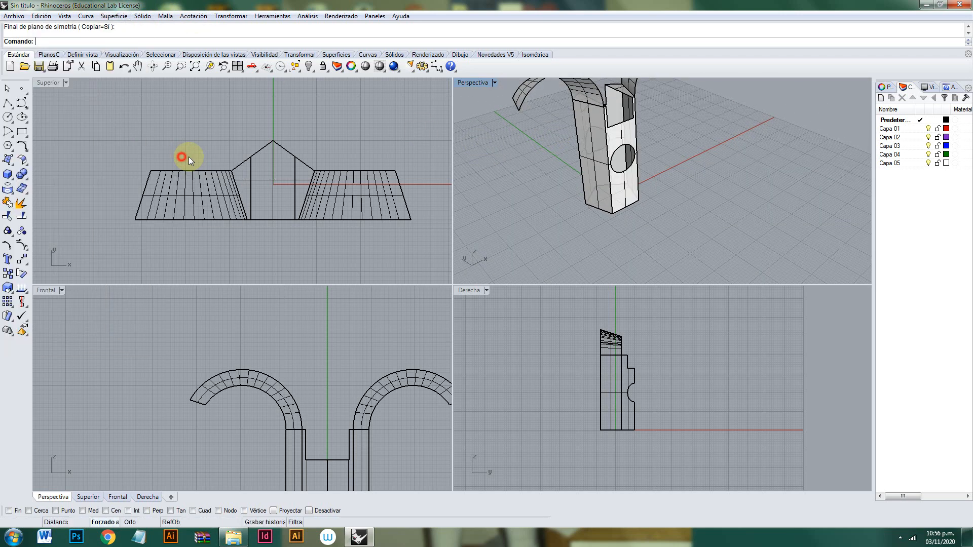
{"action": "left_click", "coordinate": [627, 125]}
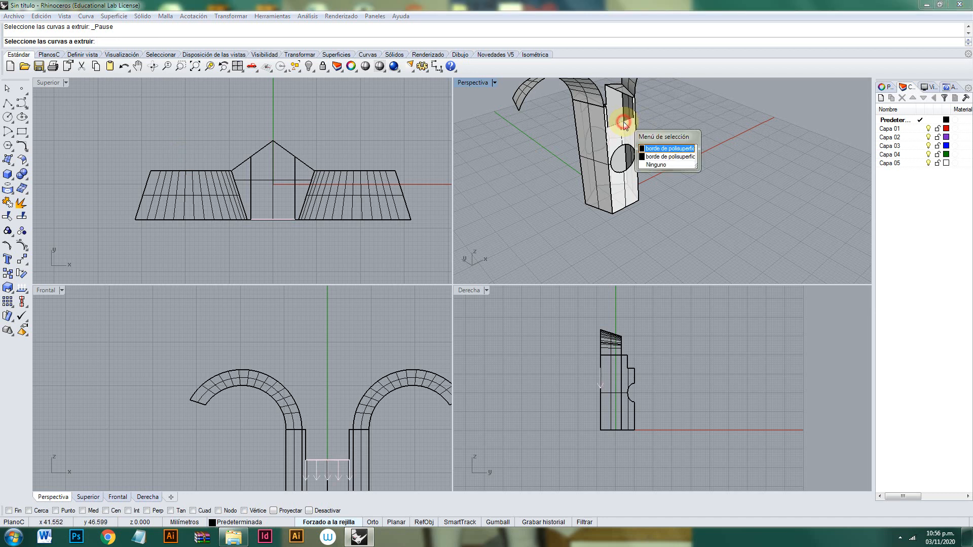
{"action": "left_click", "coordinate": [661, 148]}
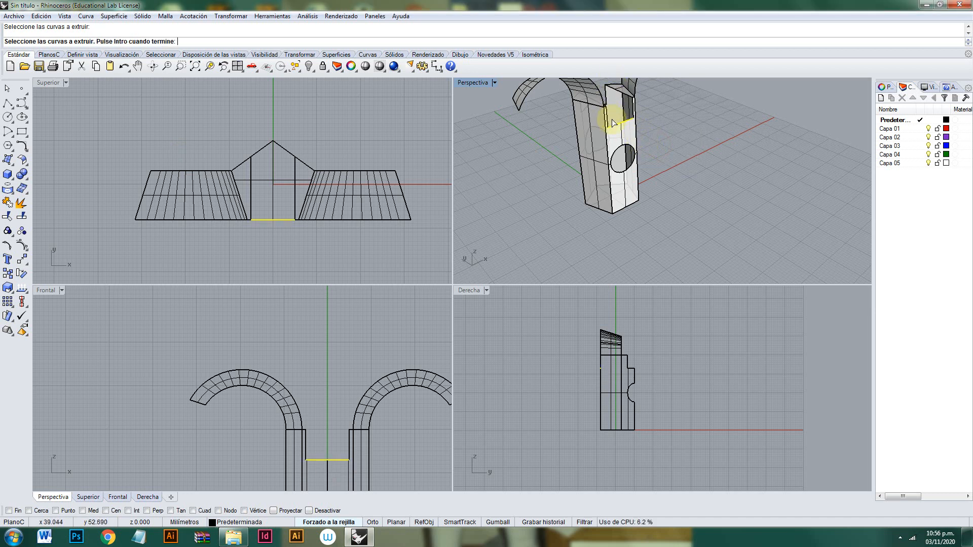
{"action": "key", "text": "Return"}
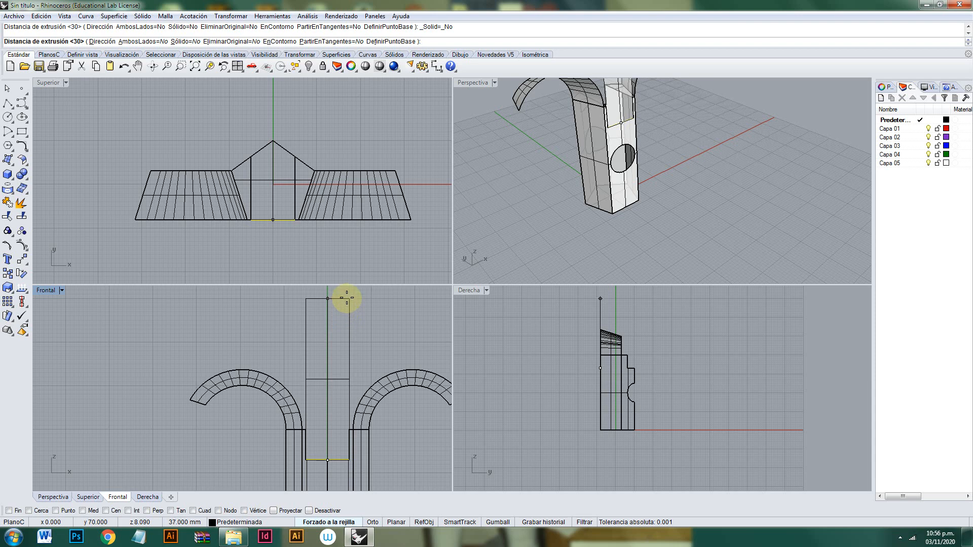
{"action": "left_click", "coordinate": [347, 299]}
{"action": "right_click_drag", "start_coordinate": [558, 223], "coordinate": [679, 238]}
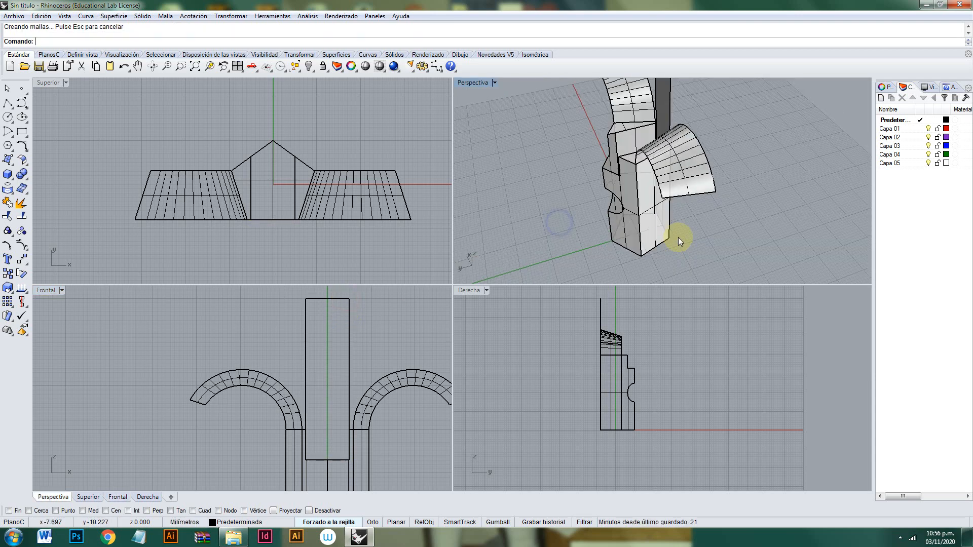
{"action": "right_click_drag", "start_coordinate": [700, 185], "coordinate": [768, 193]}
{"action": "scroll", "coordinate": [723, 87], "scroll_direction": "up", "scroll_amount": 9}
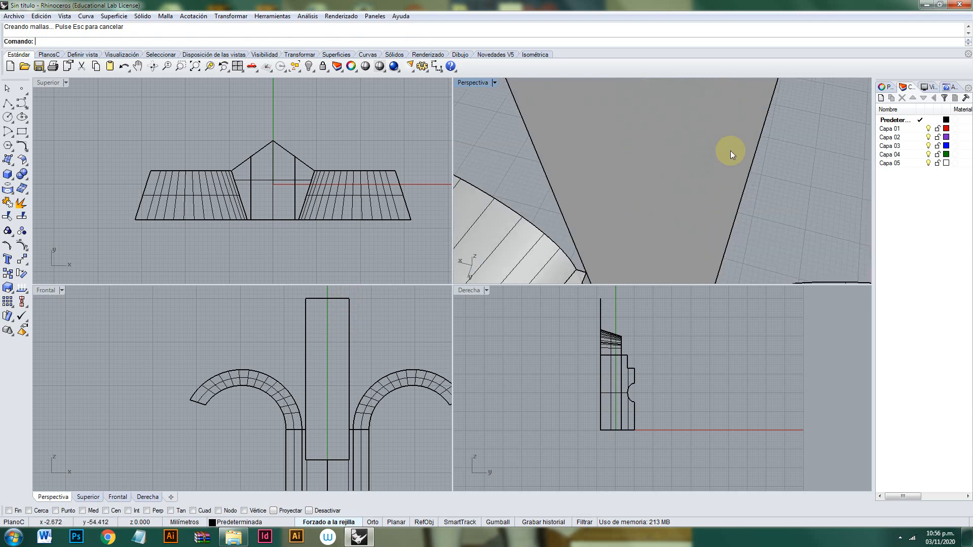
{"action": "scroll", "coordinate": [732, 154], "scroll_direction": "down", "scroll_amount": 6}
{"action": "right_click_drag", "start_coordinate": [734, 158], "coordinate": [681, 191]}
{"action": "scroll", "coordinate": [783, 134], "scroll_direction": "down", "scroll_amount": 5}
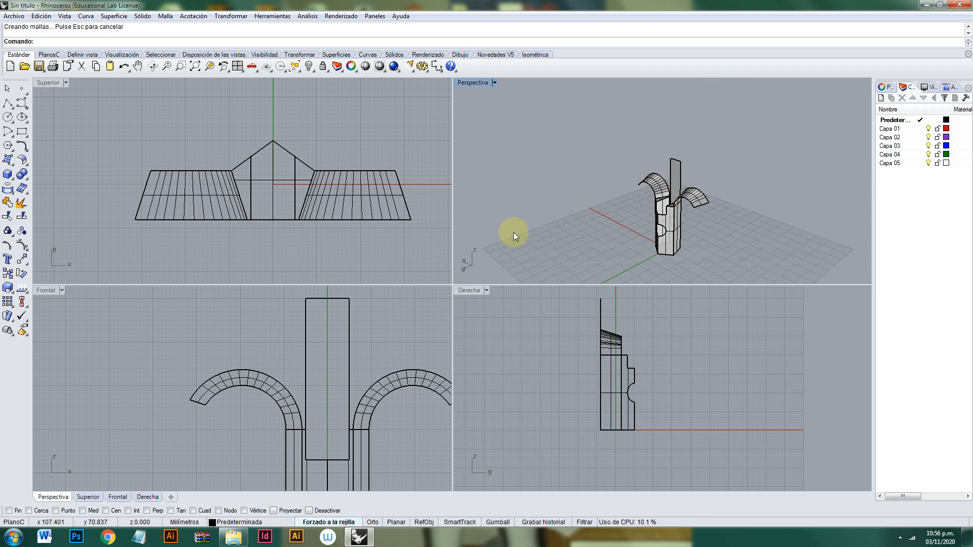
Try twisting the flat vertical strip by about one and three-quarter turns around the vertical axis through the origin, over its full height.
{"action": "left_click", "coordinate": [228, 16]}
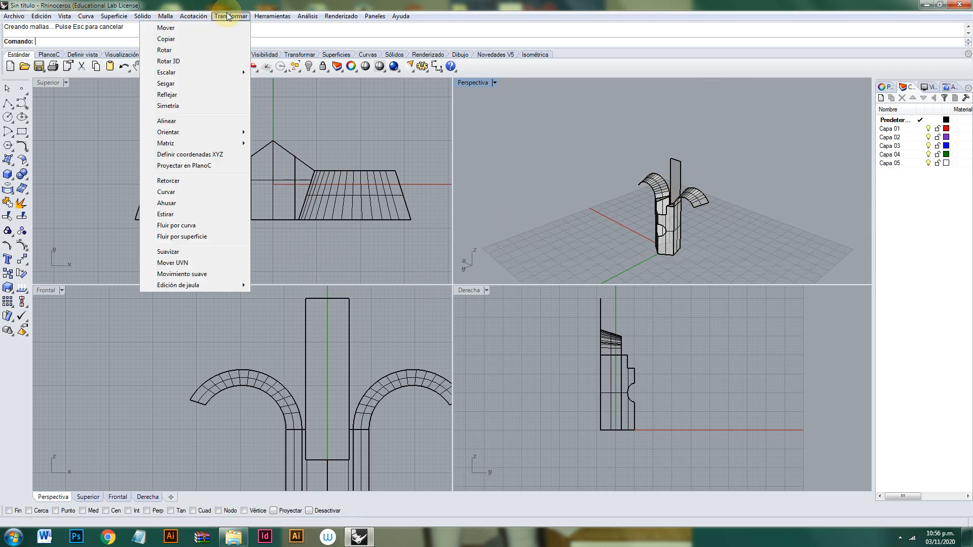
{"action": "left_click", "coordinate": [184, 182]}
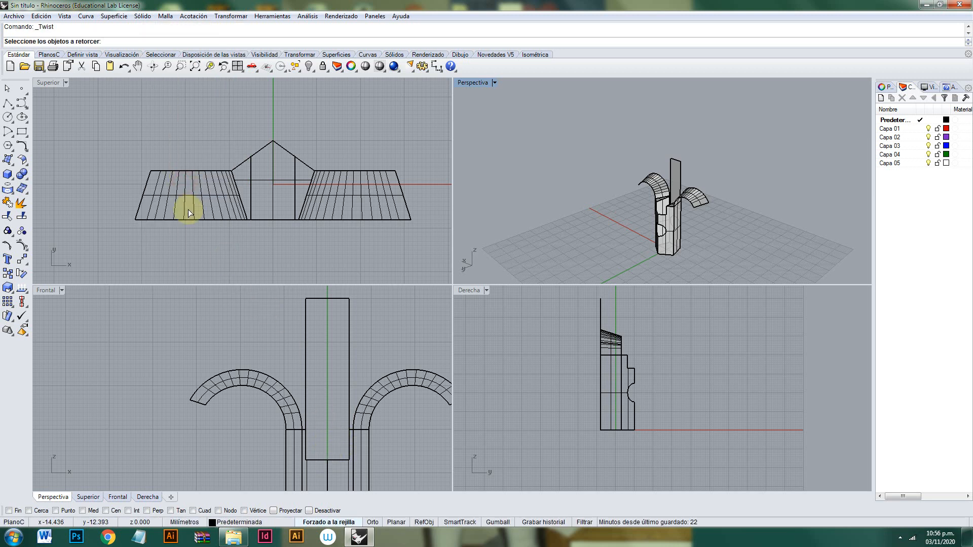
{"action": "left_click", "coordinate": [348, 321]}
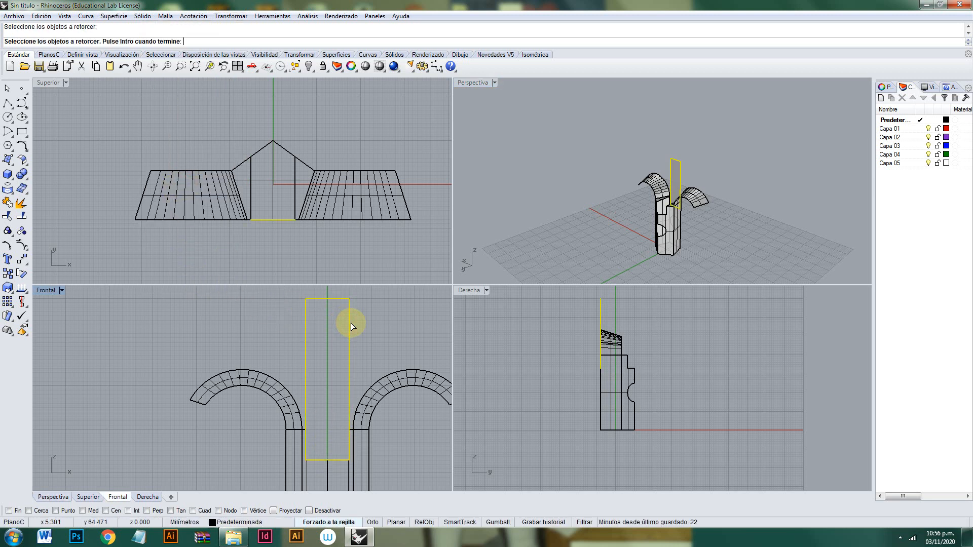
{"action": "key", "text": "Return"}
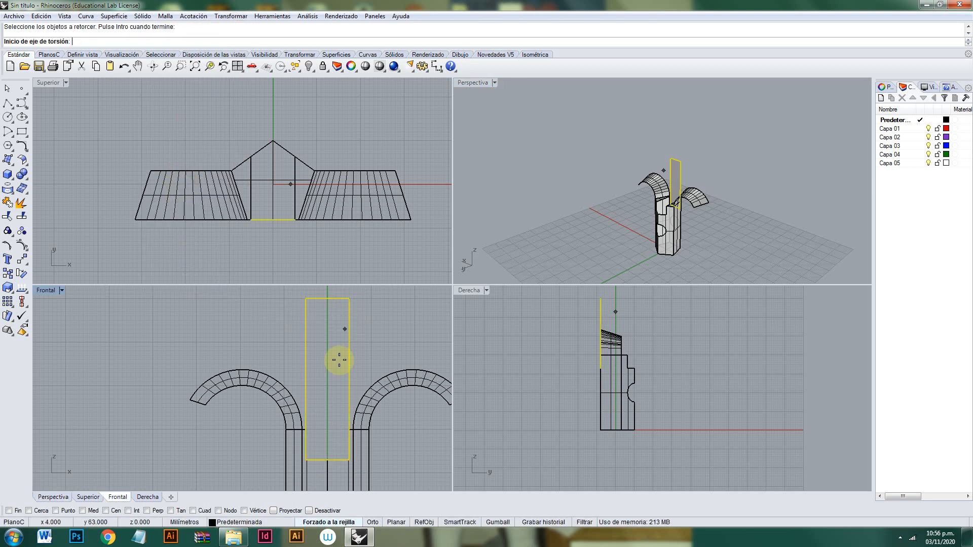
{"action": "left_click", "coordinate": [327, 462]}
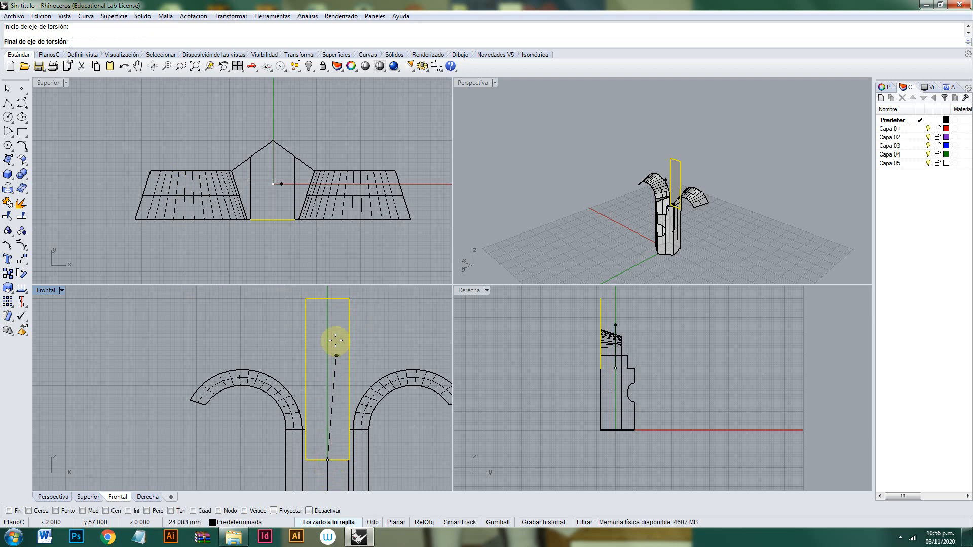
{"action": "left_click", "coordinate": [328, 299]}
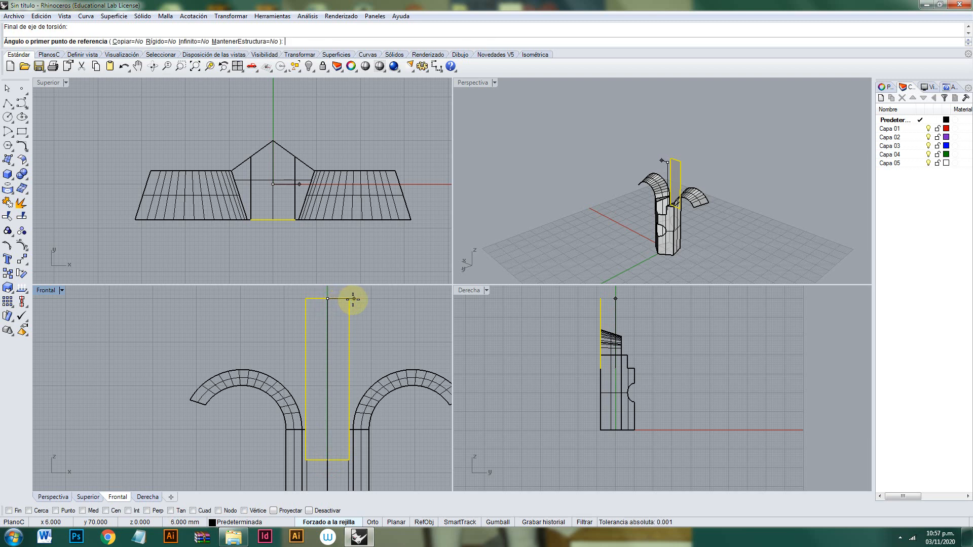
{"action": "left_click", "coordinate": [353, 300]}
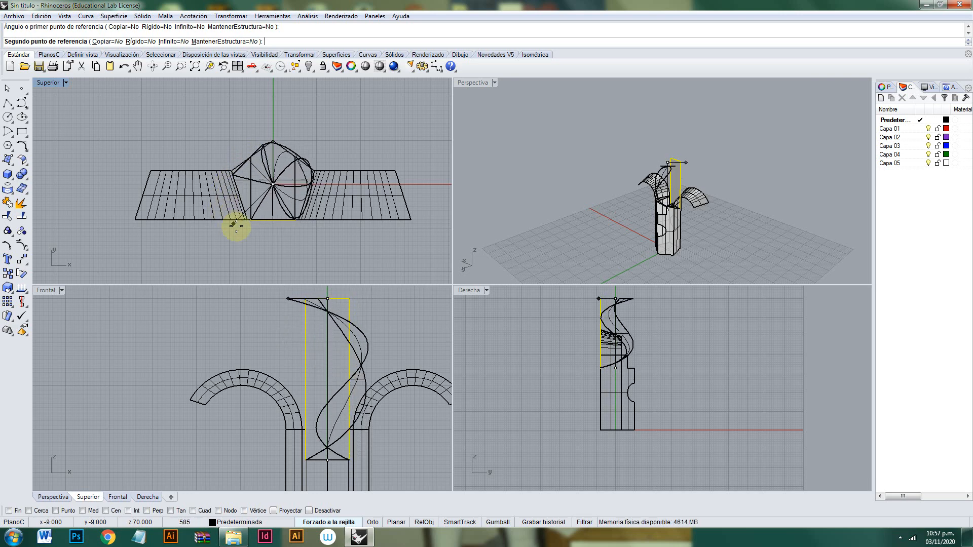
{"action": "left_click", "coordinate": [270, 224]}
Inspect the wide spiral in the perspective view and undo the twist.
{"action": "right_click_drag", "start_coordinate": [631, 220], "coordinate": [606, 225]}
{"action": "scroll", "coordinate": [656, 215], "scroll_direction": "down", "scroll_amount": 4}
{"action": "scroll", "coordinate": [665, 203], "scroll_direction": "up", "scroll_amount": 14}
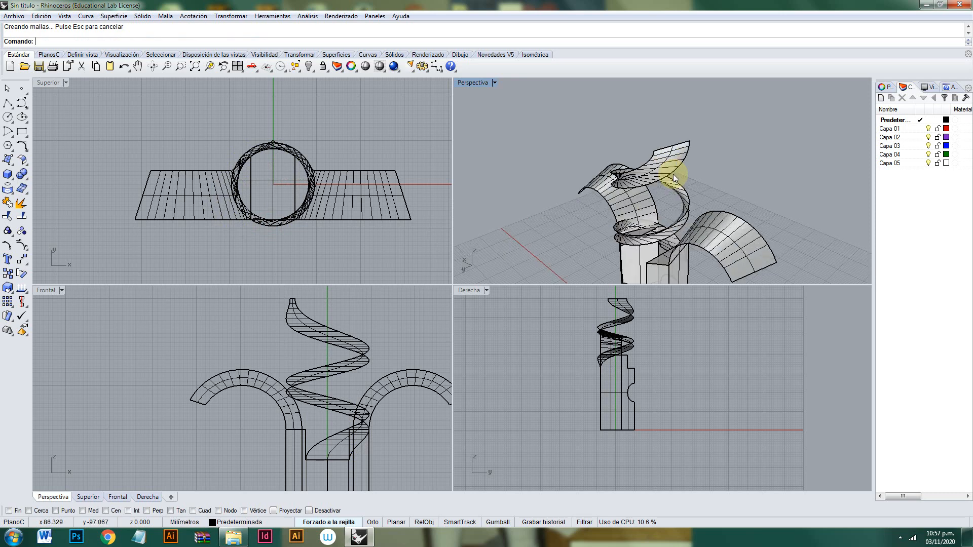
{"action": "scroll", "coordinate": [698, 246], "scroll_direction": "down", "scroll_amount": 5}
{"action": "right_click_drag", "start_coordinate": [691, 250], "coordinate": [667, 194]}
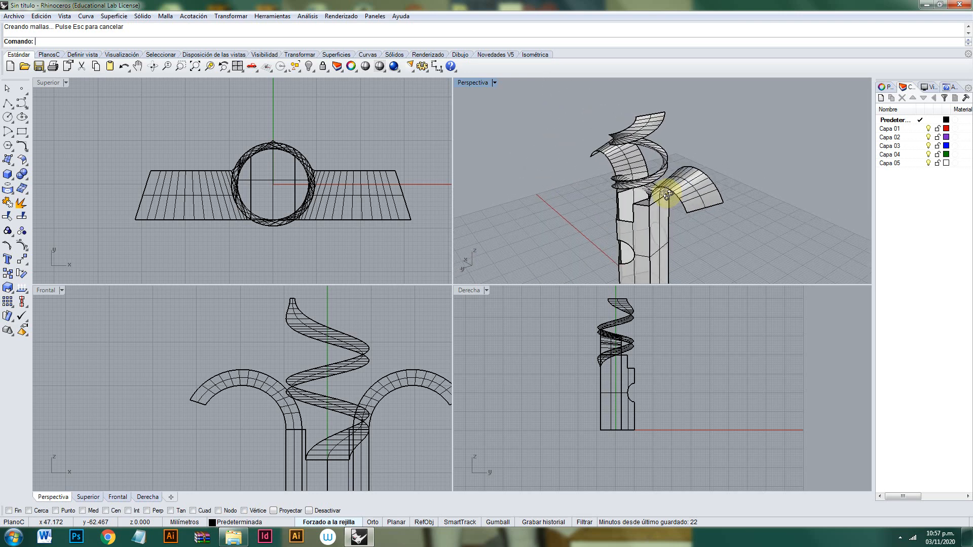
{"action": "key", "text": "ctrl+z"}
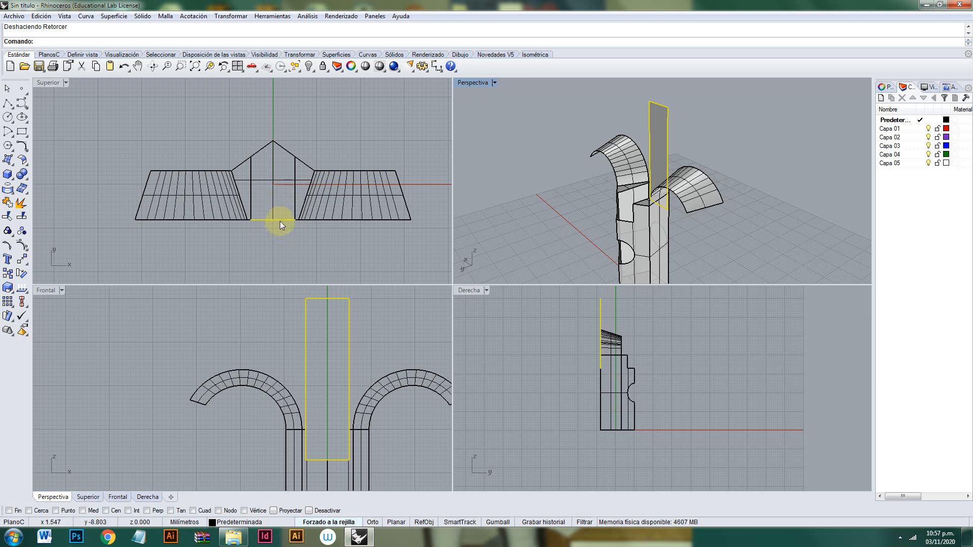
Move the flat strip onto the X axis in the top view and twist it about one and a half turns around its vertical centerline.
{"action": "left_click_drag", "start_coordinate": [281, 220], "coordinate": [281, 190]}
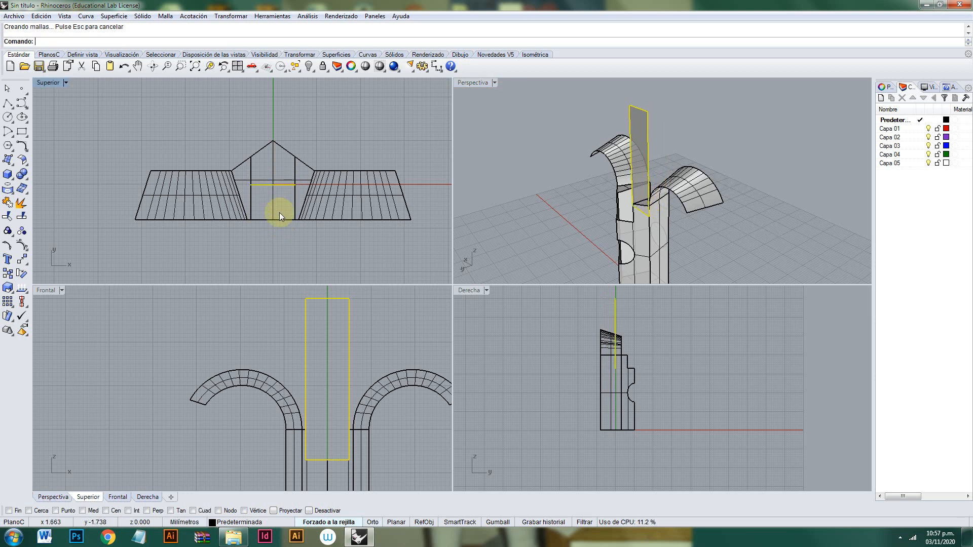
{"action": "scroll", "coordinate": [287, 319], "scroll_direction": "down", "scroll_amount": 4}
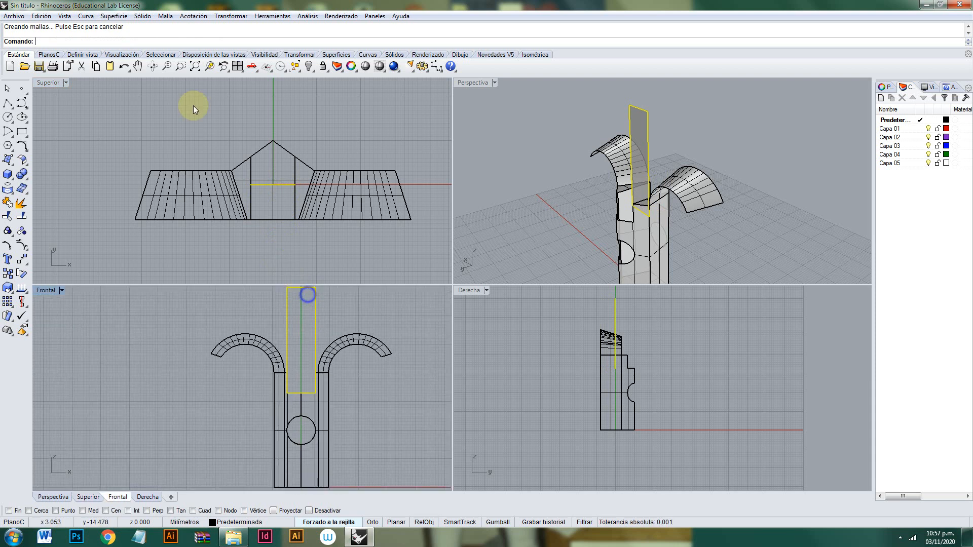
{"action": "left_click", "coordinate": [230, 16]}
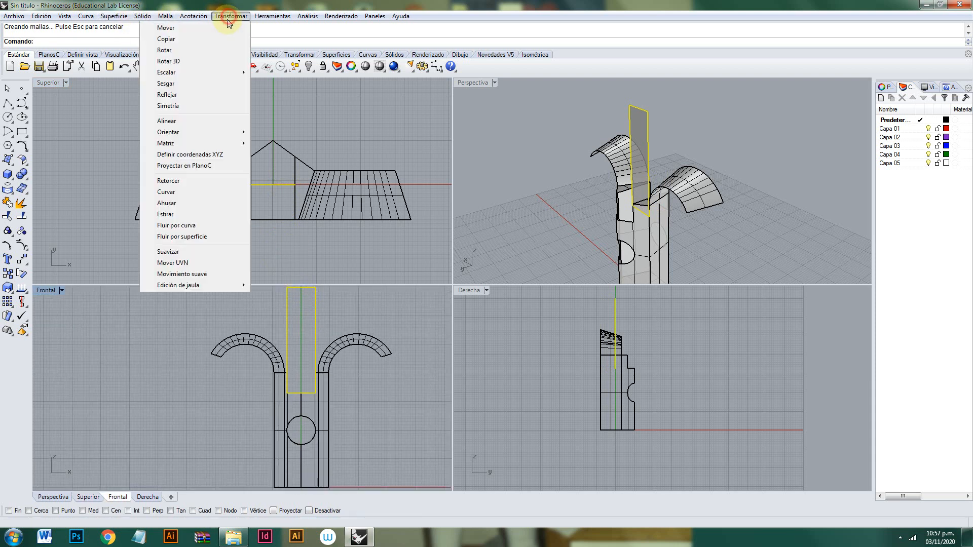
{"action": "left_click", "coordinate": [184, 188]}
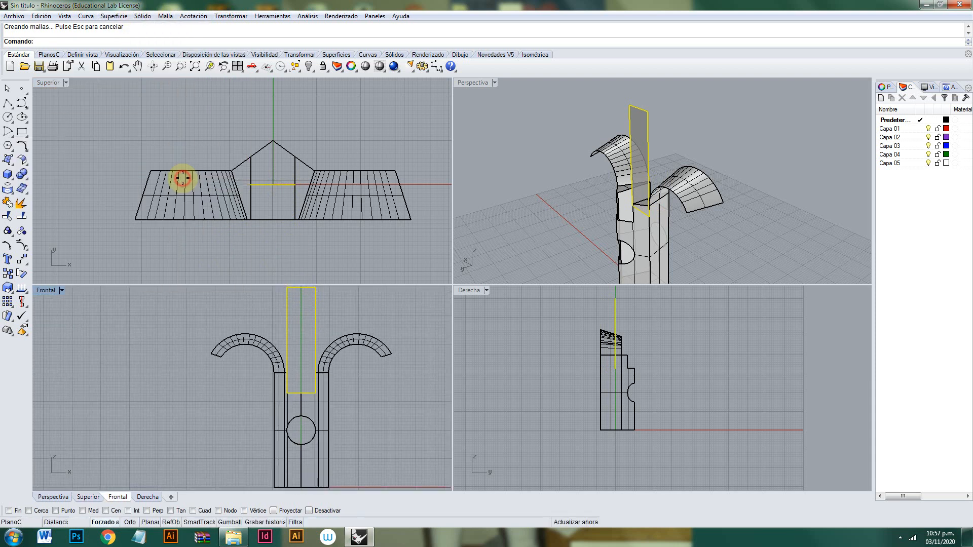
{"action": "left_click", "coordinate": [301, 393]}
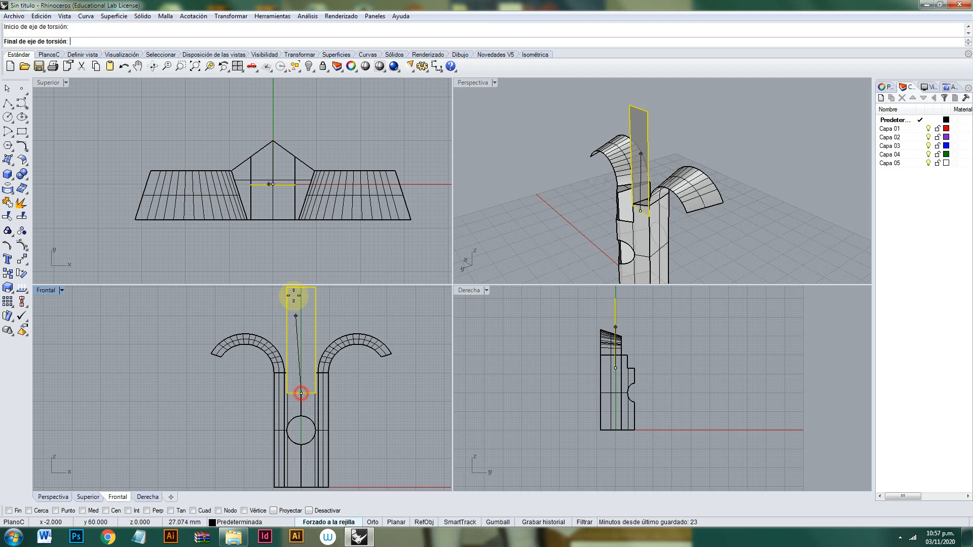
{"action": "left_click", "coordinate": [301, 288]}
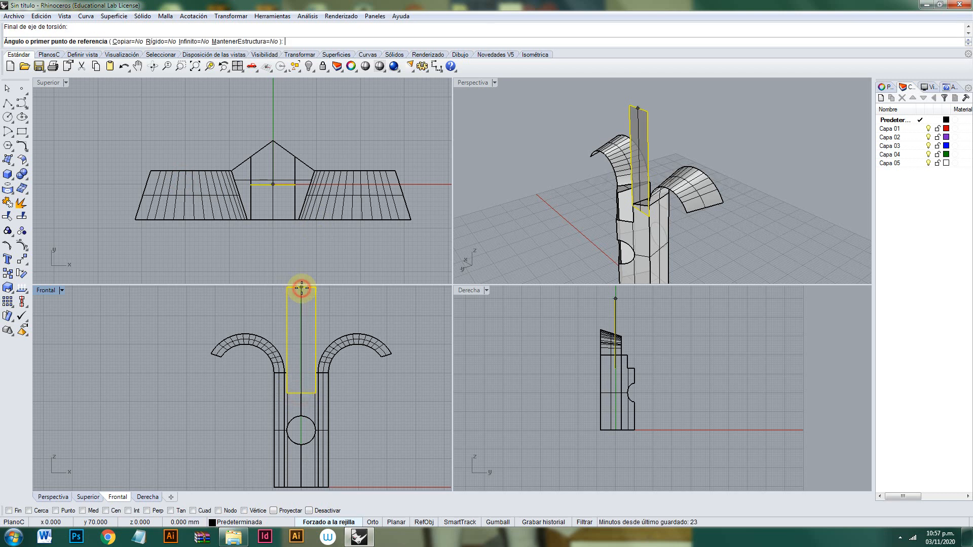
{"action": "left_click", "coordinate": [319, 287]}
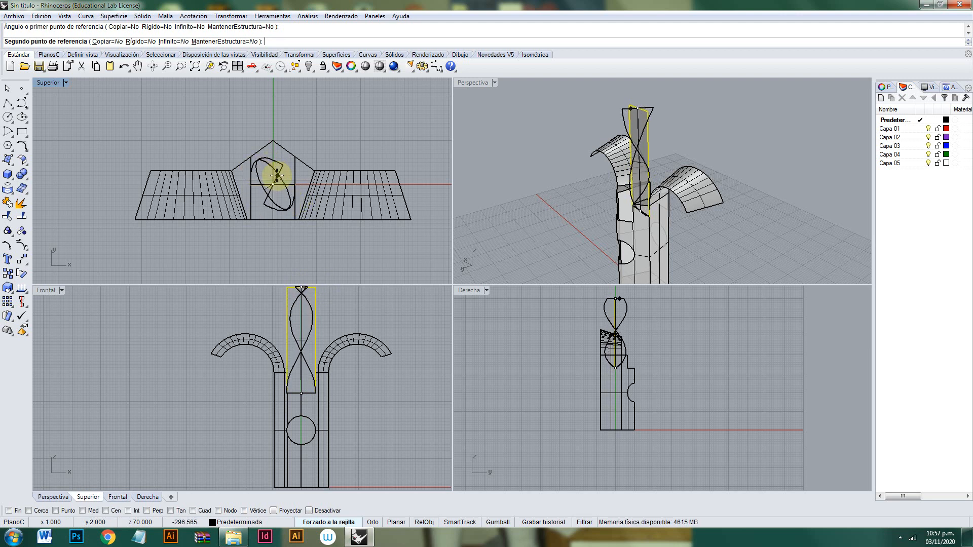
{"action": "left_click", "coordinate": [262, 192]}
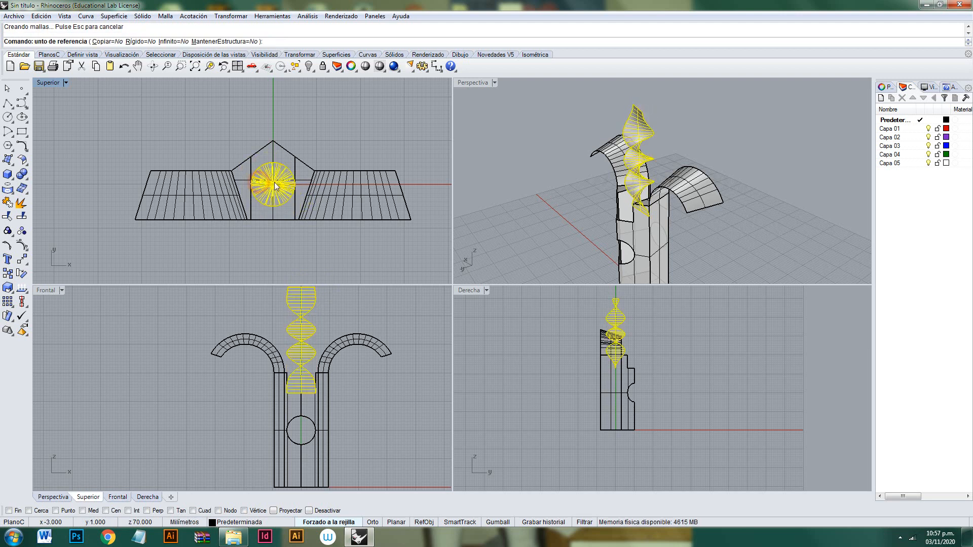
{"action": "left_click", "coordinate": [696, 95]}
{"action": "right_click_drag", "start_coordinate": [658, 161], "coordinate": [309, 239]}
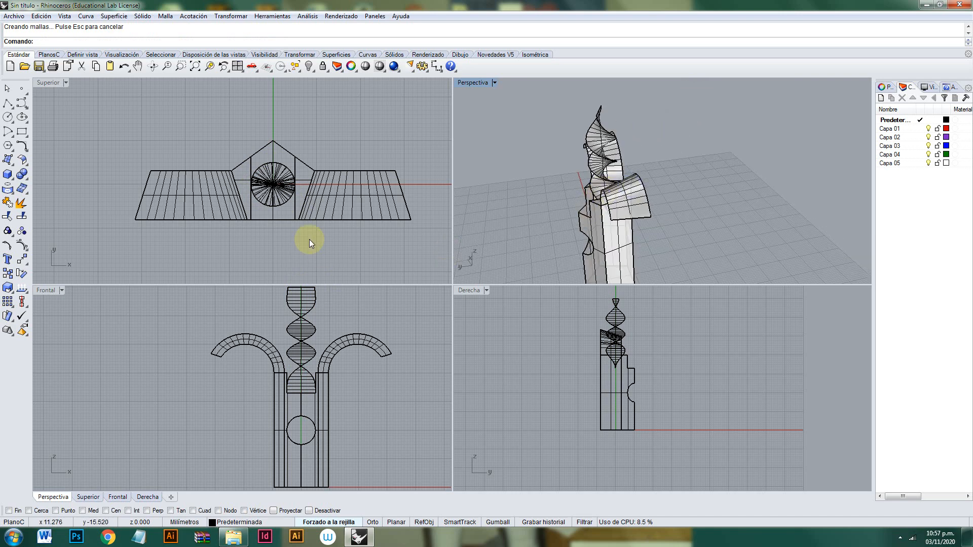
Move the twisted strip back onto the prism's flat face in the top view.
{"action": "left_click", "coordinate": [286, 191]}
{"action": "left_click_drag", "start_coordinate": [286, 191], "coordinate": [286, 225]}
{"action": "left_click", "coordinate": [653, 212]}
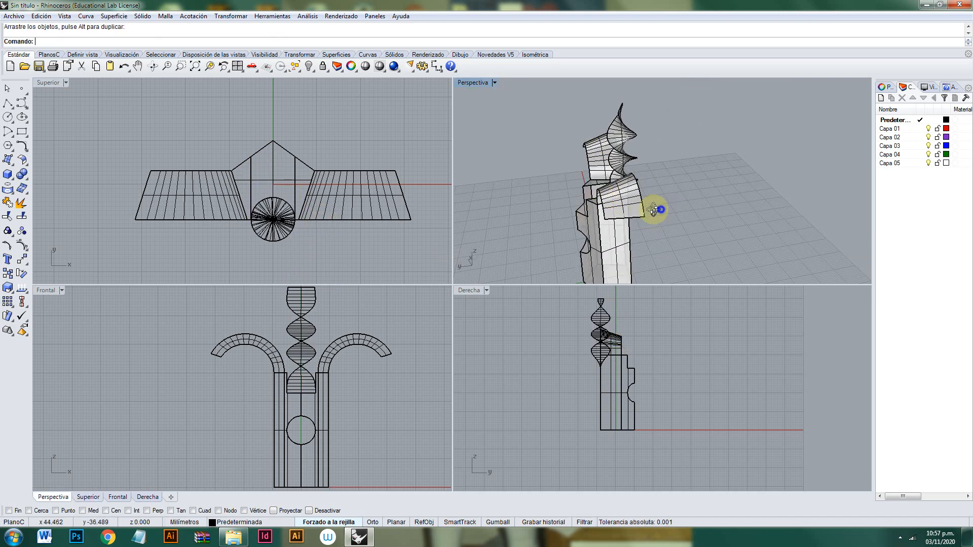
{"action": "right_click_drag", "start_coordinate": [651, 213], "coordinate": [640, 236]}
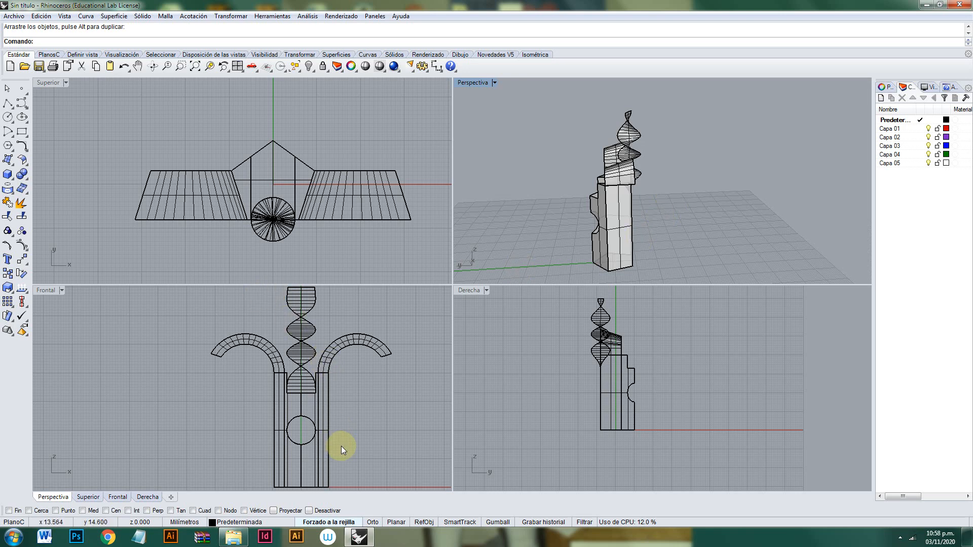
Draw a box with a base about 7 by 29 mm over the prism's lower part in the right view, about 30 mm long.
{"action": "scroll", "coordinate": [643, 394], "scroll_direction": "up", "scroll_amount": 6}
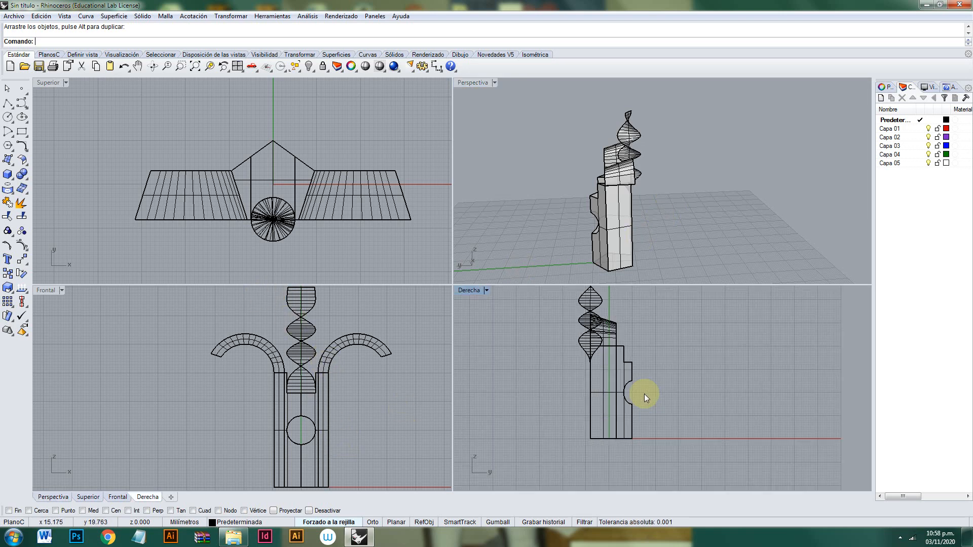
{"action": "right_click_drag", "start_coordinate": [638, 401], "coordinate": [634, 389]}
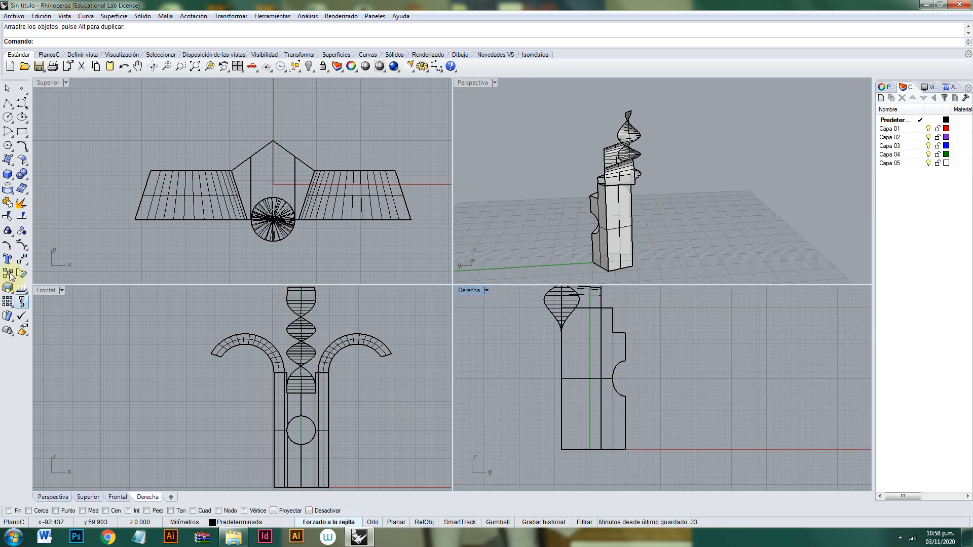
{"action": "left_click", "coordinate": [8, 175]}
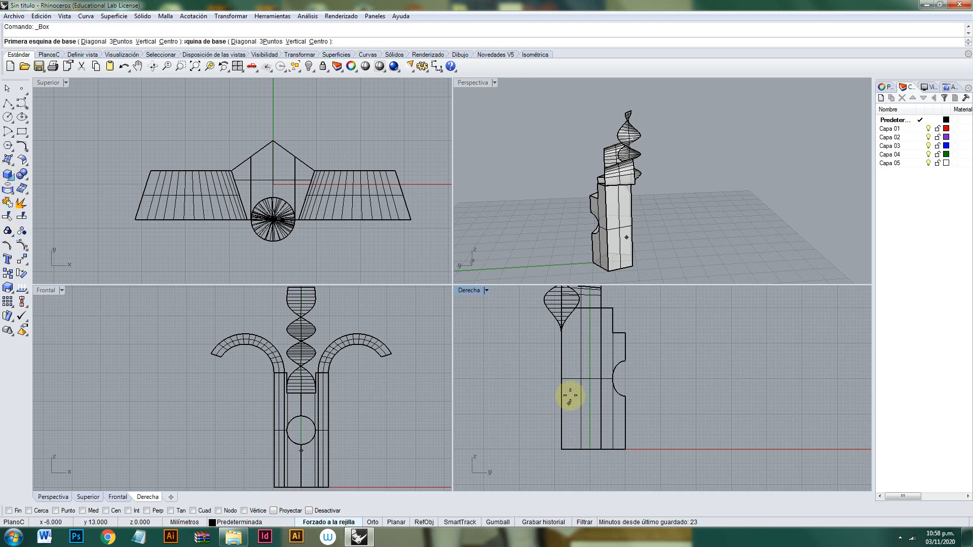
{"action": "left_click", "coordinate": [576, 365]}
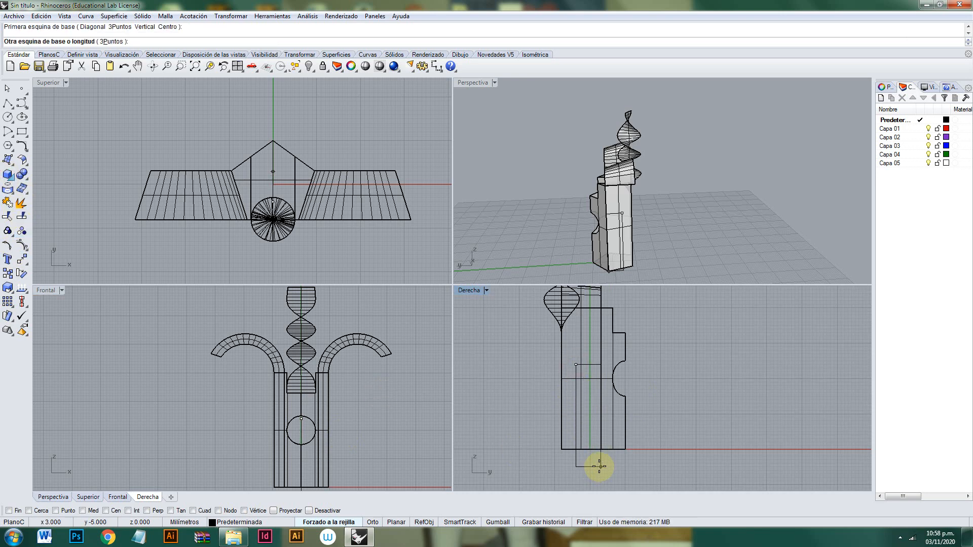
{"action": "left_click", "coordinate": [599, 466]}
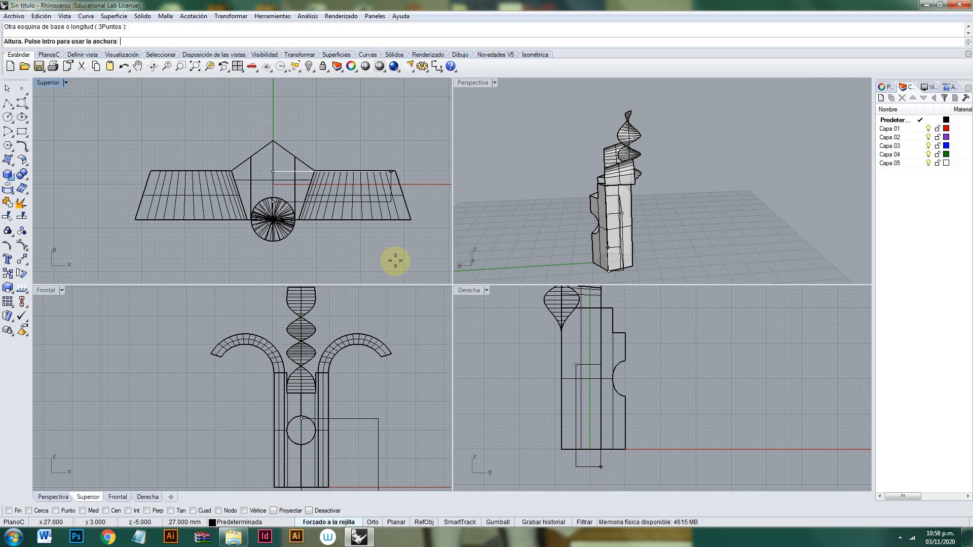
{"action": "left_click", "coordinate": [403, 190]}
Move the box so it crosses the prism evenly in the top view, and shift it slightly toward the flat face in the right view.
{"action": "left_click_drag", "start_coordinate": [404, 181], "coordinate": [339, 186]}
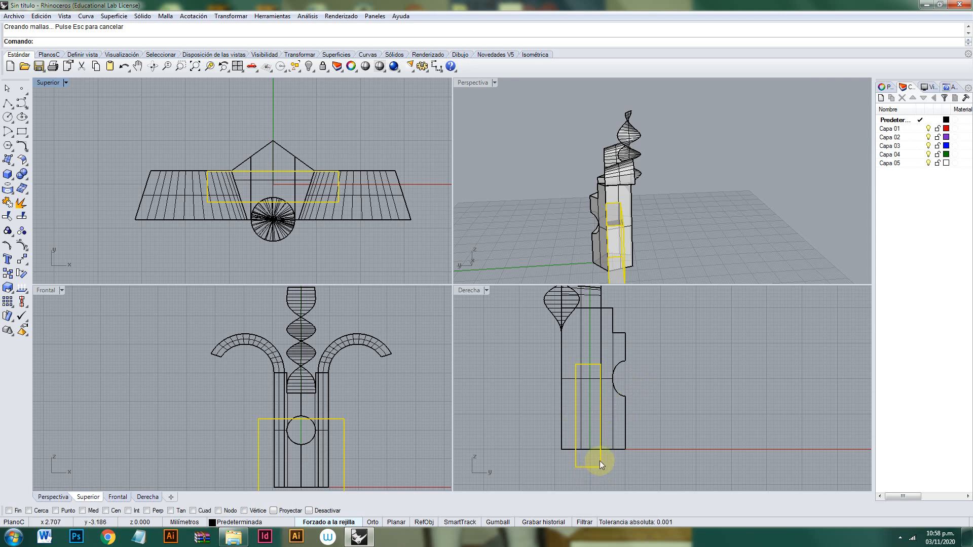
{"action": "left_click_drag", "start_coordinate": [600, 460], "coordinate": [593, 458]}
{"action": "left_click", "coordinate": [667, 405]}
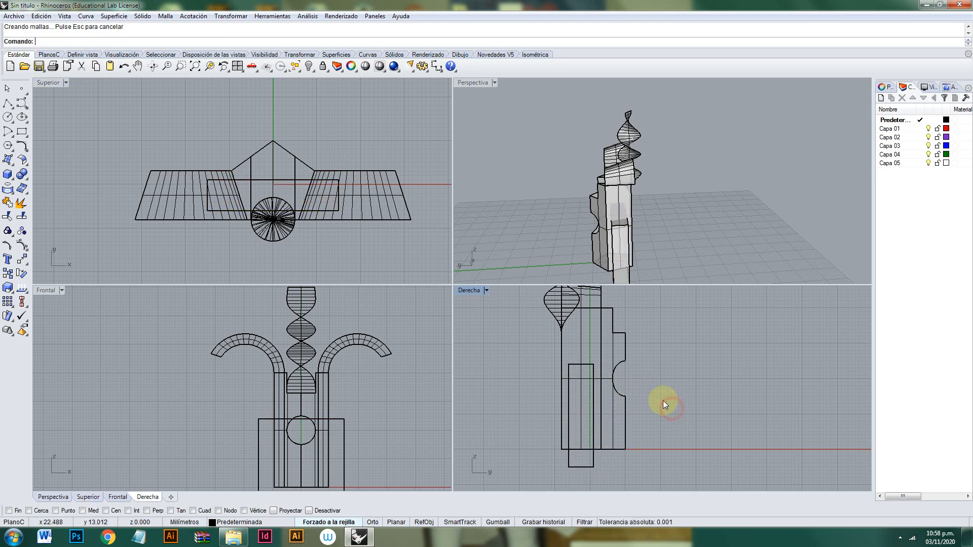
Split the pentagonal prism using the box as the cutting object, and delete the box.
{"action": "right_click_drag", "start_coordinate": [662, 404], "coordinate": [668, 385]}
{"action": "right_click_drag", "start_coordinate": [644, 130], "coordinate": [589, 202]}
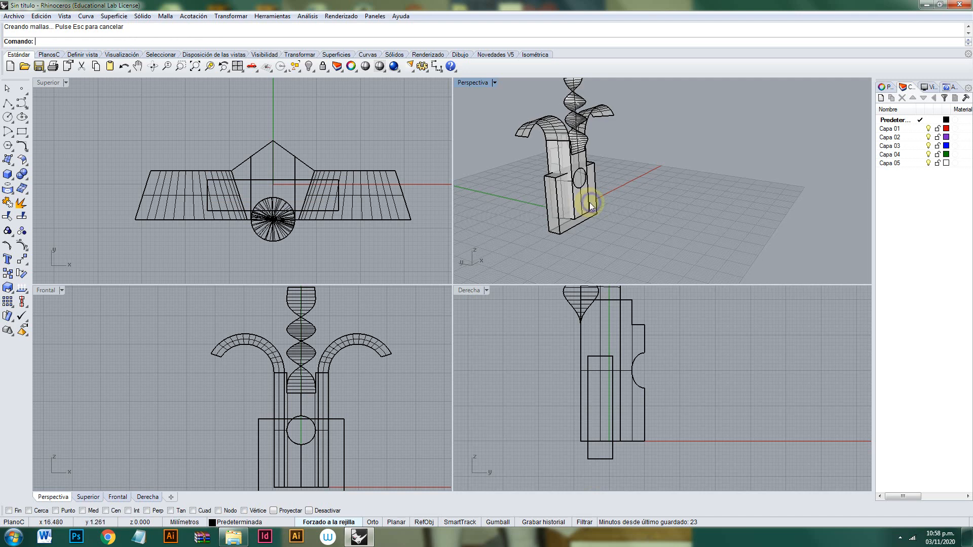
{"action": "left_click", "coordinate": [21, 216]}
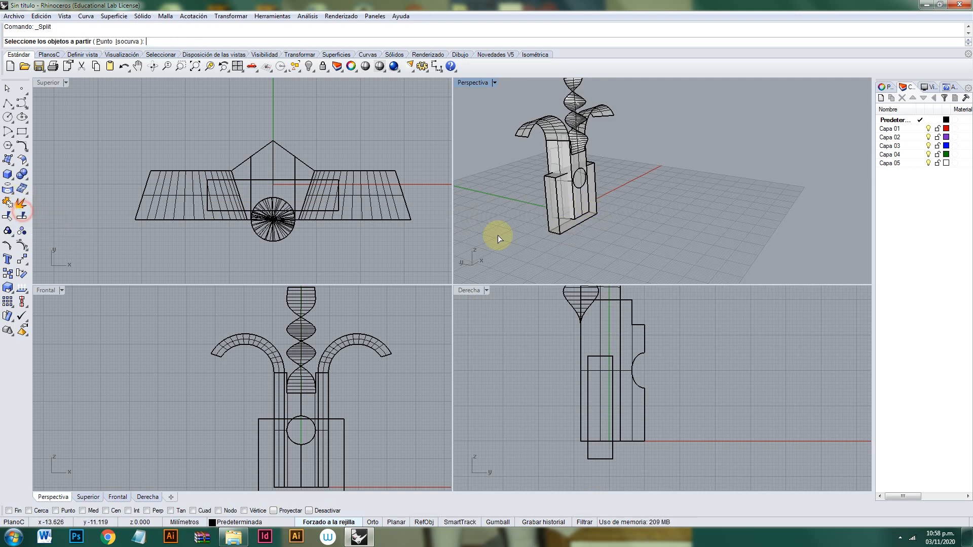
{"action": "left_click", "coordinate": [576, 204]}
{"action": "right_click", "coordinate": [580, 199]}
{"action": "right_click", "coordinate": [581, 199]}
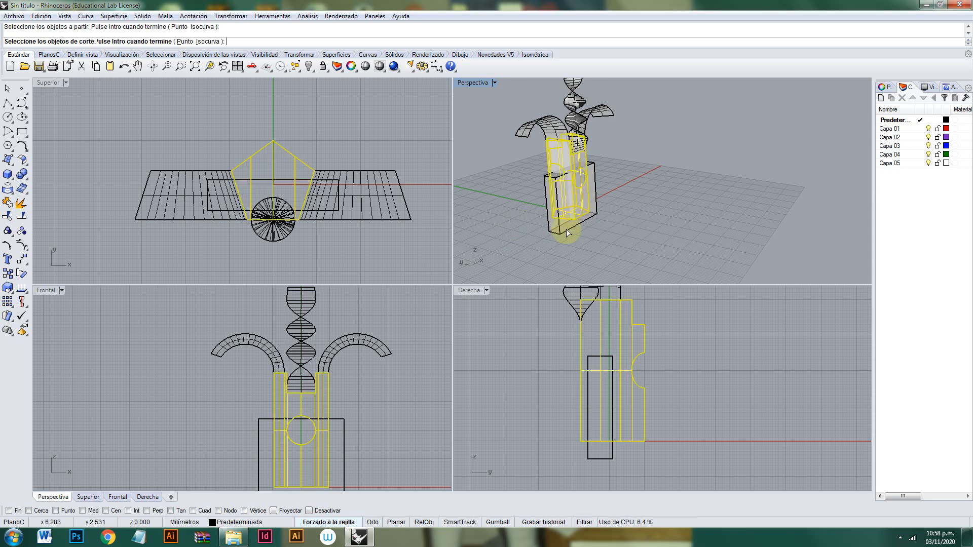
{"action": "left_click", "coordinate": [563, 228]}
{"action": "right_click", "coordinate": [563, 228]}
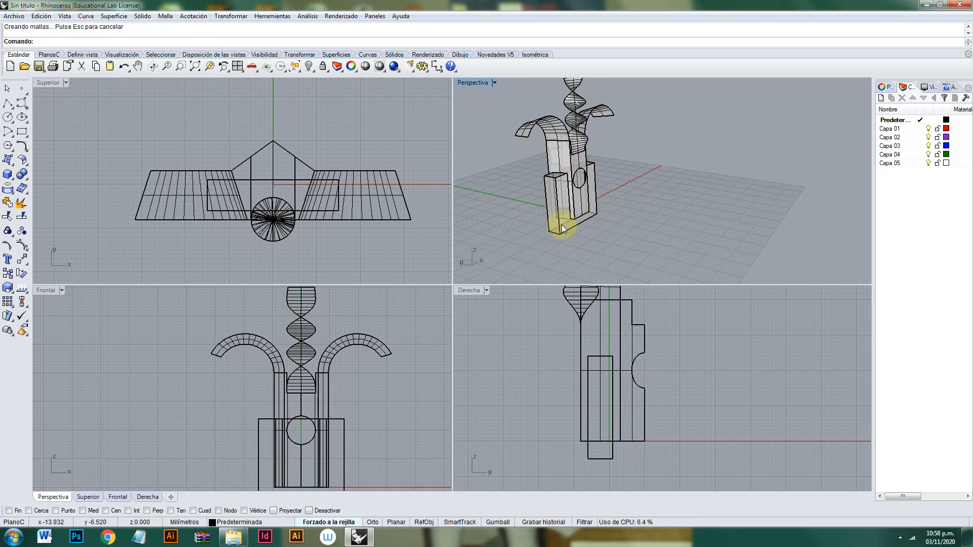
{"action": "left_click", "coordinate": [562, 224]}
{"action": "key", "text": "Delete"}
Explode the polysurface left by the box split in the prism's lower part into separate surfaces.
{"action": "left_click", "coordinate": [563, 199]}
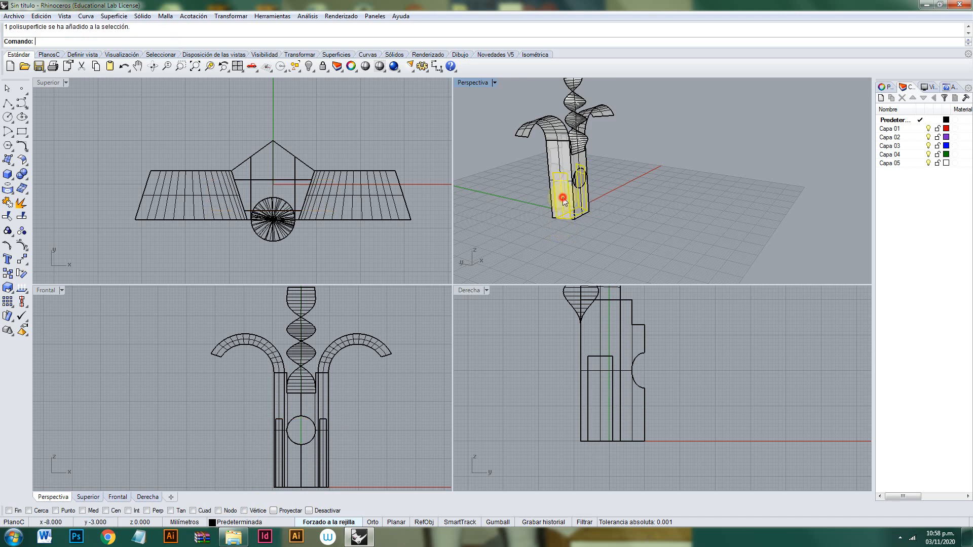
{"action": "scroll", "coordinate": [616, 202], "scroll_direction": "down", "scroll_amount": 4}
{"action": "right_click_drag", "start_coordinate": [607, 203], "coordinate": [592, 143]}
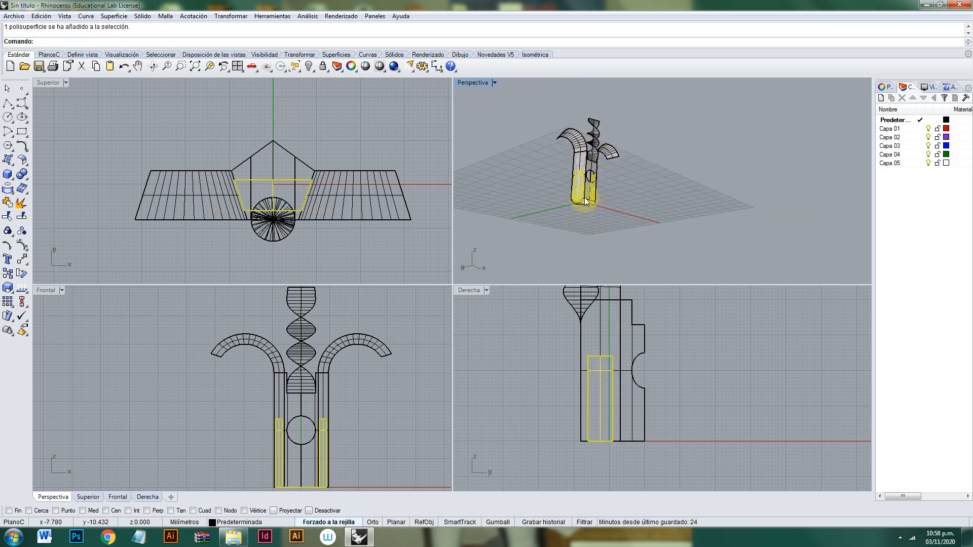
{"action": "scroll", "coordinate": [589, 199], "scroll_direction": "up", "scroll_amount": 9}
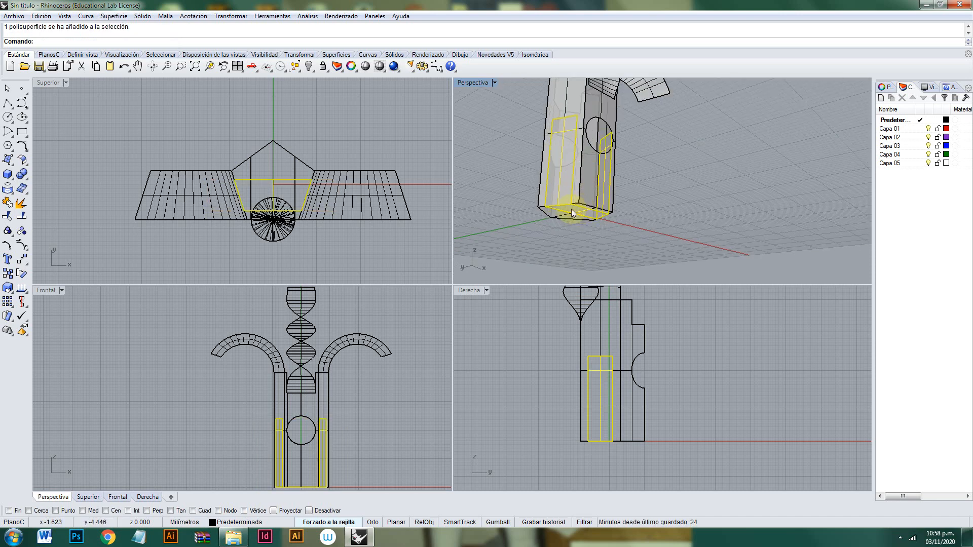
{"action": "left_click", "coordinate": [21, 203]}
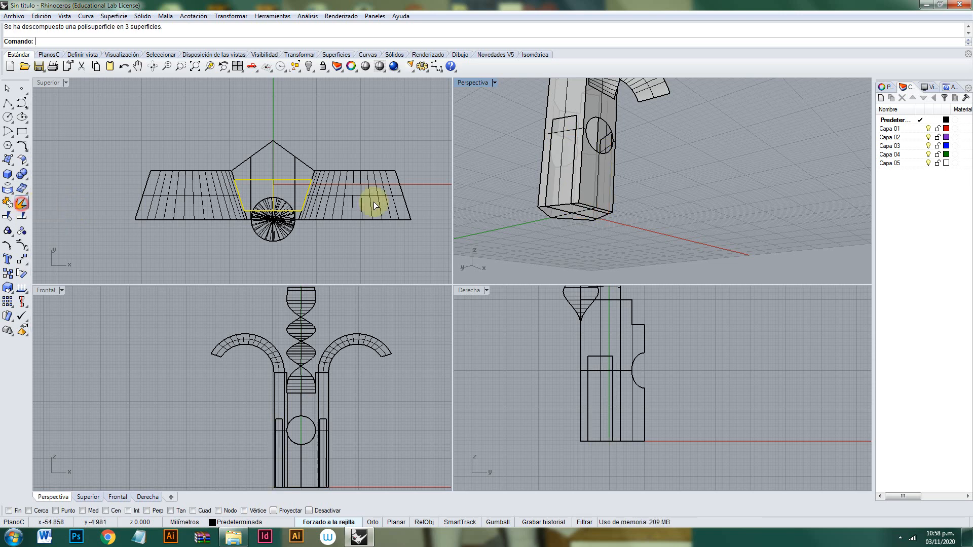
Delete the exploded piece's bottom surface and its side surface on the prism's negative-x side.
{"action": "left_click", "coordinate": [573, 233]}
{"action": "left_click", "coordinate": [573, 209]}
{"action": "left_click", "coordinate": [600, 216]}
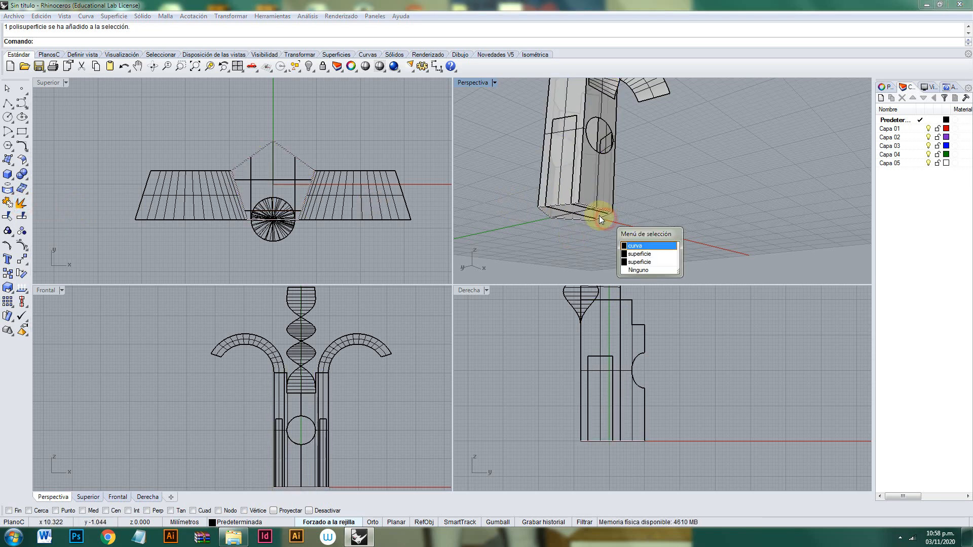
{"action": "left_click", "coordinate": [598, 215]}
{"action": "left_click", "coordinate": [595, 216]}
{"action": "scroll", "coordinate": [614, 233], "scroll_direction": "down", "scroll_amount": 5}
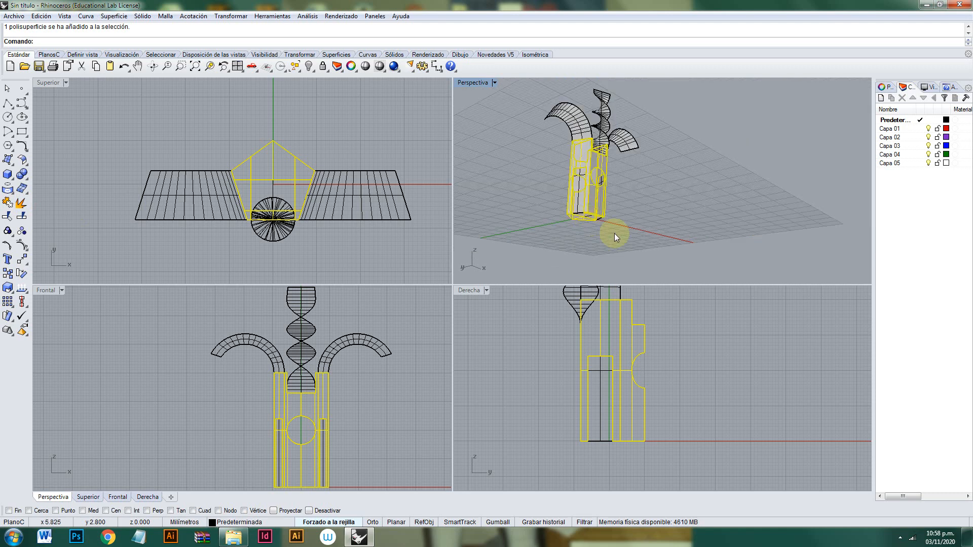
{"action": "left_click", "coordinate": [614, 233]}
{"action": "scroll", "coordinate": [603, 221], "scroll_direction": "up", "scroll_amount": 5}
{"action": "left_click", "coordinate": [591, 225]}
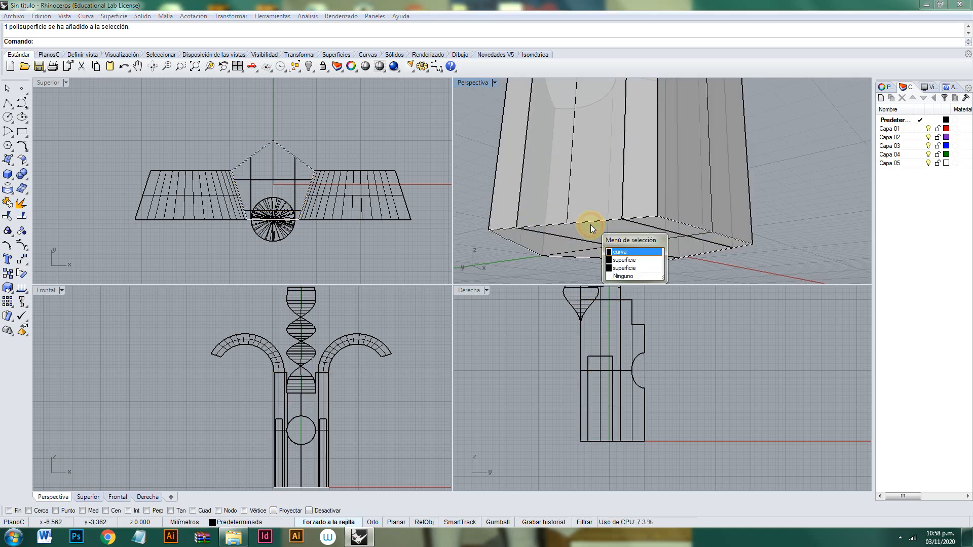
{"action": "left_click", "coordinate": [627, 260]}
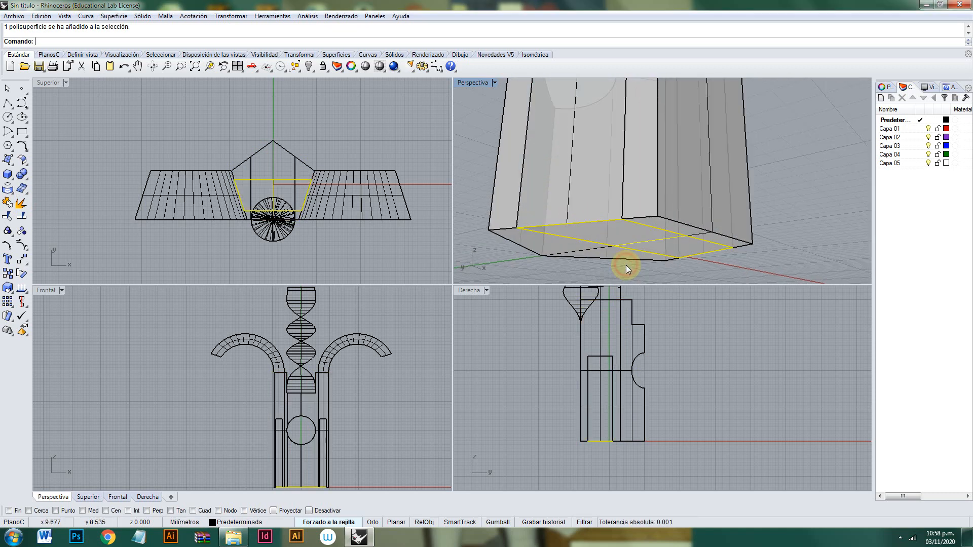
{"action": "key", "text": "Delete"}
{"action": "left_click", "coordinate": [594, 195]}
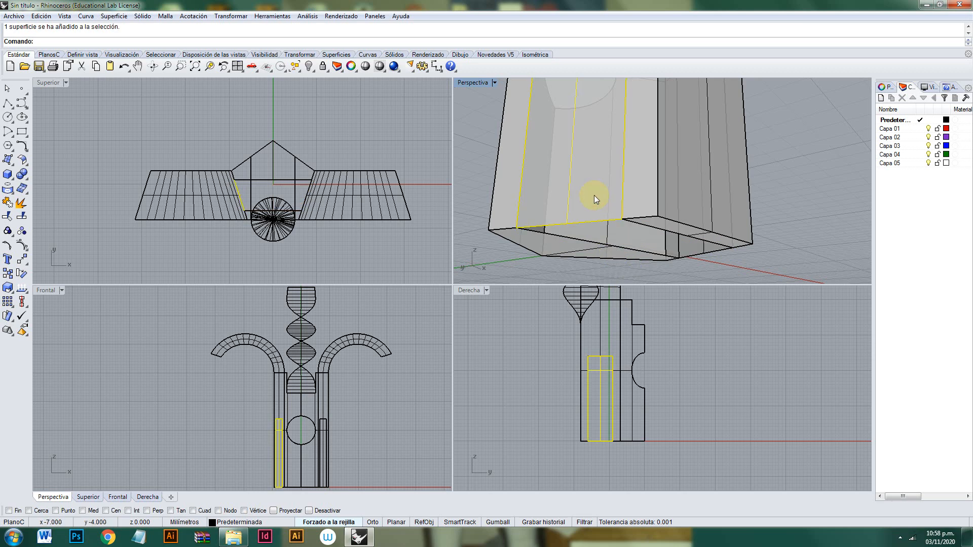
{"action": "key", "text": "Delete"}
Bend the remaining side surface outward in the front view, with its spine running from base to top, through a point at about 15, 12.
{"action": "right_click_drag", "start_coordinate": [596, 272], "coordinate": [673, 214]}
{"action": "left_click", "coordinate": [664, 218]}
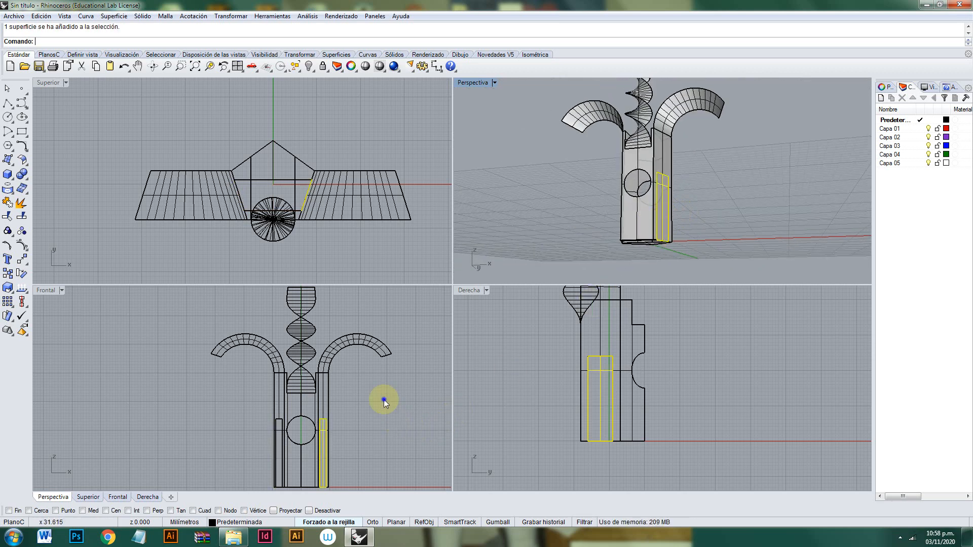
{"action": "scroll", "coordinate": [306, 412], "scroll_direction": "up", "scroll_amount": 5}
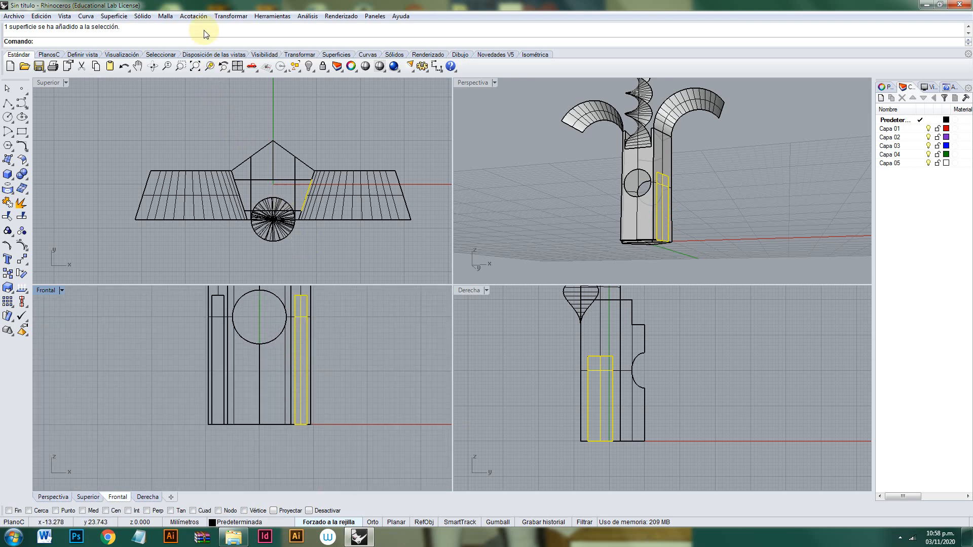
{"action": "left_click", "coordinate": [231, 20]}
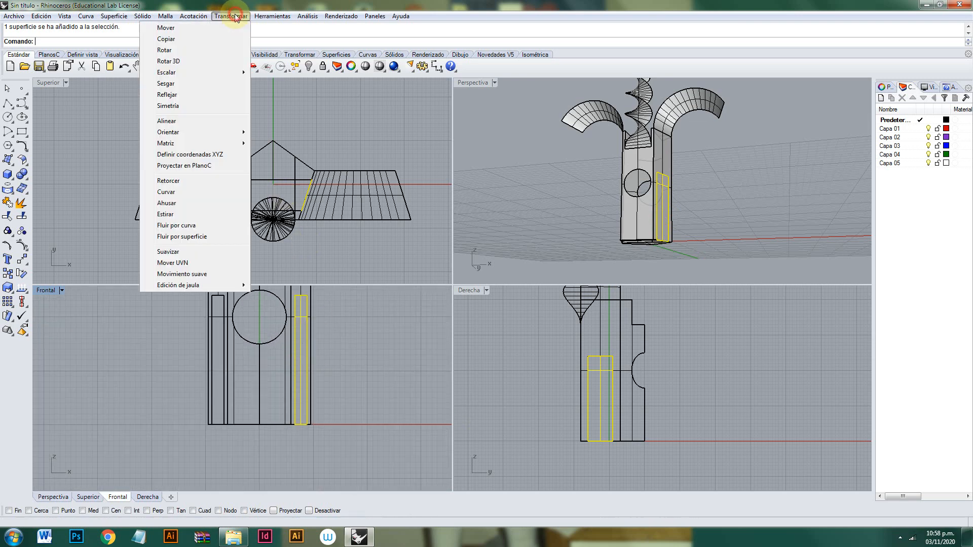
{"action": "left_click", "coordinate": [194, 190]}
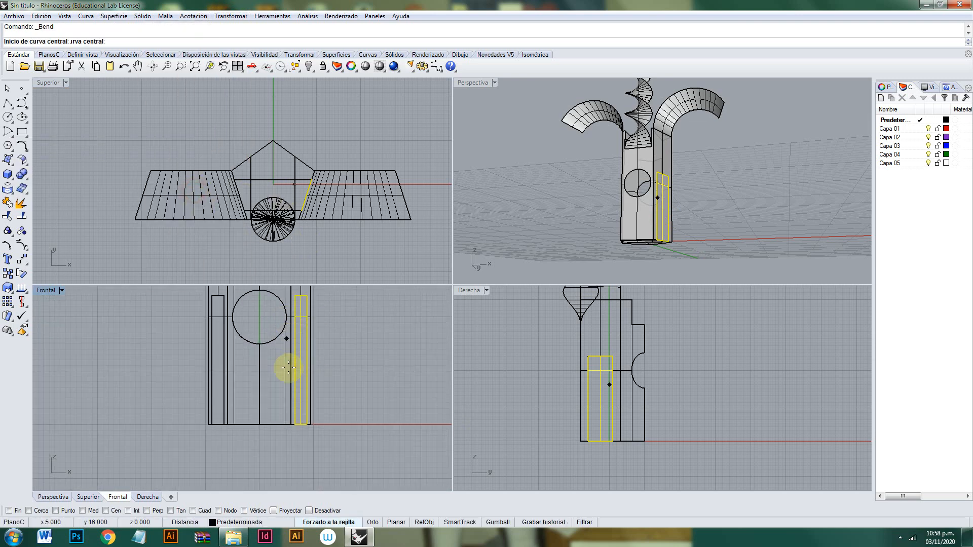
{"action": "left_click", "coordinate": [302, 425]}
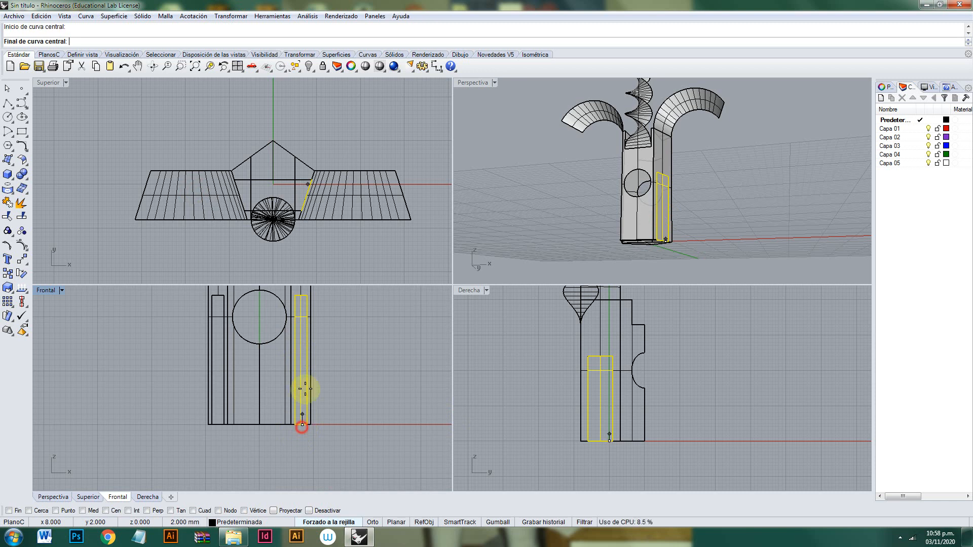
{"action": "left_click", "coordinate": [303, 296]}
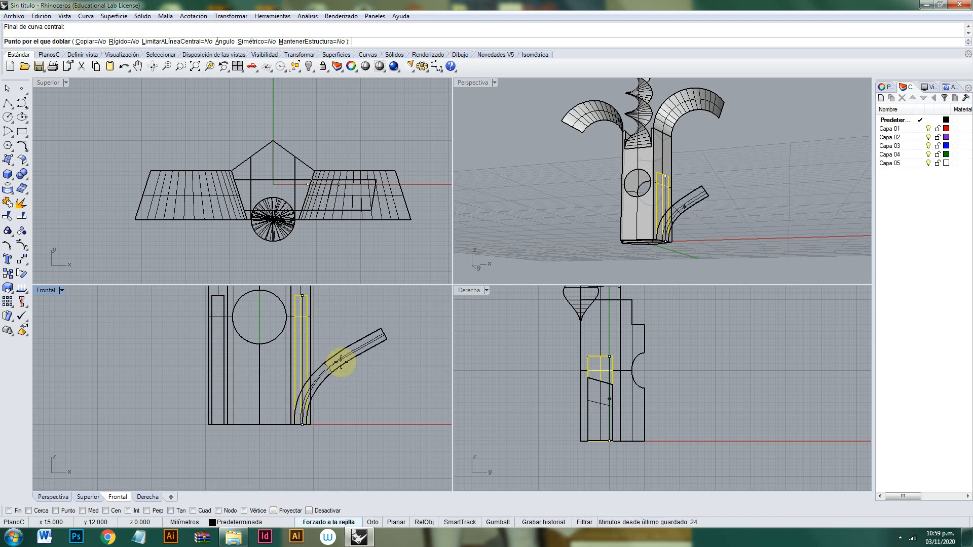
{"action": "left_click", "coordinate": [341, 361]}
{"action": "right_click_drag", "start_coordinate": [527, 223], "coordinate": [672, 210]}
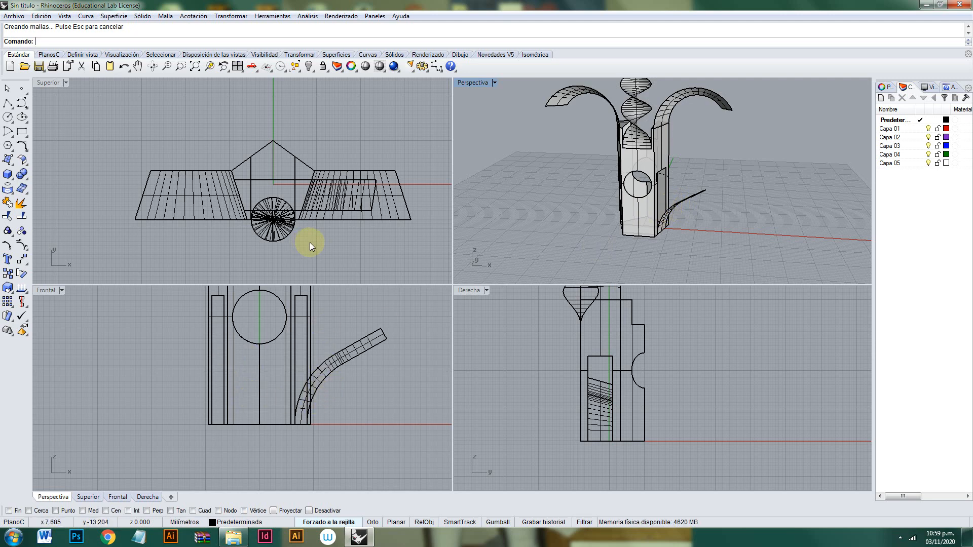
Mirror a copy of the bent lower flap to the prism's opposite side across the vertical centre axis in the top view.
{"action": "left_click", "coordinate": [344, 358]}
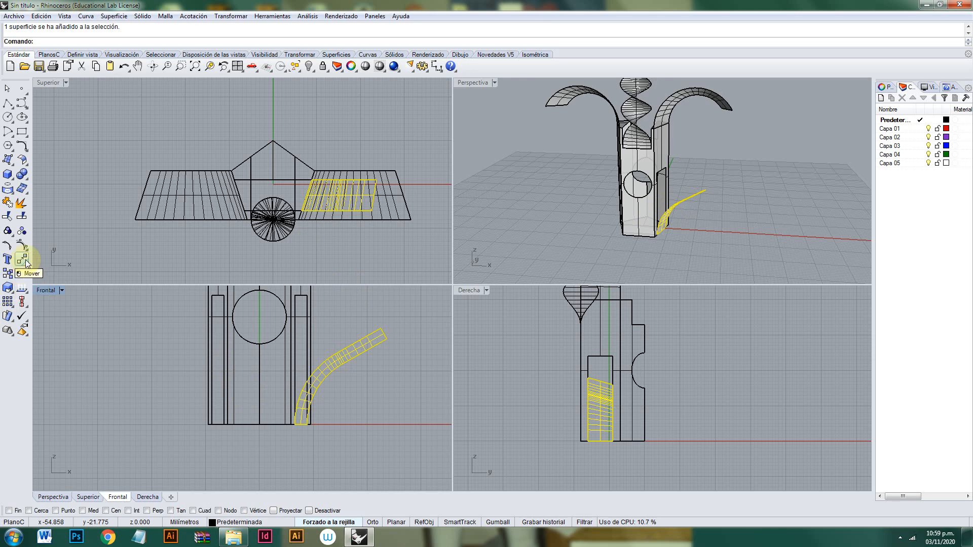
{"action": "left_click", "coordinate": [27, 265]}
{"action": "left_click", "coordinate": [101, 264]}
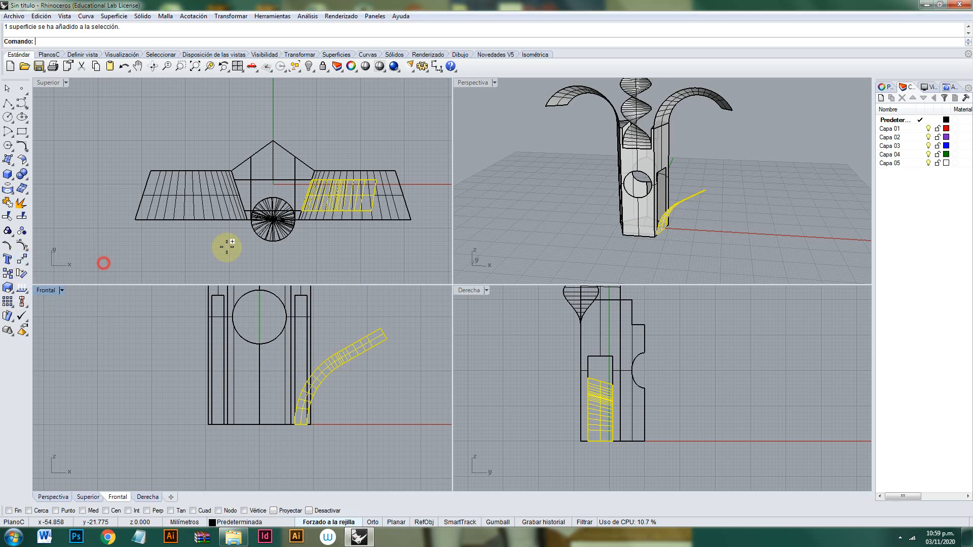
{"action": "left_click", "coordinate": [273, 167]}
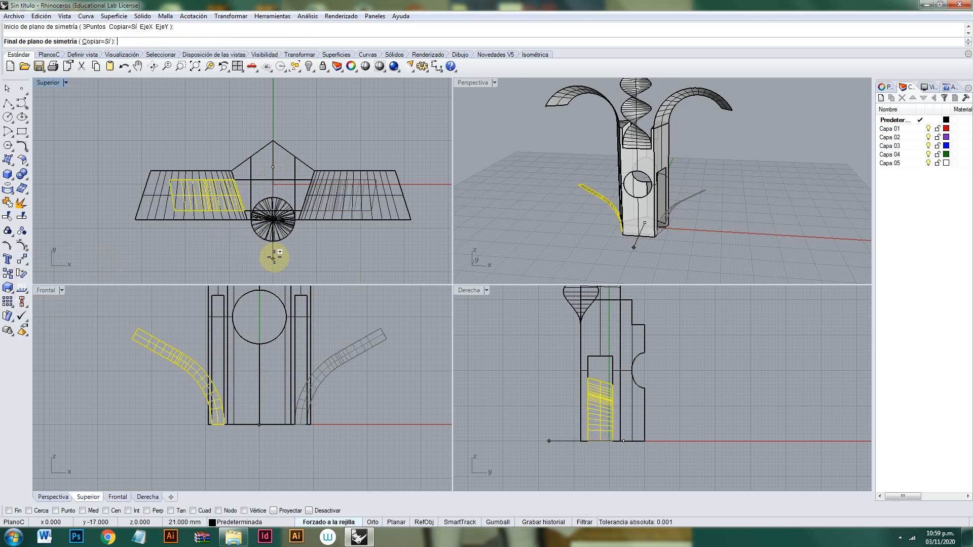
{"action": "left_click", "coordinate": [274, 259]}
{"action": "left_click", "coordinate": [504, 246]}
{"action": "right_click_drag", "start_coordinate": [533, 212], "coordinate": [617, 236]}
{"action": "right_click_drag", "start_coordinate": [620, 235], "coordinate": [738, 146]}
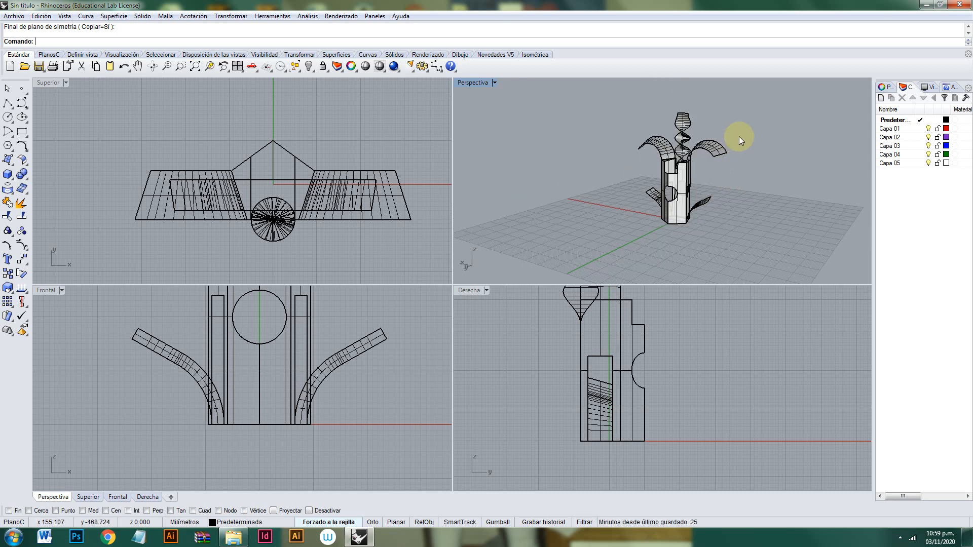
Assign all objects of the tower form to layer Capa 01 and group them.
{"action": "left_click_drag", "start_coordinate": [619, 99], "coordinate": [746, 240]}
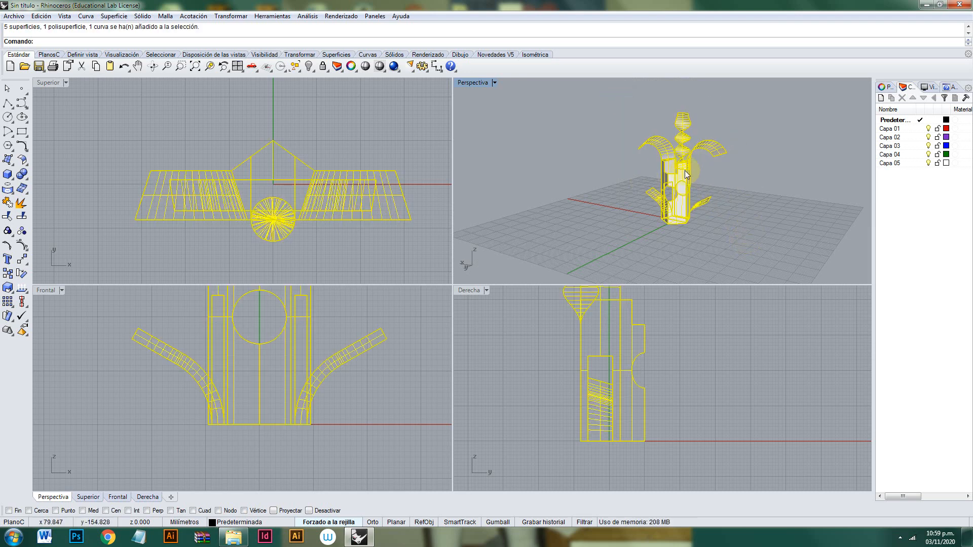
{"action": "right_click", "coordinate": [921, 128]}
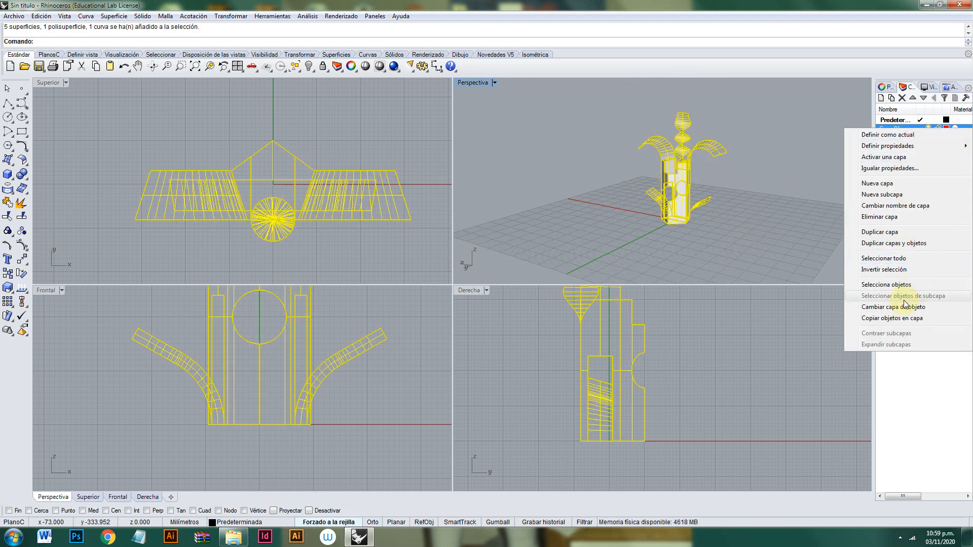
{"action": "left_click", "coordinate": [895, 308]}
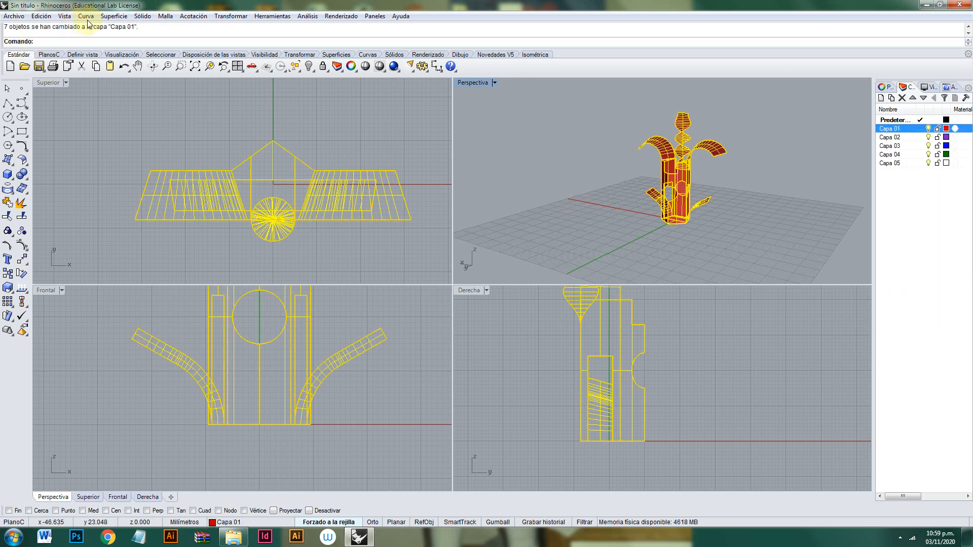
{"action": "left_click", "coordinate": [41, 16]}
{"action": "mouse_move", "coordinate": [45, 184]}
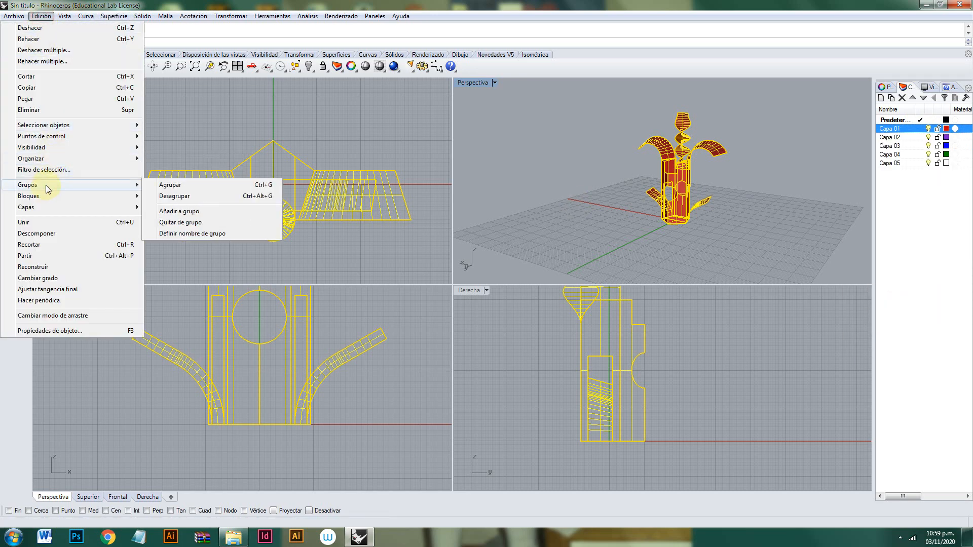
{"action": "left_click", "coordinate": [163, 188]}
Duplicate the grouped tower and place the copy about 69 mm away in the negative x direction in the top view.
{"action": "scroll", "coordinate": [518, 224], "scroll_direction": "down", "scroll_amount": 3}
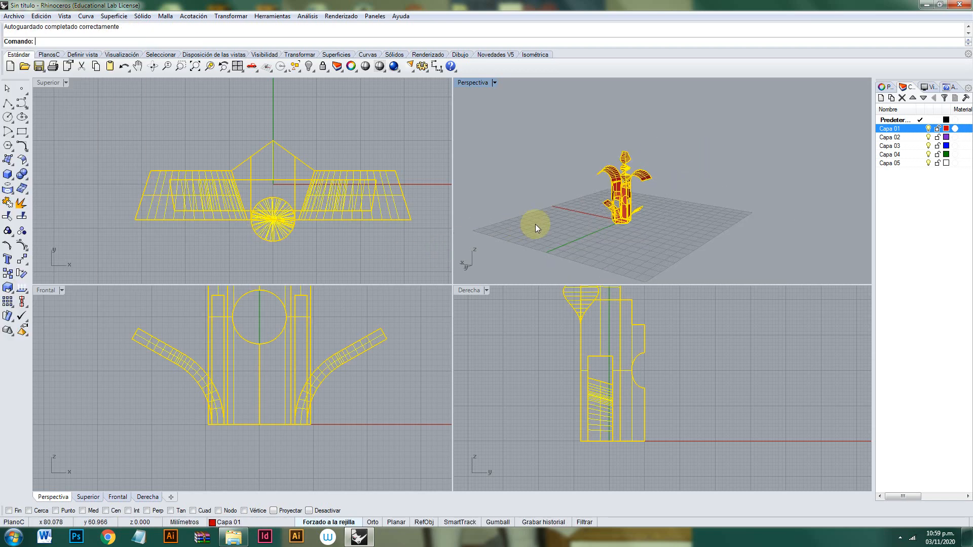
{"action": "scroll", "coordinate": [277, 234], "scroll_direction": "down", "scroll_amount": 3}
{"action": "scroll", "coordinate": [280, 231], "scroll_direction": "down", "scroll_amount": 2}
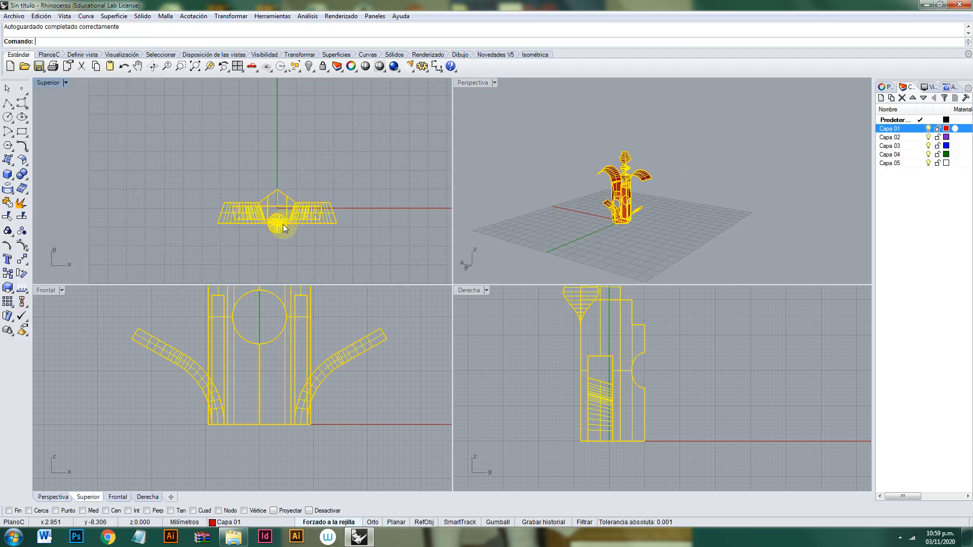
{"action": "key", "text": "ctrl+c"}
{"action": "key", "text": "ctrl+v"}
{"action": "left_click", "coordinate": [298, 219]}
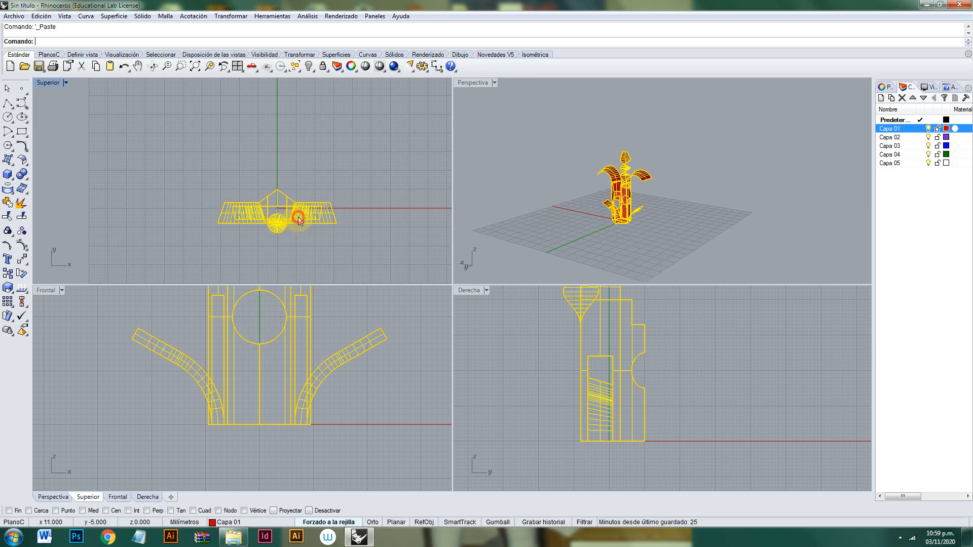
{"action": "left_click_drag", "start_coordinate": [282, 221], "coordinate": [168, 215]}
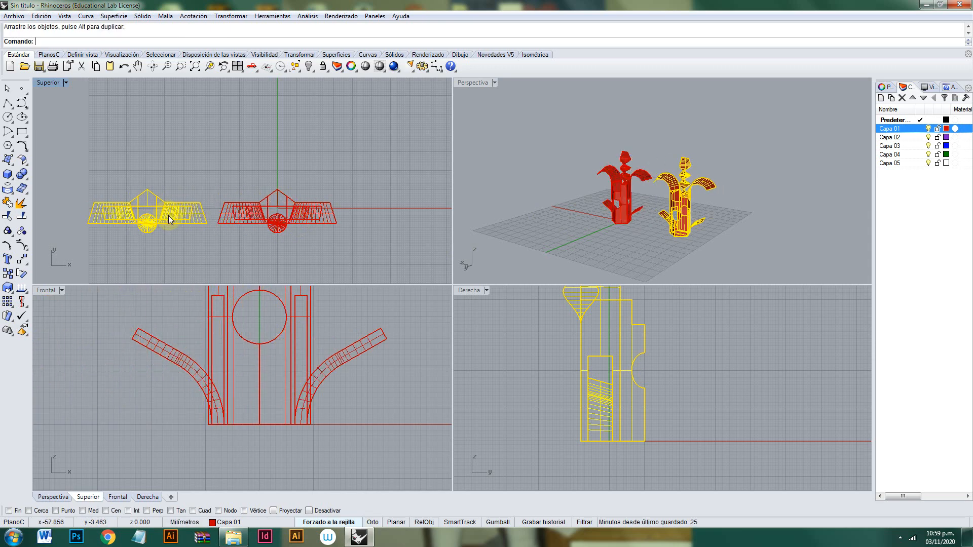
Scale the copied tower uniformly from its centre to about three quarters of its size, and shift it slightly toward the original.
{"action": "left_click", "coordinate": [8, 289]}
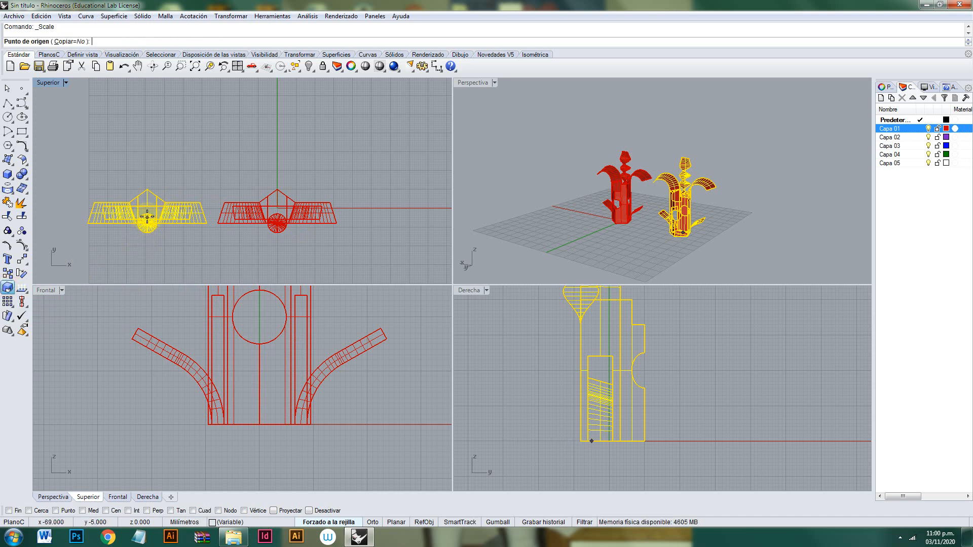
{"action": "left_click", "coordinate": [146, 212]}
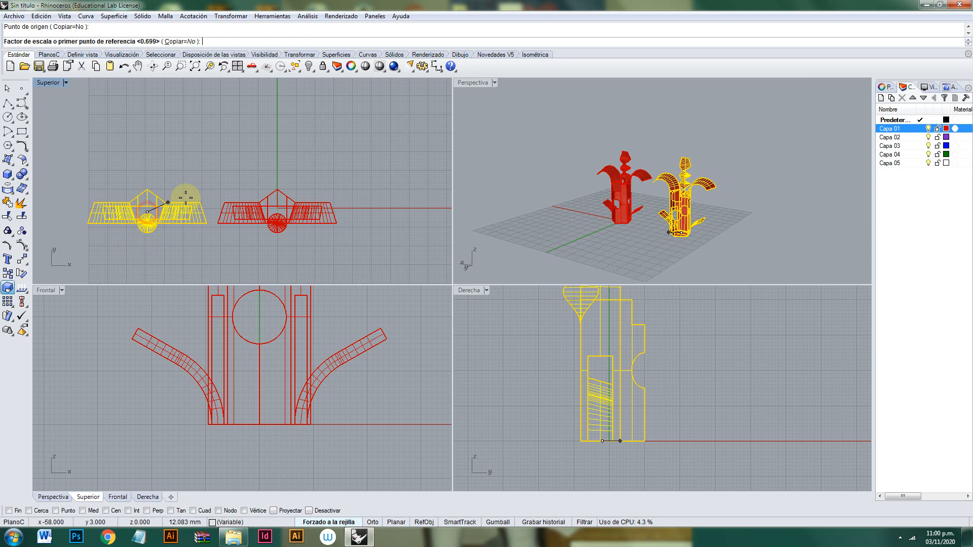
{"action": "left_click", "coordinate": [148, 147]}
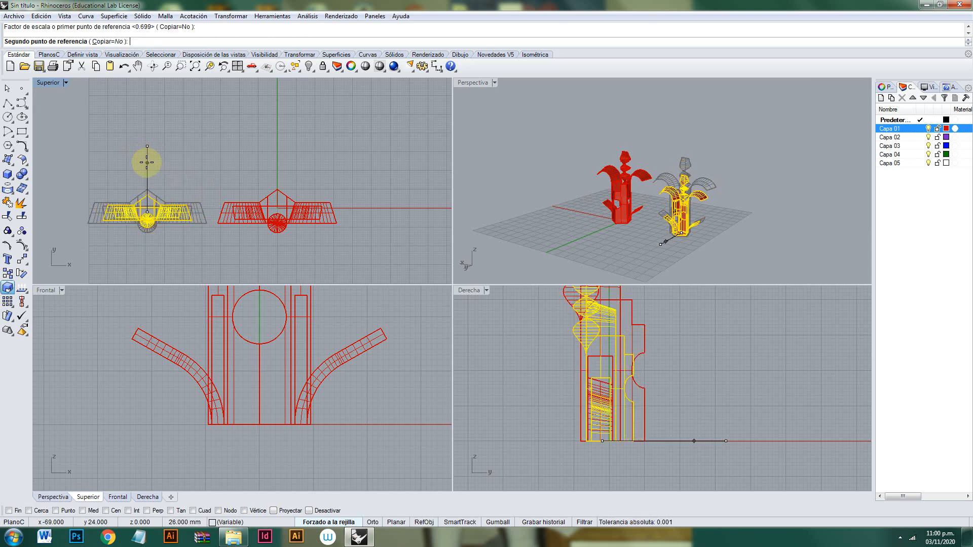
{"action": "left_click", "coordinate": [147, 163]}
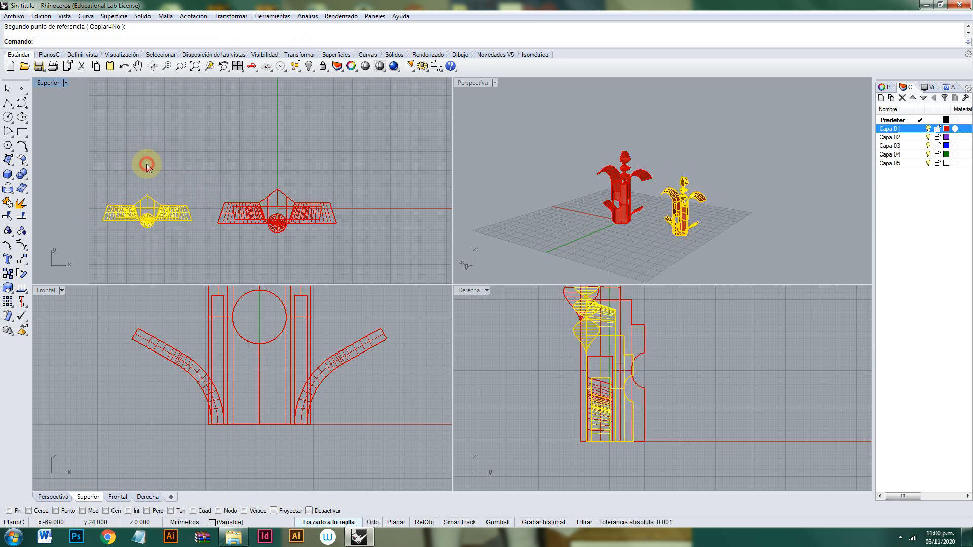
{"action": "left_click_drag", "start_coordinate": [167, 212], "coordinate": [183, 213]}
Duplicate the reduced tower and place the new copy about 53 mm farther from the original along the same row.
{"action": "key", "text": "ctrl+c"}
{"action": "key", "text": "ctrl+v"}
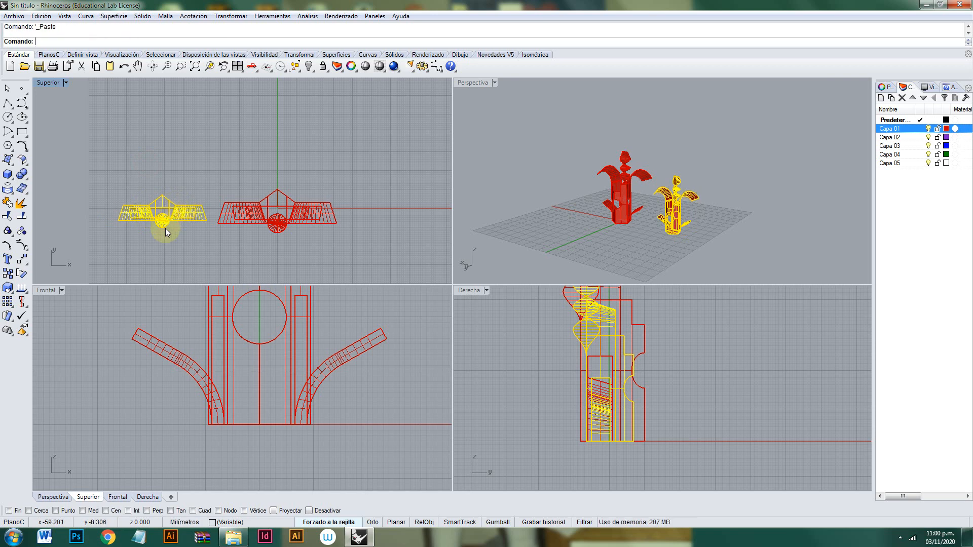
{"action": "scroll", "coordinate": [165, 228], "scroll_direction": "down", "scroll_amount": 1}
{"action": "right_click_drag", "start_coordinate": [212, 227], "coordinate": [285, 219]}
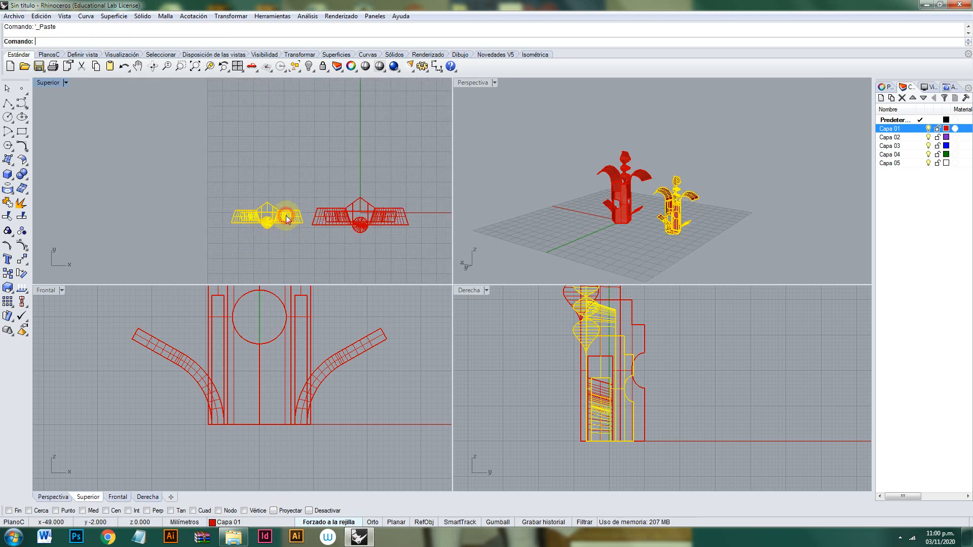
{"action": "left_click_drag", "start_coordinate": [286, 216], "coordinate": [205, 219]}
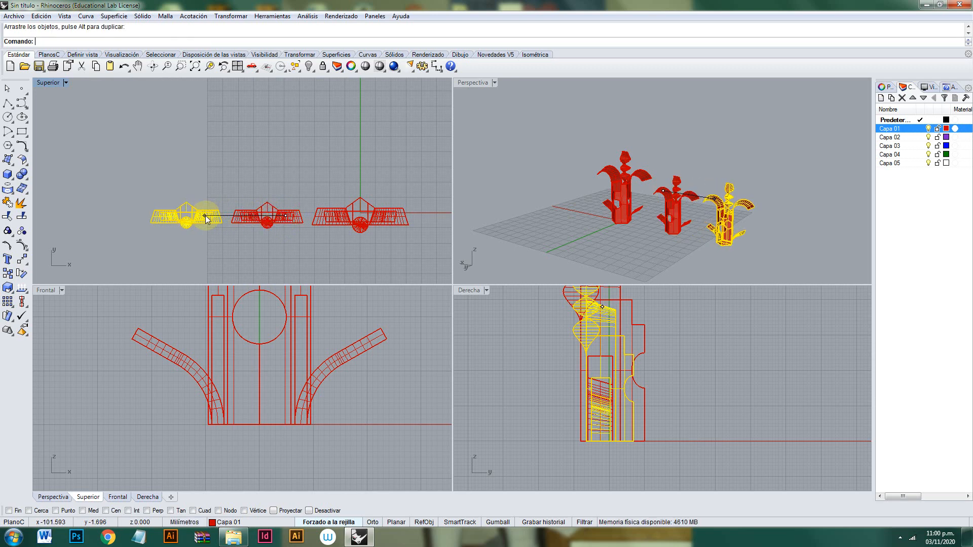
Scale the farthest tower copy uniformly from its centre to about 0.63 of its size in the top view.
{"action": "left_click", "coordinate": [9, 287]}
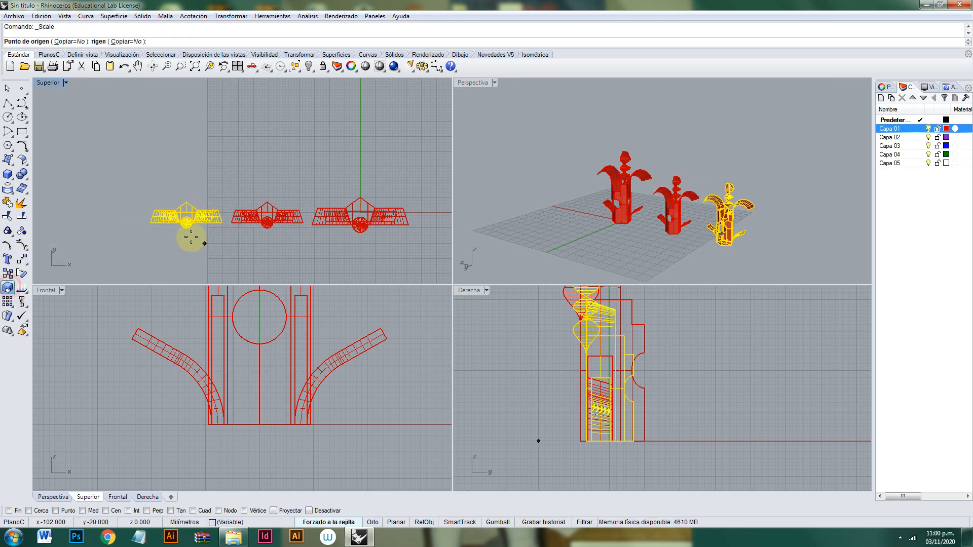
{"action": "left_click", "coordinate": [186, 216]}
{"action": "left_click", "coordinate": [186, 174]}
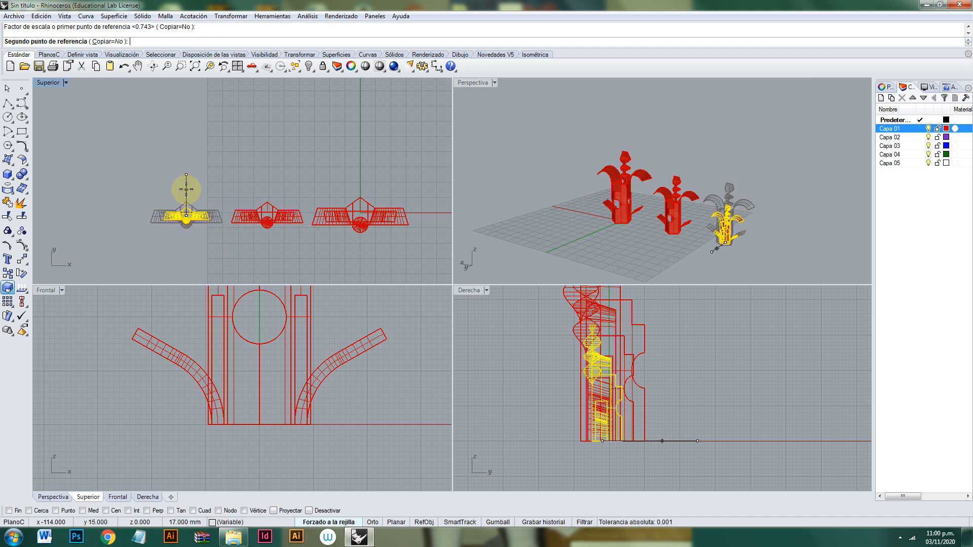
{"action": "left_click", "coordinate": [186, 189]}
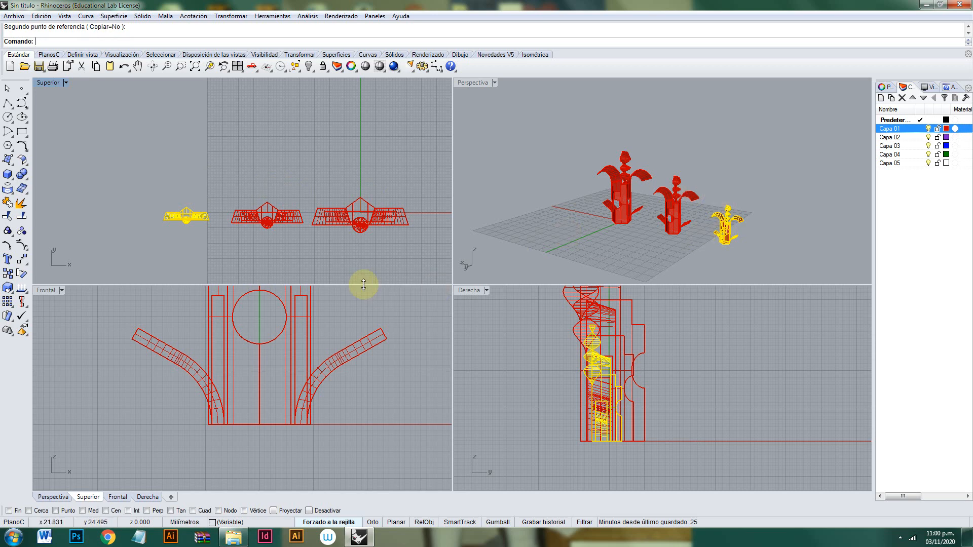
{"action": "left_click", "coordinate": [347, 266]}
Move the medium tower about 10 mm and the smallest tower about 23 mm toward the original in the front view.
{"action": "scroll", "coordinate": [336, 355], "scroll_direction": "down", "scroll_amount": 14}
{"action": "scroll", "coordinate": [310, 365], "scroll_direction": "up", "scroll_amount": 6}
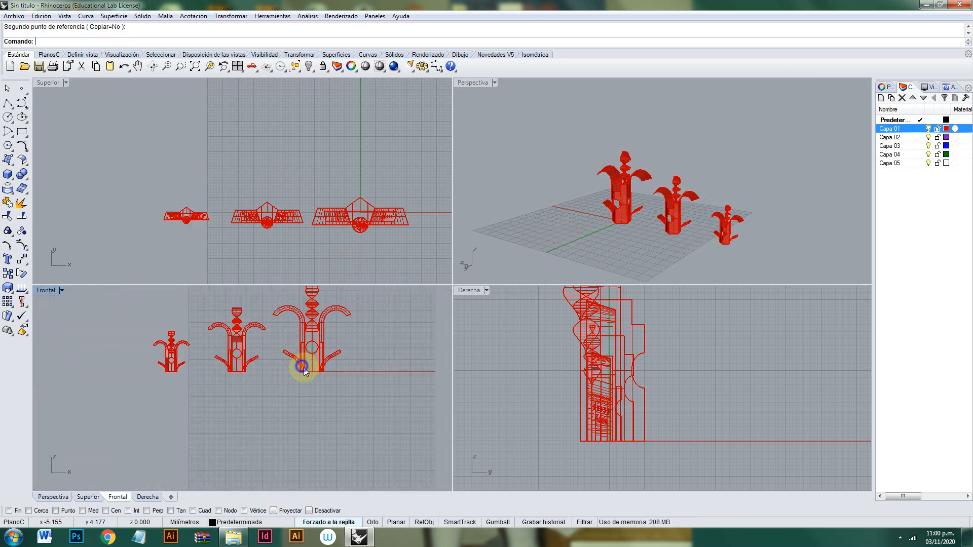
{"action": "left_click", "coordinate": [243, 361]}
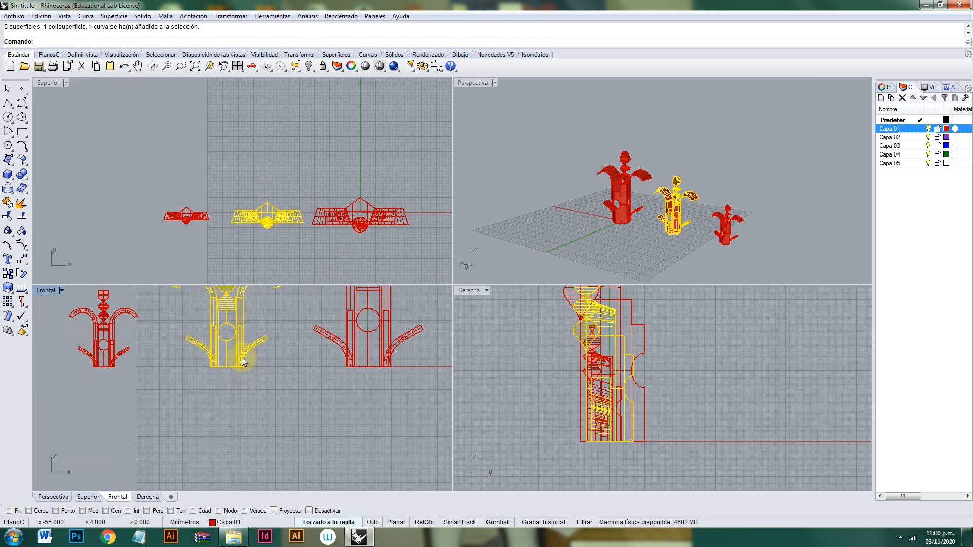
{"action": "left_click_drag", "start_coordinate": [244, 361], "coordinate": [274, 361]}
{"action": "scroll", "coordinate": [274, 355], "scroll_direction": "down", "scroll_amount": 3}
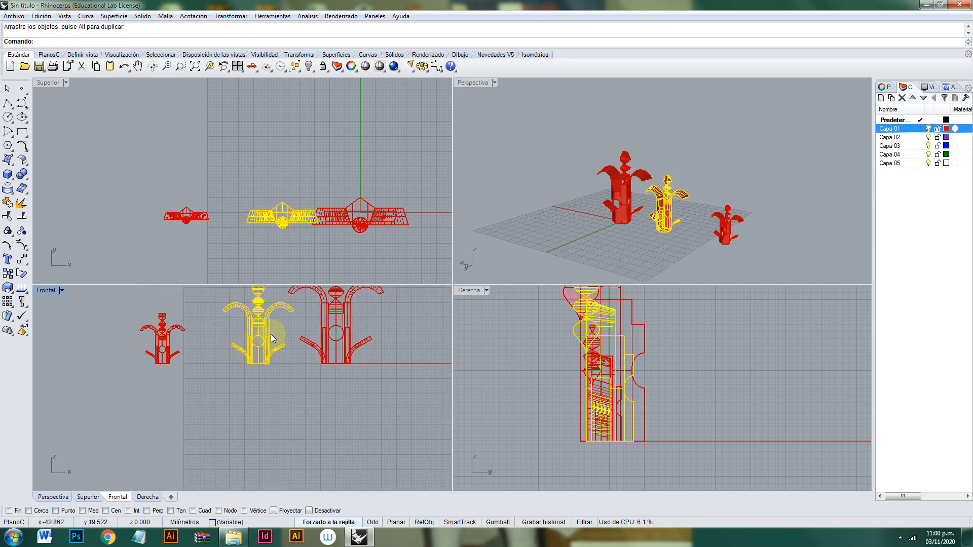
{"action": "left_click", "coordinate": [170, 336]}
{"action": "left_click_drag", "start_coordinate": [170, 336], "coordinate": [205, 338]}
{"action": "left_click", "coordinate": [240, 376]}
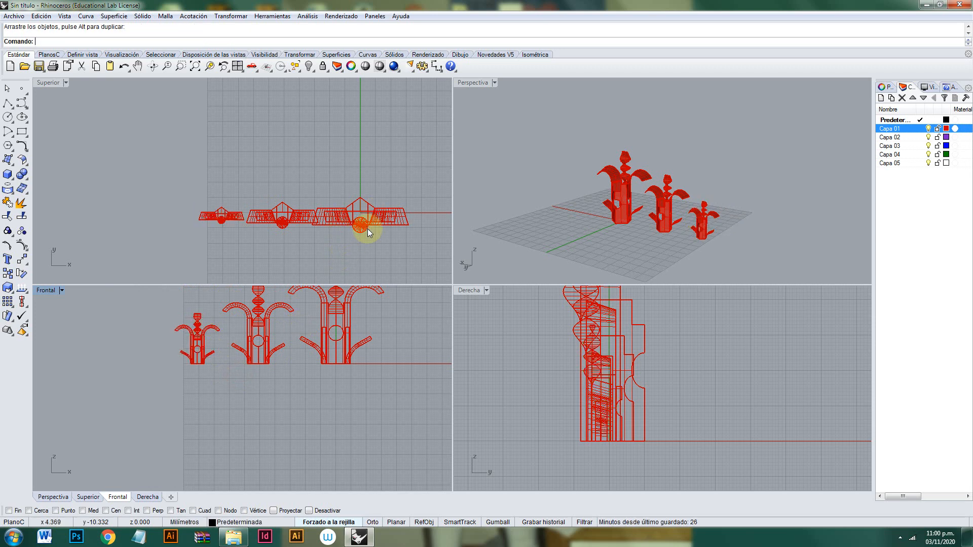
Polar array the medium and smallest towers around the origin at the large tower, with 6 elements over 360 degrees.
{"action": "scroll", "coordinate": [367, 229], "scroll_direction": "up", "scroll_amount": 1}
{"action": "left_click_drag", "start_coordinate": [273, 186], "coordinate": [75, 281]}
{"action": "left_click", "coordinate": [12, 306]}
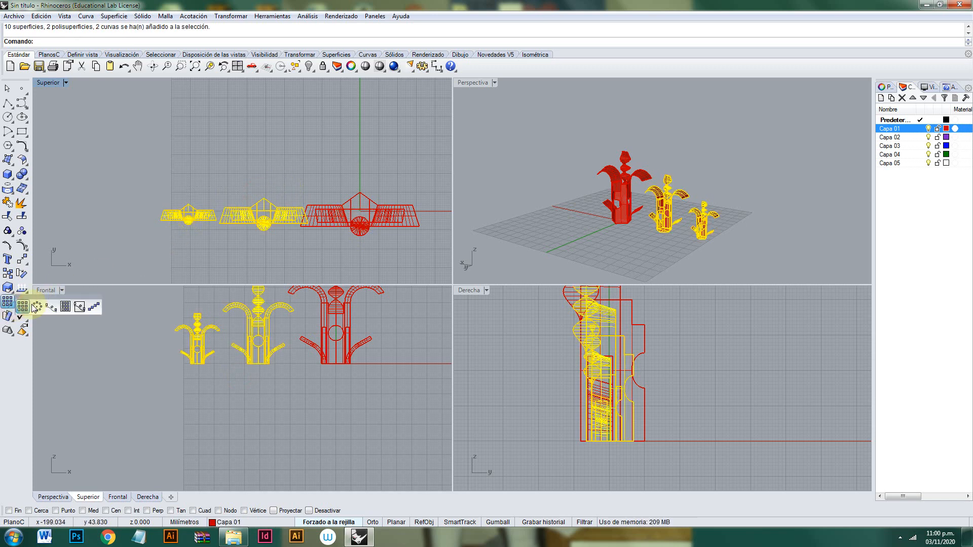
{"action": "left_click", "coordinate": [38, 308]}
{"action": "scroll", "coordinate": [361, 213], "scroll_direction": "up", "scroll_amount": 2}
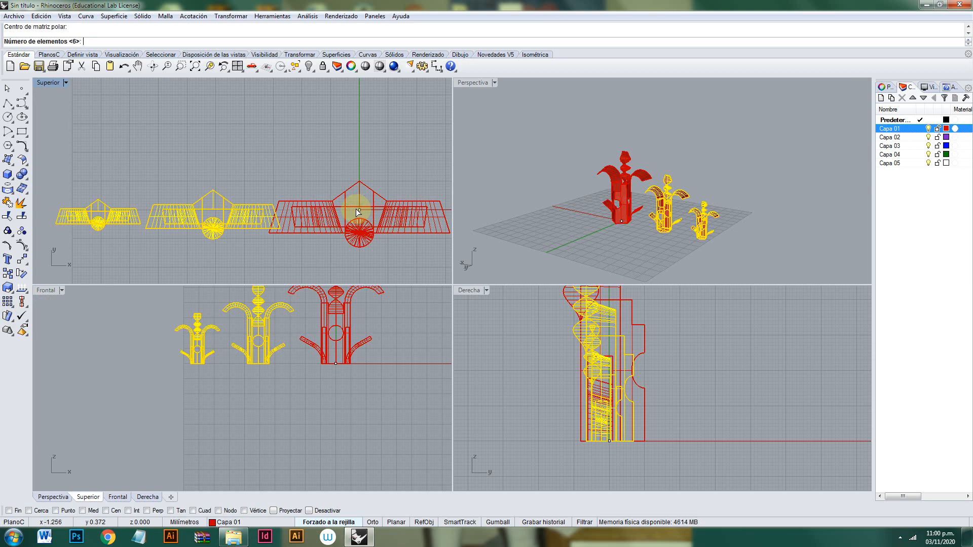
{"action": "key", "text": "Return"}
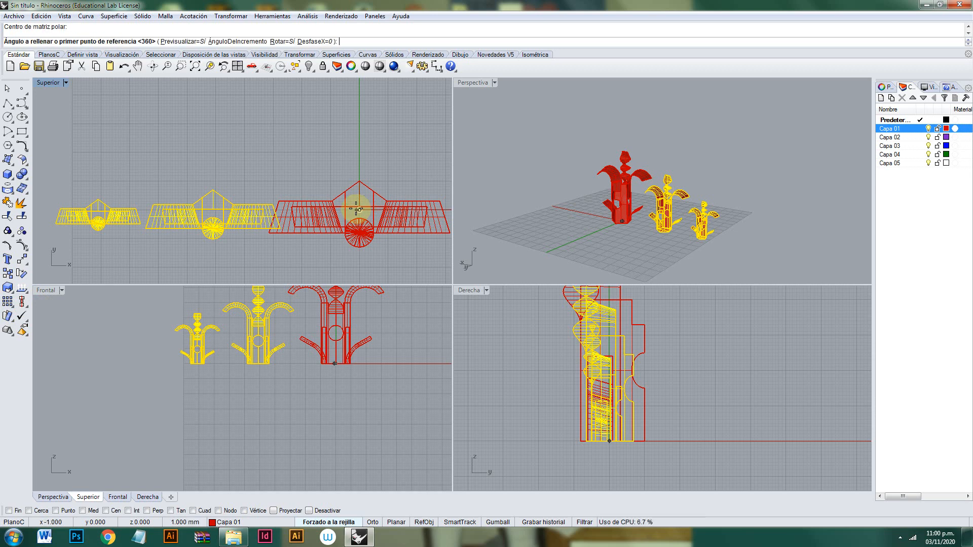
{"action": "key", "text": "Return"}
{"action": "key", "text": "Return"}
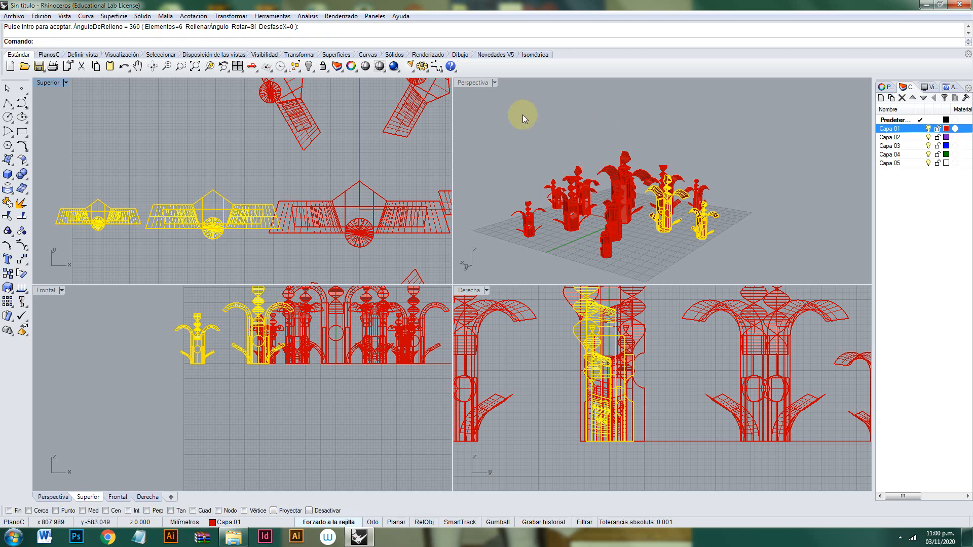
Maximize the perspective view and move three alternating medium towers of the inner ring to layer Capa 02.
{"action": "double_click", "coordinate": [473, 84]}
{"action": "scroll", "coordinate": [446, 327], "scroll_direction": "down", "scroll_amount": 3}
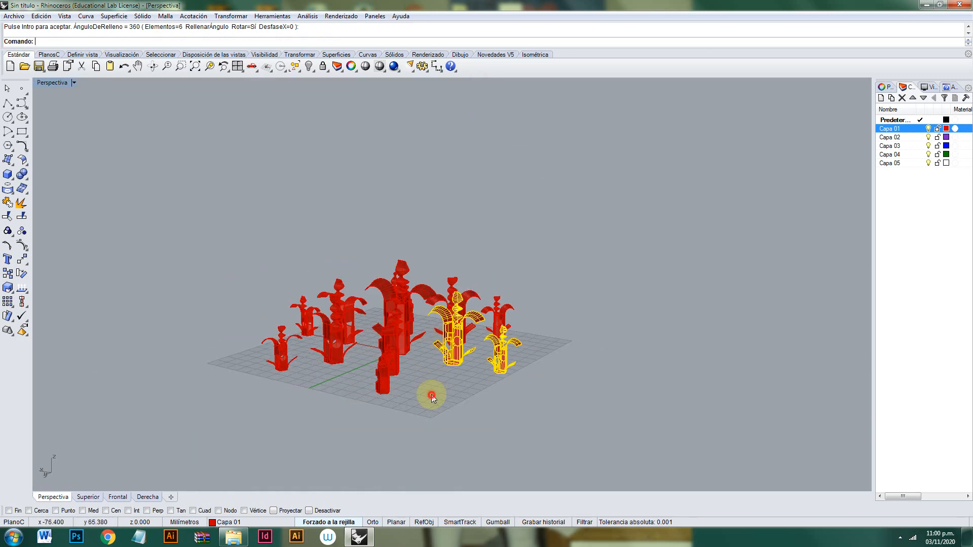
{"action": "right_click_drag", "start_coordinate": [428, 395], "coordinate": [447, 341]}
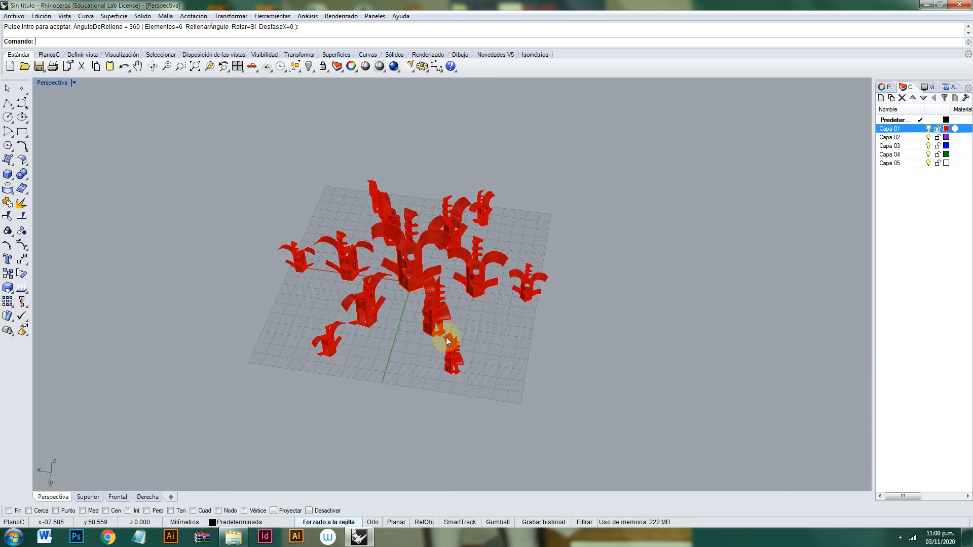
{"action": "left_click", "coordinate": [444, 314]}
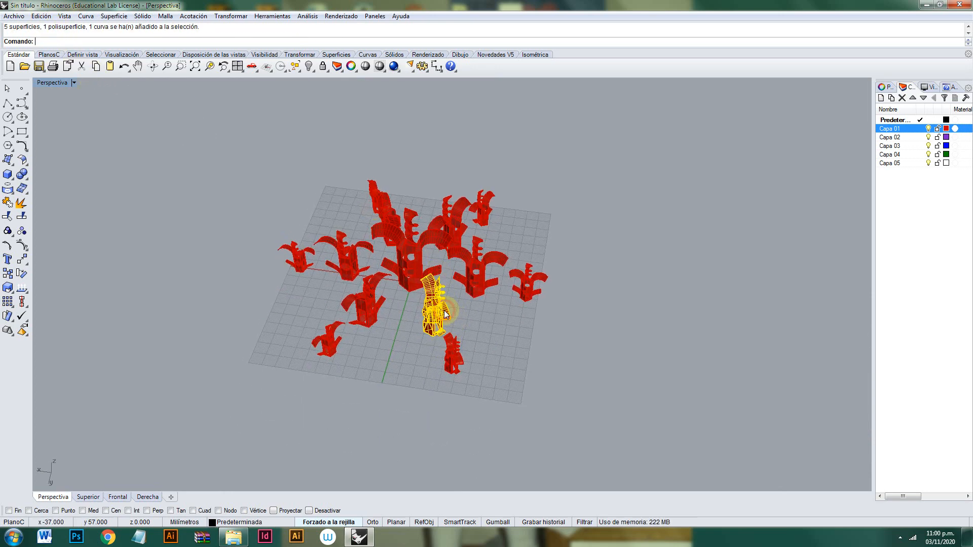
{"action": "left_click", "coordinate": [456, 215], "text": "shift"}
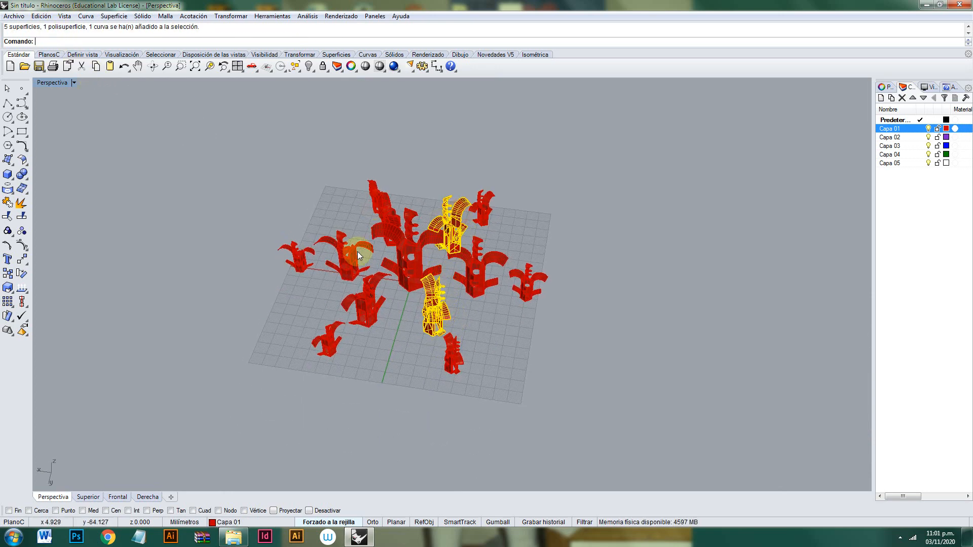
{"action": "left_click", "coordinate": [342, 252], "text": "shift"}
{"action": "right_click", "coordinate": [897, 136]}
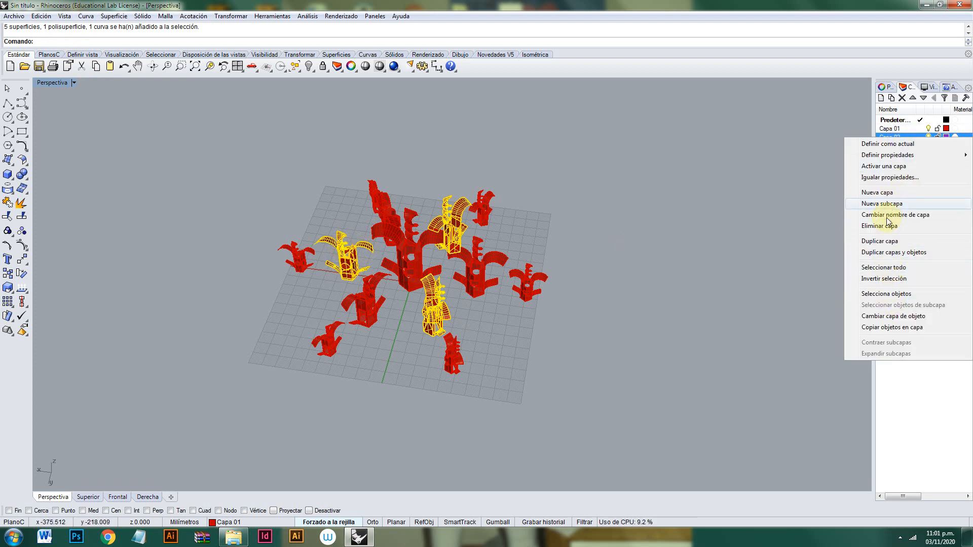
{"action": "left_click", "coordinate": [890, 316]}
{"action": "left_click", "coordinate": [623, 339]}
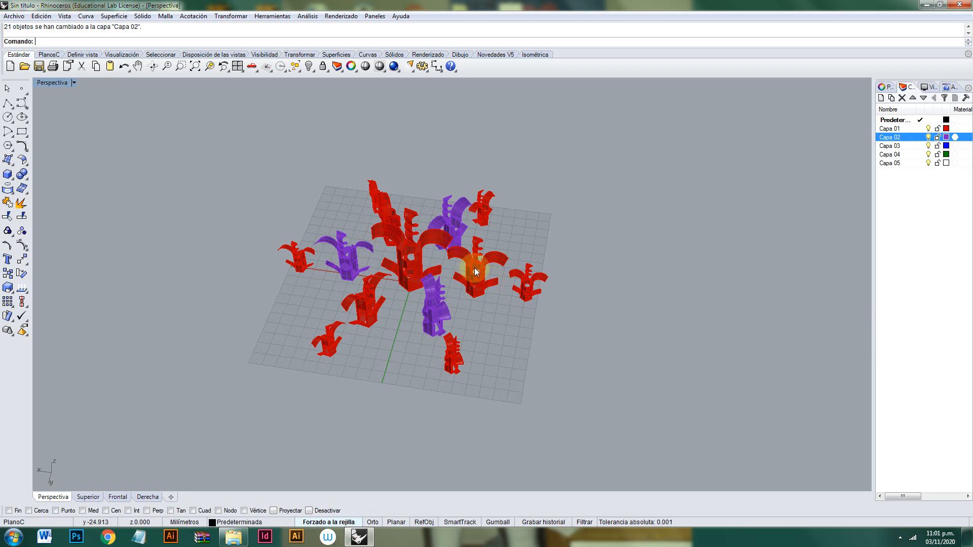
Move the three remaining red medium towers of the inner ring to layer Capa 03.
{"action": "left_click", "coordinate": [474, 268]}
{"action": "left_click", "coordinate": [364, 291], "text": "shift"}
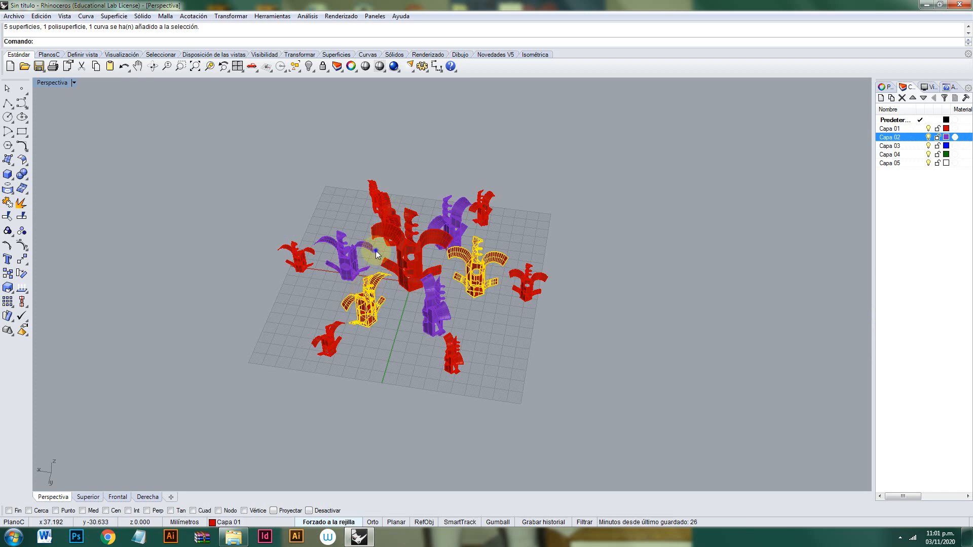
{"action": "right_click_drag", "start_coordinate": [375, 251], "coordinate": [403, 259], "text": "shift"}
{"action": "left_click", "coordinate": [422, 225], "text": "shift"}
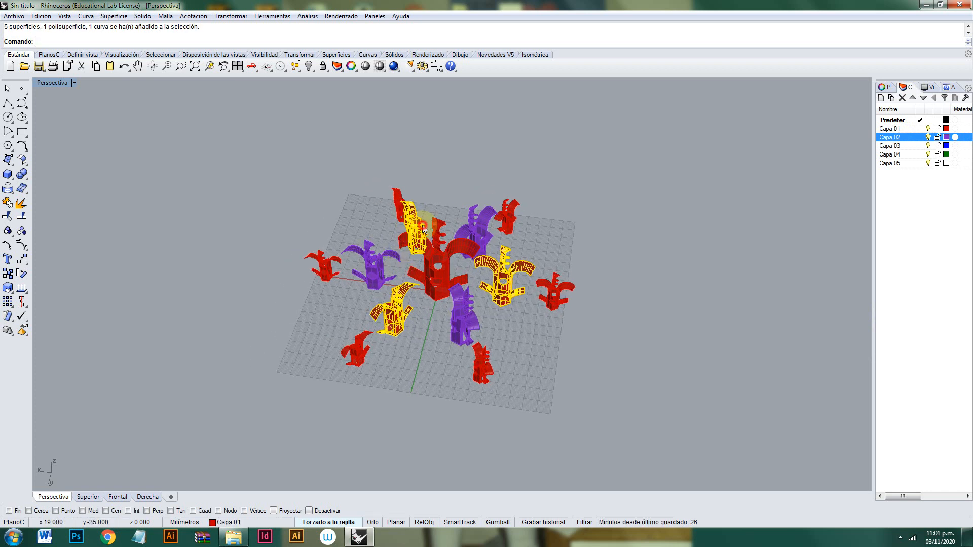
{"action": "right_click", "coordinate": [919, 151]}
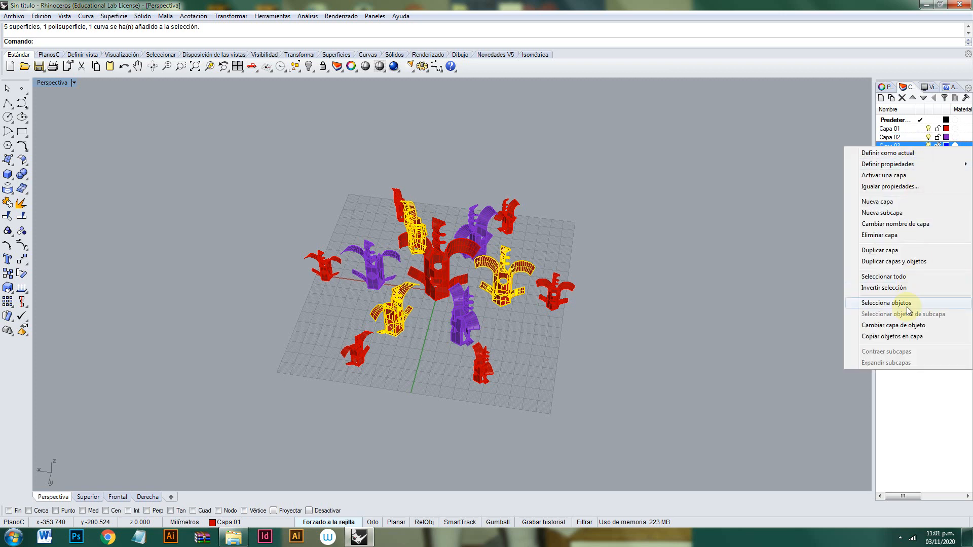
{"action": "left_click", "coordinate": [899, 328]}
{"action": "left_click", "coordinate": [619, 375]}
Move the three small outer towers behind the purple medium ones to layer Capa 04.
{"action": "left_click", "coordinate": [482, 363]}
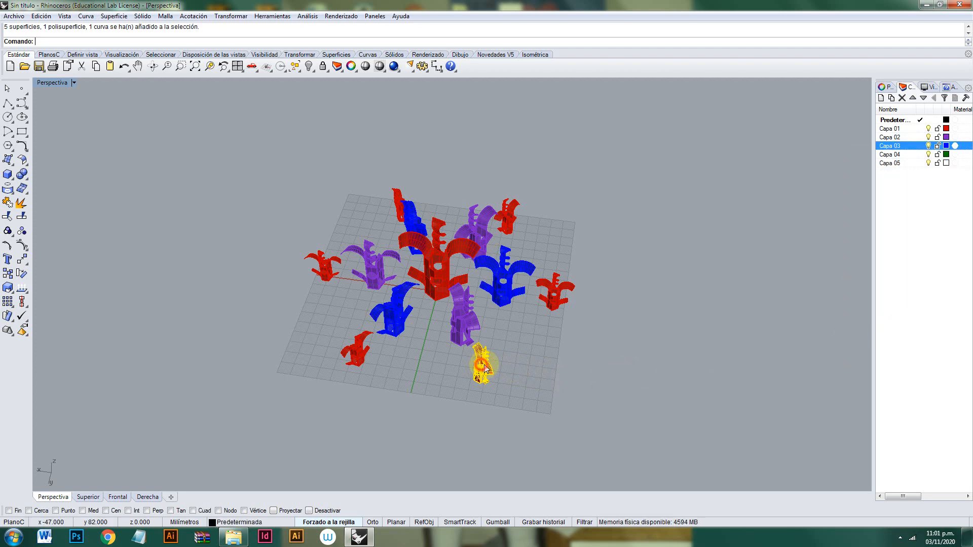
{"action": "left_click", "coordinate": [512, 212], "text": "shift"}
{"action": "left_click", "coordinate": [314, 256], "text": "shift"}
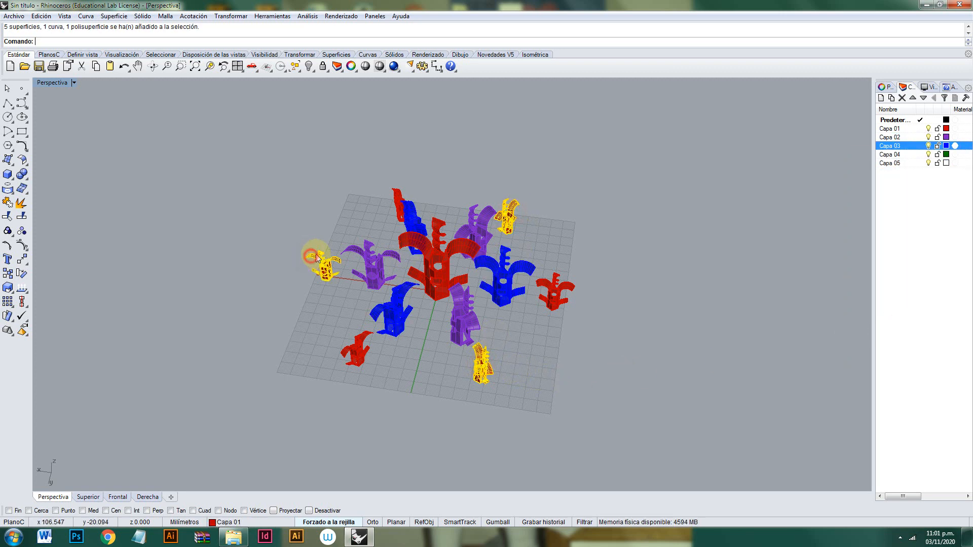
{"action": "right_click", "coordinate": [910, 155]}
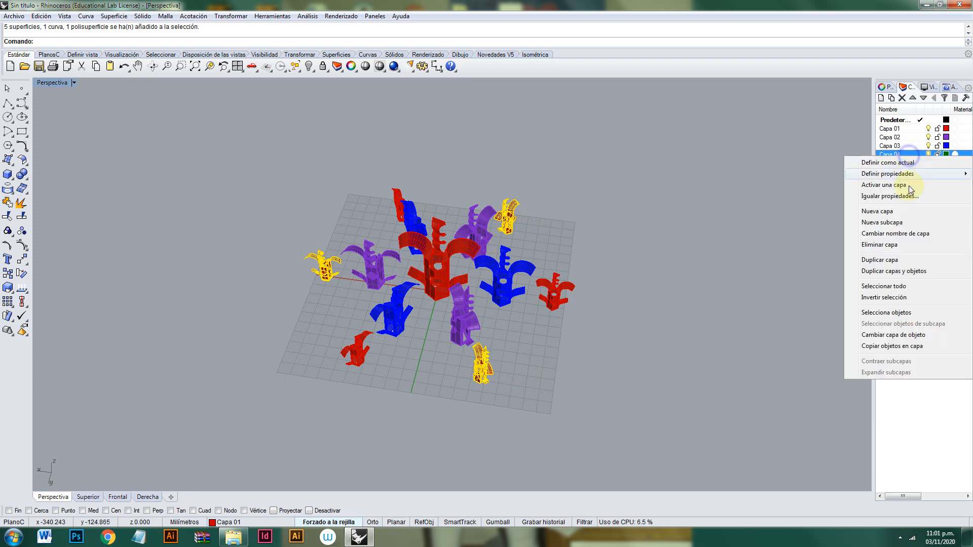
{"action": "left_click", "coordinate": [912, 334]}
{"action": "left_click", "coordinate": [414, 400]}
Move the three remaining red small towers of the outer ring to layer Capa 05.
{"action": "left_click", "coordinate": [355, 350]}
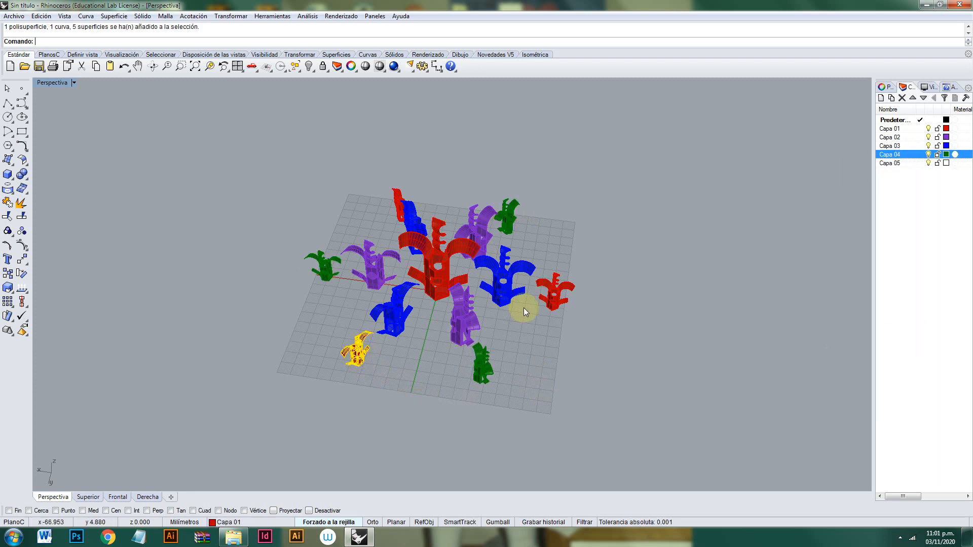
{"action": "left_click", "coordinate": [554, 293], "text": "shift"}
{"action": "left_click", "coordinate": [398, 198], "text": "shift"}
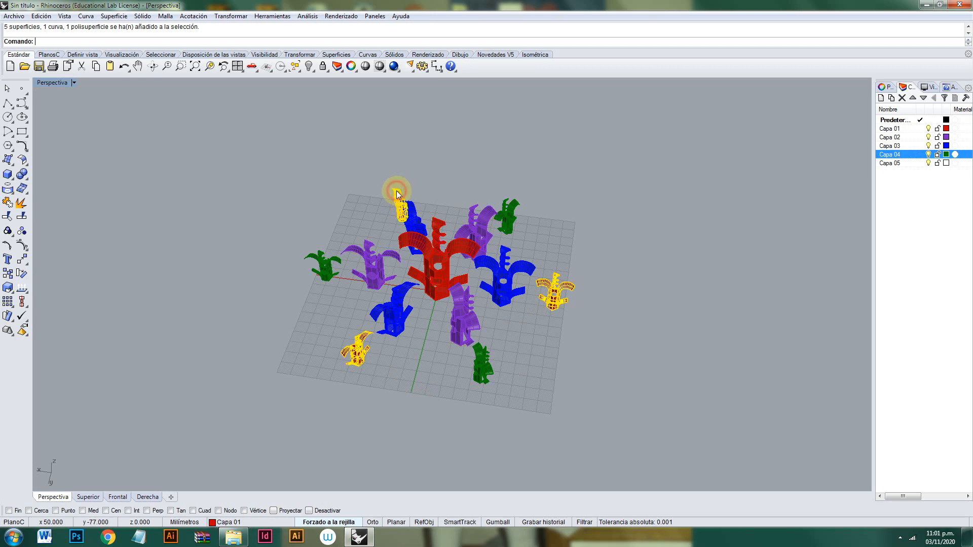
{"action": "left_click", "coordinate": [897, 164]}
{"action": "right_click", "coordinate": [897, 163]}
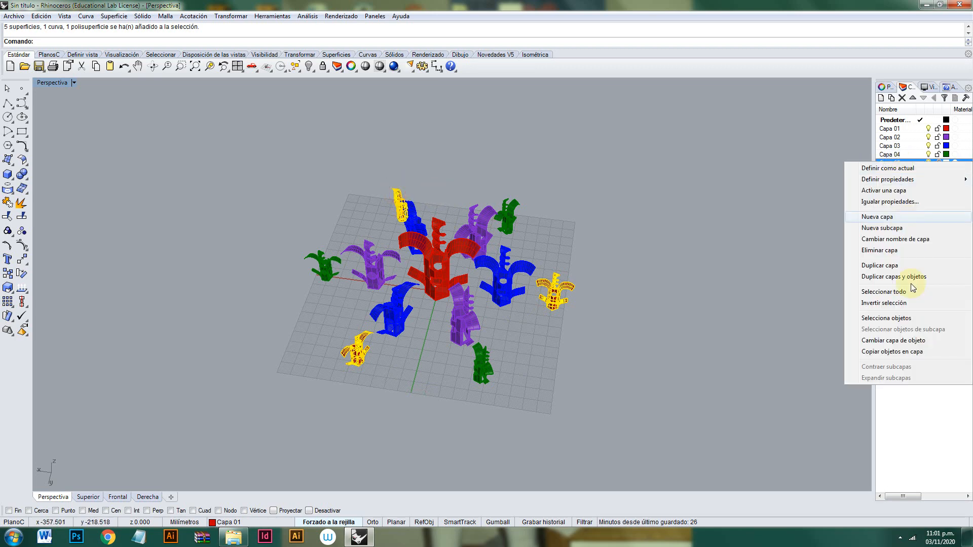
{"action": "left_click", "coordinate": [898, 341]}
{"action": "mouse_move", "coordinate": [694, 330]}
{"action": "right_mouse_down"}
{"action": "mouse_move", "coordinate": [682, 311]}
{"action": "mouse_move", "coordinate": [706, 317]}
{"action": "right_mouse_up"}
{"action": "right_click_drag", "start_coordinate": [502, 329], "coordinate": [587, 312]}
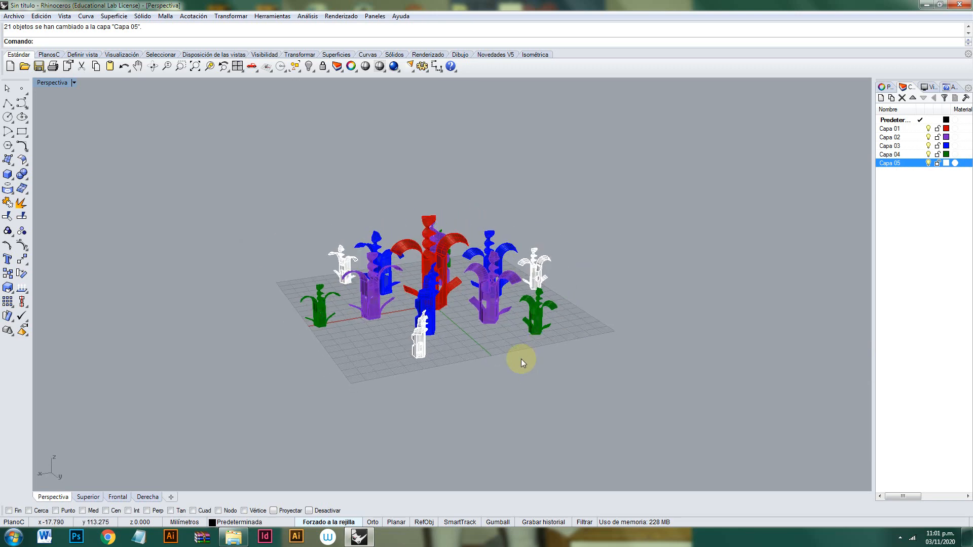
{"action": "right_click_drag", "start_coordinate": [520, 359], "coordinate": [436, 381]}
{"action": "right_click_drag", "start_coordinate": [511, 317], "coordinate": [474, 375]}
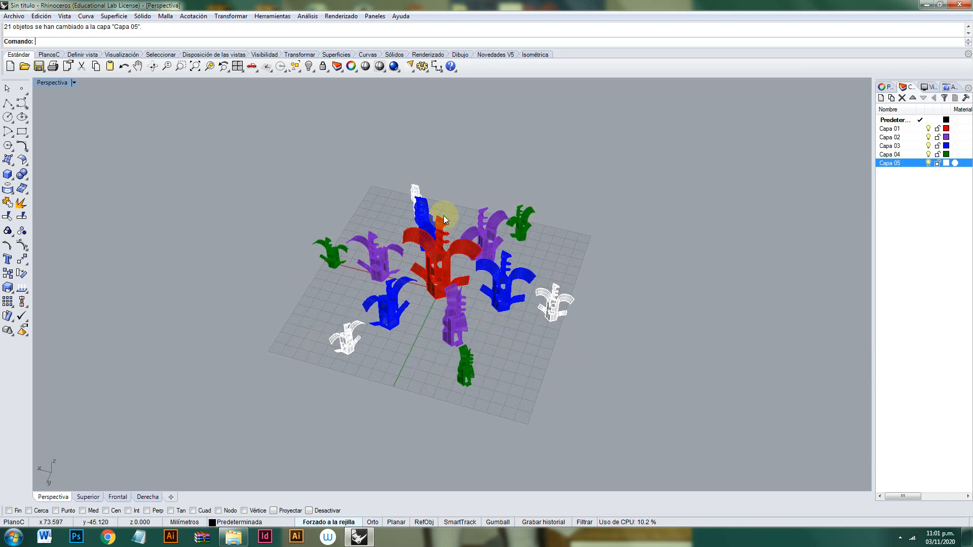
Assign layer Capa 01 a material with the red colour RGB 255, 0, 12.
{"action": "left_click", "coordinate": [956, 128]}
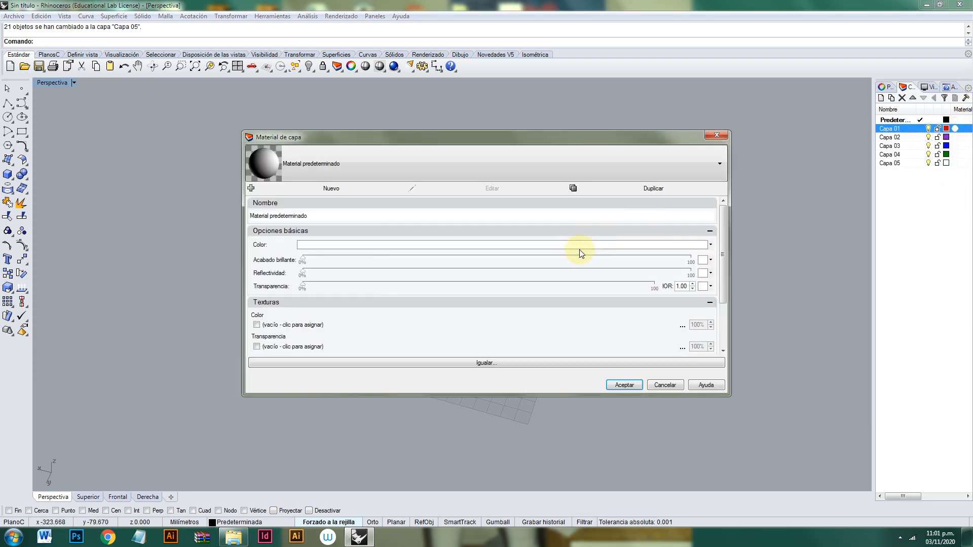
{"action": "left_click", "coordinate": [580, 245]}
{"action": "left_click", "coordinate": [580, 251]}
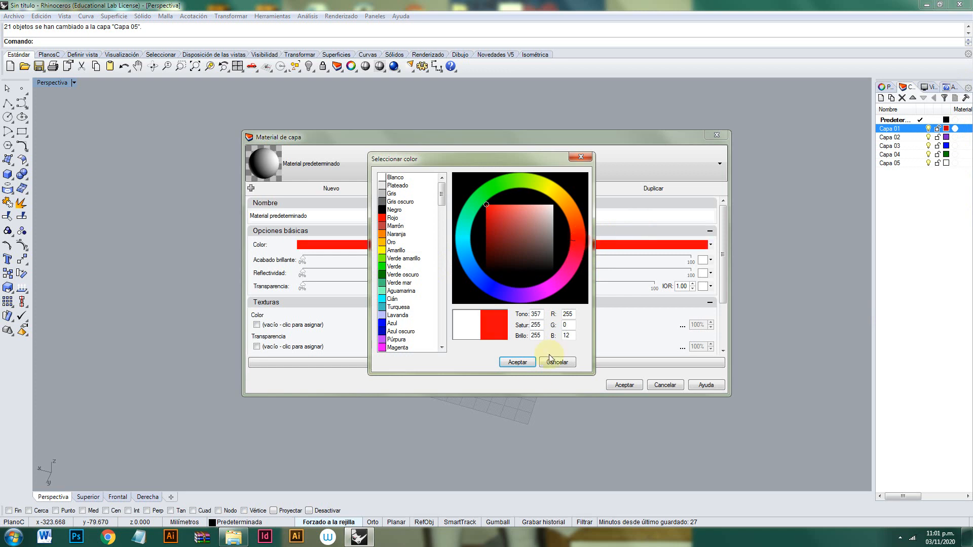
{"action": "left_click", "coordinate": [522, 363]}
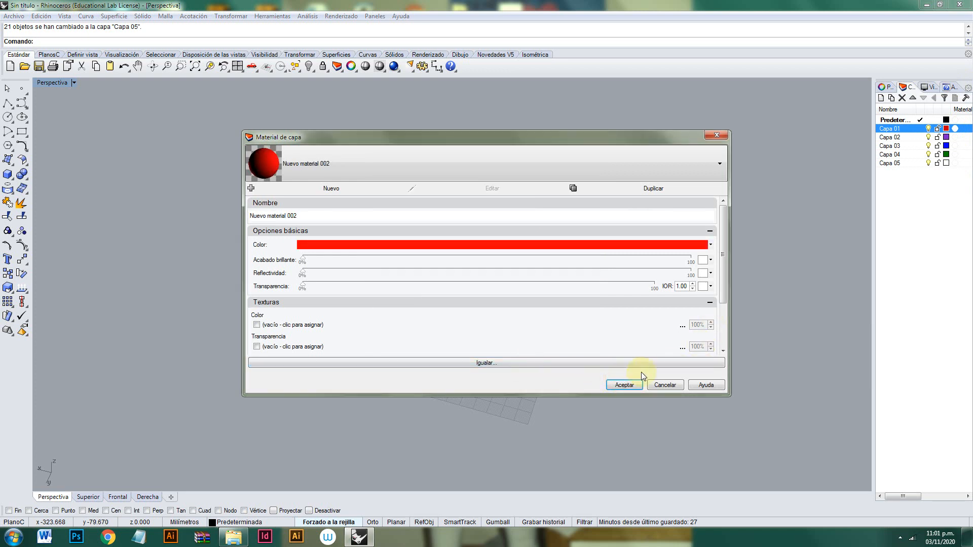
{"action": "left_click", "coordinate": [626, 385]}
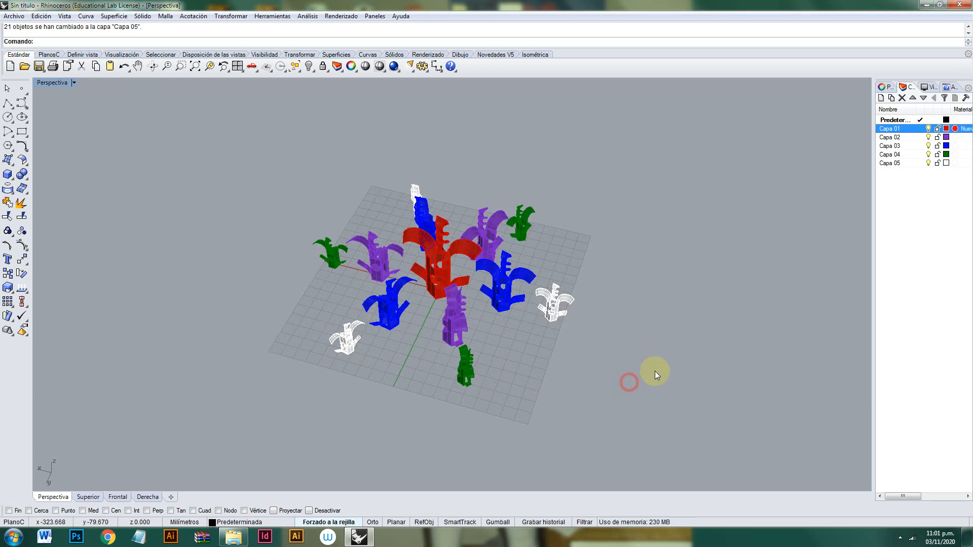
Assign layer Capa 02 a material with the purple colour RGB 144, 0, 255.
{"action": "left_click", "coordinate": [956, 137]}
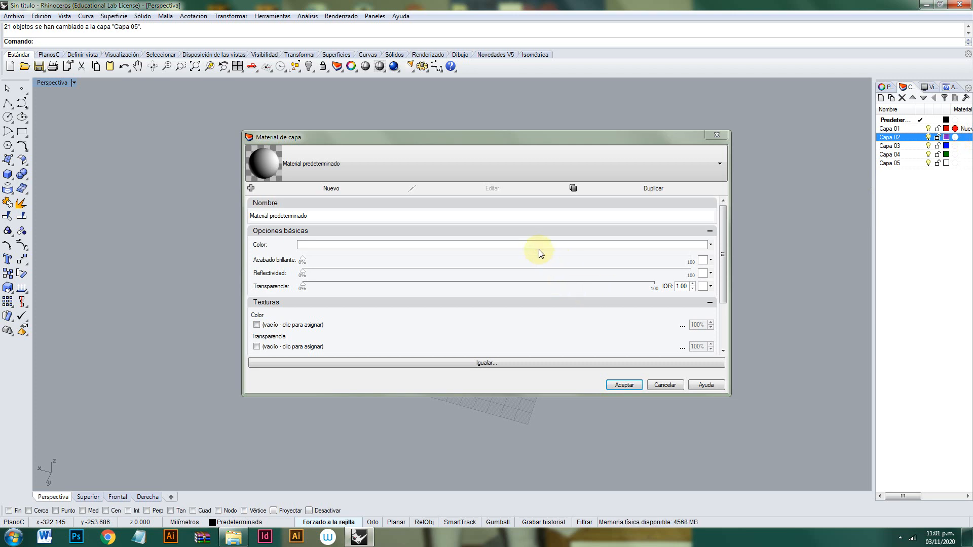
{"action": "left_click", "coordinate": [539, 248]}
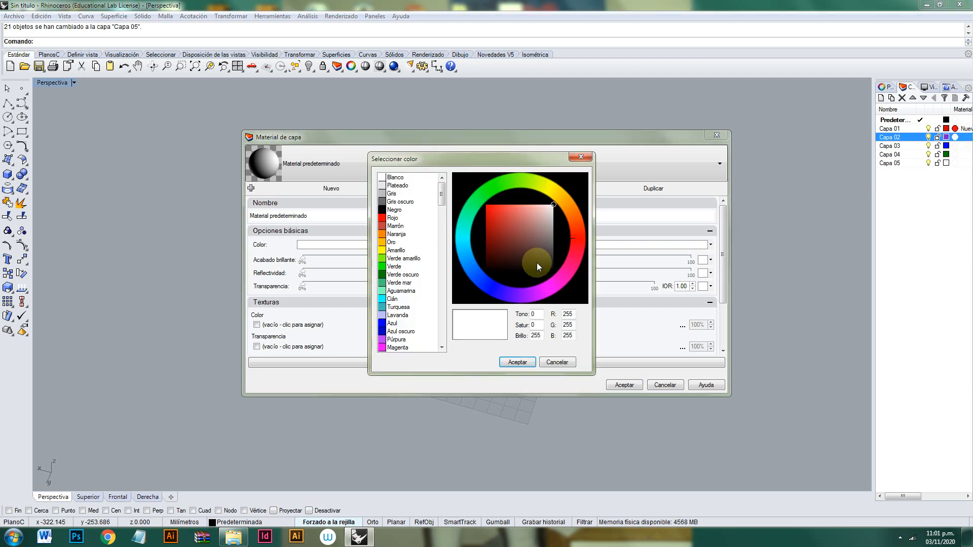
{"action": "left_click", "coordinate": [527, 293]}
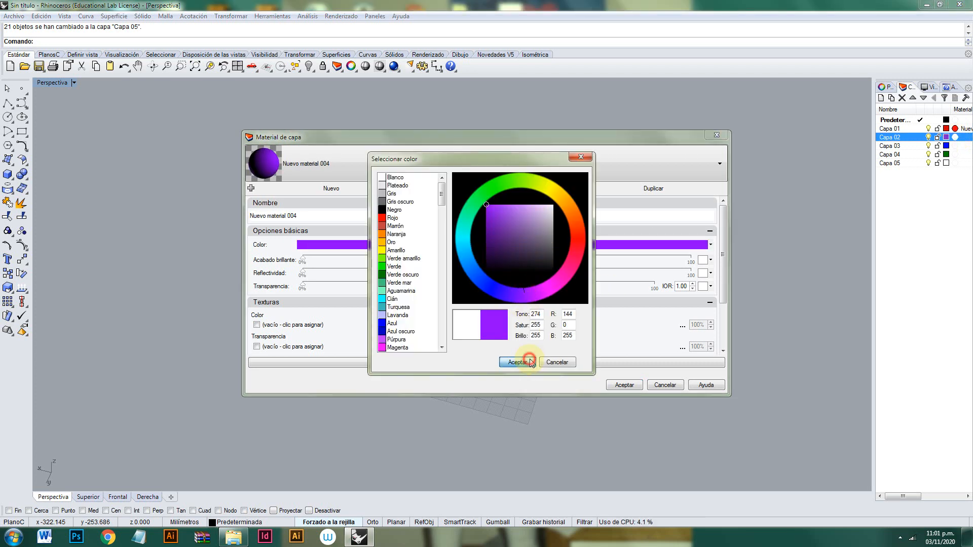
{"action": "left_click", "coordinate": [518, 362]}
{"action": "left_click", "coordinate": [625, 385]}
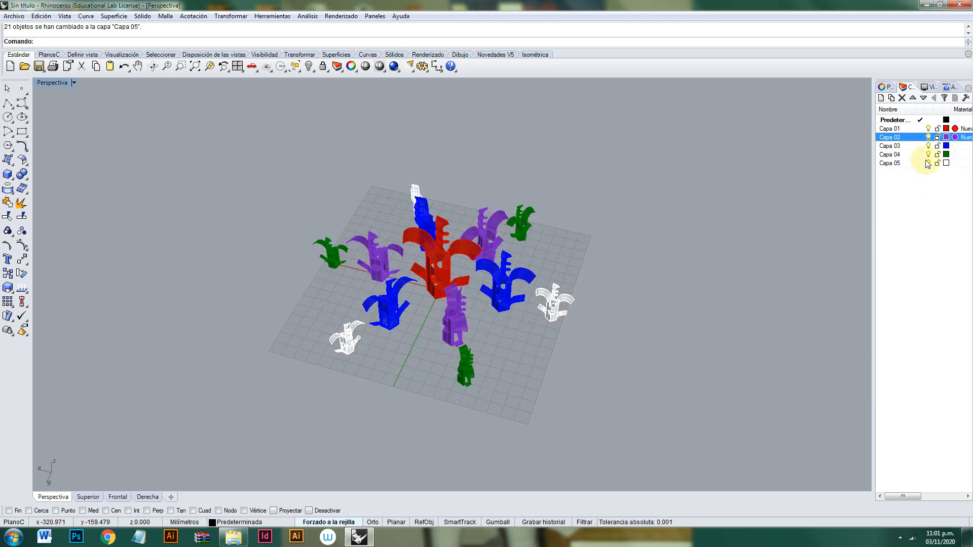
Assign layer Capa 03 a material with a bright blue colour.
{"action": "left_click", "coordinate": [956, 145]}
{"action": "left_click", "coordinate": [591, 245]}
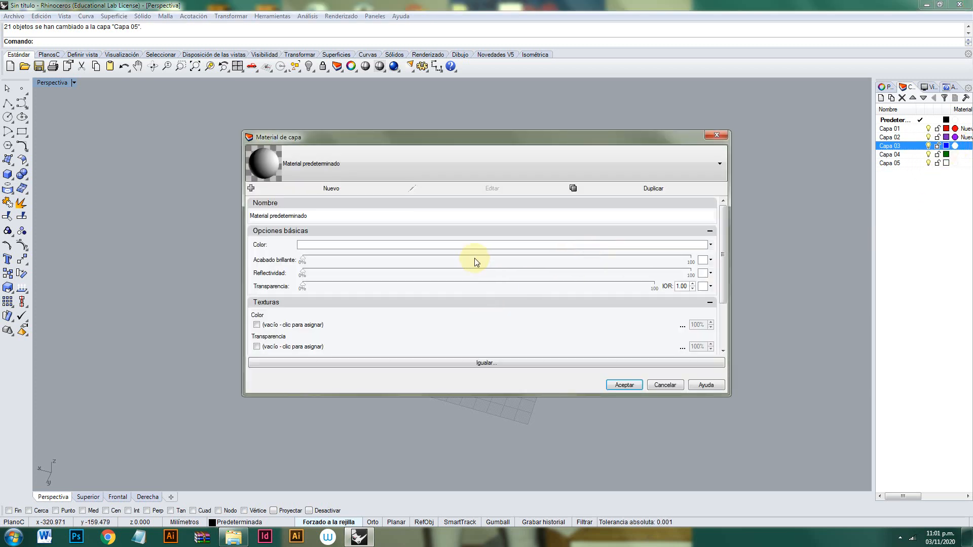
{"action": "left_click", "coordinate": [478, 245]}
{"action": "left_click", "coordinate": [477, 278]}
{"action": "left_click", "coordinate": [517, 362]}
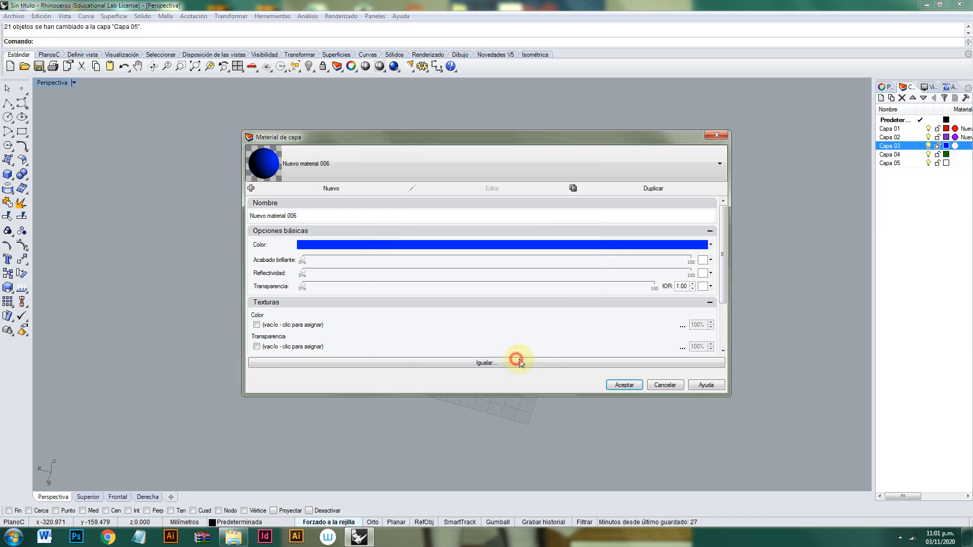
{"action": "left_click", "coordinate": [627, 385]}
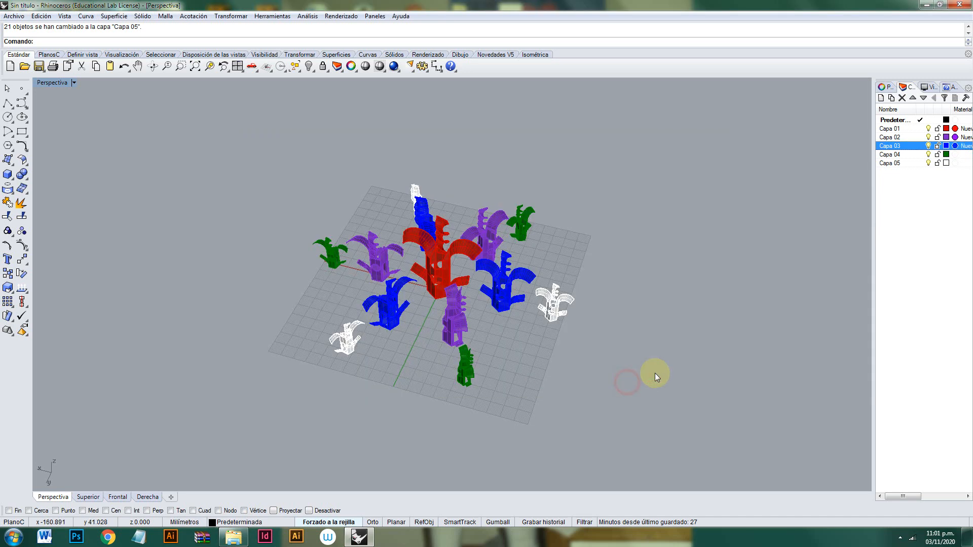
Assign layer Capa 04 a material with a bright green colour.
{"action": "left_click", "coordinate": [955, 155]}
{"action": "left_click", "coordinate": [474, 245]}
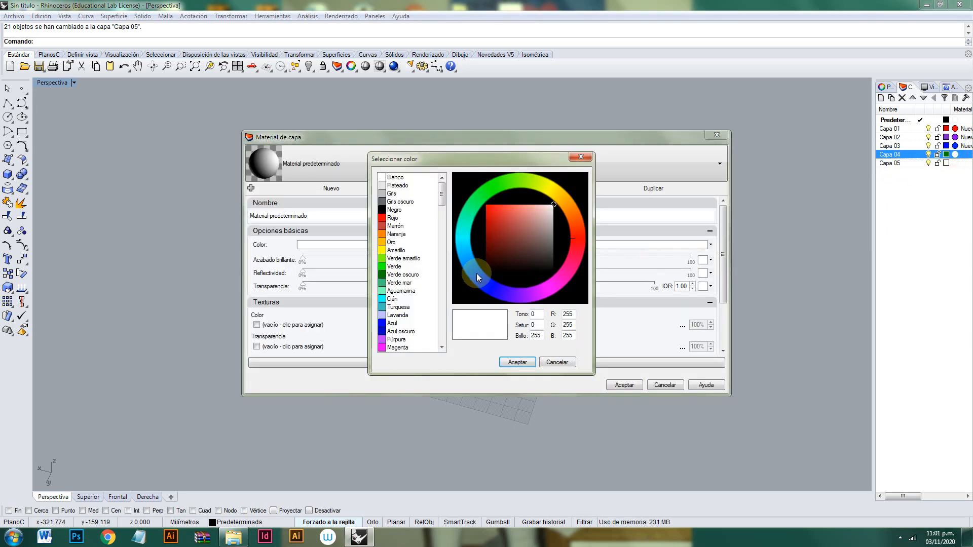
{"action": "left_click", "coordinate": [478, 200]}
{"action": "left_click", "coordinate": [517, 362]}
{"action": "left_click", "coordinate": [625, 385]}
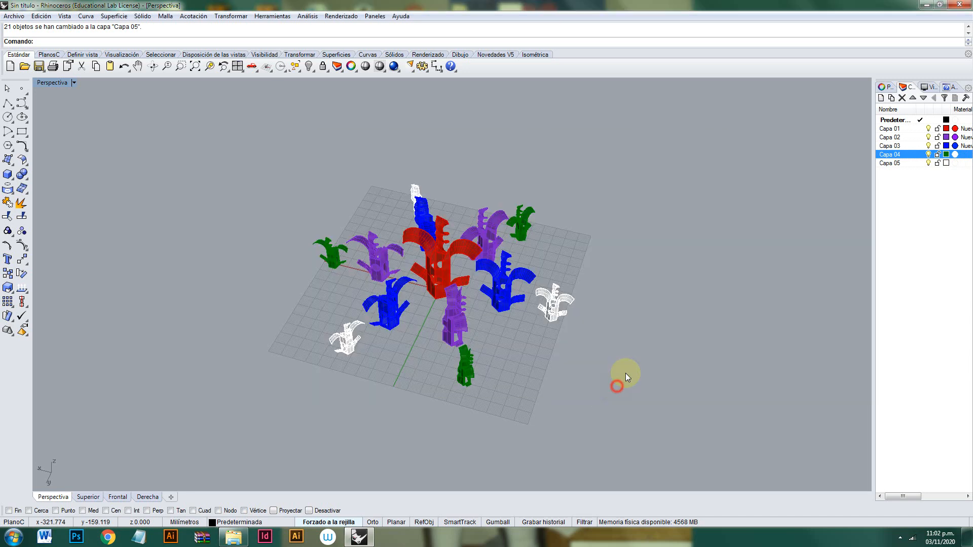
Assign layer Capa 05 a material with the orange colour RGB 255, 141, 0.
{"action": "left_click", "coordinate": [954, 163]}
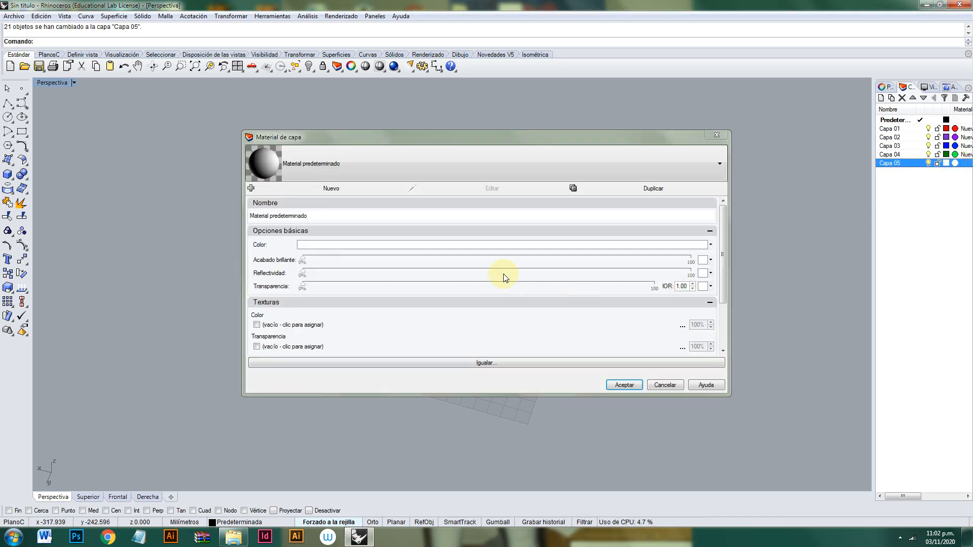
{"action": "left_click", "coordinate": [505, 245]}
{"action": "left_click", "coordinate": [565, 209]}
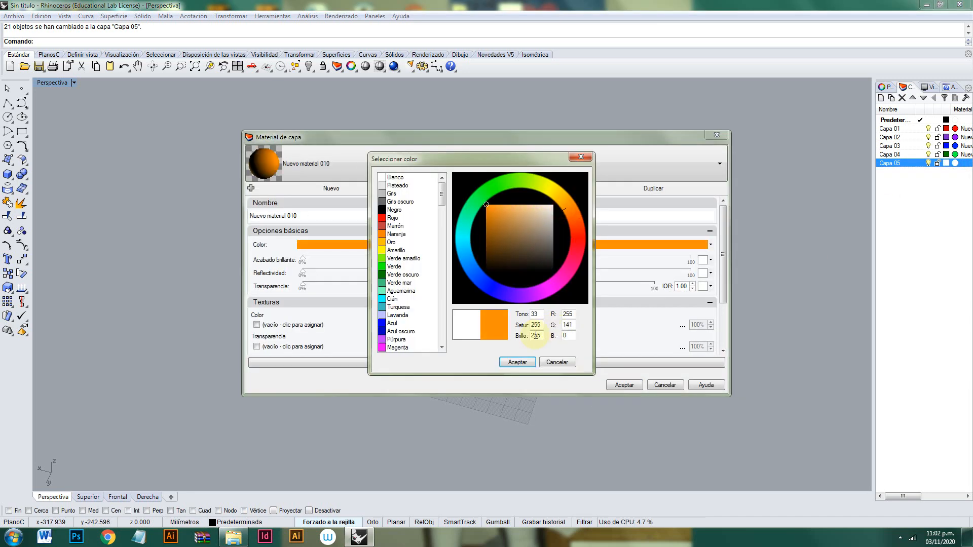
{"action": "left_click", "coordinate": [517, 361]}
{"action": "left_click", "coordinate": [624, 385]}
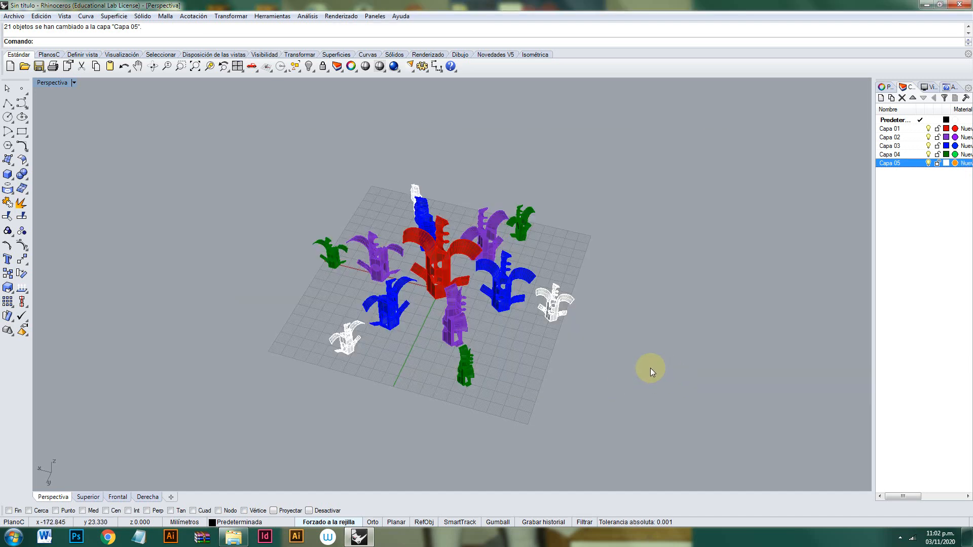
Run a test render of the perspective view, close it, and set the Perspective viewport's display mode to Renderizado.
{"action": "left_click", "coordinate": [394, 65]}
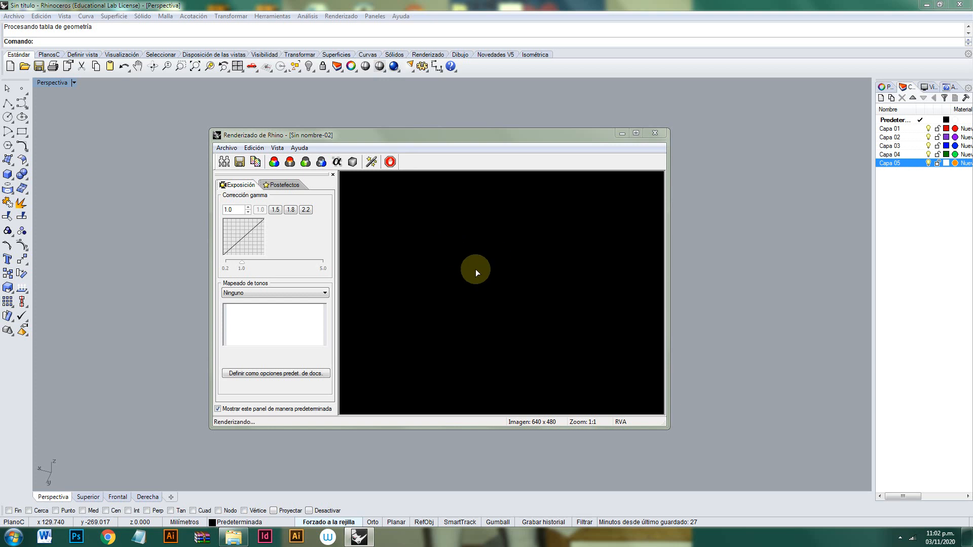
{"action": "left_click", "coordinate": [655, 136]}
{"action": "left_click", "coordinate": [73, 82]}
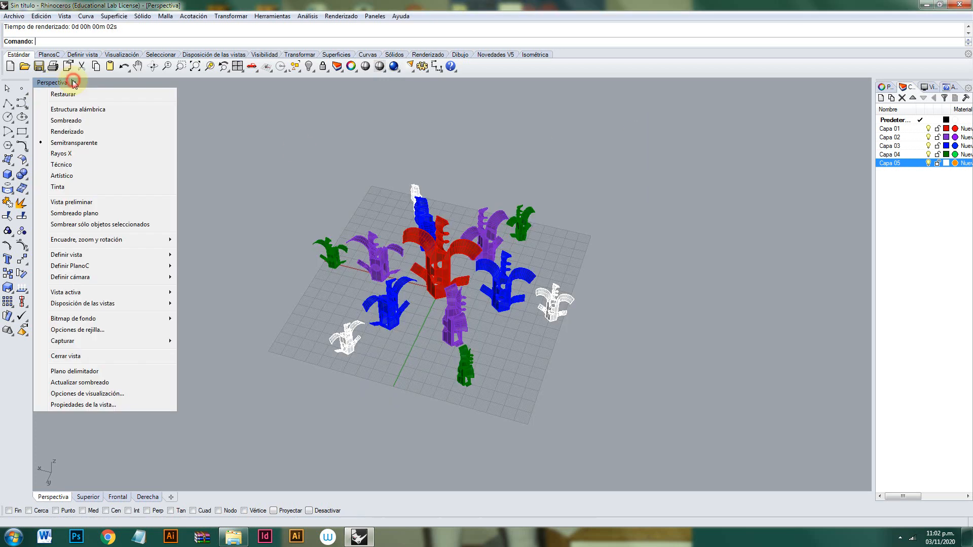
{"action": "left_click", "coordinate": [67, 132]}
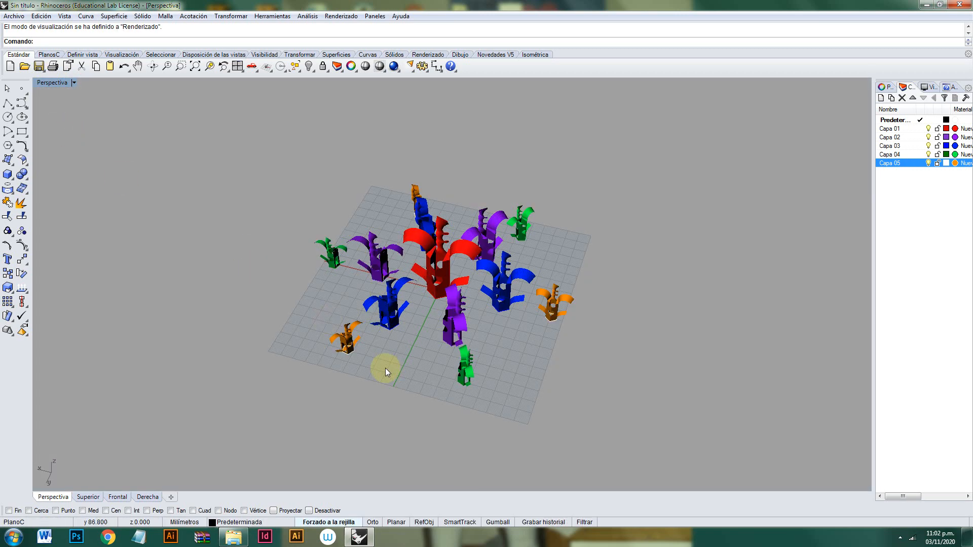
{"action": "right_click_drag", "start_coordinate": [385, 368], "coordinate": [382, 340]}
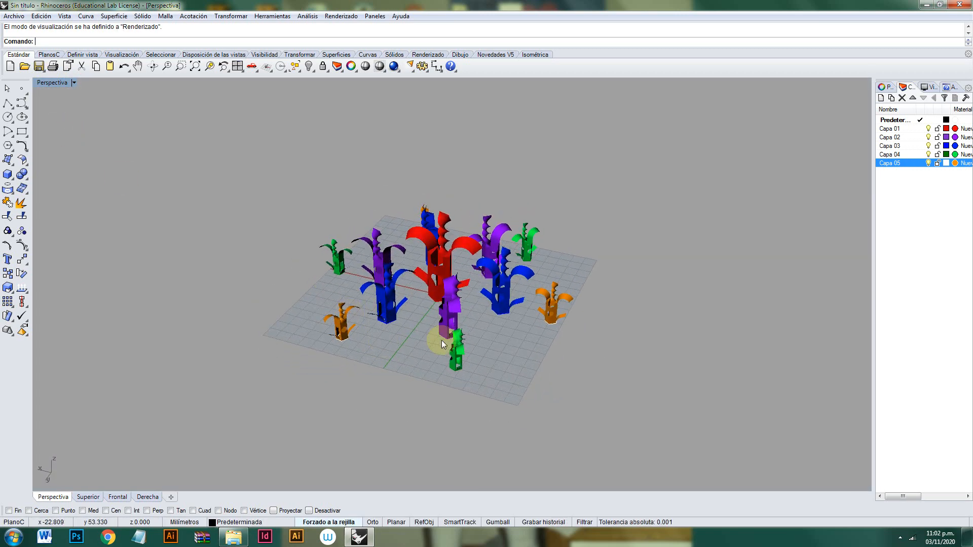
Save the model on the desktop as flor in Rhino 5 3DM format, replacing the existing file.
{"action": "left_click", "coordinate": [15, 16]}
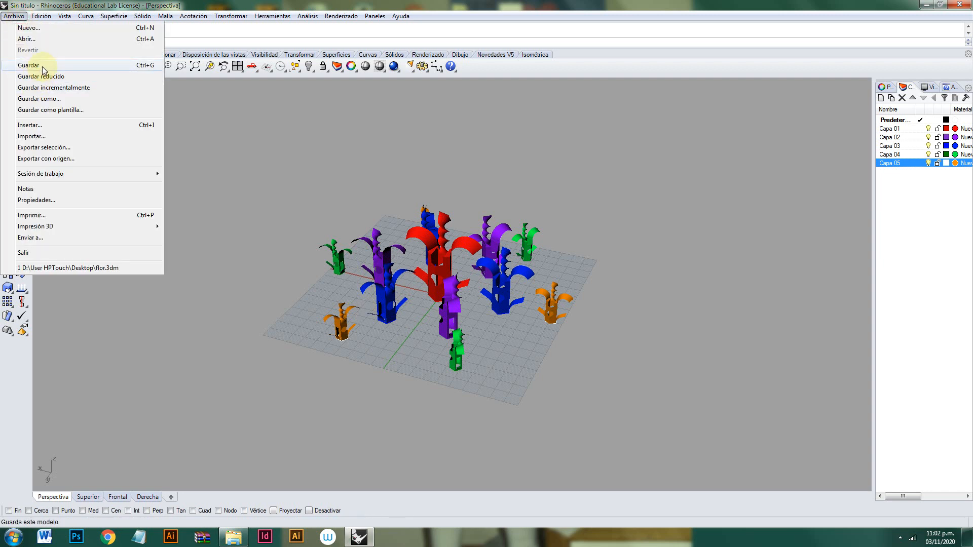
{"action": "left_click", "coordinate": [35, 65]}
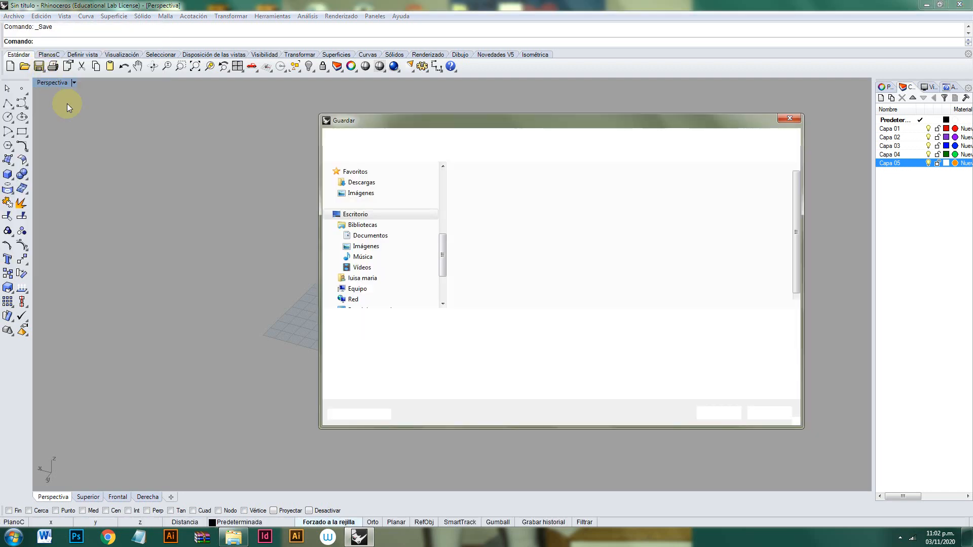
{"action": "left_click", "coordinate": [470, 293]}
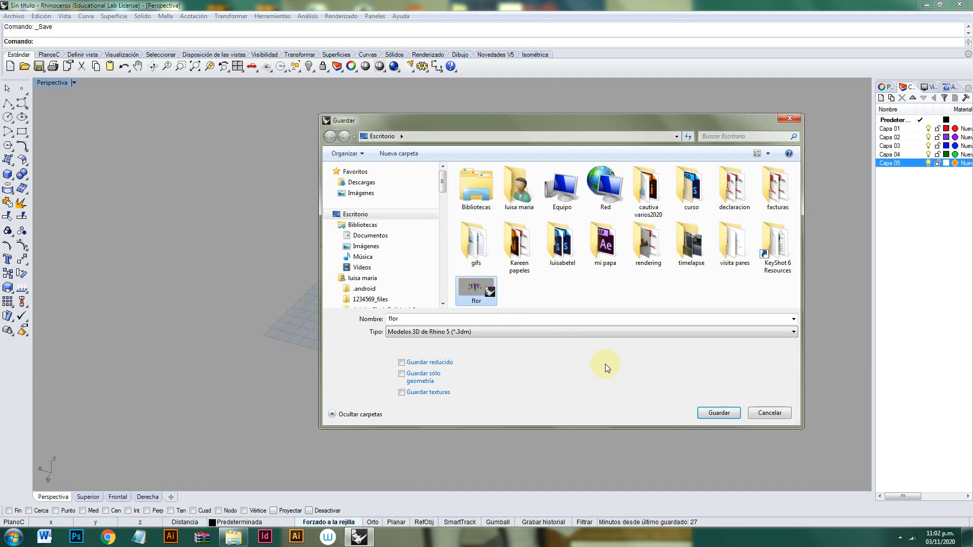
{"action": "left_click", "coordinate": [718, 413]}
{"action": "left_click", "coordinate": [516, 272]}
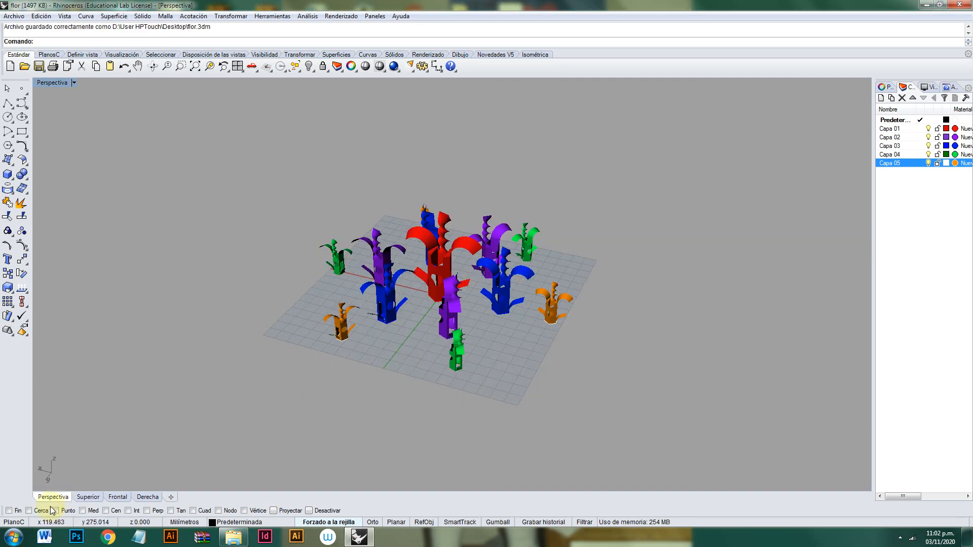
Switch to KeyShot 6 and import flor.3dm from the desktop with Z up, snapped to the ground and camera and environment fitted.
{"action": "left_click", "coordinate": [13, 537]}
{"action": "left_click", "coordinate": [70, 280]}
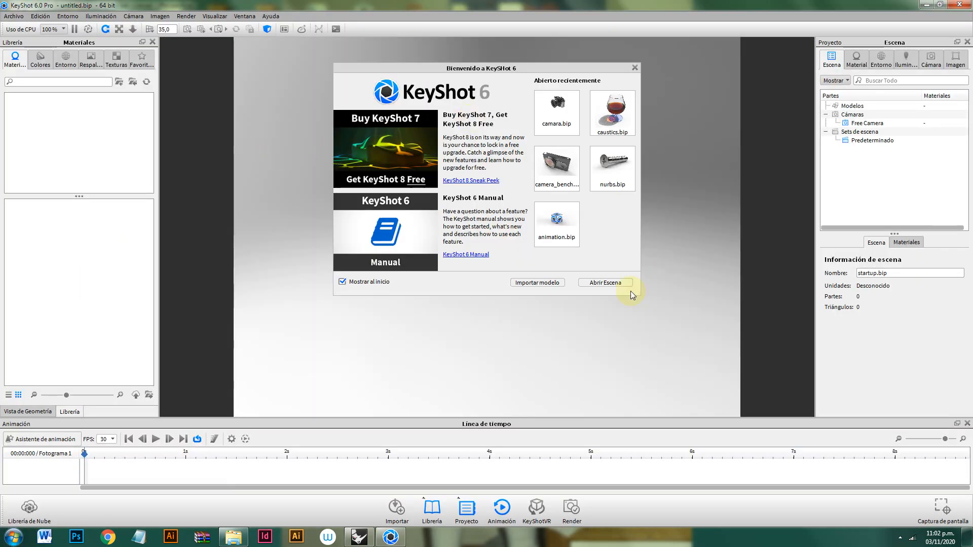
{"action": "left_click", "coordinate": [547, 283]}
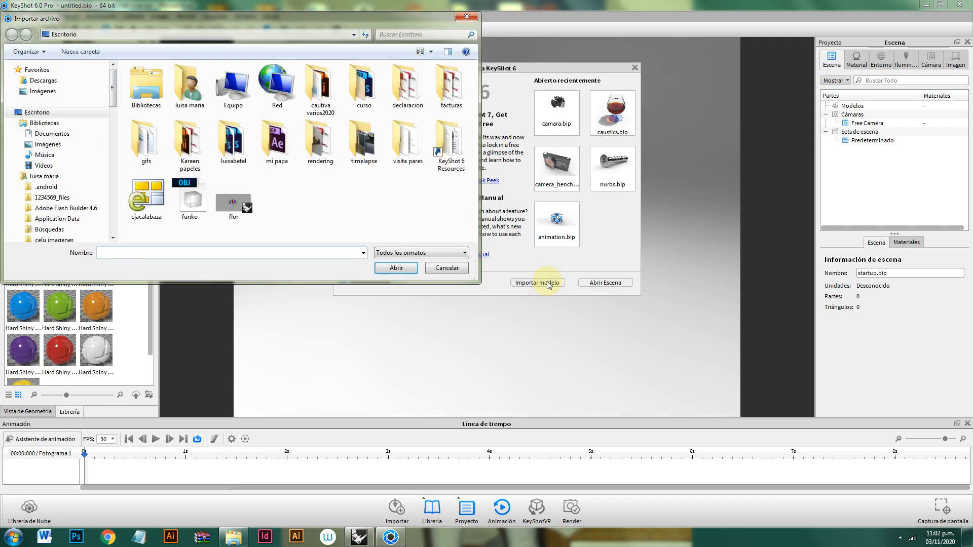
{"action": "left_click", "coordinate": [226, 212]}
{"action": "left_click", "coordinate": [398, 268]}
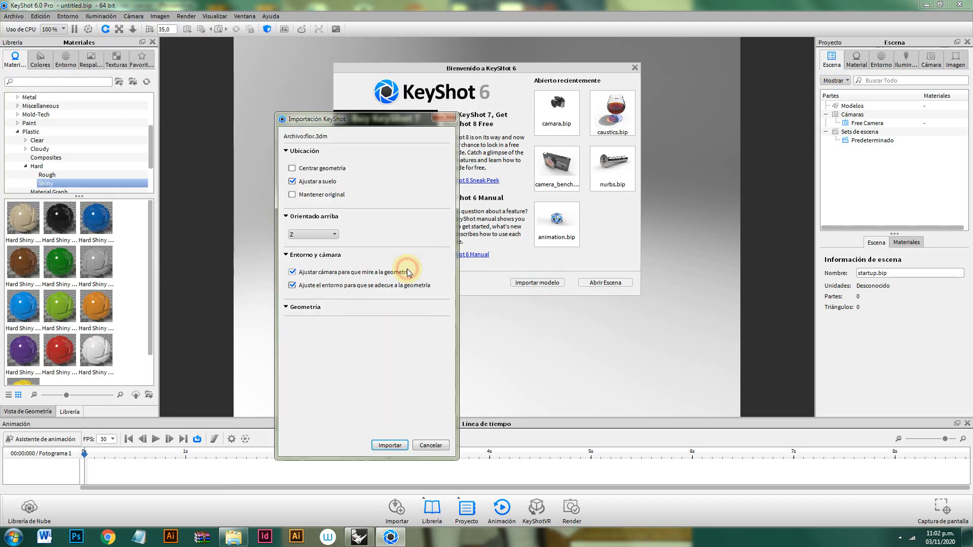
{"action": "left_click", "coordinate": [384, 443]}
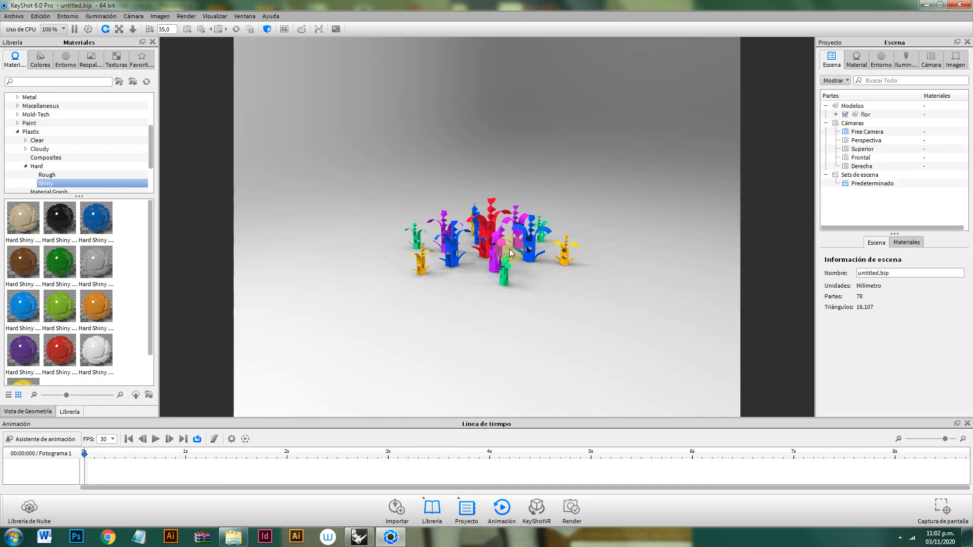
Bring the camera closer to the towers and orbit it to a turned, slightly higher angle.
{"action": "scroll", "coordinate": [507, 252], "scroll_direction": "up", "scroll_amount": 5}
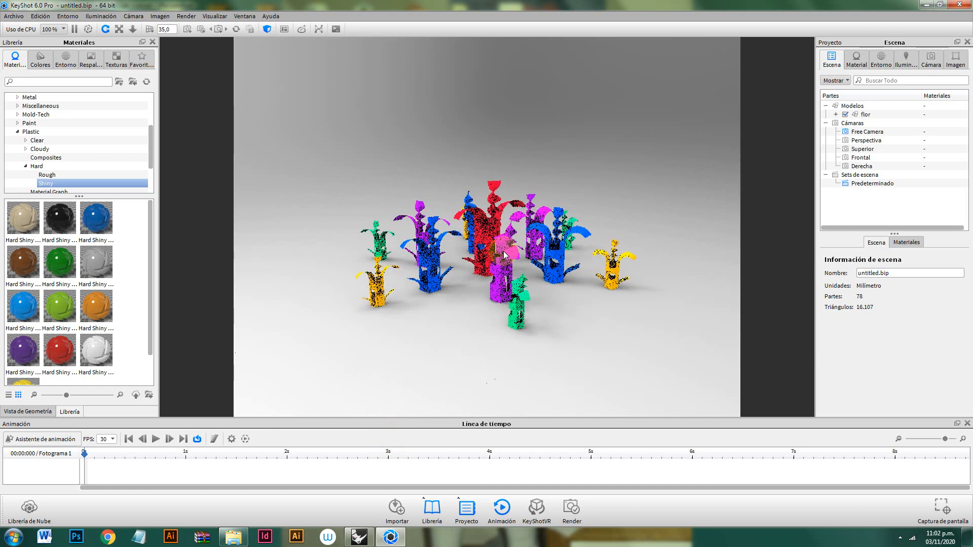
{"action": "scroll", "coordinate": [503, 251], "scroll_direction": "up", "scroll_amount": 3}
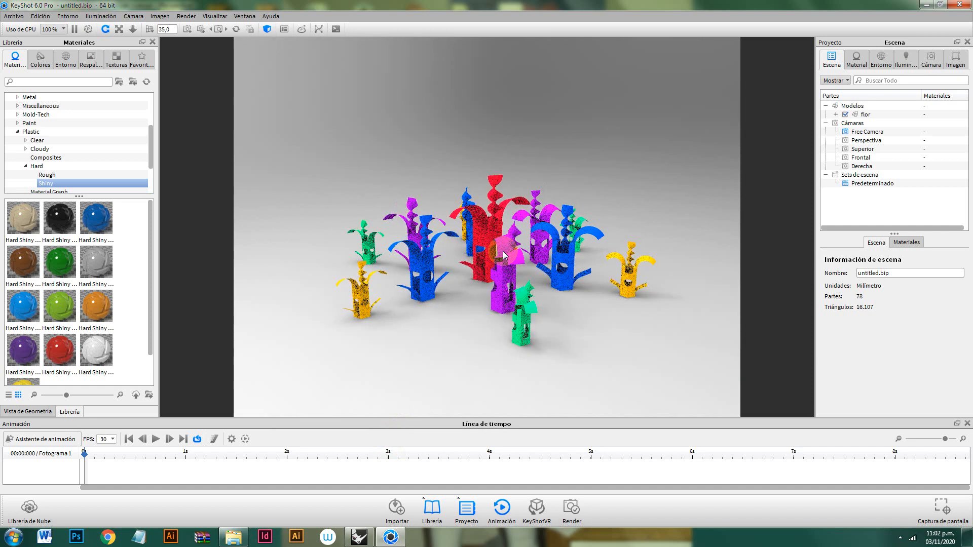
{"action": "left_click_drag", "start_coordinate": [503, 252], "coordinate": [502, 247]}
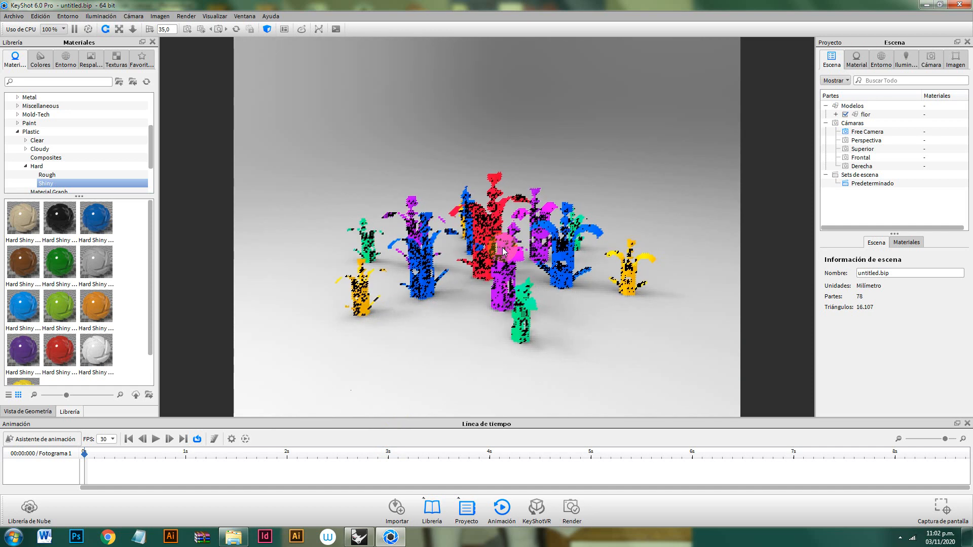
{"action": "left_click_drag", "start_coordinate": [484, 281], "coordinate": [467, 330]}
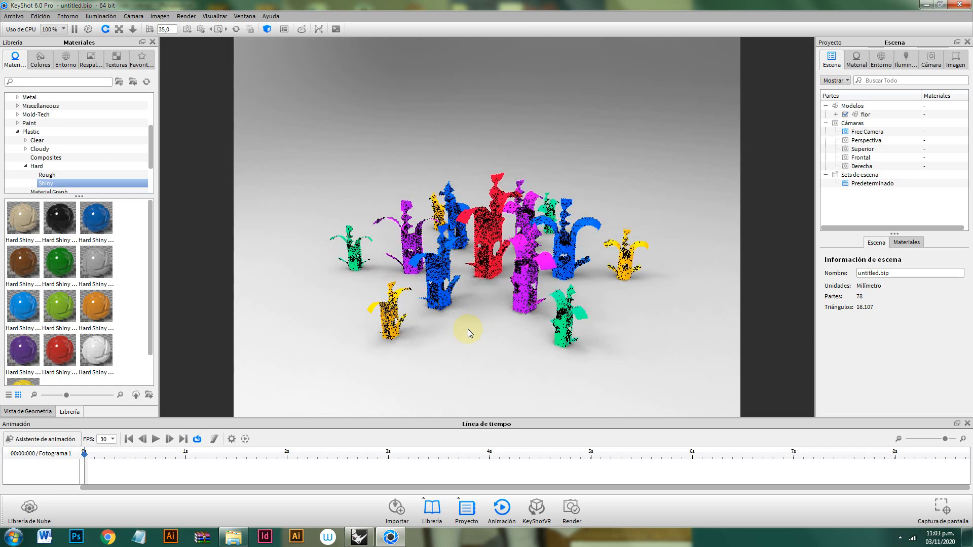
Apply Anodized metal materials to the towers: red to the central one and purple to the purple medium ones.
{"action": "double_click", "coordinate": [26, 97]}
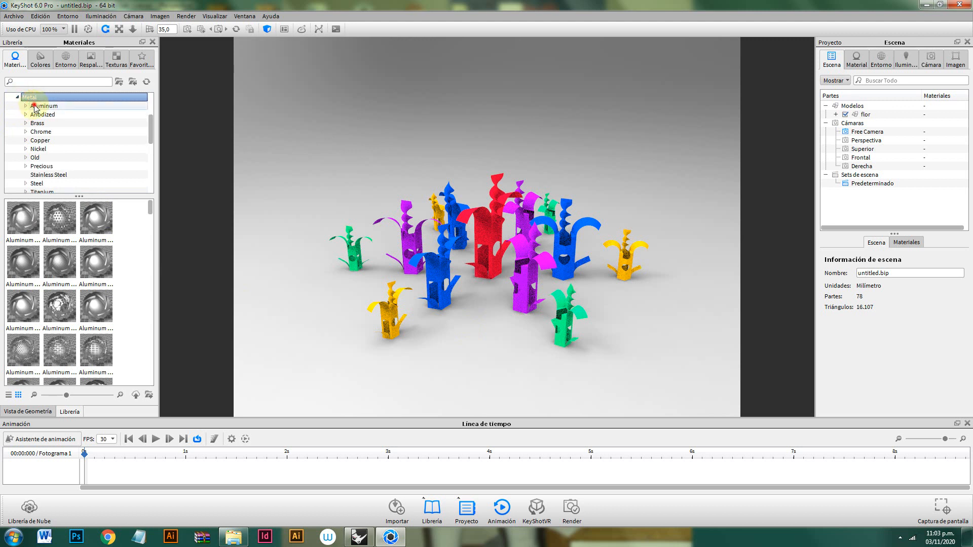
{"action": "left_click", "coordinate": [25, 114]}
{"action": "left_click", "coordinate": [36, 114]}
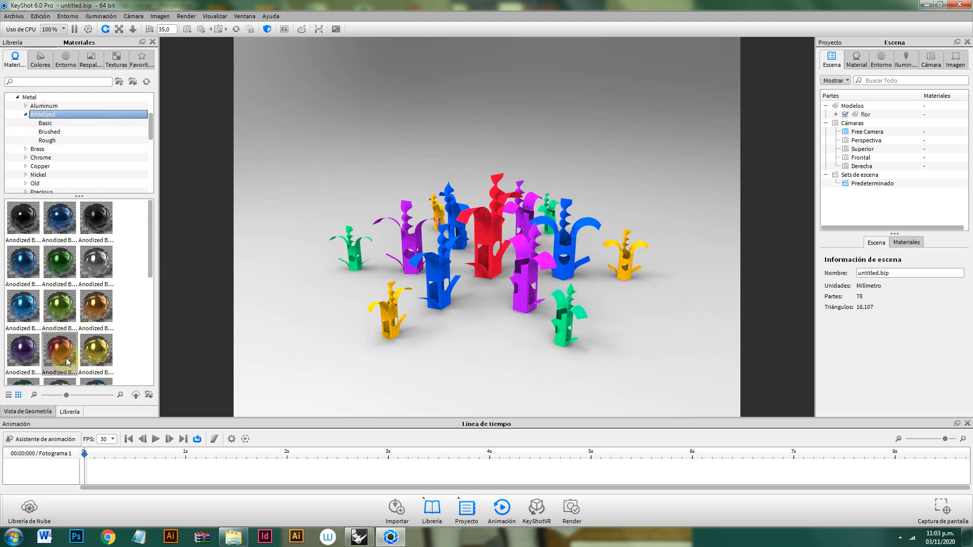
{"action": "left_click_drag", "start_coordinate": [68, 361], "coordinate": [487, 232]}
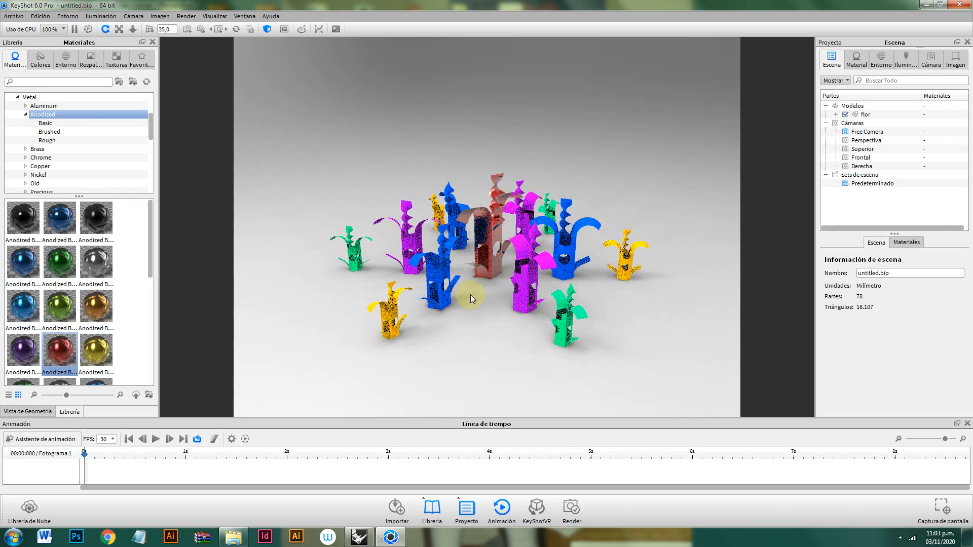
{"action": "left_click_drag", "start_coordinate": [23, 350], "coordinate": [527, 296]}
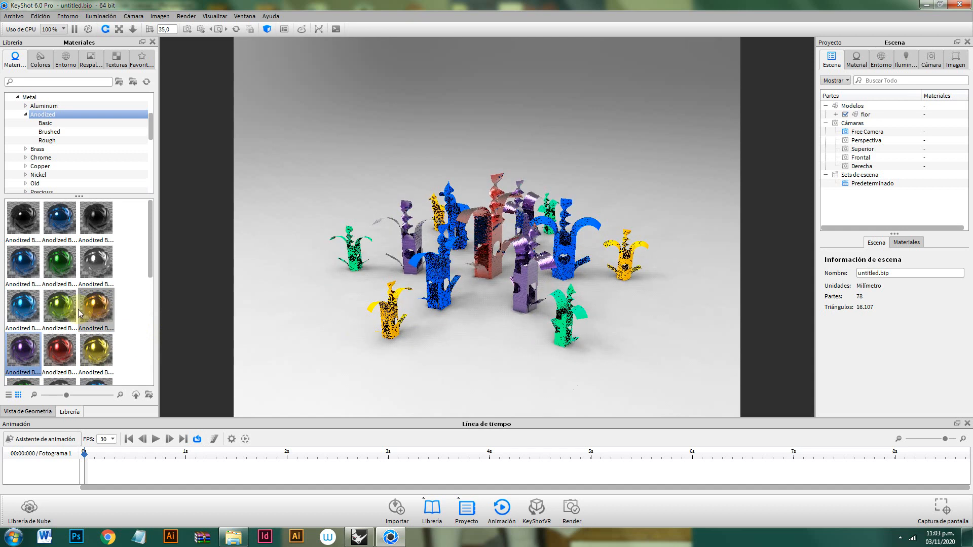
Apply Anodized metal materials in light blue to the blue towers, yellow to the yellow ones and green to the green ones.
{"action": "left_click_drag", "start_coordinate": [22, 305], "coordinate": [434, 277]}
{"action": "left_click_drag", "start_coordinate": [97, 353], "coordinate": [387, 332]}
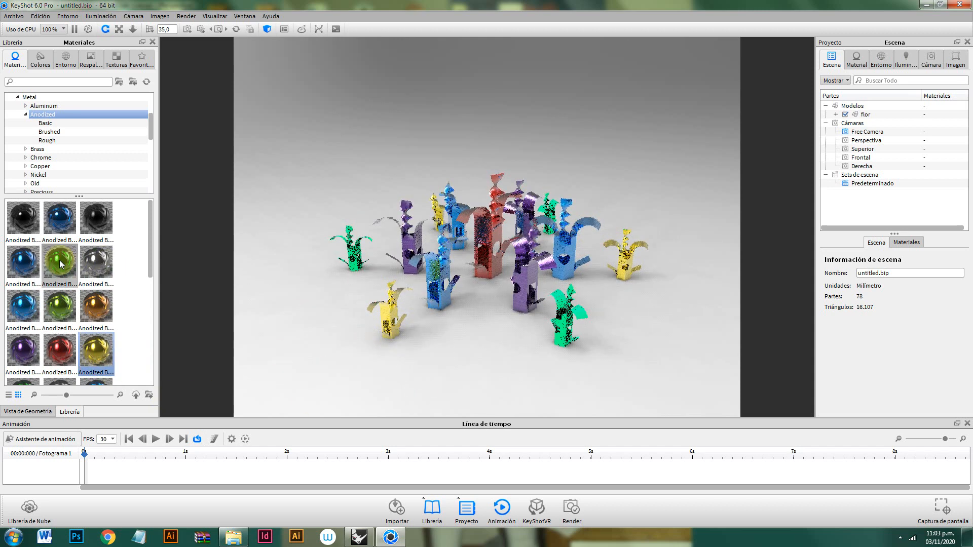
{"action": "left_click_drag", "start_coordinate": [150, 276], "coordinate": [148, 327]}
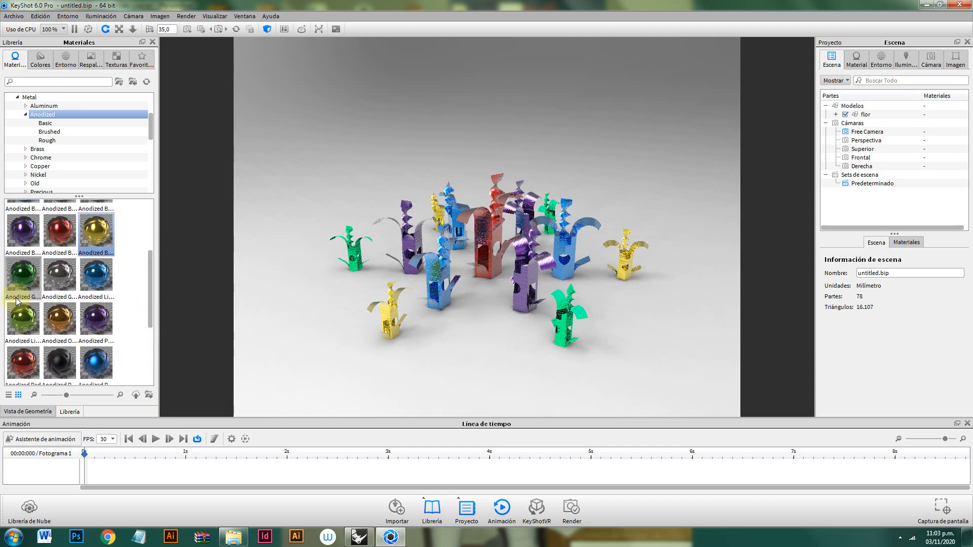
{"action": "left_click_drag", "start_coordinate": [22, 280], "coordinate": [354, 258]}
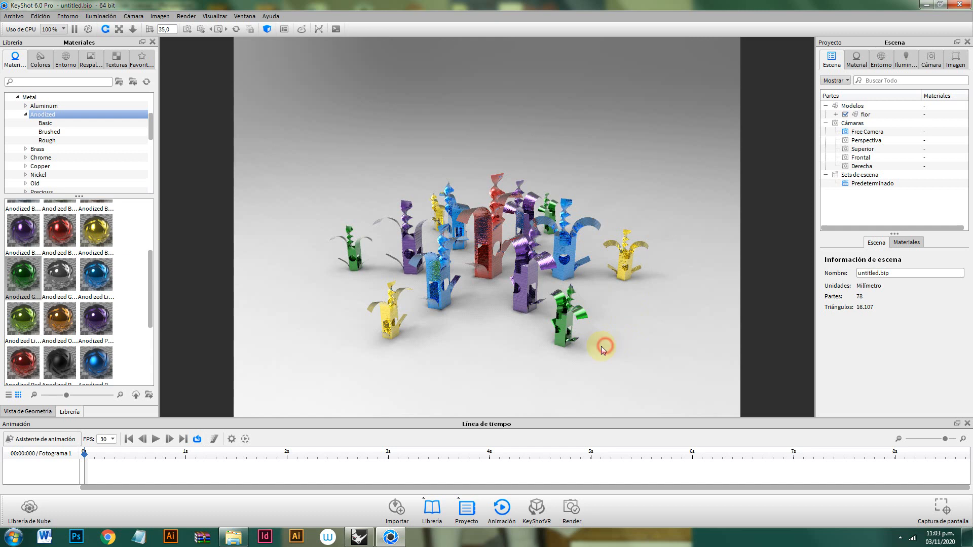
Orbit the camera around the towers to a turned, slightly higher angle that keeps the whole group in frame.
{"action": "left_click_drag", "start_coordinate": [601, 346], "coordinate": [500, 378]}
{"action": "scroll", "coordinate": [499, 378], "scroll_direction": "up", "scroll_amount": 1}
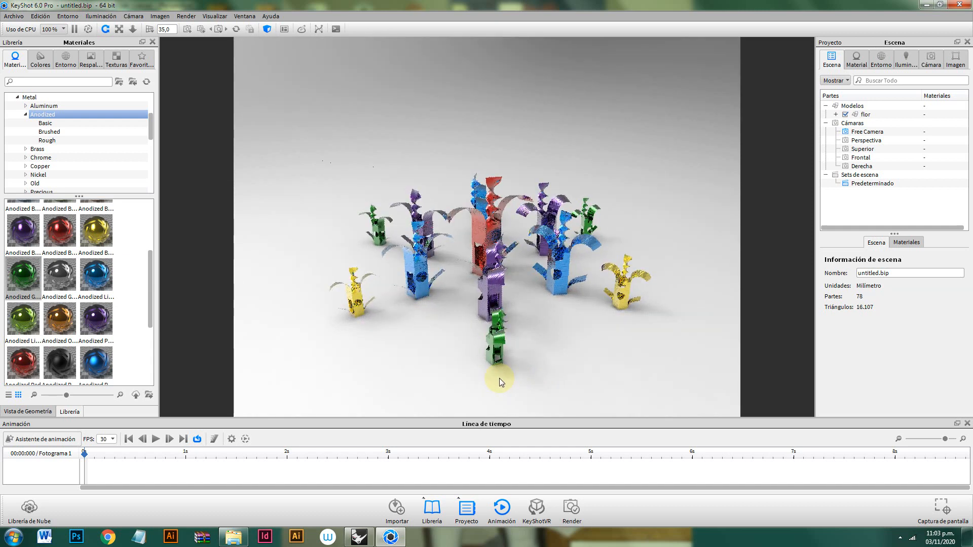
{"action": "right_click", "coordinate": [500, 375]}
{"action": "left_click", "coordinate": [513, 352]}
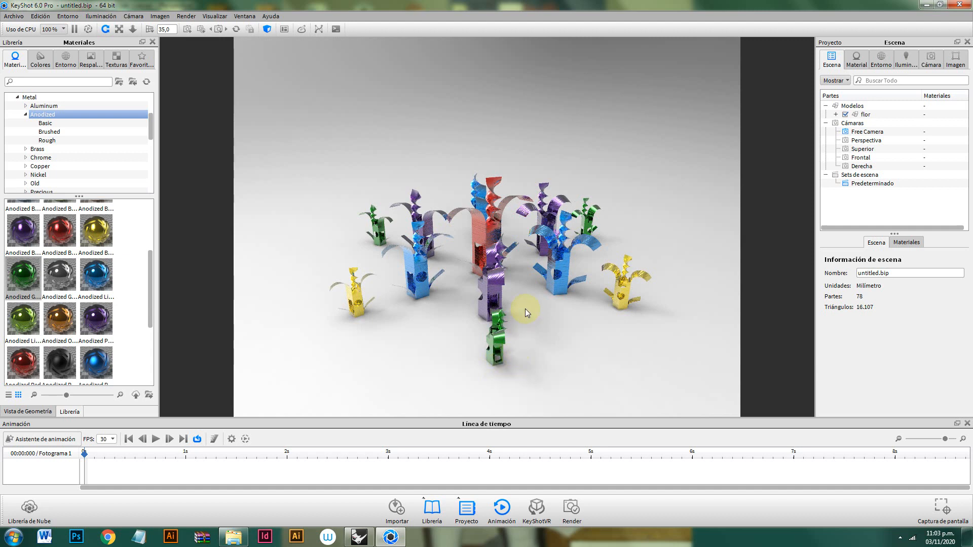
{"action": "mouse_move", "coordinate": [525, 309]}
{"action": "left_mouse_down"}
{"action": "mouse_move", "coordinate": [521, 293]}
{"action": "mouse_move", "coordinate": [504, 323]}
{"action": "mouse_move", "coordinate": [554, 330]}
{"action": "mouse_move", "coordinate": [491, 275]}
{"action": "mouse_move", "coordinate": [475, 296]}
{"action": "left_mouse_up"}
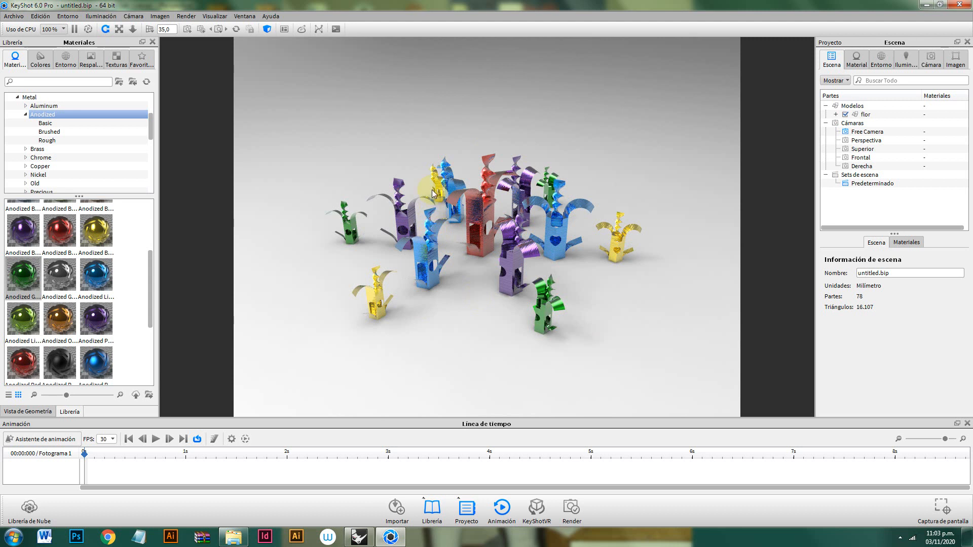
{"action": "left_click", "coordinate": [188, 16]}
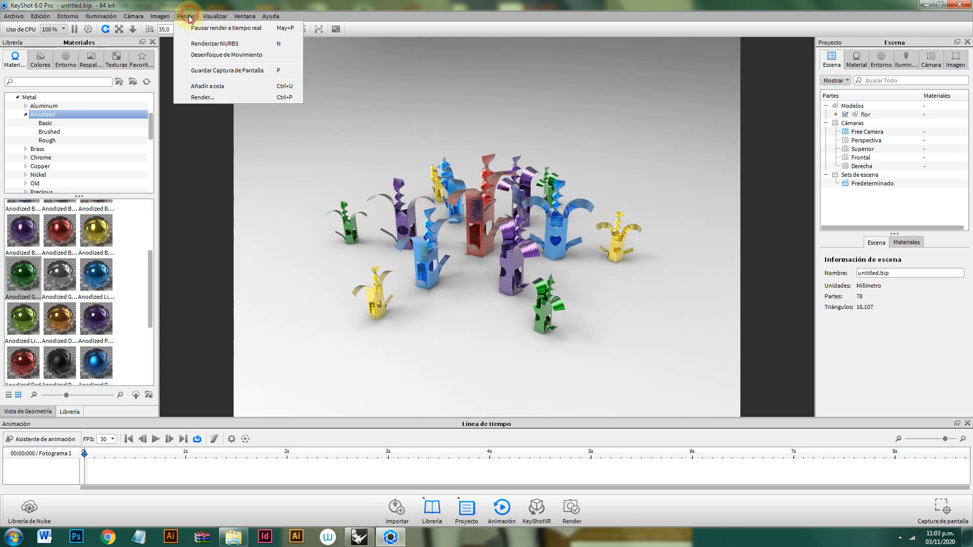
{"action": "left_click", "coordinate": [263, 209]}
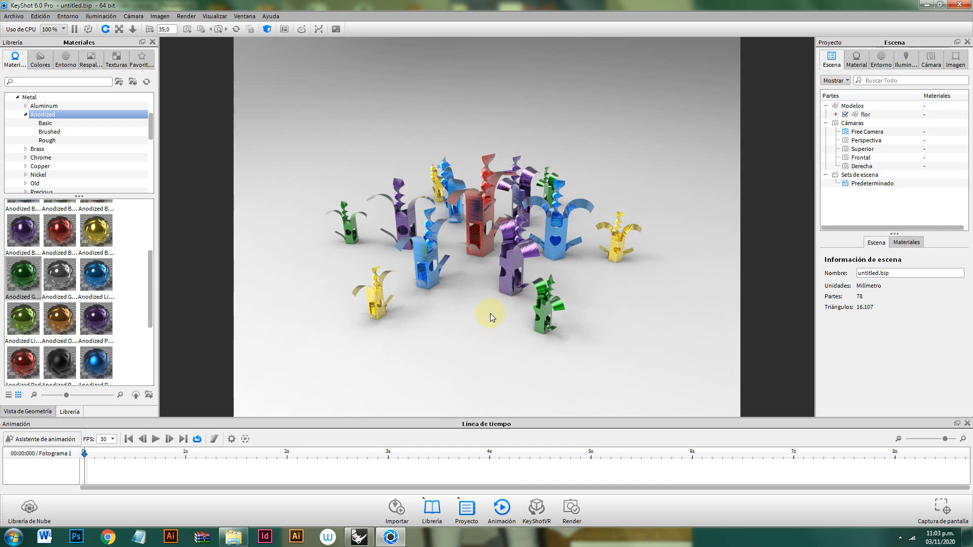
{"action": "left_click_drag", "start_coordinate": [488, 316], "coordinate": [504, 317]}
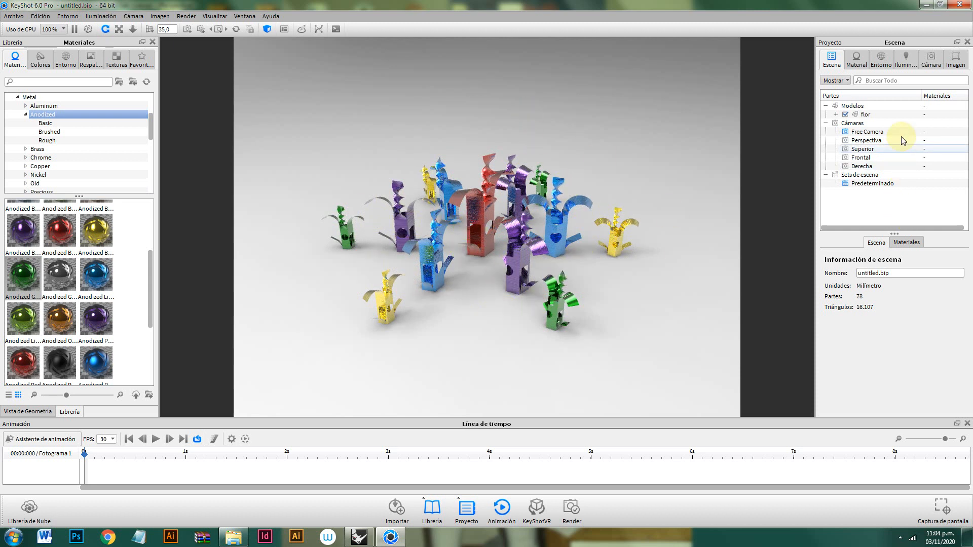
Try the environment's ground settings by toggling the ground shadows and turning on the ground reflections.
{"action": "left_click", "coordinate": [882, 61]}
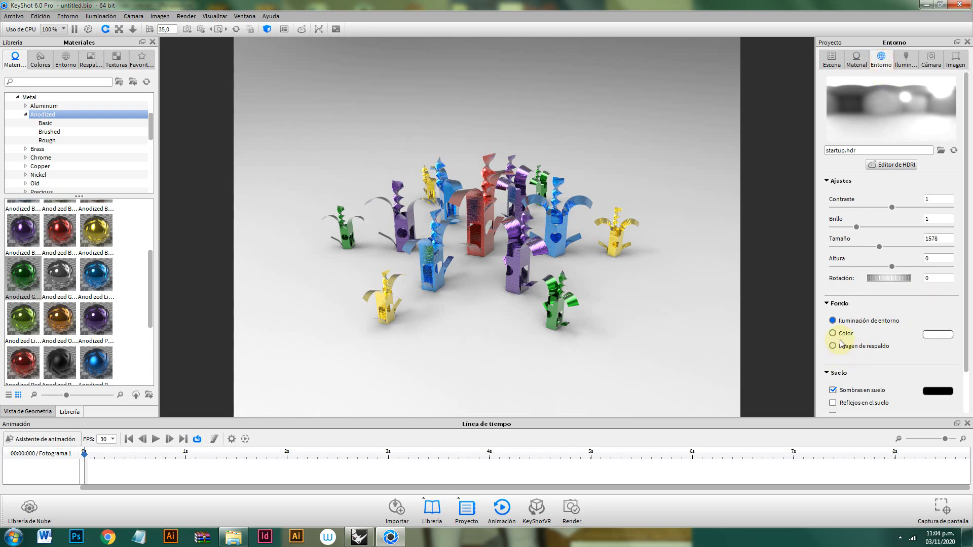
{"action": "left_click", "coordinate": [847, 392]}
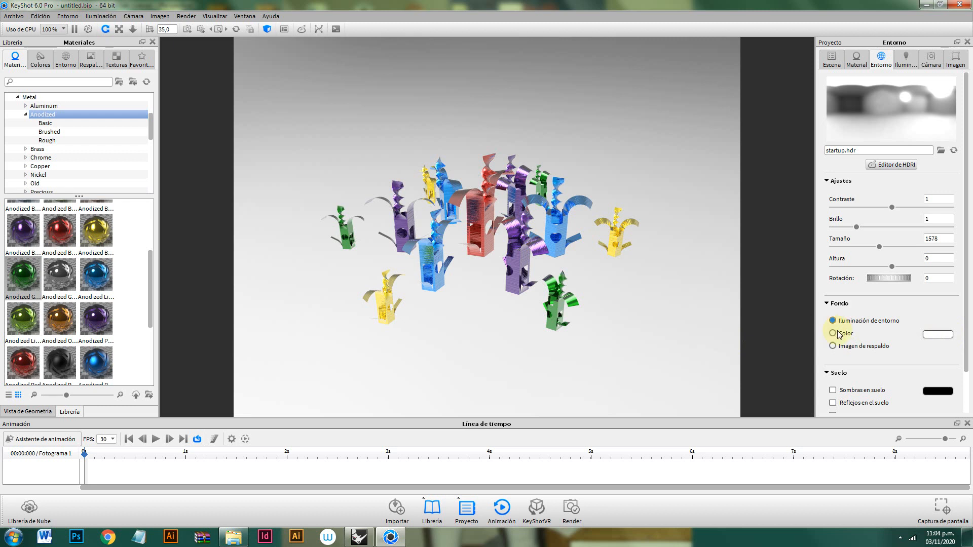
{"action": "left_click", "coordinate": [855, 403]}
Try a near-black background colour of RGB 9, 8, 8, then discard it.
{"action": "left_click", "coordinate": [932, 337]}
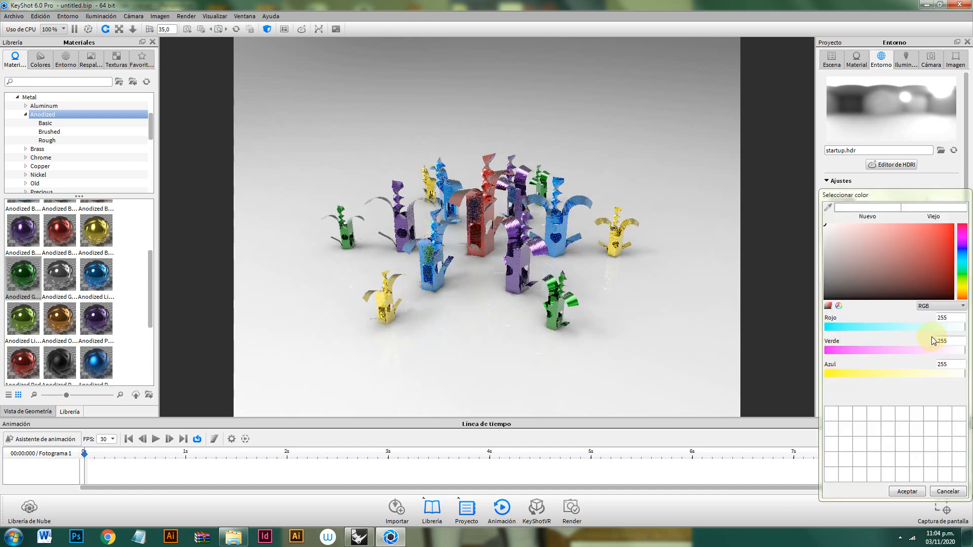
{"action": "left_click", "coordinate": [833, 296]}
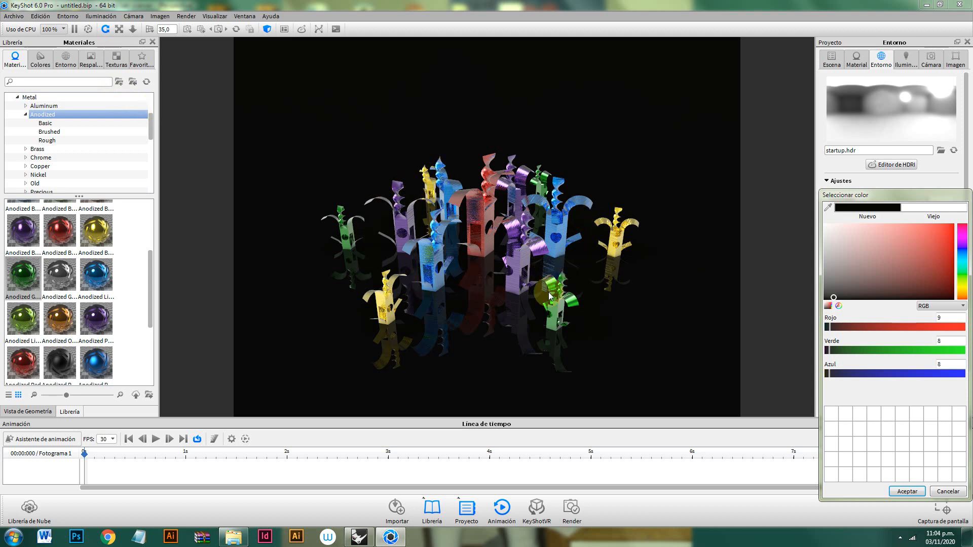
{"action": "left_click", "coordinate": [190, 18]}
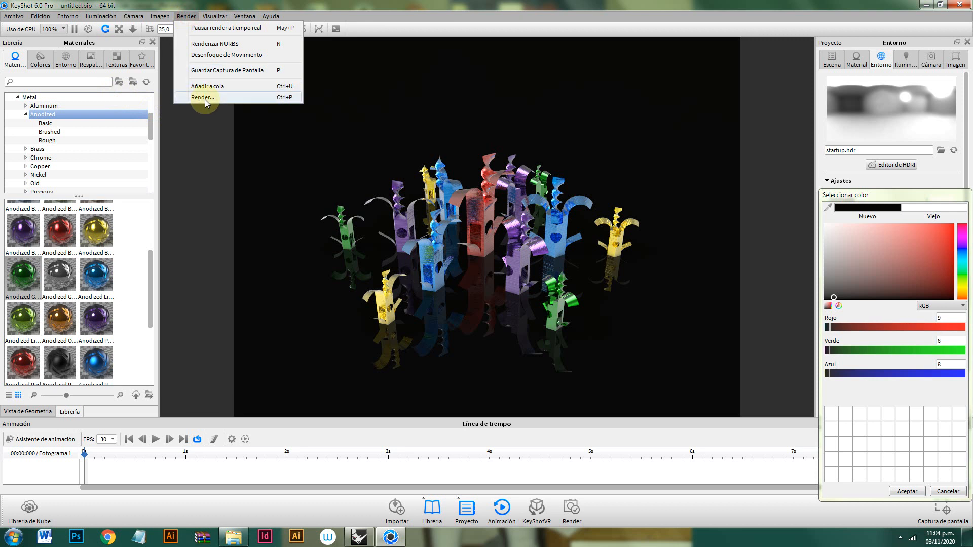
{"action": "left_click", "coordinate": [376, 110]}
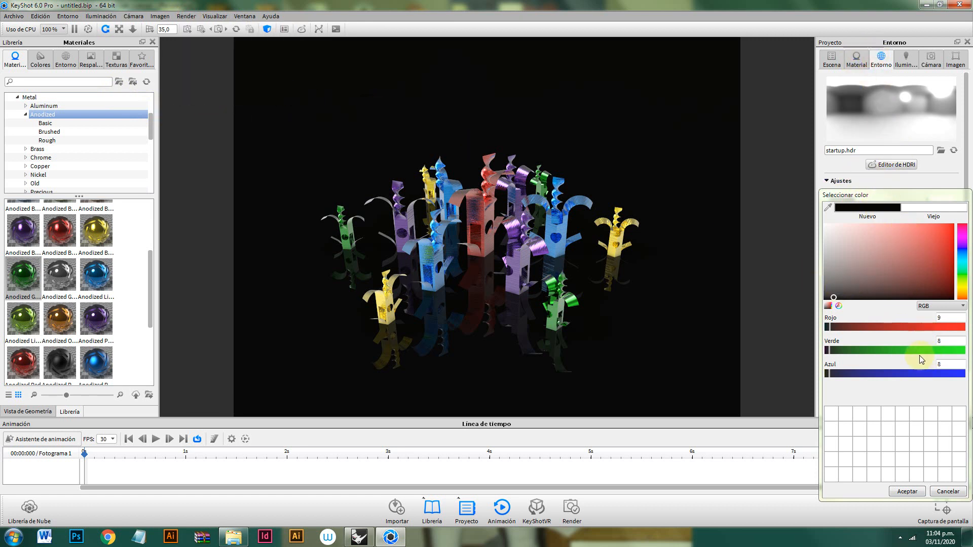
{"action": "left_click", "coordinate": [942, 491]}
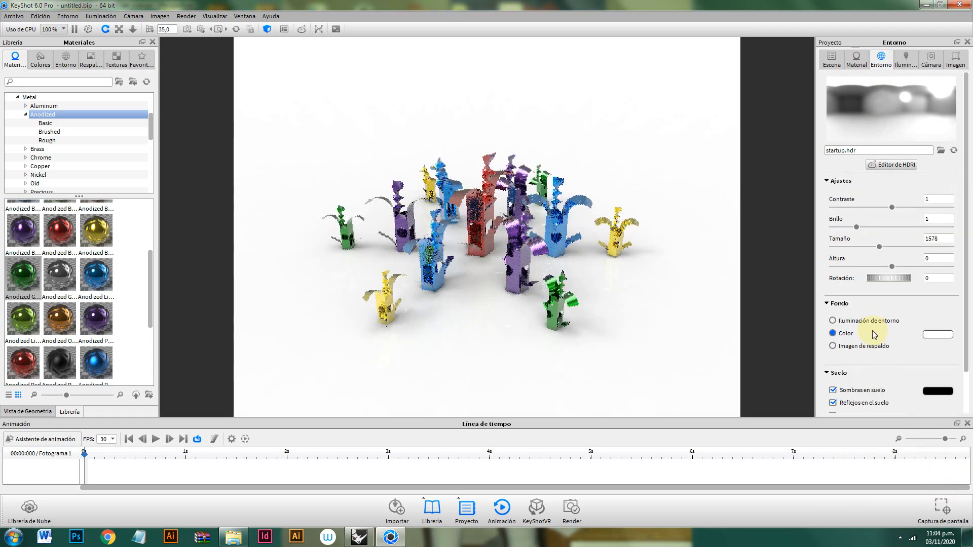
Set a solid white background colour for the environment and turn off both ground shadows and ground reflections.
{"action": "left_click", "coordinate": [940, 335]}
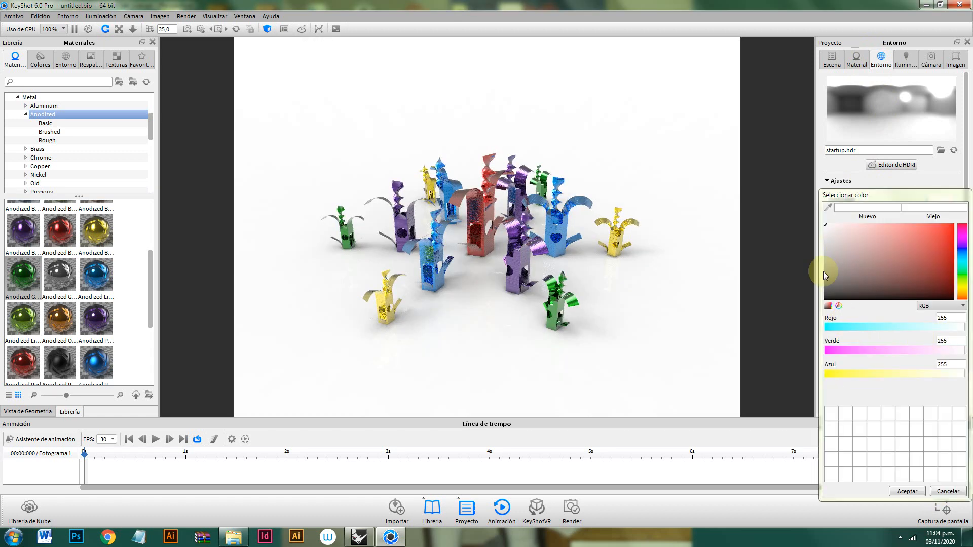
{"action": "left_click", "coordinate": [908, 492]}
{"action": "left_click", "coordinate": [855, 390]}
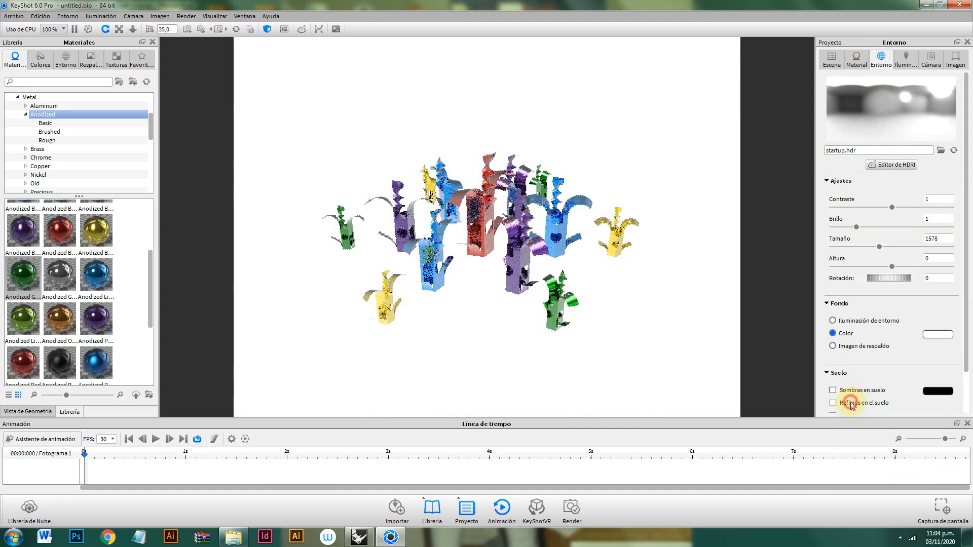
{"action": "left_click", "coordinate": [851, 404]}
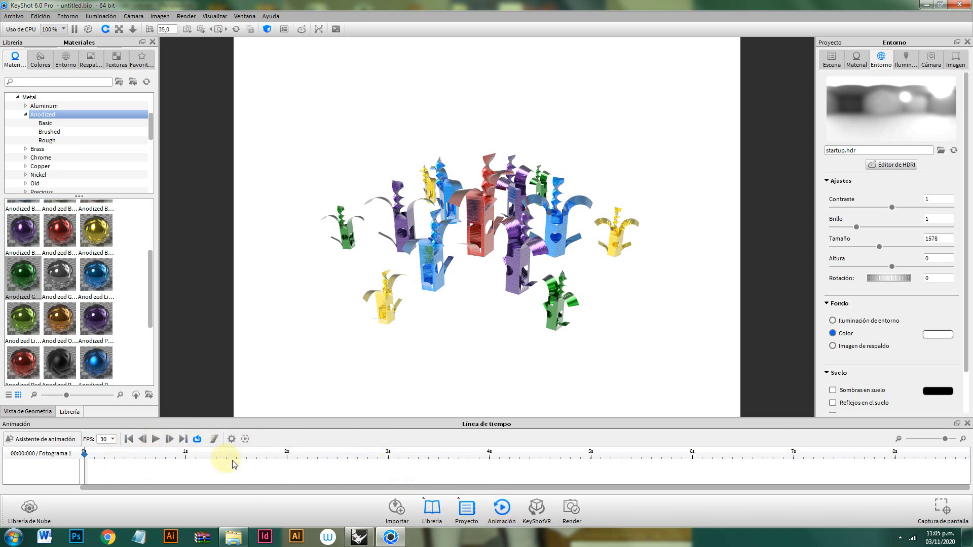
Start a new animation, preview the translation, rotation and fade types, and choose the turntable type (Mesa giratoria).
{"action": "left_click", "coordinate": [59, 440]}
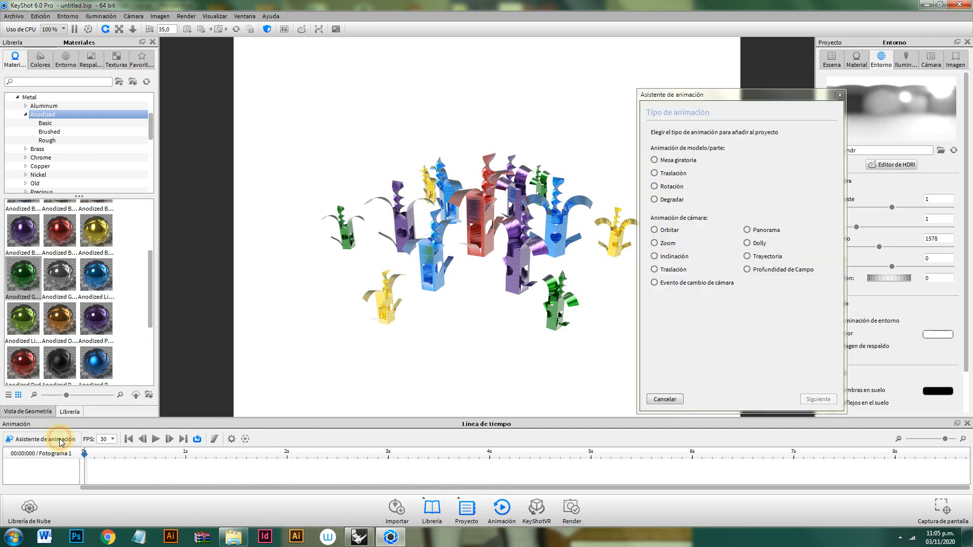
{"action": "left_click", "coordinate": [669, 162]}
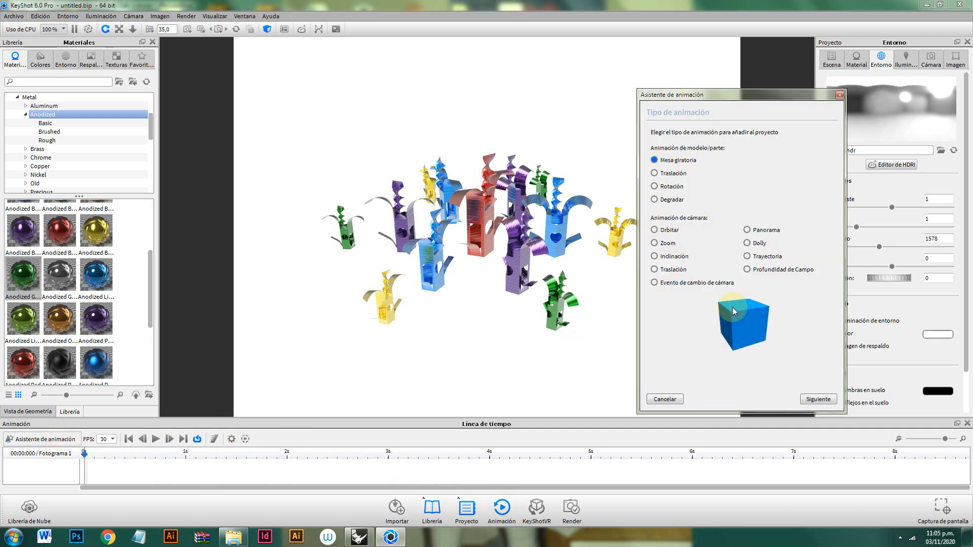
{"action": "left_click", "coordinate": [673, 174]}
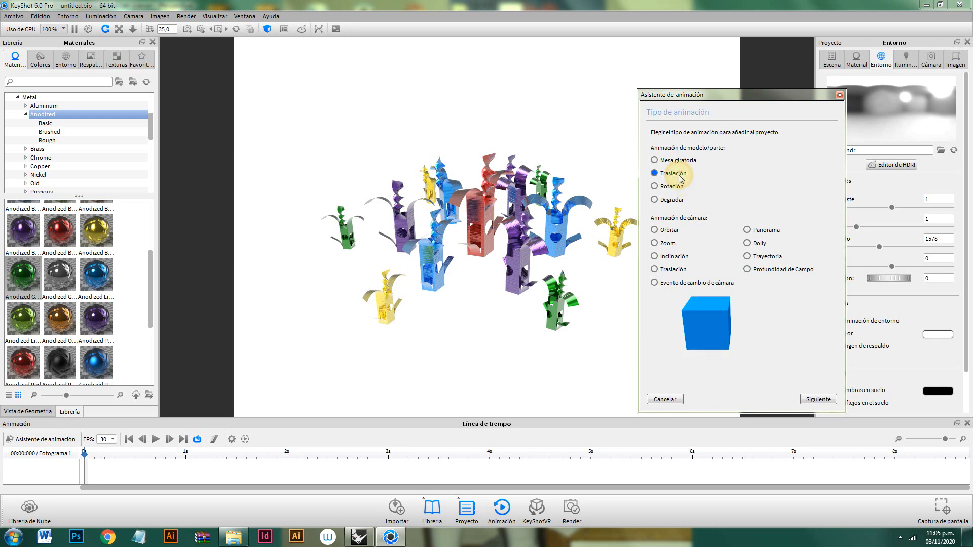
{"action": "left_click", "coordinate": [672, 186]}
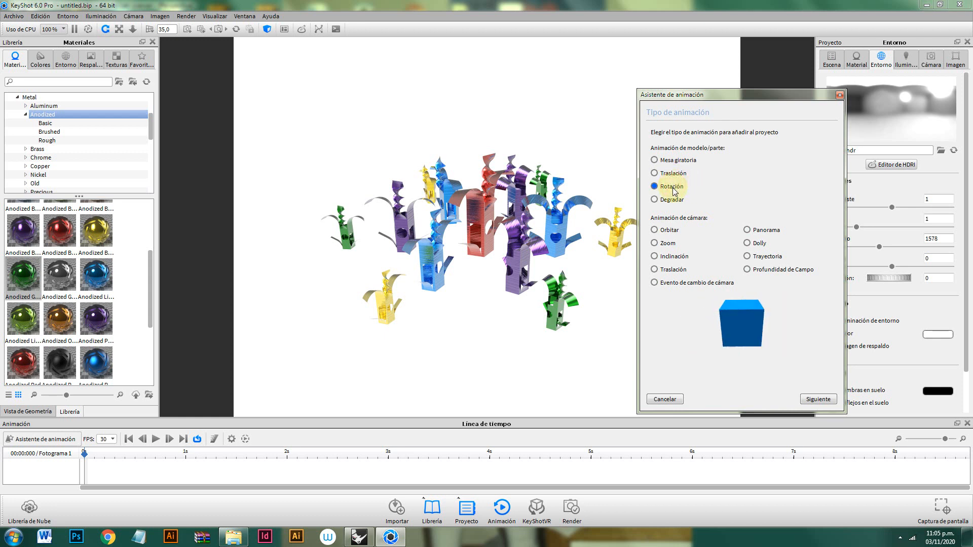
{"action": "left_click", "coordinate": [674, 202]}
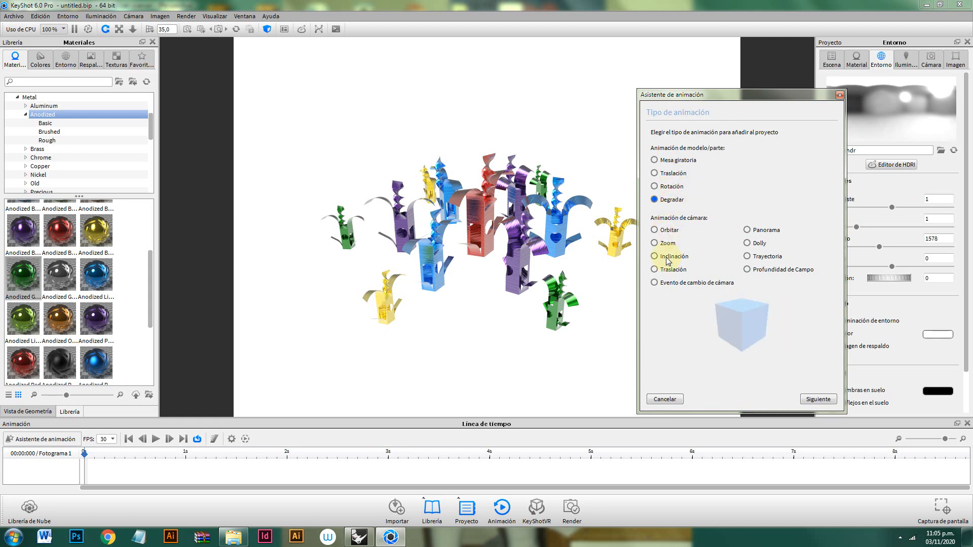
{"action": "left_click", "coordinate": [677, 162]}
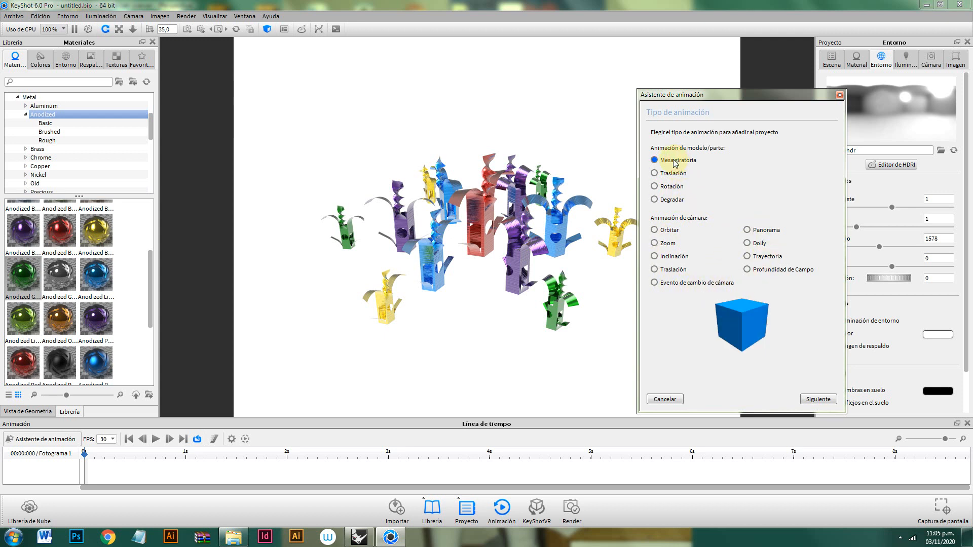
{"action": "left_click", "coordinate": [831, 398]}
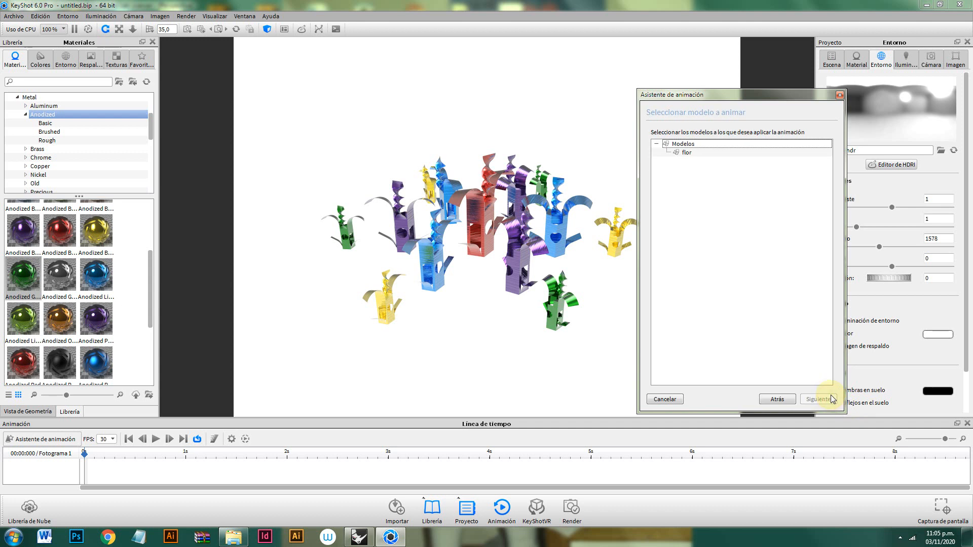
Apply the turntable animation to the whole Modelos group with Entrada suave/Salida suave motion and finish it.
{"action": "left_click", "coordinate": [685, 145]}
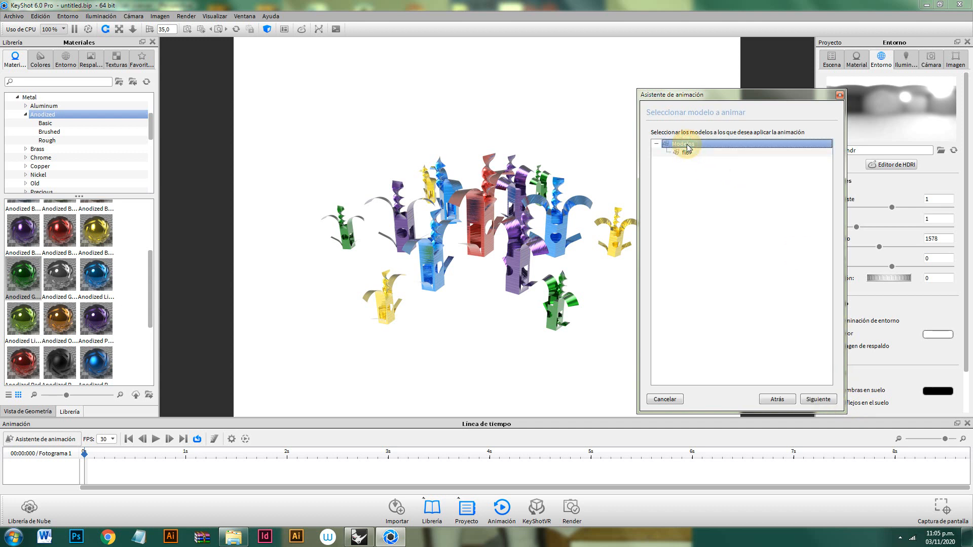
{"action": "left_click", "coordinate": [814, 399]}
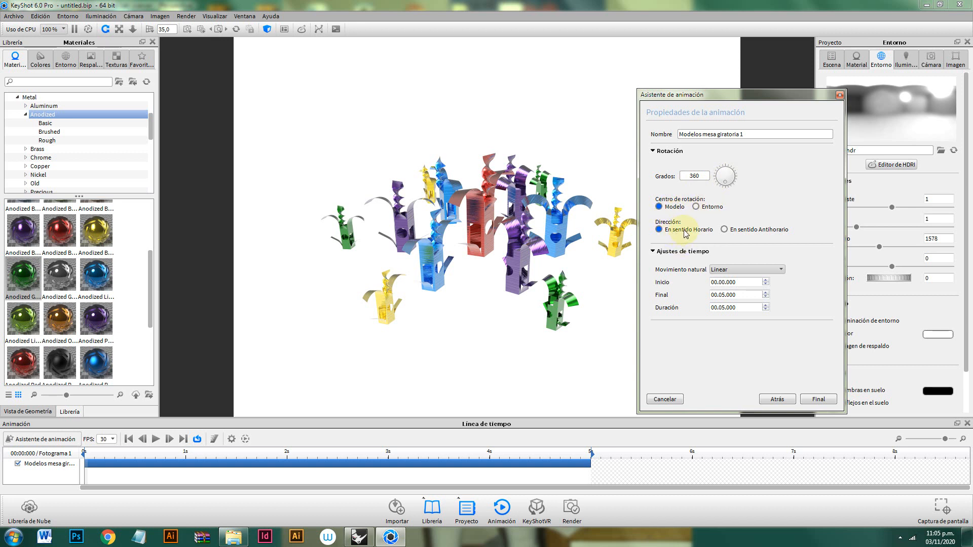
{"action": "left_click", "coordinate": [738, 271]}
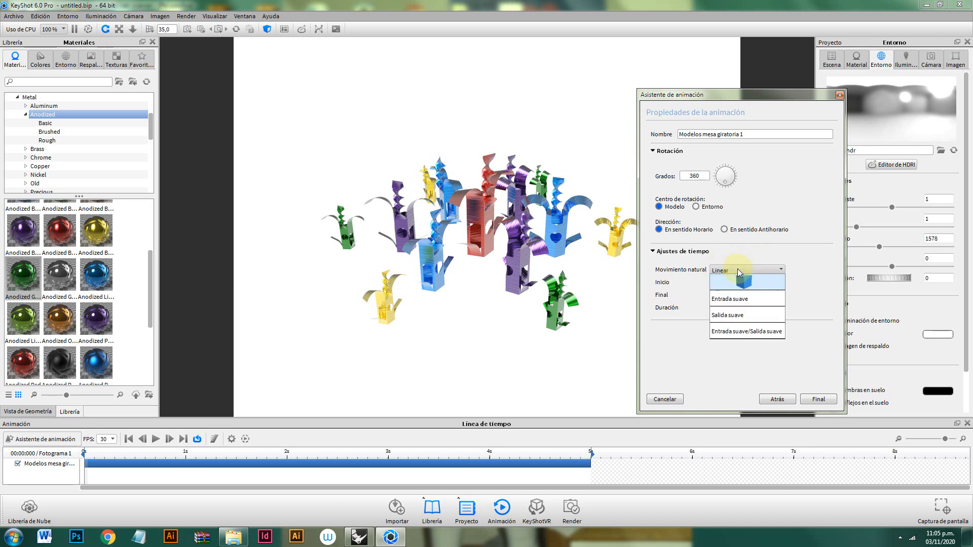
{"action": "left_click", "coordinate": [738, 332]}
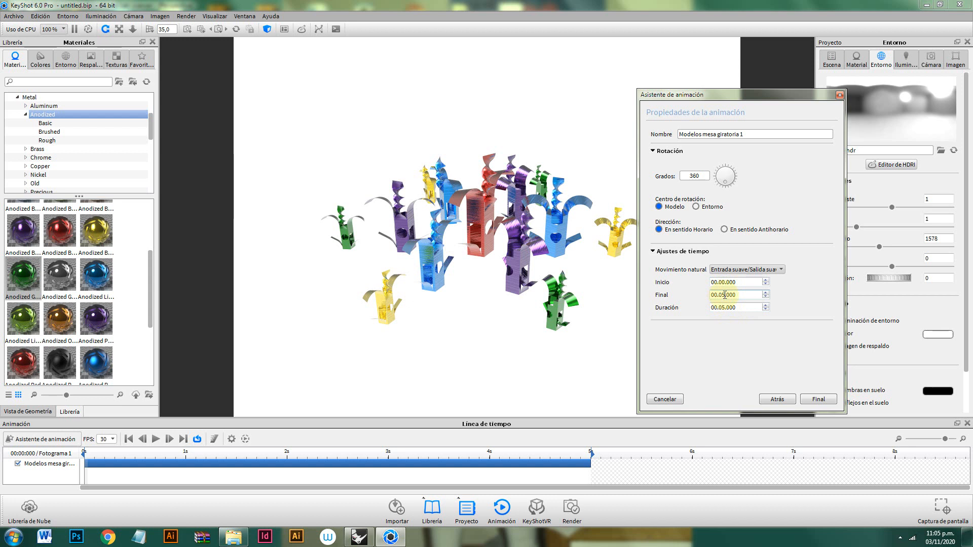
{"action": "left_click", "coordinate": [819, 399]}
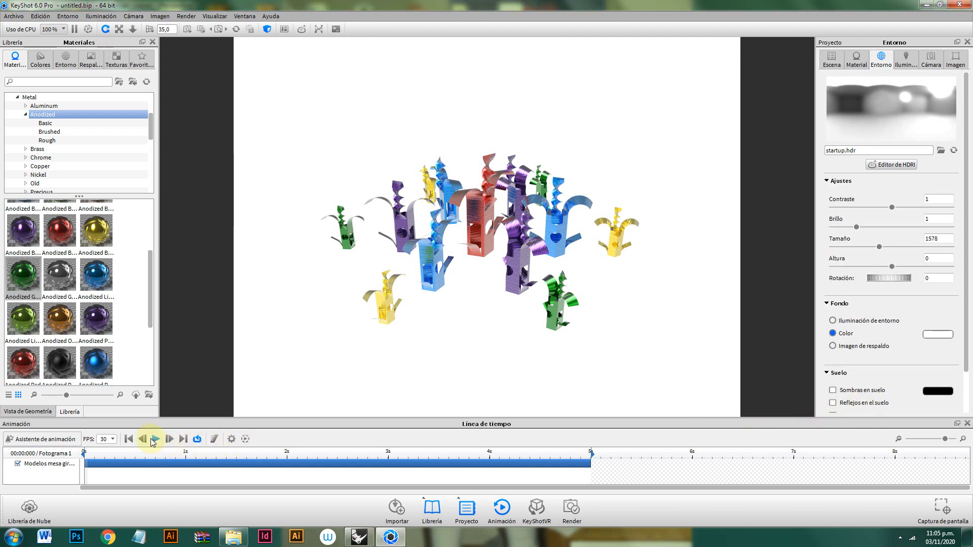
Play the turntable animation and return the playhead to the first frame.
{"action": "left_click", "coordinate": [155, 440]}
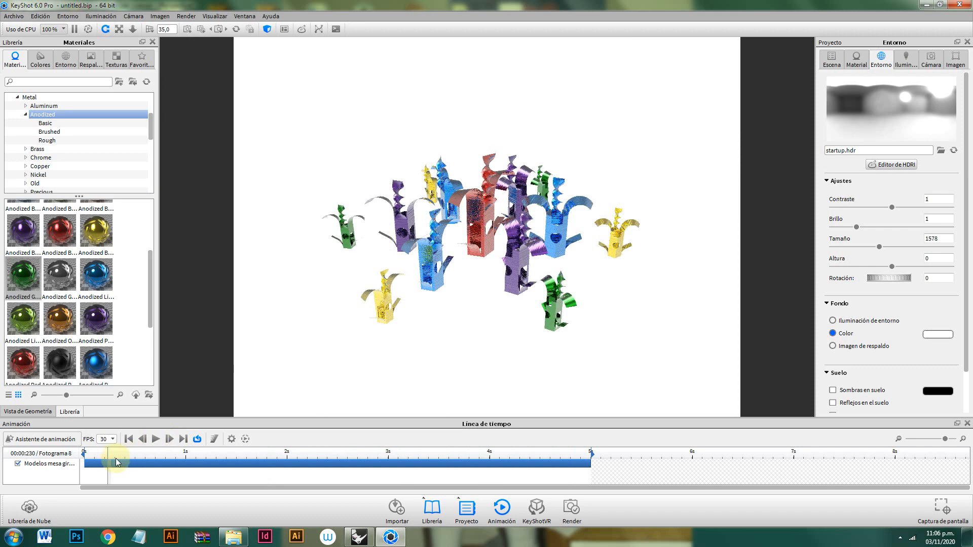
{"action": "left_click_drag", "start_coordinate": [108, 456], "coordinate": [85, 452]}
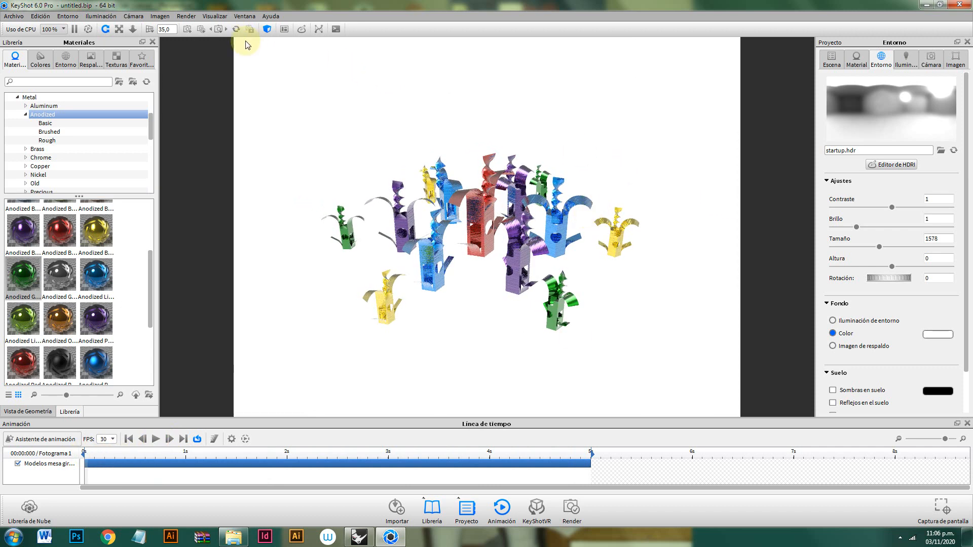
Set up an animation render with a resolution width of 300 and frame output turned off, keeping only video output.
{"action": "left_click", "coordinate": [187, 16]}
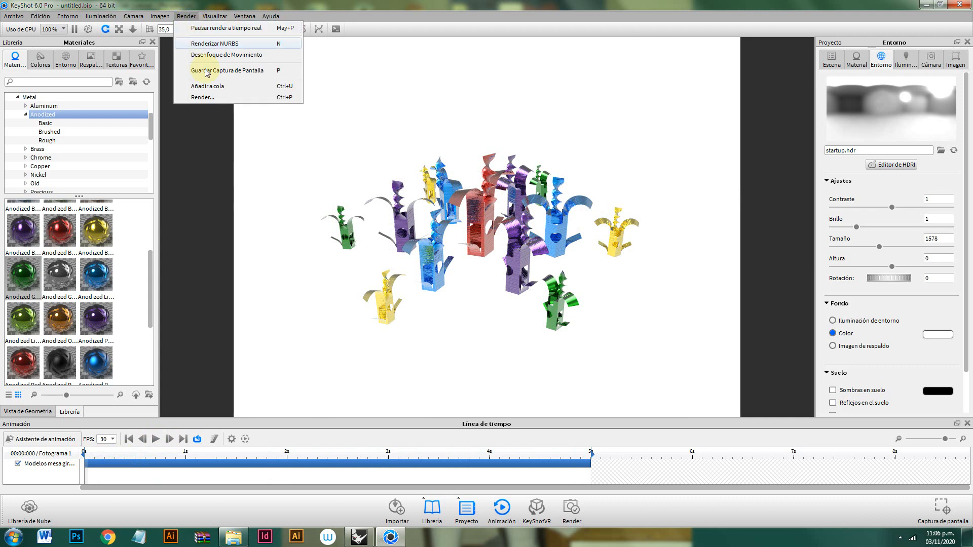
{"action": "left_click", "coordinate": [206, 98]}
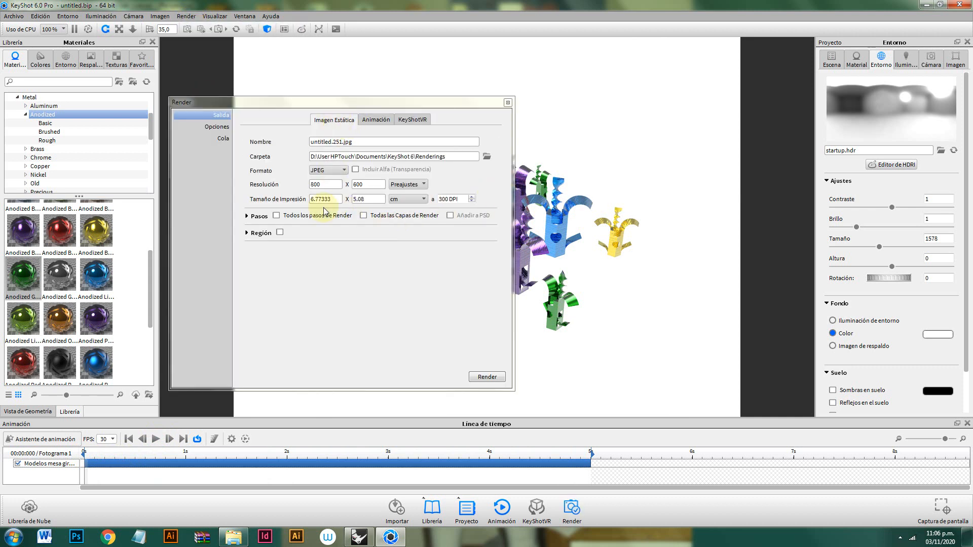
{"action": "left_click", "coordinate": [383, 120]}
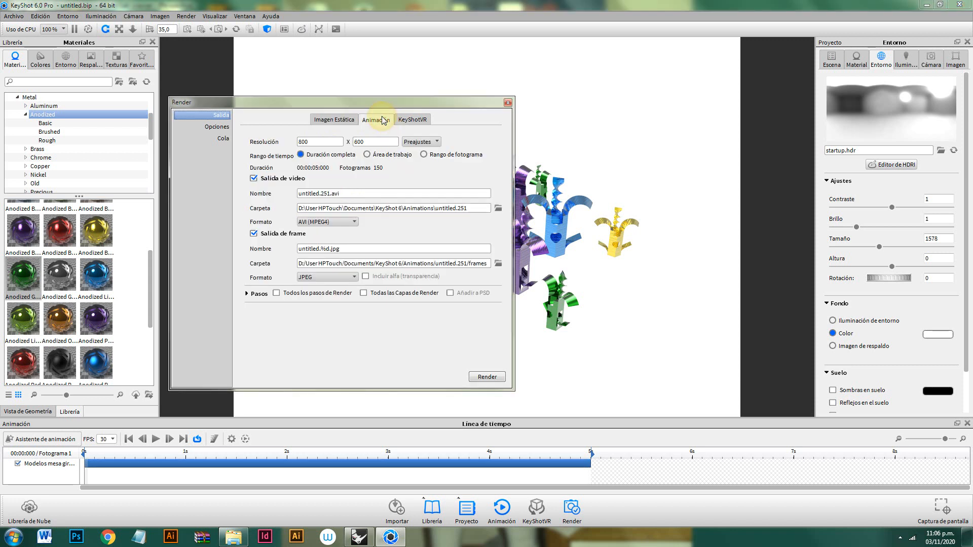
{"action": "double_click", "coordinate": [319, 142]}
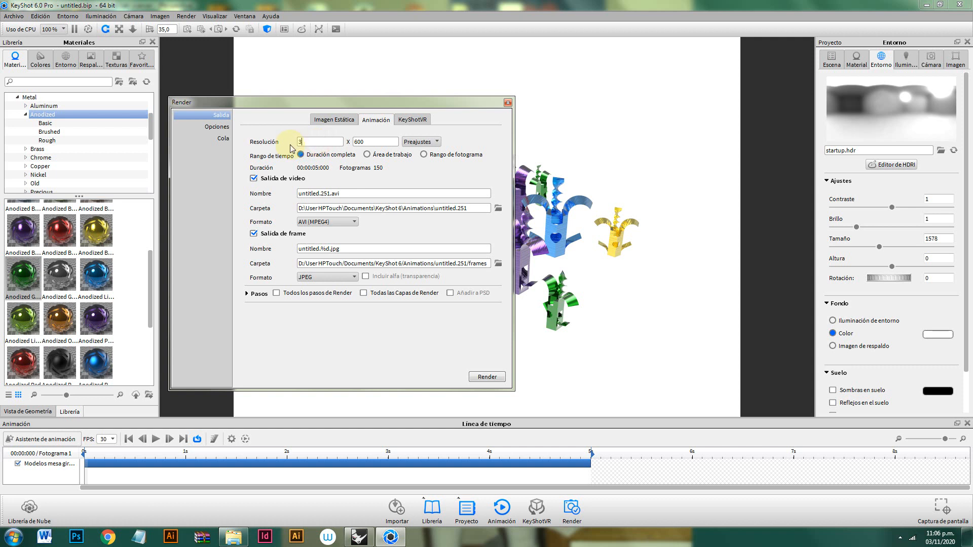
{"action": "type", "text": "300"}
{"action": "left_click", "coordinate": [254, 234]}
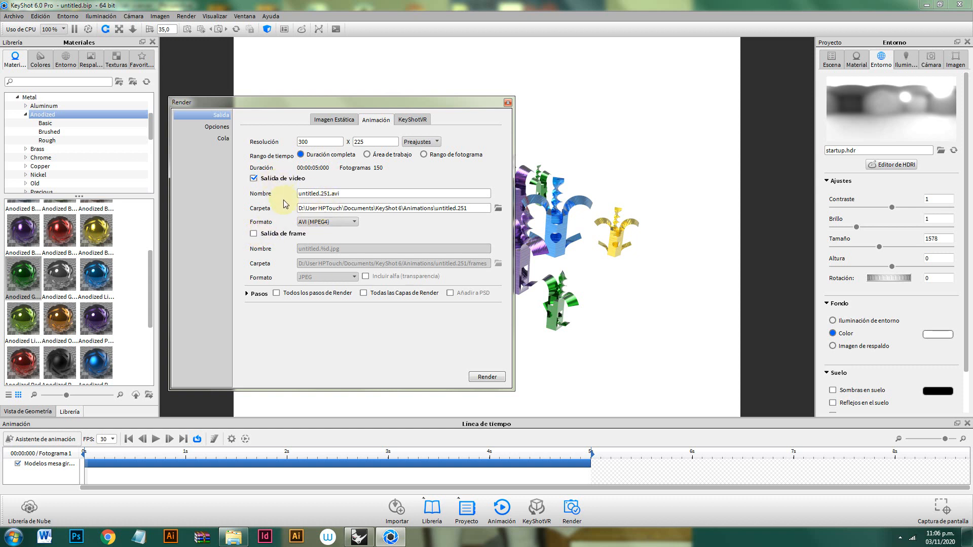
Keep the AVI (MPEG4) format, set the video's output folder to timelapse on the desktop, and start rendering the animation.
{"action": "left_click", "coordinate": [333, 223]}
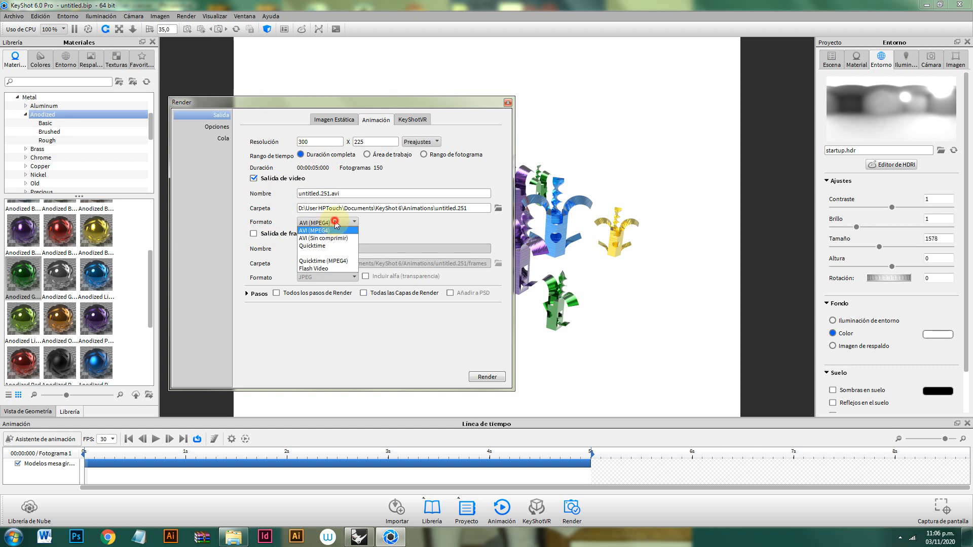
{"action": "left_click", "coordinate": [334, 223]}
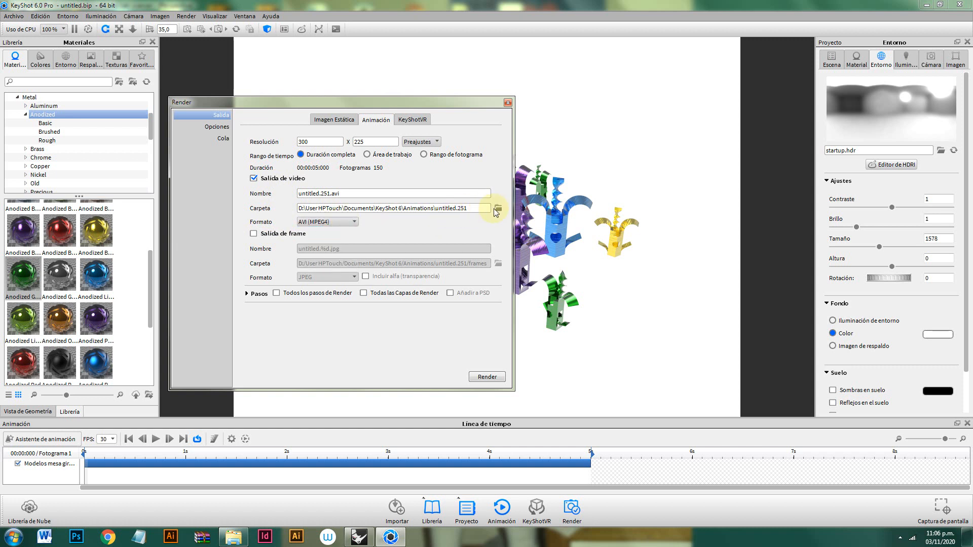
{"action": "left_click", "coordinate": [498, 208]}
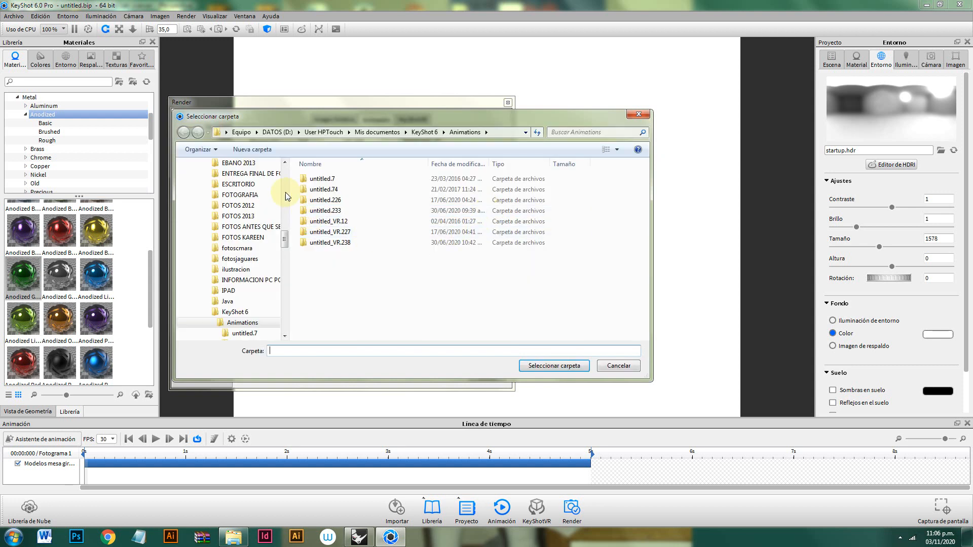
{"action": "scroll", "coordinate": [283, 234], "scroll_direction": "up", "scroll_amount": 10}
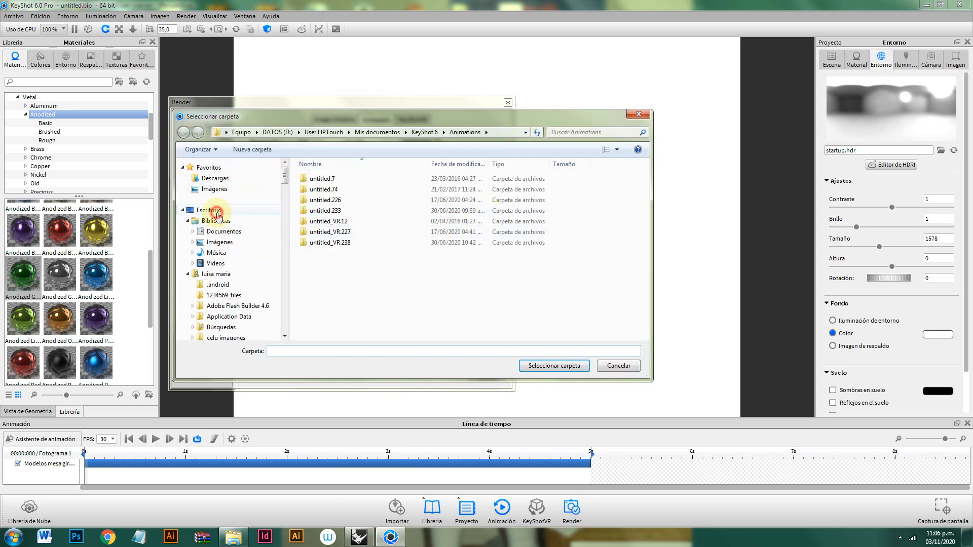
{"action": "left_click", "coordinate": [219, 213]}
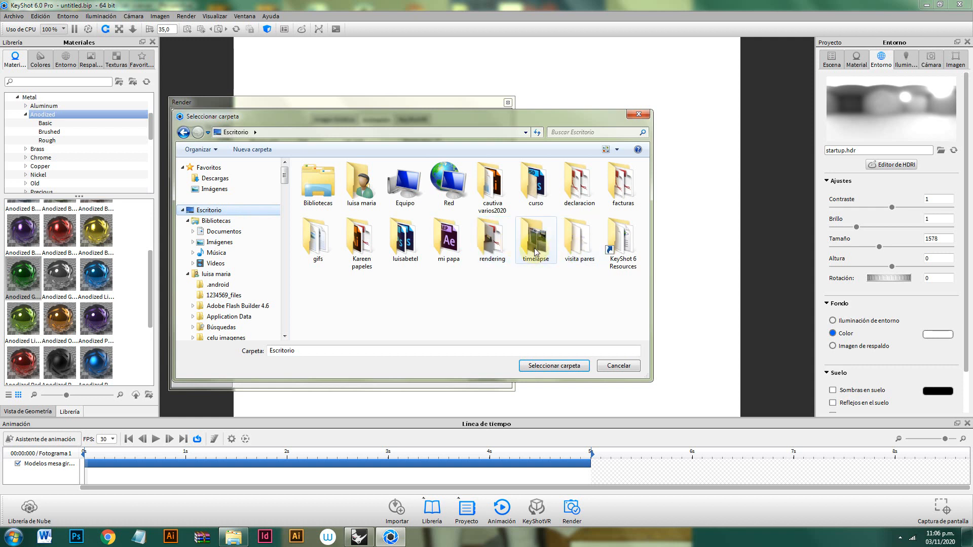
{"action": "left_click", "coordinate": [537, 249]}
{"action": "double_click", "coordinate": [537, 250]}
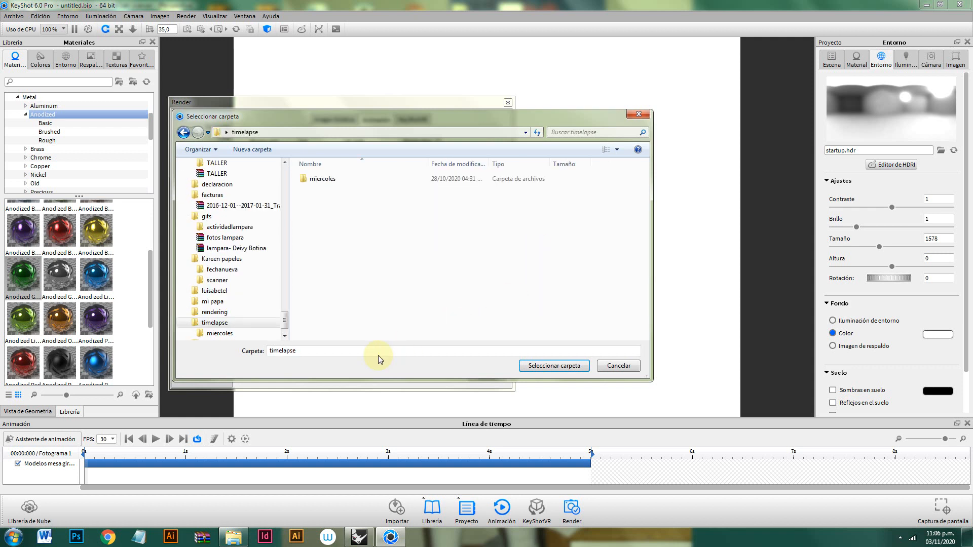
{"action": "left_click", "coordinate": [576, 367]}
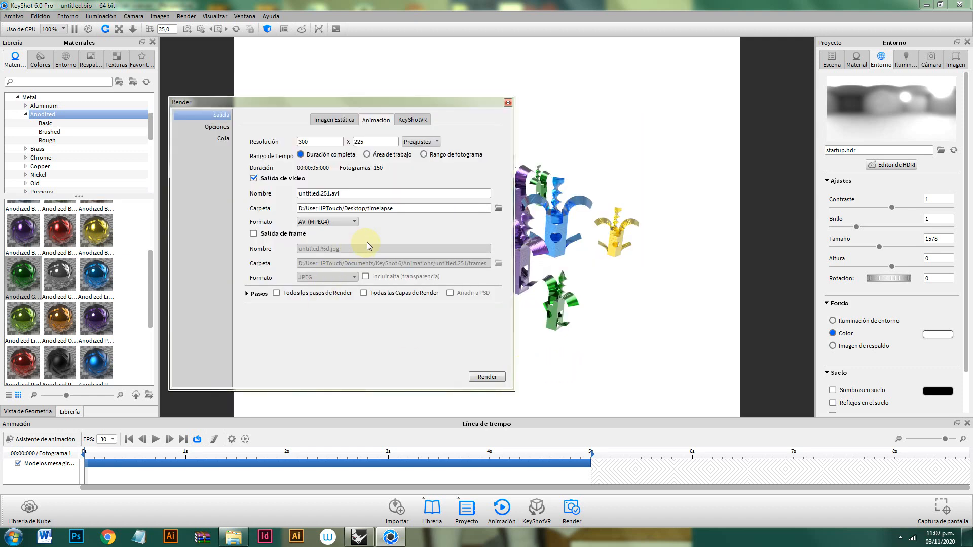
{"action": "left_click", "coordinate": [486, 378]}
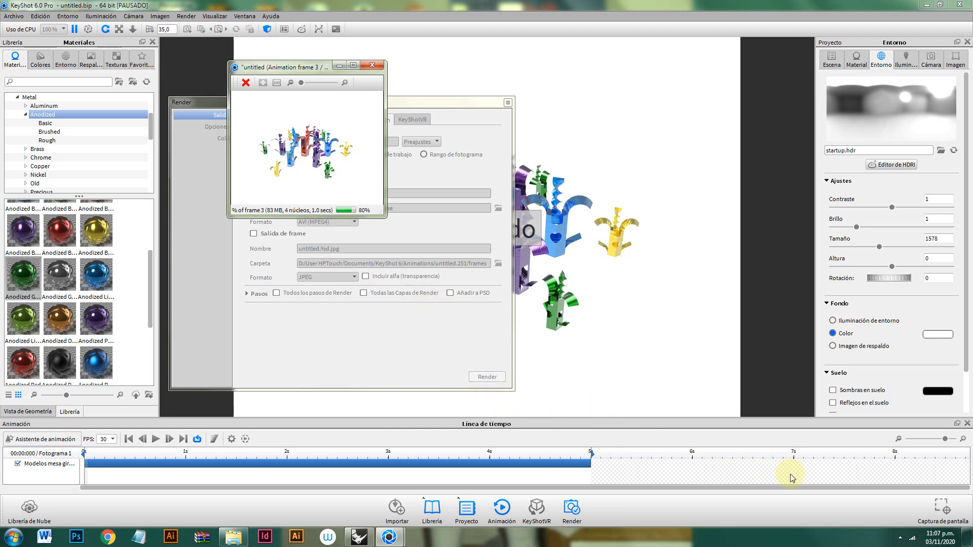
{"action": "left_click", "coordinate": [900, 537]}
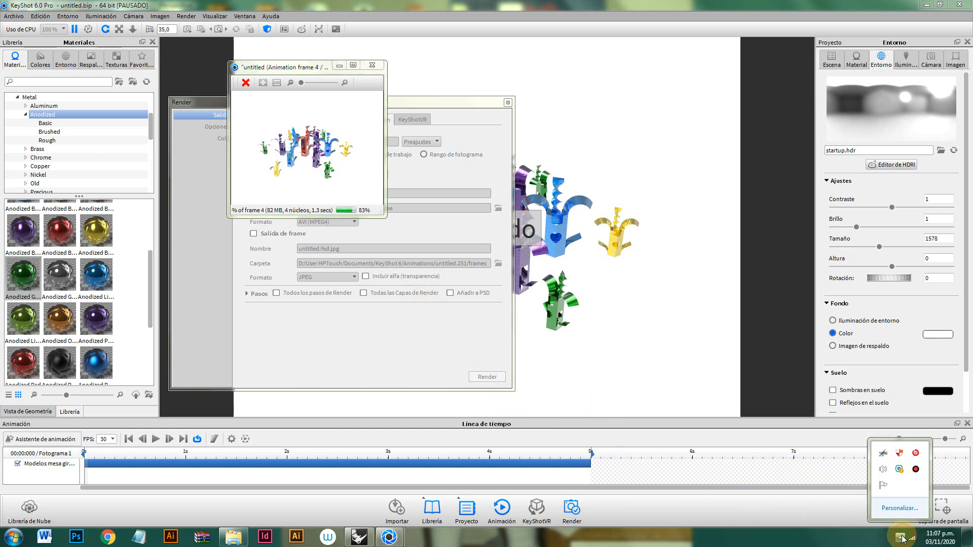
{"action": "left_click", "coordinate": [917, 472]}
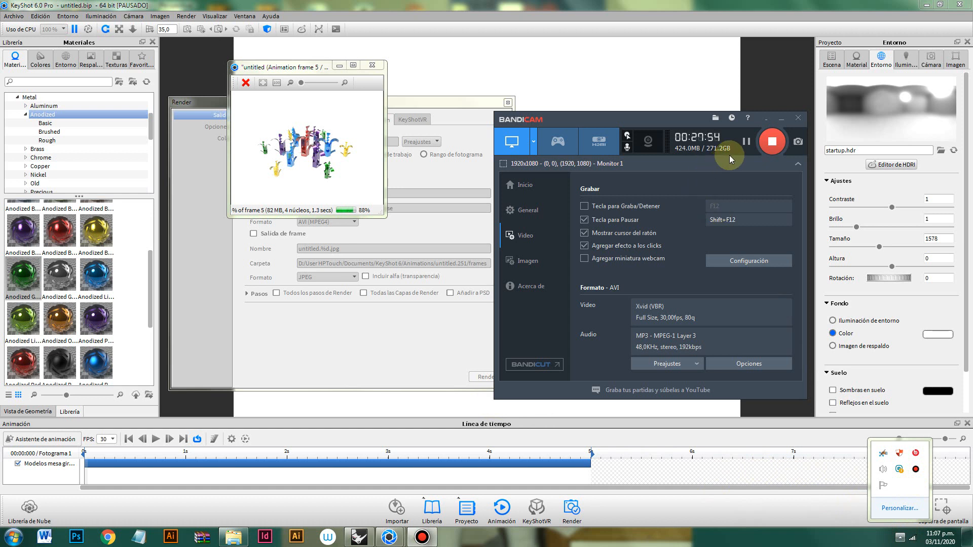
{"action": "left_click", "coordinate": [745, 145]}
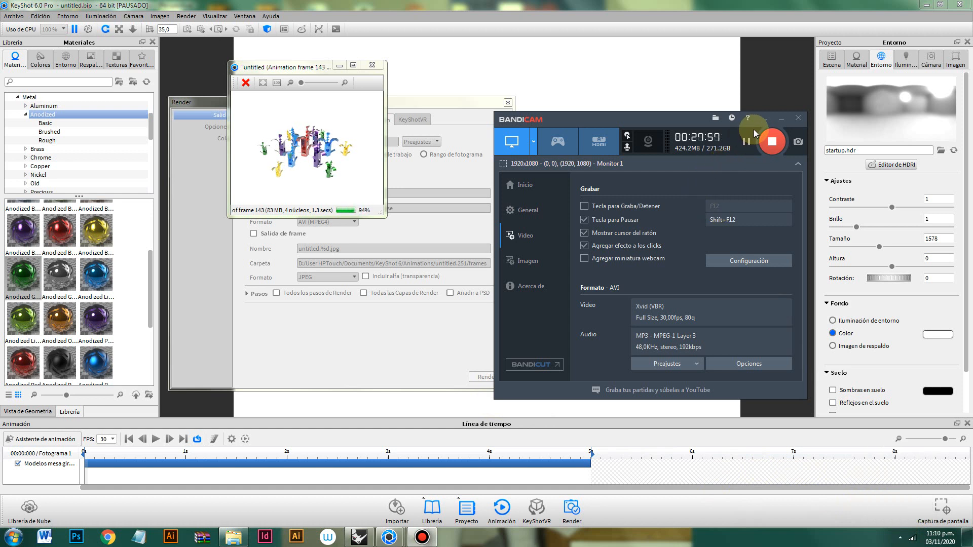
{"action": "left_click", "coordinate": [766, 119]}
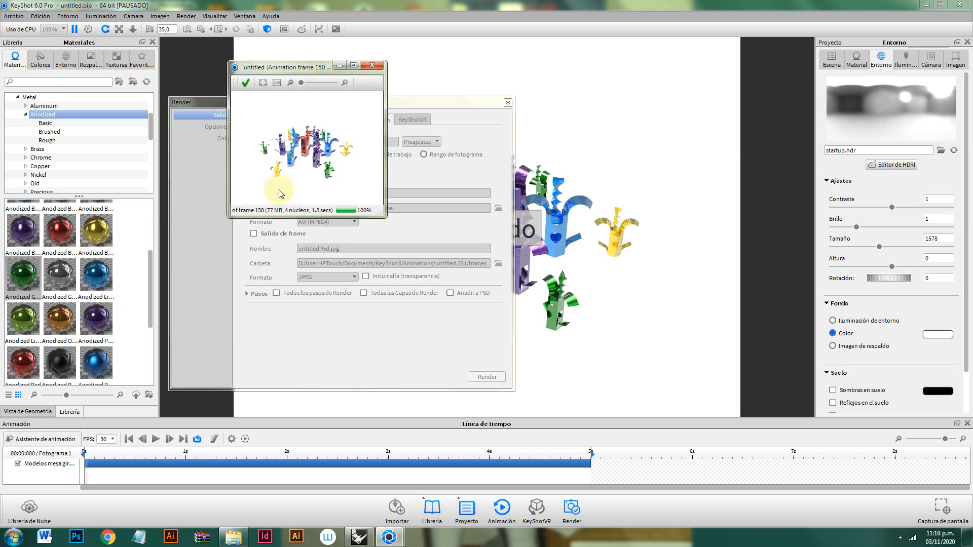
Accept the finished animation render, acknowledge saving the encoded video, and close the render settings.
{"action": "left_click", "coordinate": [246, 84]}
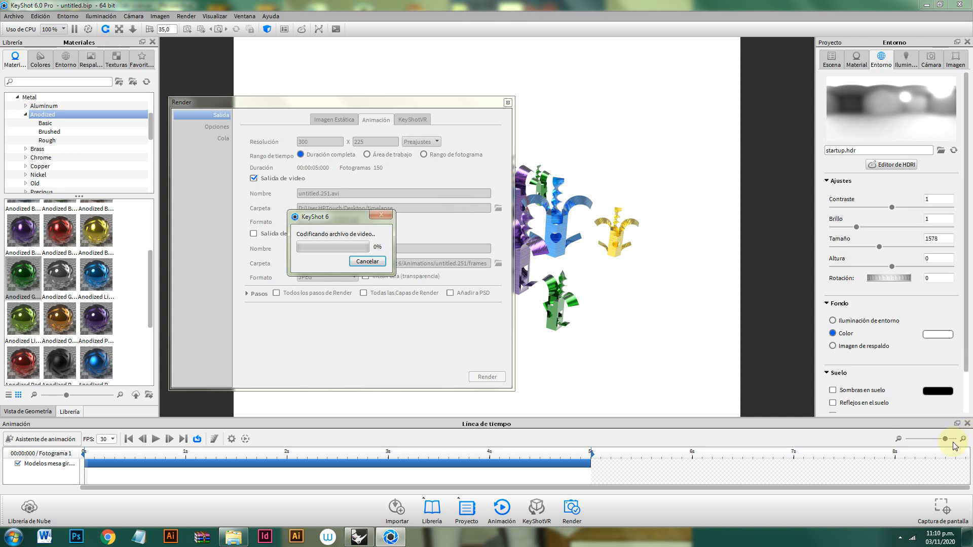
{"action": "left_click", "coordinate": [900, 537]}
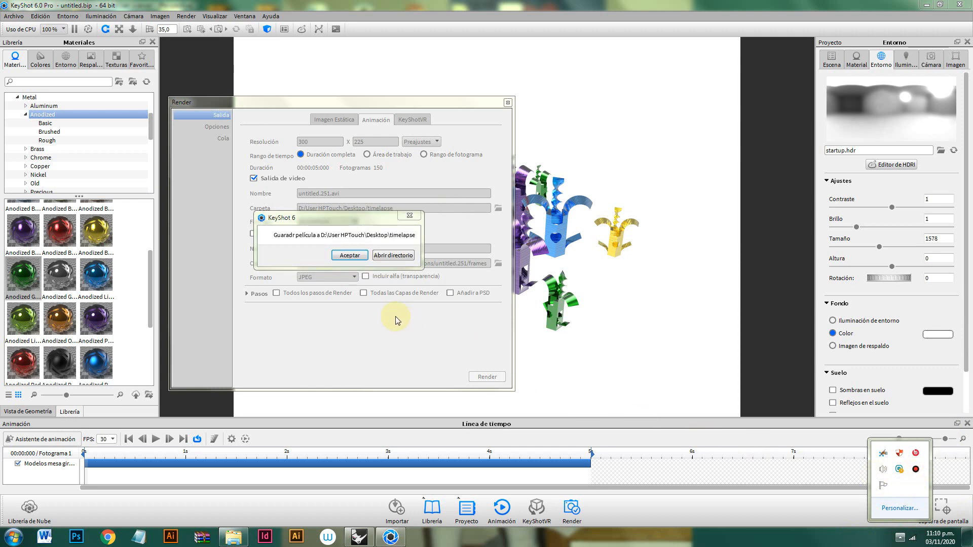
{"action": "left_click", "coordinate": [357, 257]}
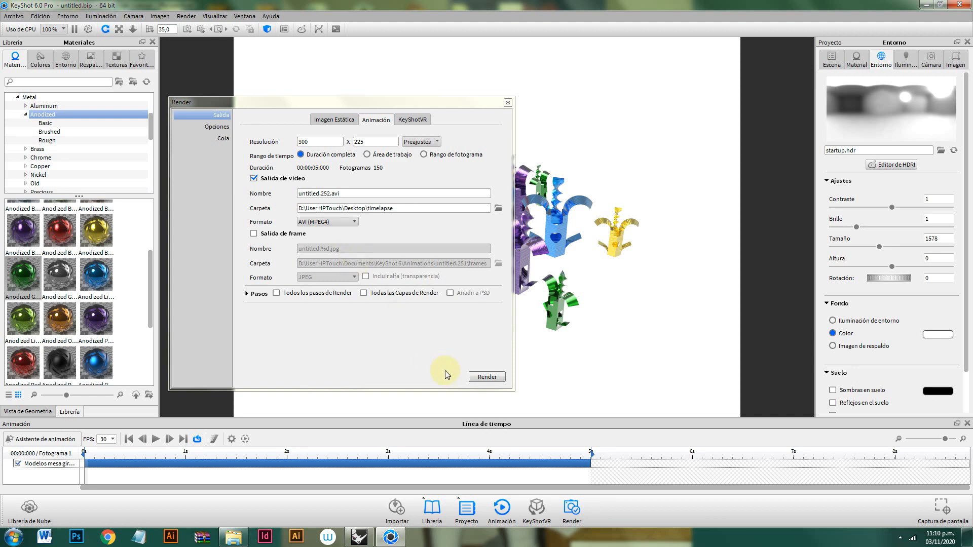
{"action": "left_click", "coordinate": [509, 104]}
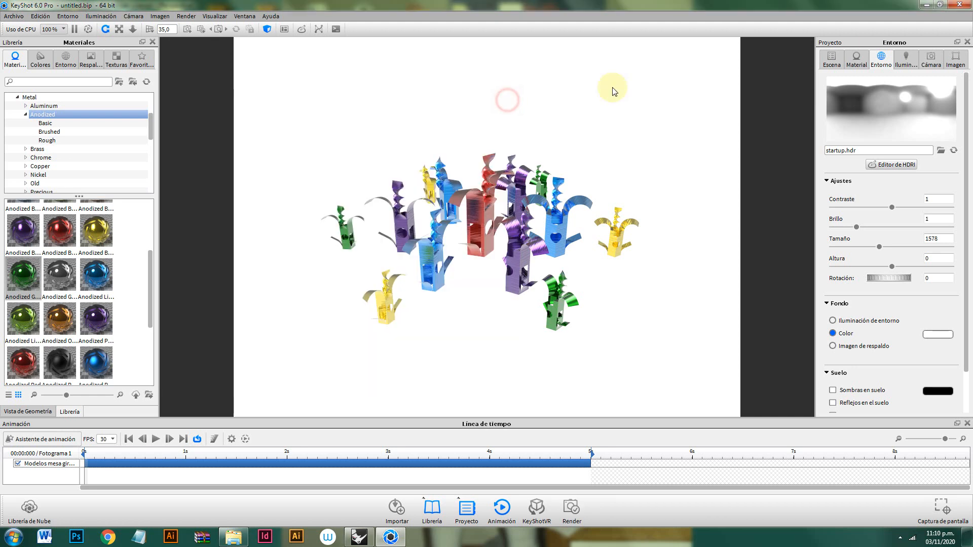
Minimise the open program and folder windows and open the timelapse folder on the desktop.
{"action": "left_click", "coordinate": [927, 4]}
{"action": "left_click", "coordinate": [926, 4]}
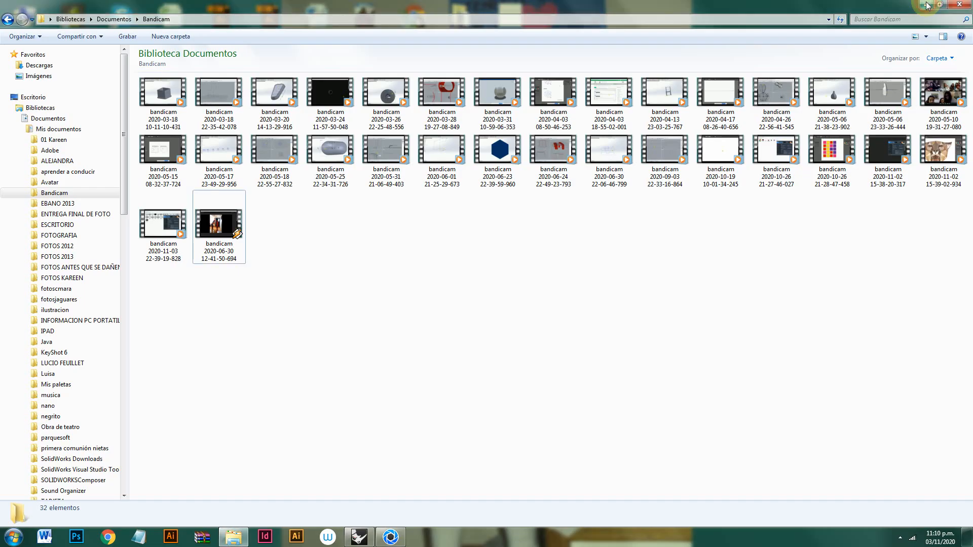
{"action": "left_click", "coordinate": [931, 6]}
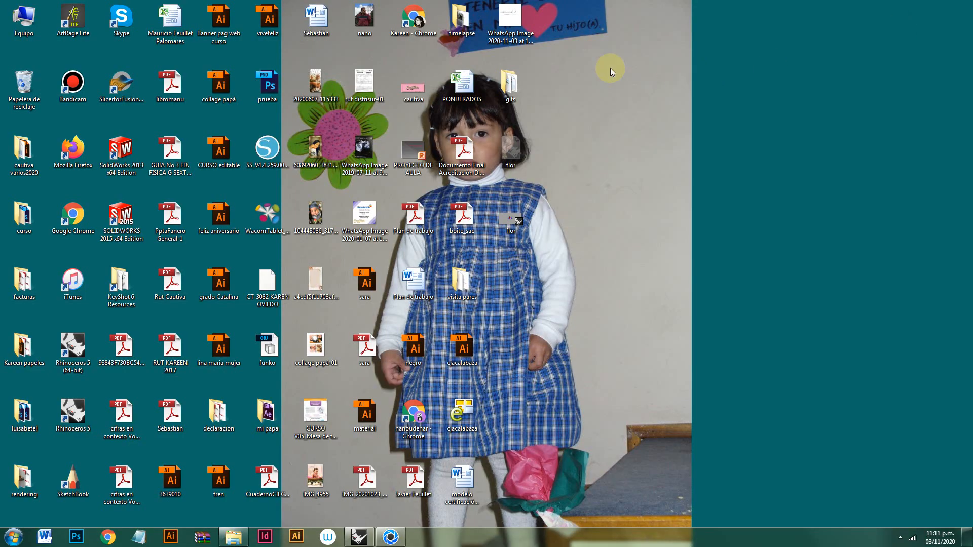
{"action": "double_click", "coordinate": [462, 20]}
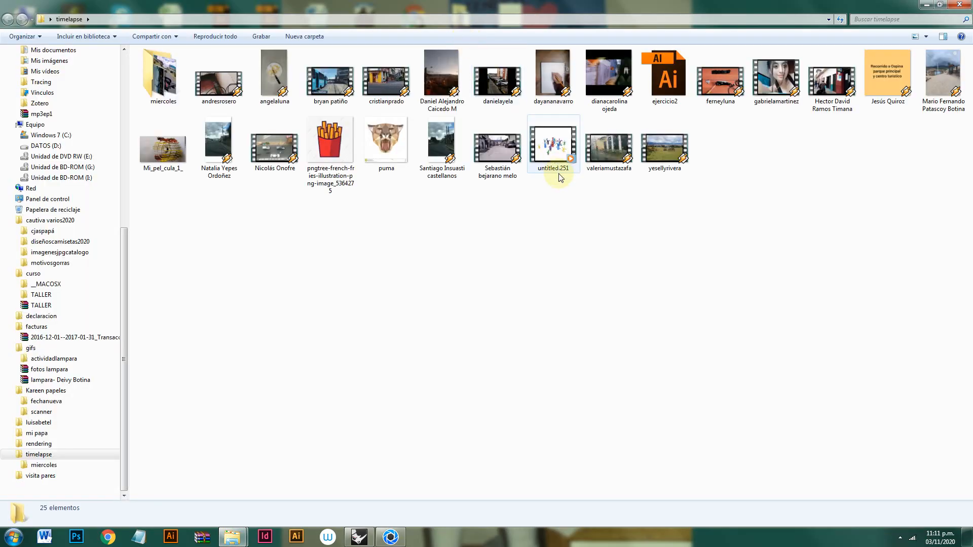
Play the rendered untitled.251 video in Windows Media Player, enlarge the player, replay the clip and close the player.
{"action": "right_click", "coordinate": [557, 153]}
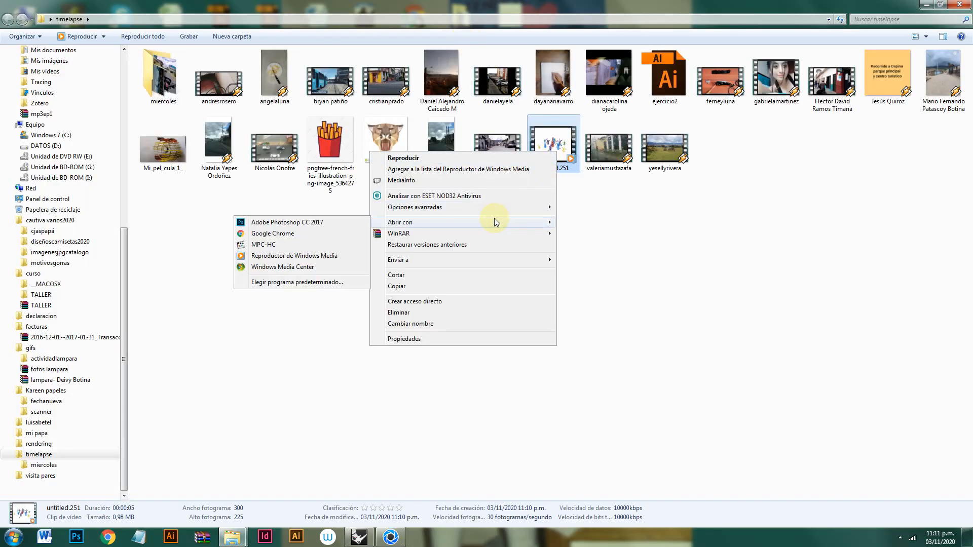
{"action": "mouse_move", "coordinate": [415, 226]}
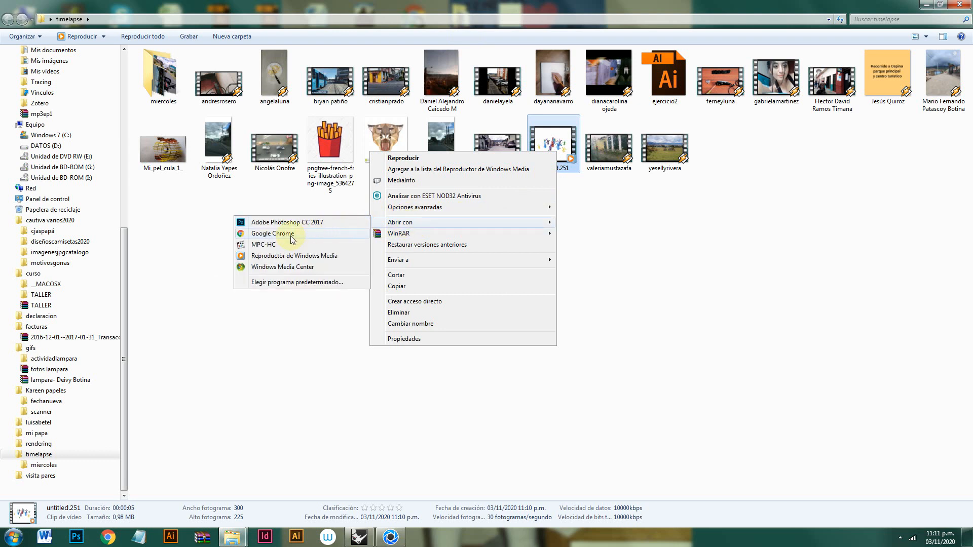
{"action": "left_click", "coordinate": [283, 256]}
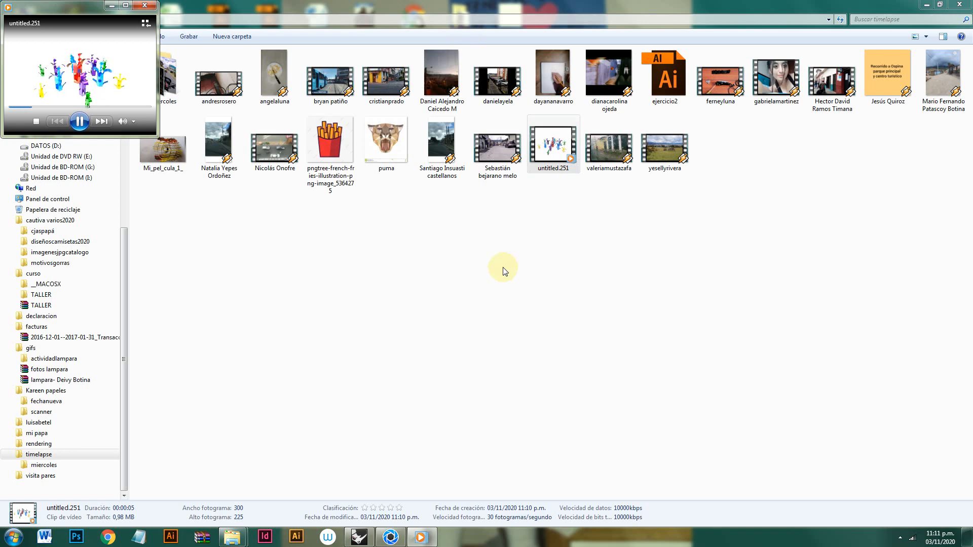
{"action": "left_click", "coordinate": [127, 5]}
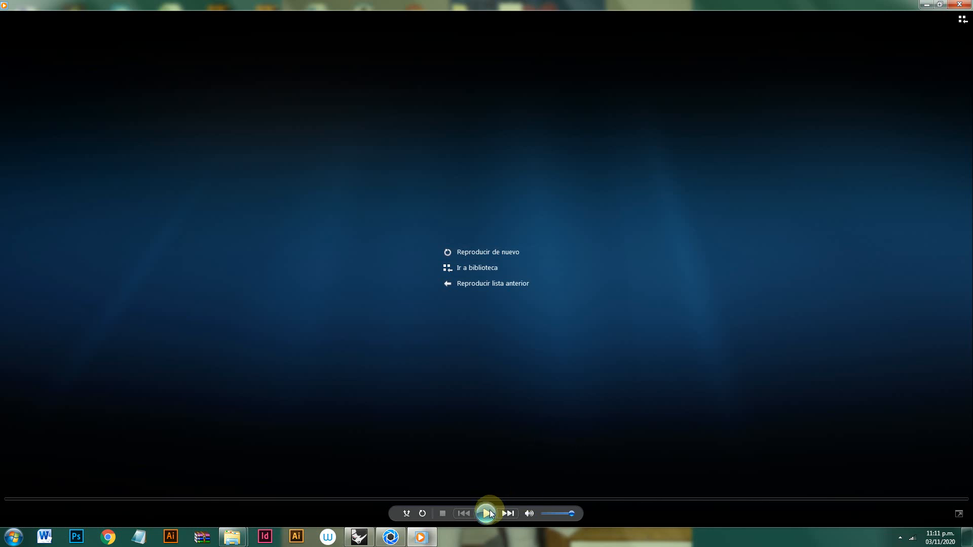
{"action": "left_click", "coordinate": [488, 514]}
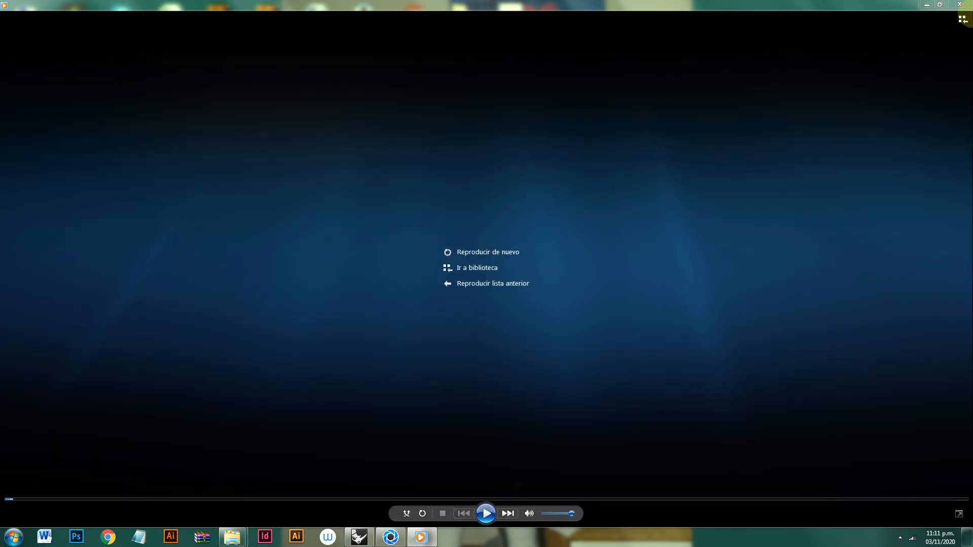
{"action": "left_click", "coordinate": [960, 4]}
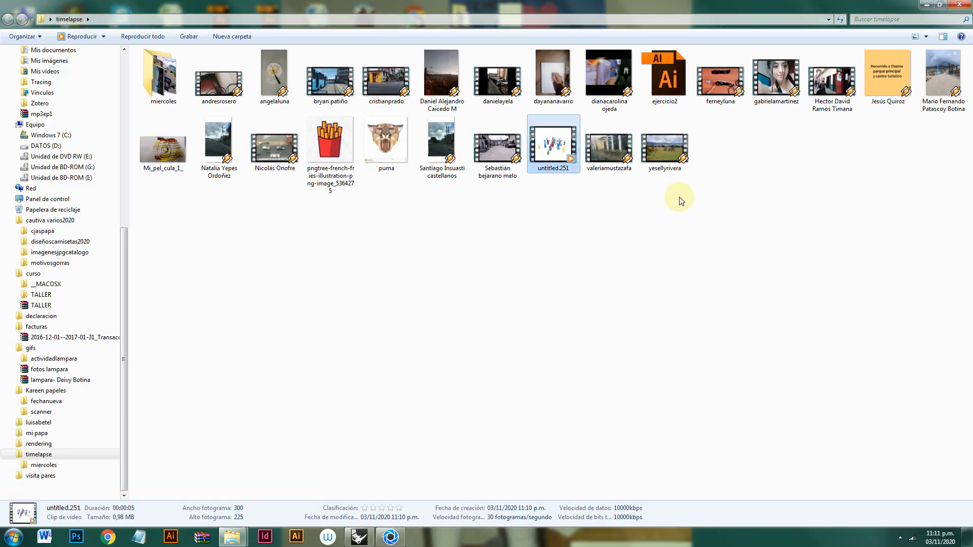
Launch Photoshop.
{"action": "left_click", "coordinate": [77, 538]}
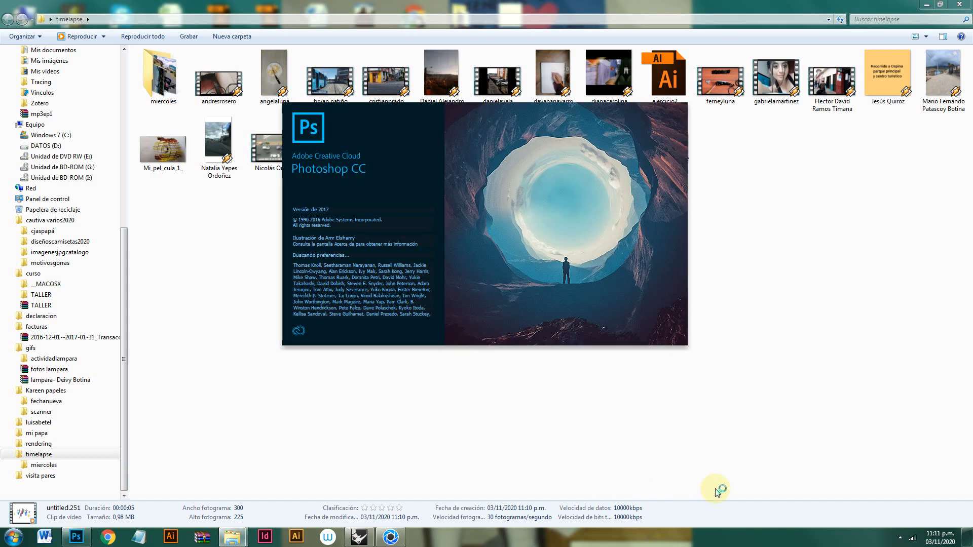
{"action": "left_click", "coordinate": [900, 538]}
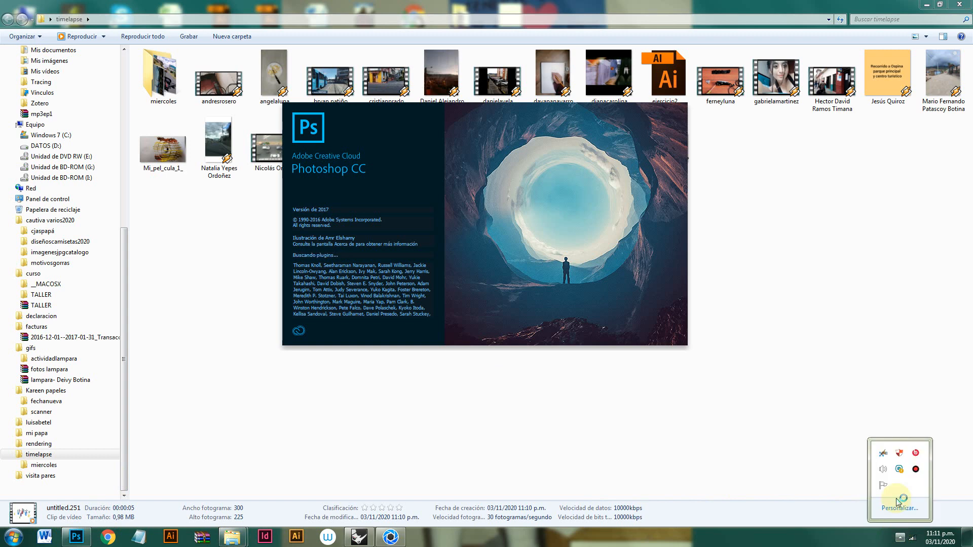
{"action": "left_click", "coordinate": [915, 469]}
{"action": "left_click", "coordinate": [747, 143]}
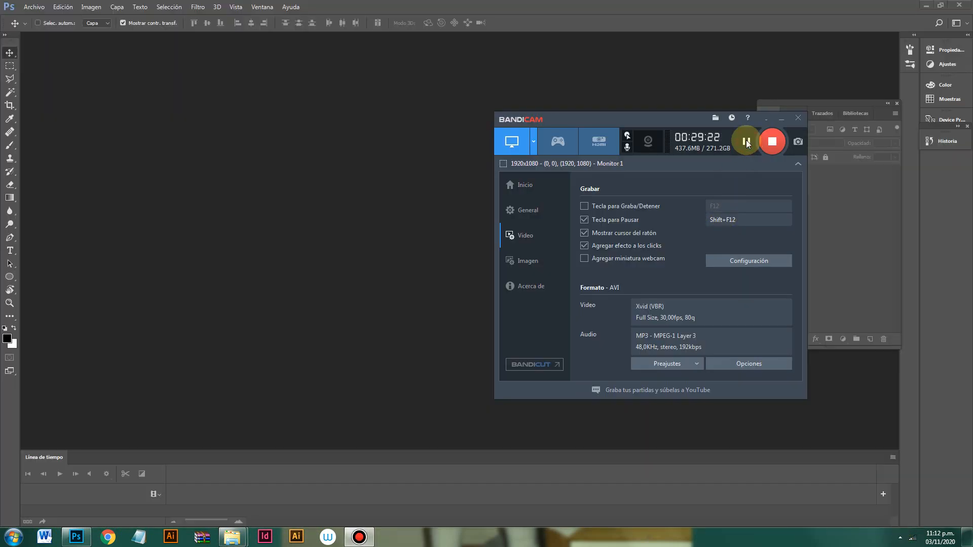
{"action": "left_click", "coordinate": [763, 119]}
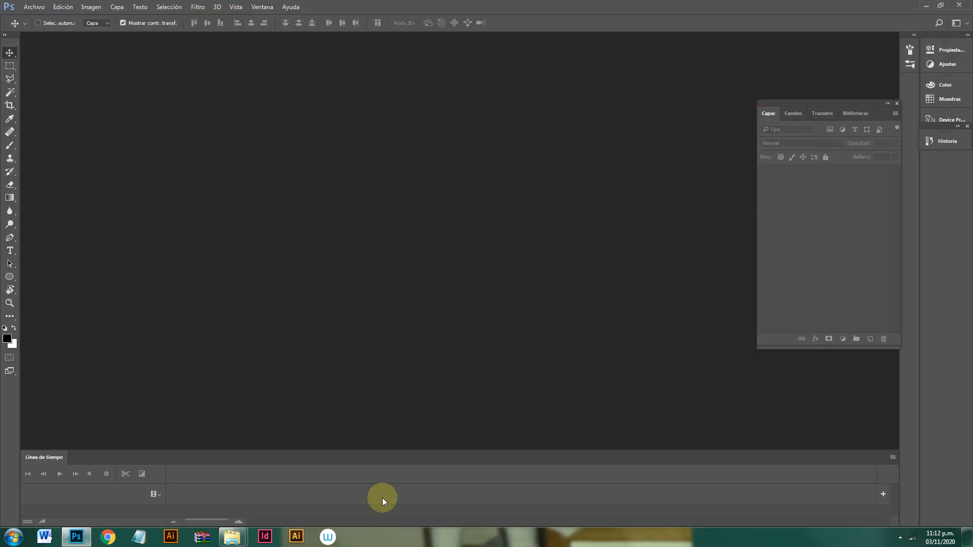
Open the untitled.251 video from the timelapse folder in Photoshop, using its embedded colour profile.
{"action": "mouse_move", "coordinate": [260, 527]}
{"action": "left_click", "coordinate": [262, 502]}
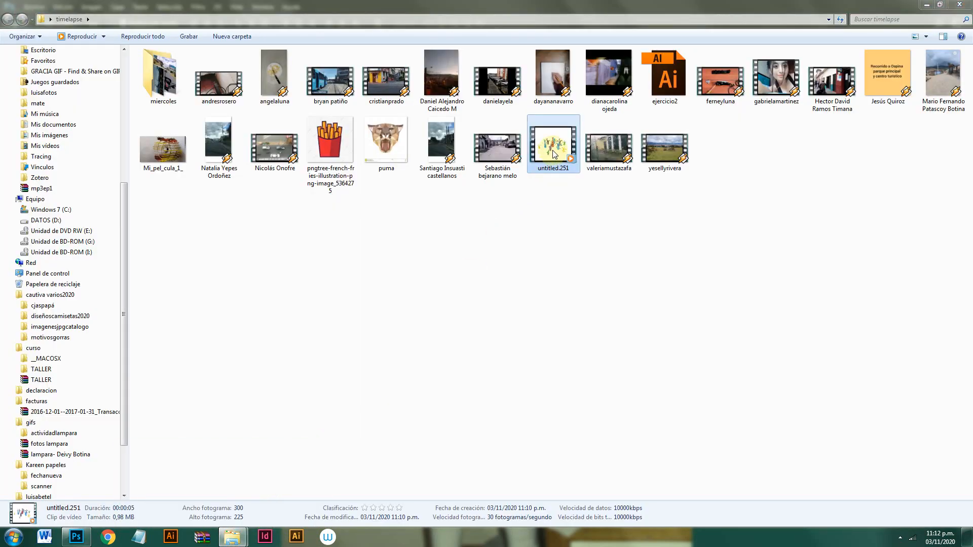
{"action": "left_click_drag", "start_coordinate": [554, 156], "coordinate": [325, 275]}
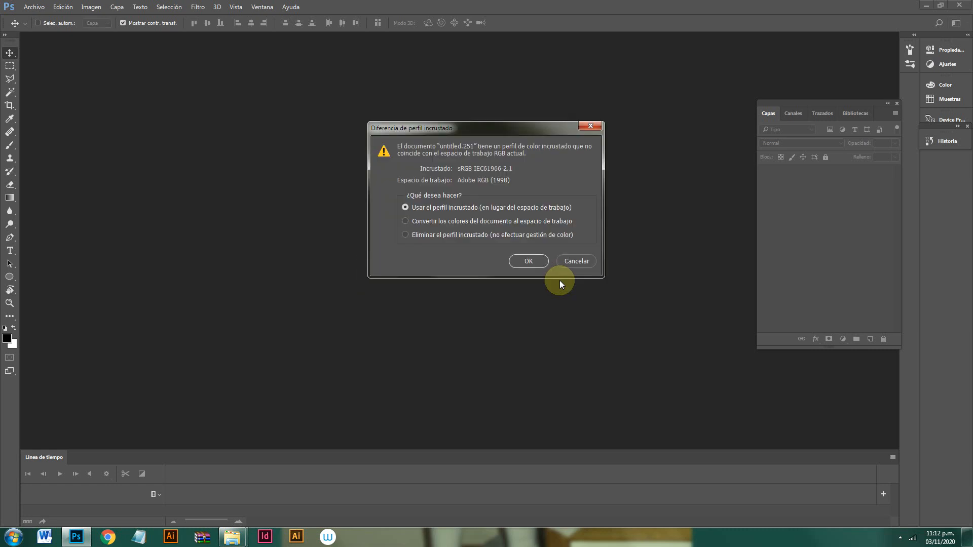
{"action": "left_click", "coordinate": [532, 262]}
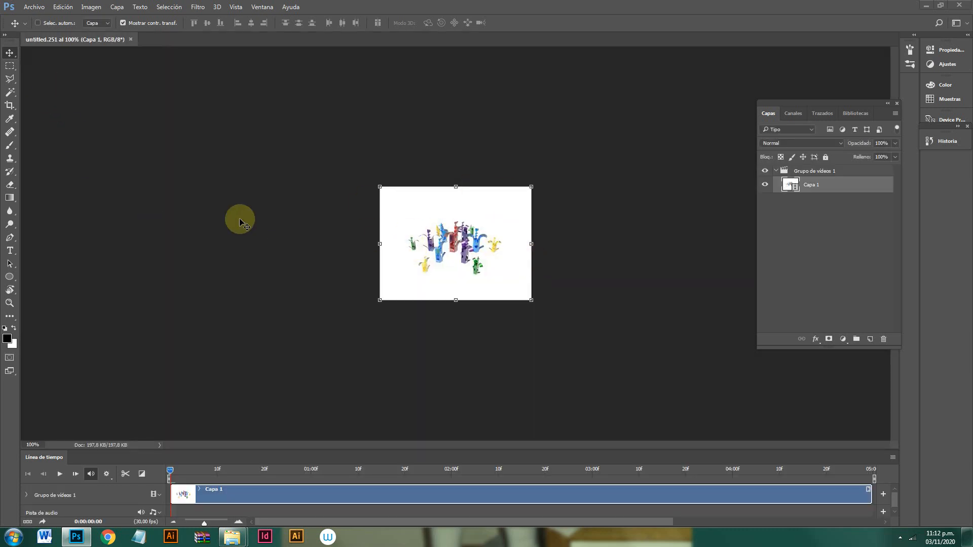
Start a legacy Save for Web export of the video as a GIF, with the animation set to loop forever (Infinito).
{"action": "left_click", "coordinate": [34, 6]}
{"action": "mouse_move", "coordinate": [60, 157]}
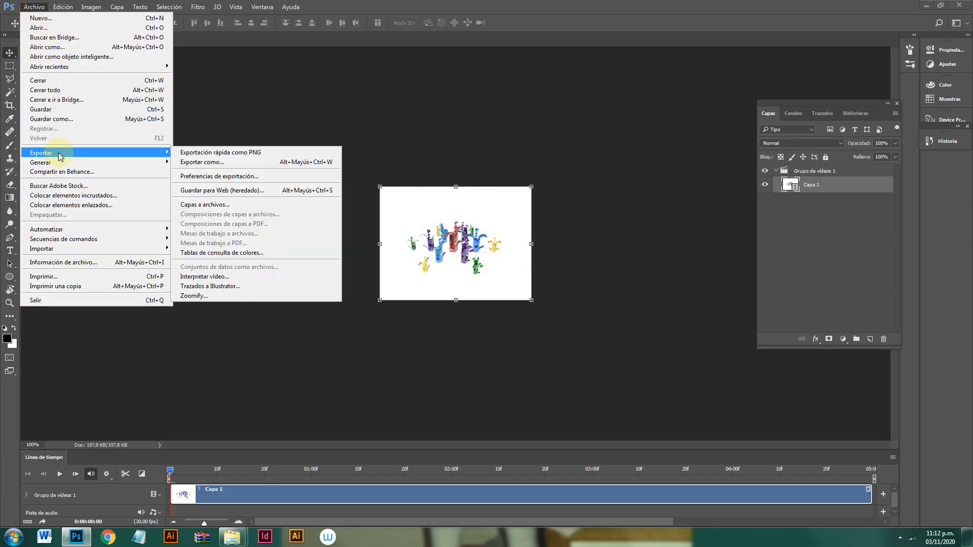
{"action": "left_click", "coordinate": [219, 190]}
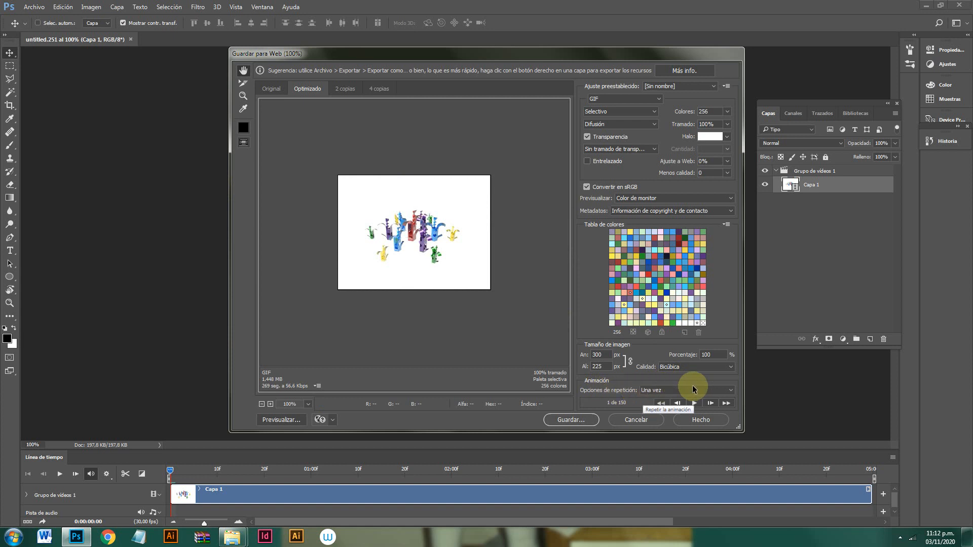
{"action": "left_click", "coordinate": [731, 391]}
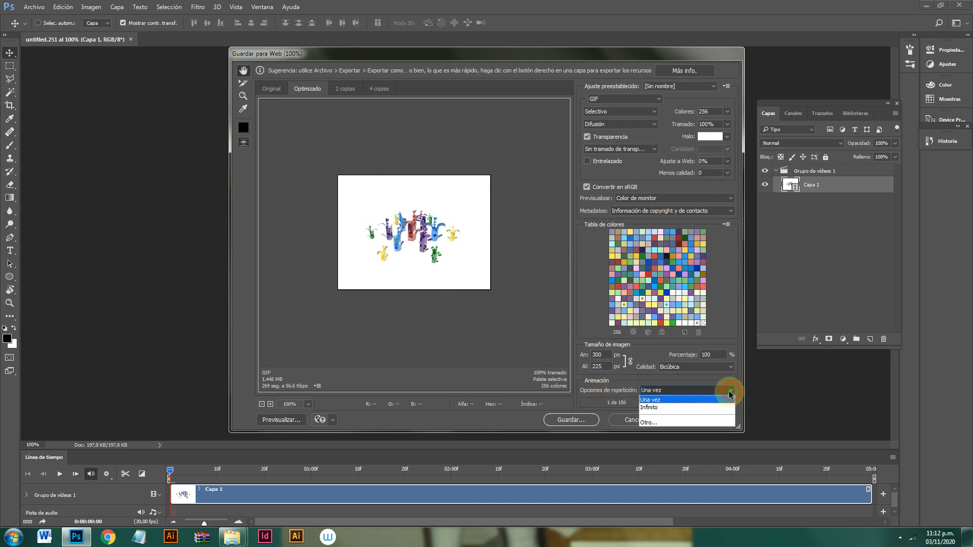
{"action": "left_click", "coordinate": [689, 408]}
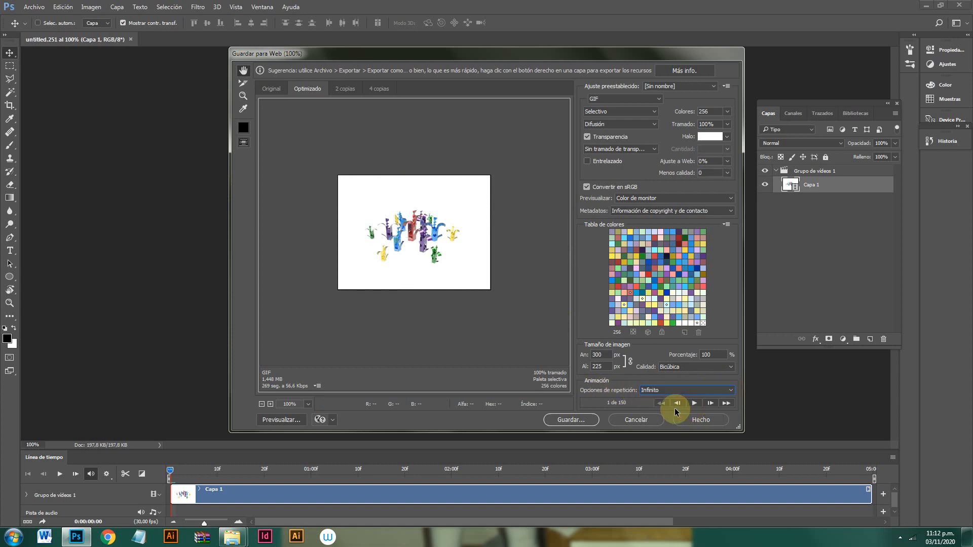
Save the optimised GIF as pruebaprisma in the timelapse folder on the desktop.
{"action": "left_click", "coordinate": [570, 420]}
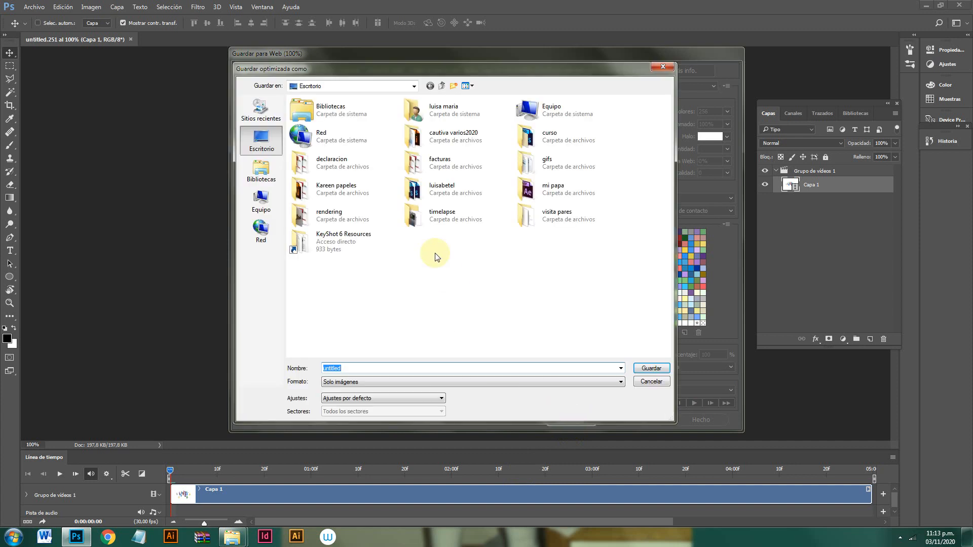
{"action": "double_click", "coordinate": [429, 213]}
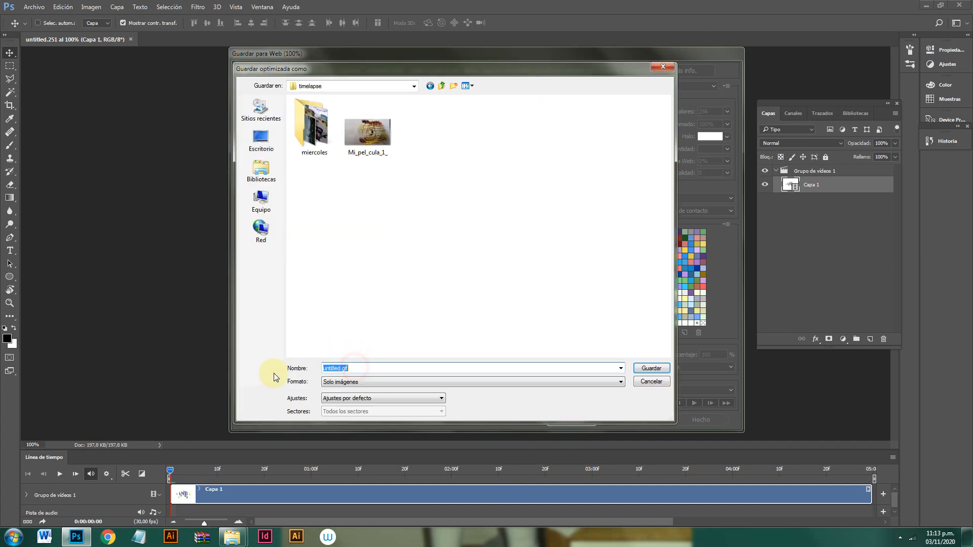
{"action": "type", "text": "pruebaprisma"}
{"action": "left_click", "coordinate": [650, 369]}
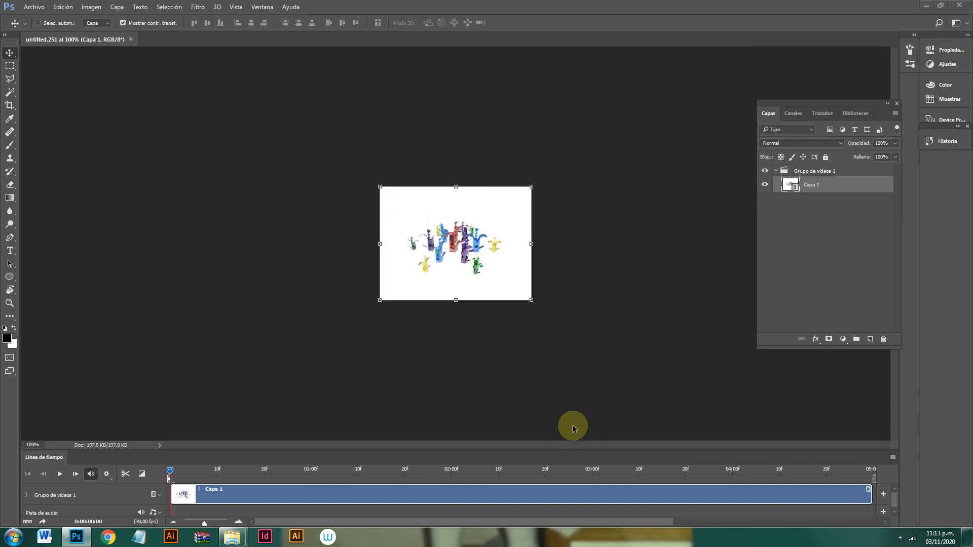
Minimise Photoshop, view the pruebaprisma GIF from the timelapse folder in Internet Explorer and close the browser.
{"action": "left_click", "coordinate": [927, 5]}
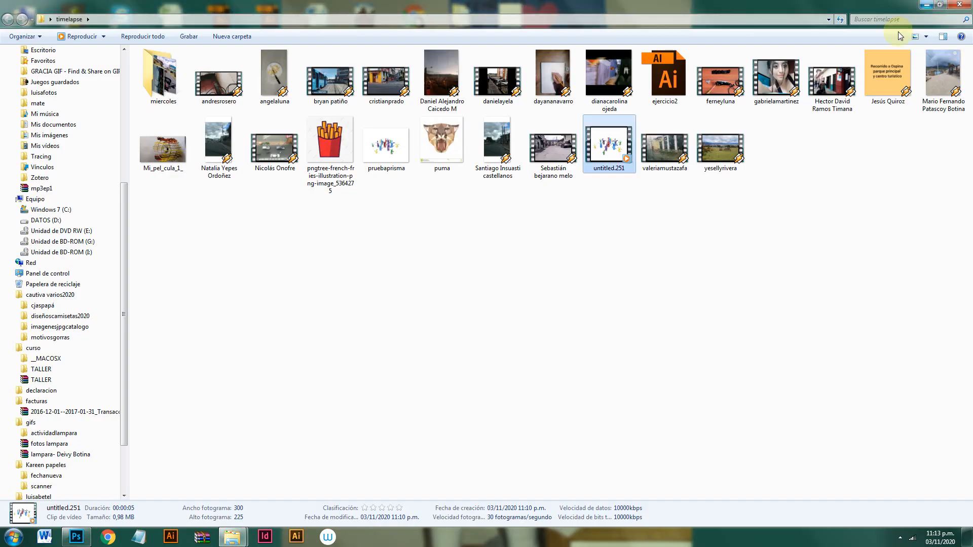
{"action": "double_click", "coordinate": [386, 148]}
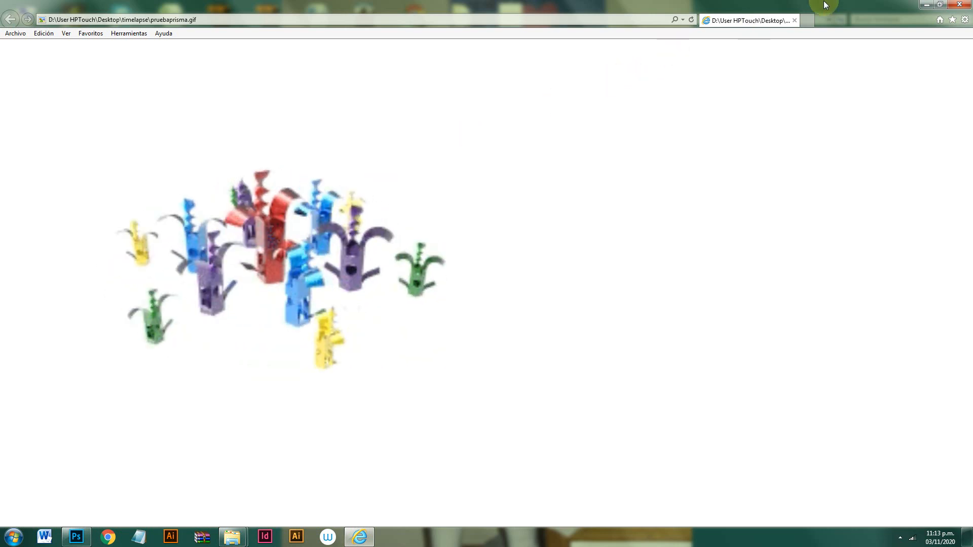
{"action": "left_click", "coordinate": [956, 5]}
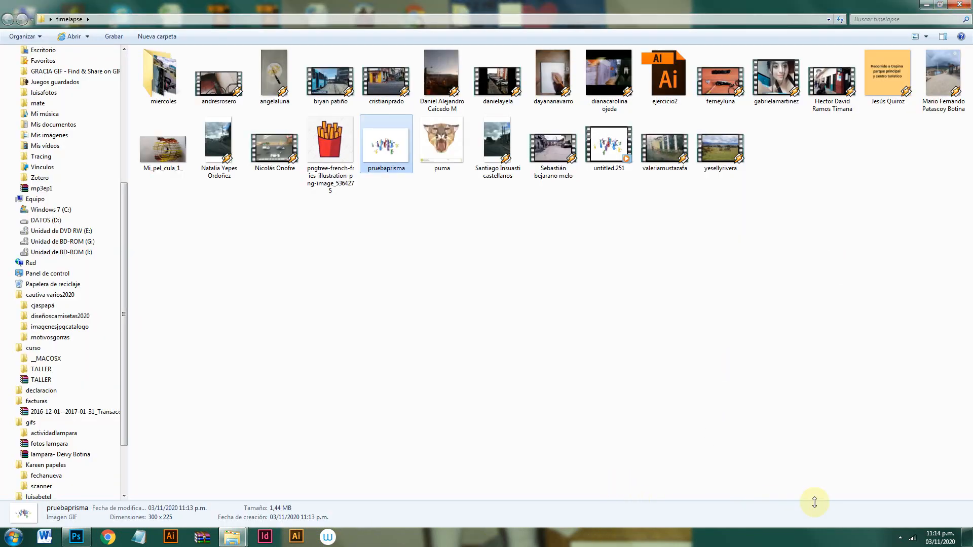